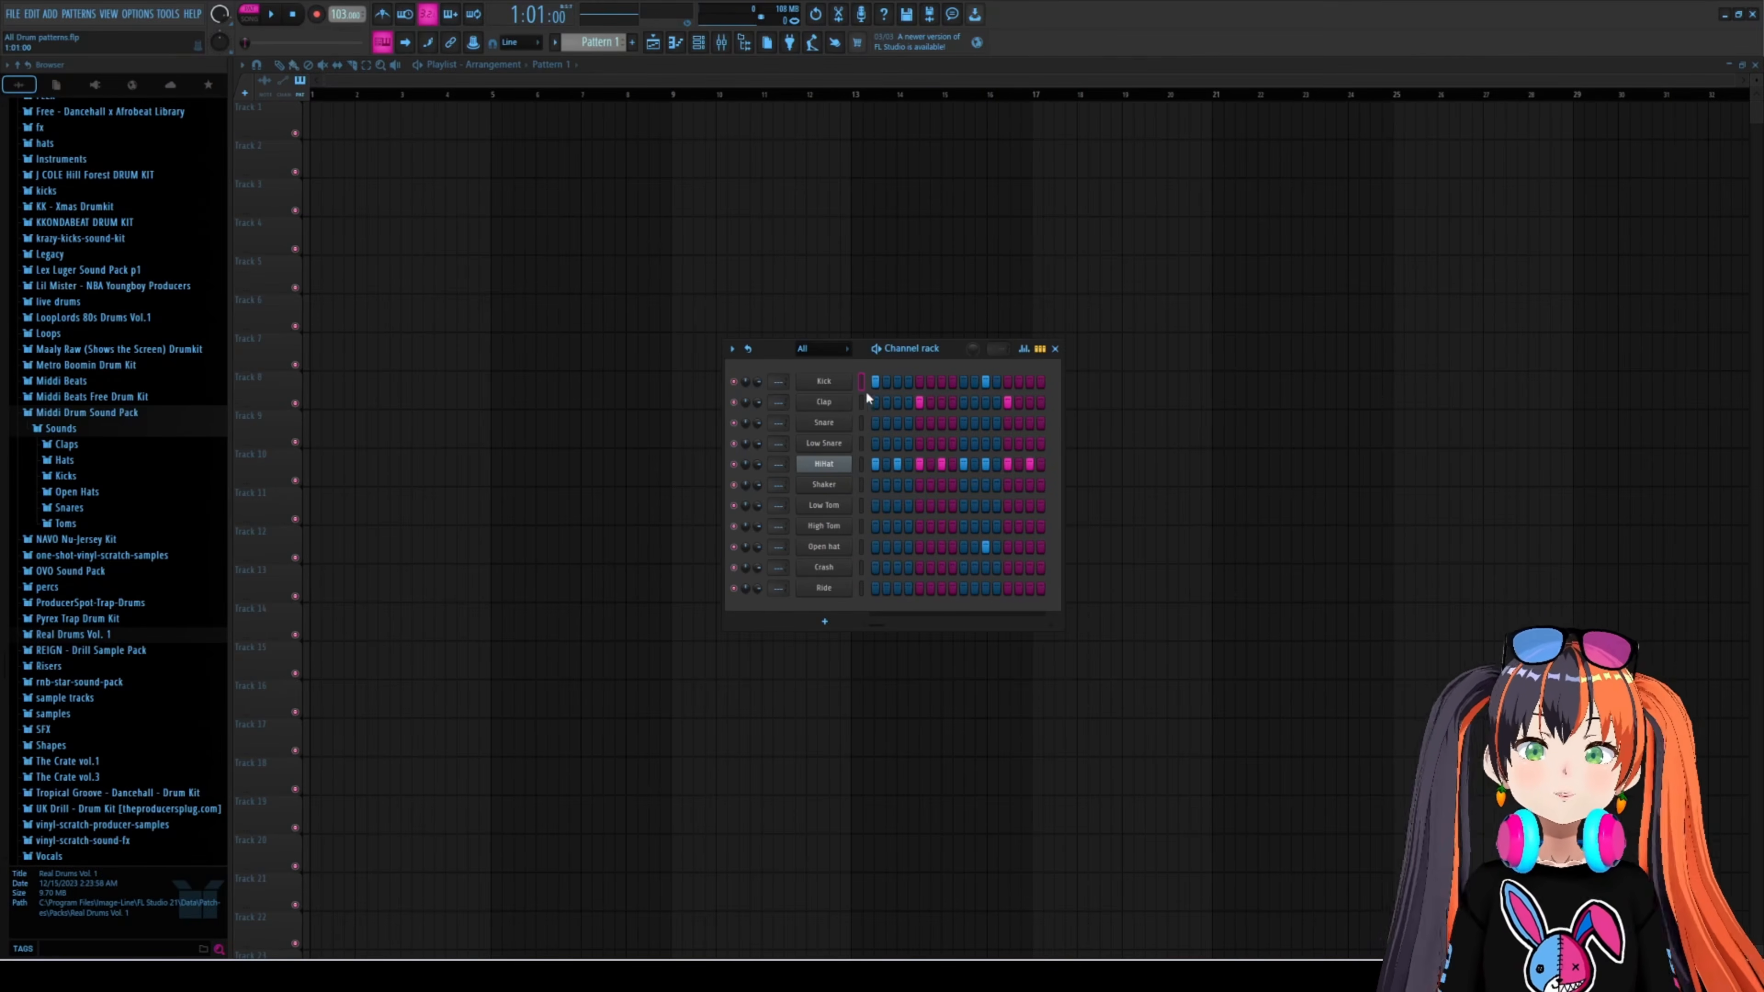
# - Browse the browser's folders and installed drum sample packs
pyautogui.click(962, 464)
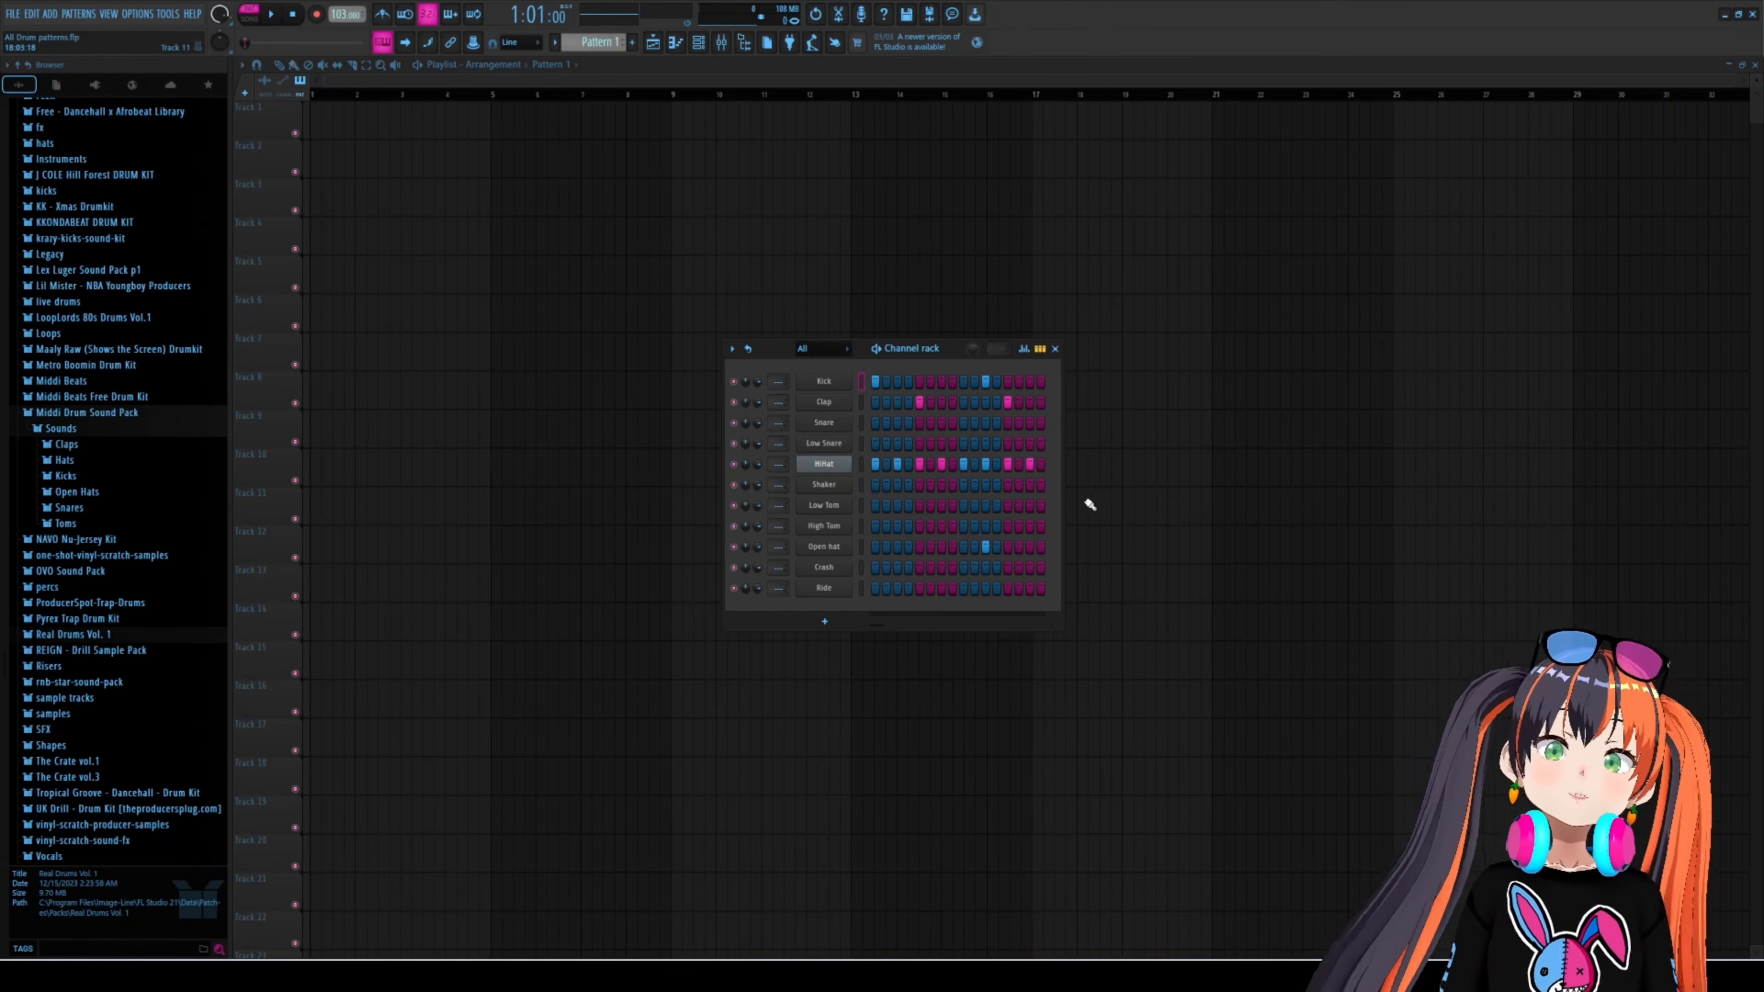
pyautogui.scroll(9, 141, 466)
pyautogui.scroll(-13, 137, 453)
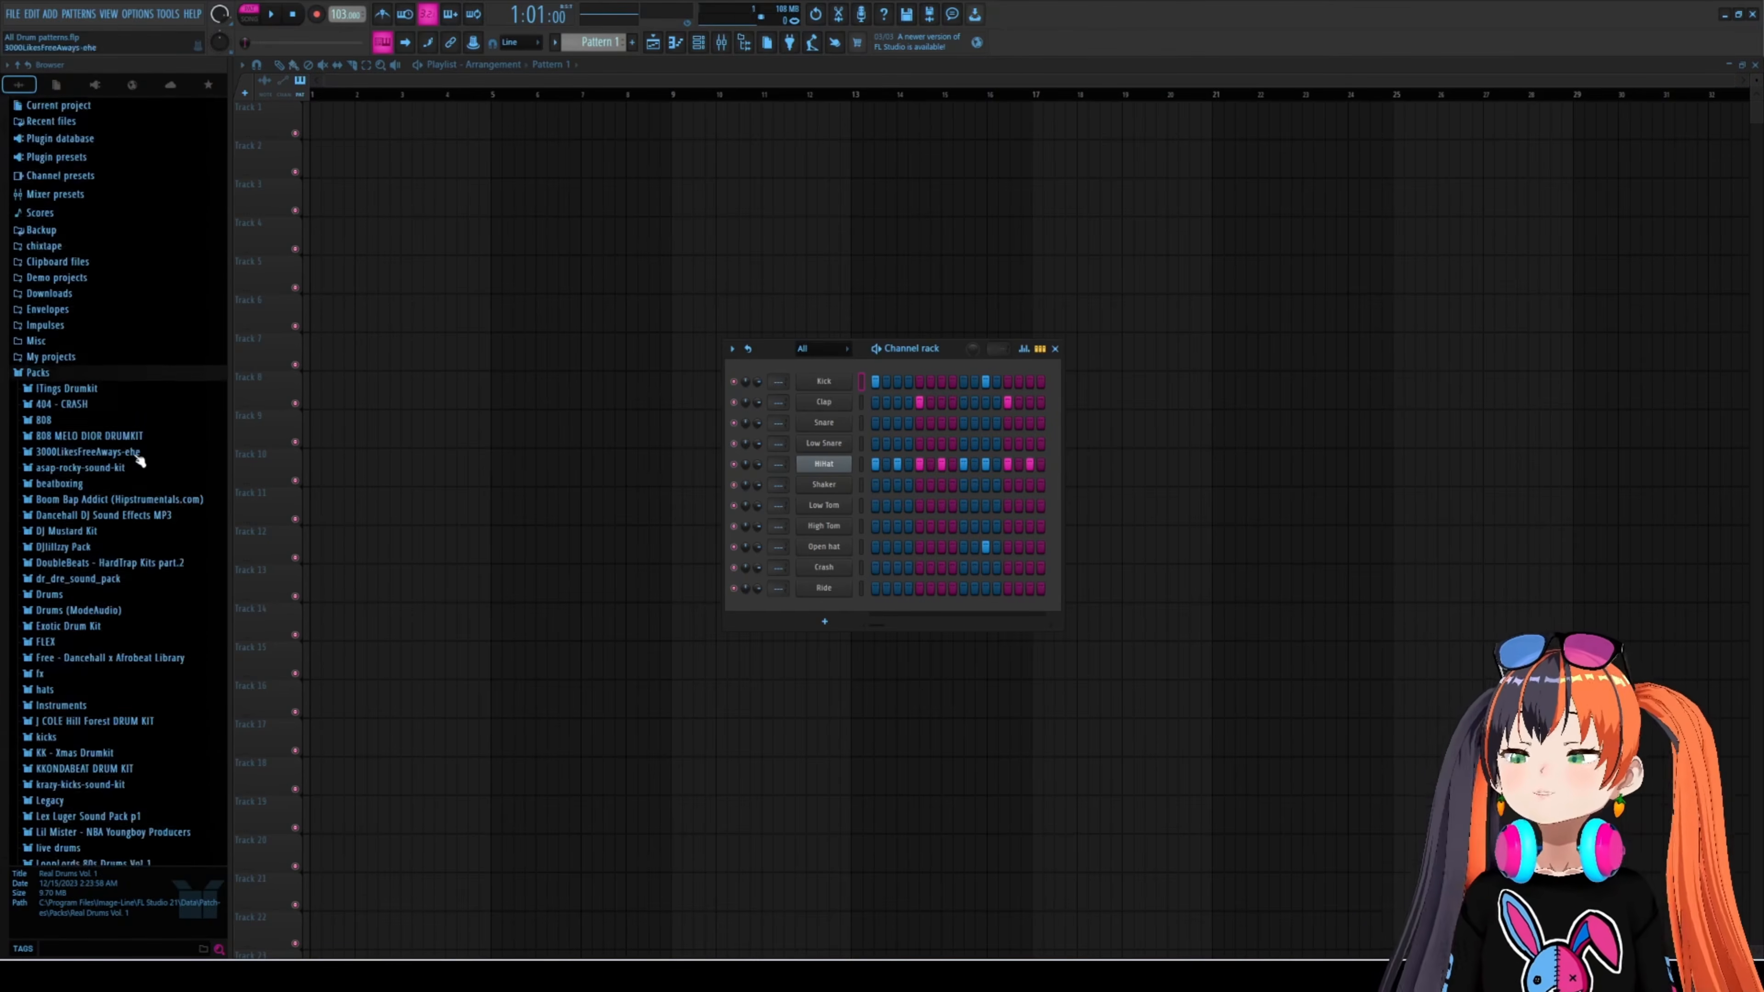
pyautogui.scroll(12, 138, 430)
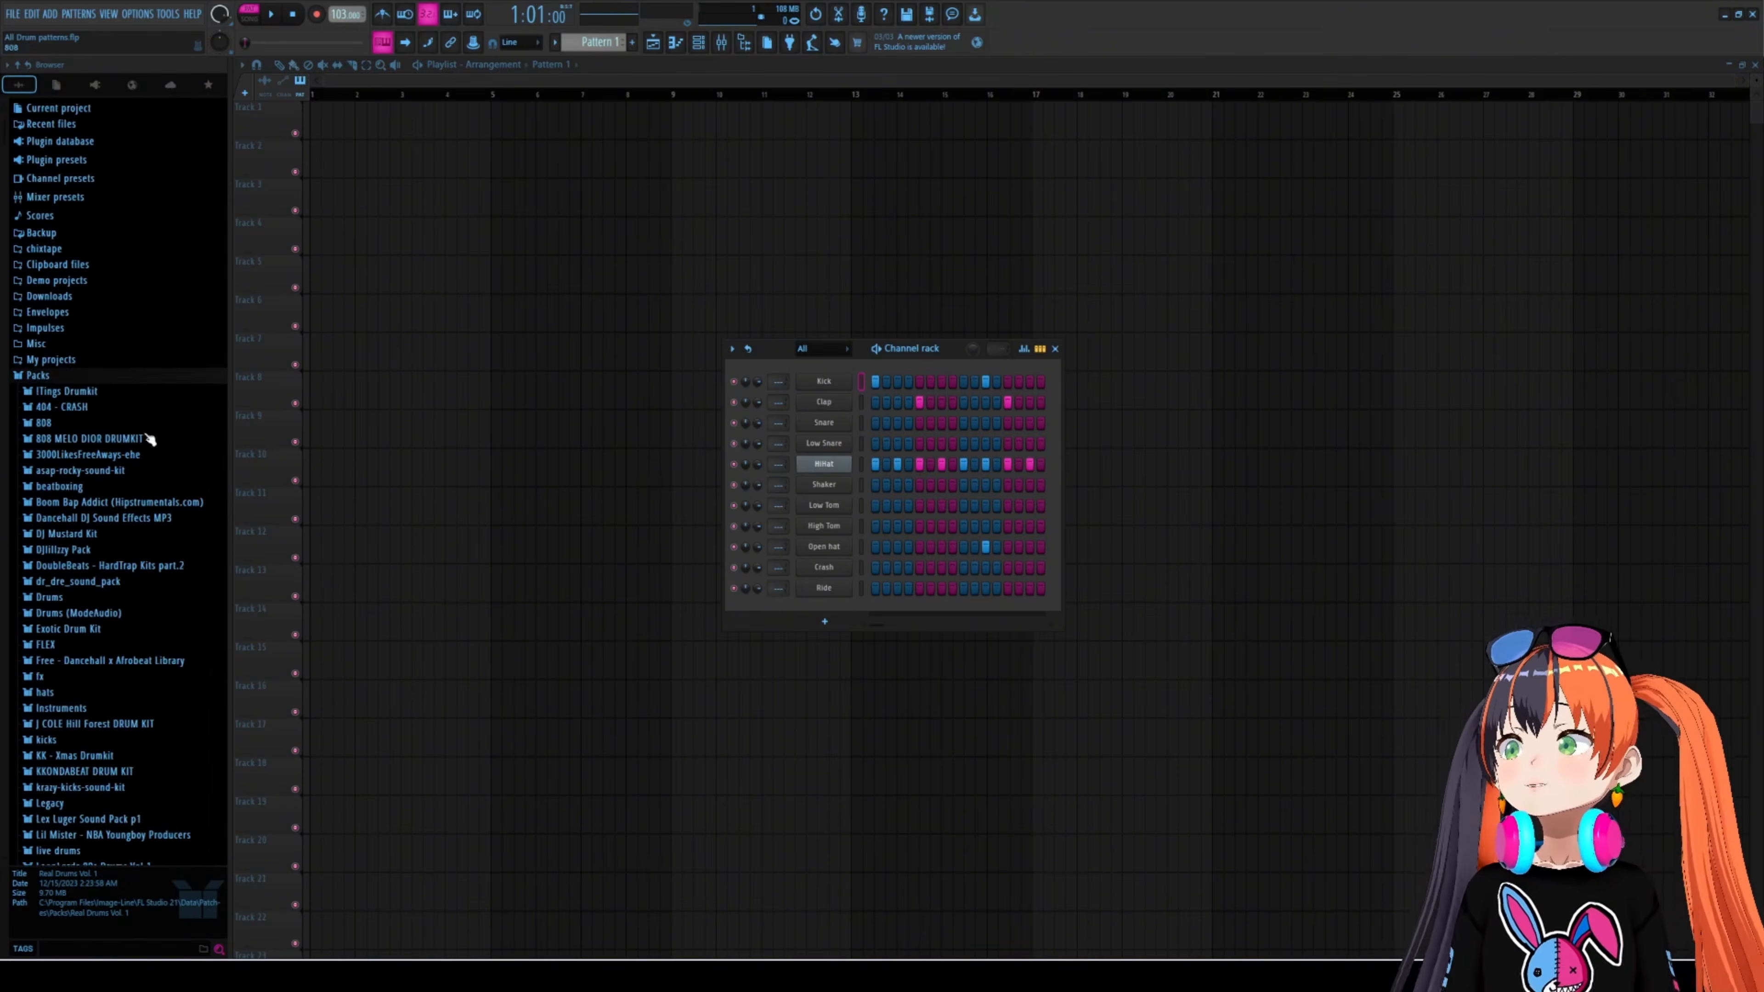
pyautogui.scroll(-10, 132, 576)
pyautogui.scroll(12, 118, 570)
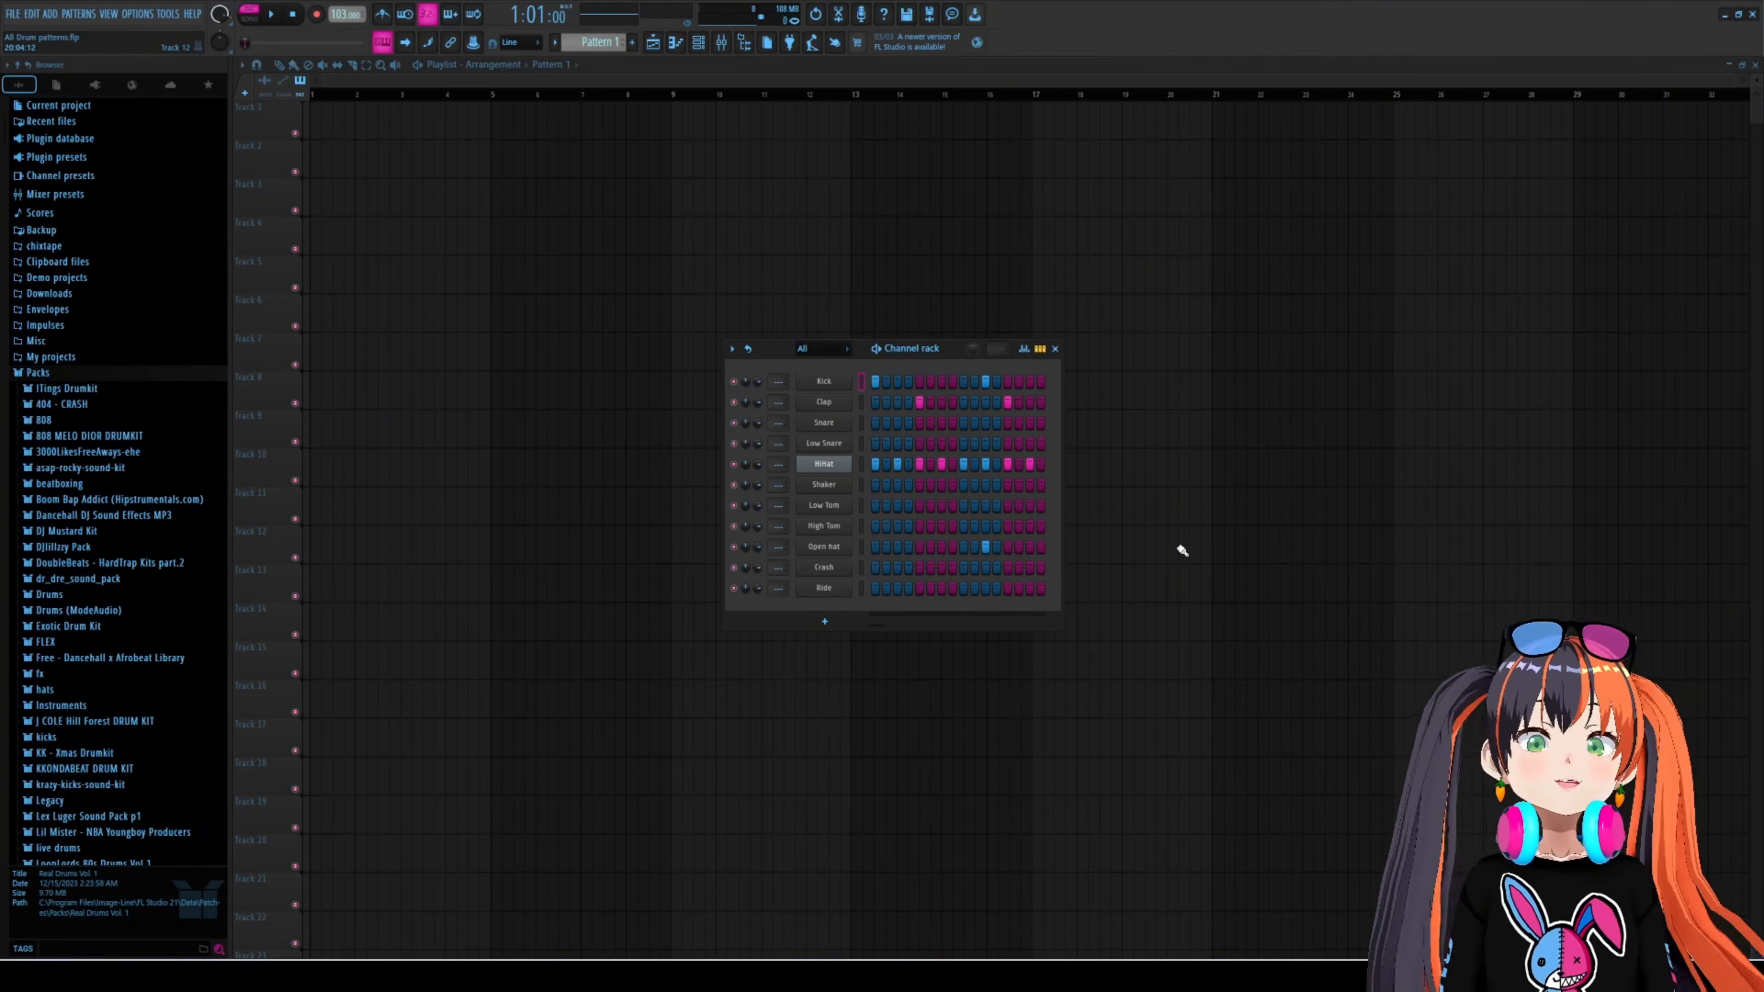
pyautogui.scroll(-12, 132, 487)
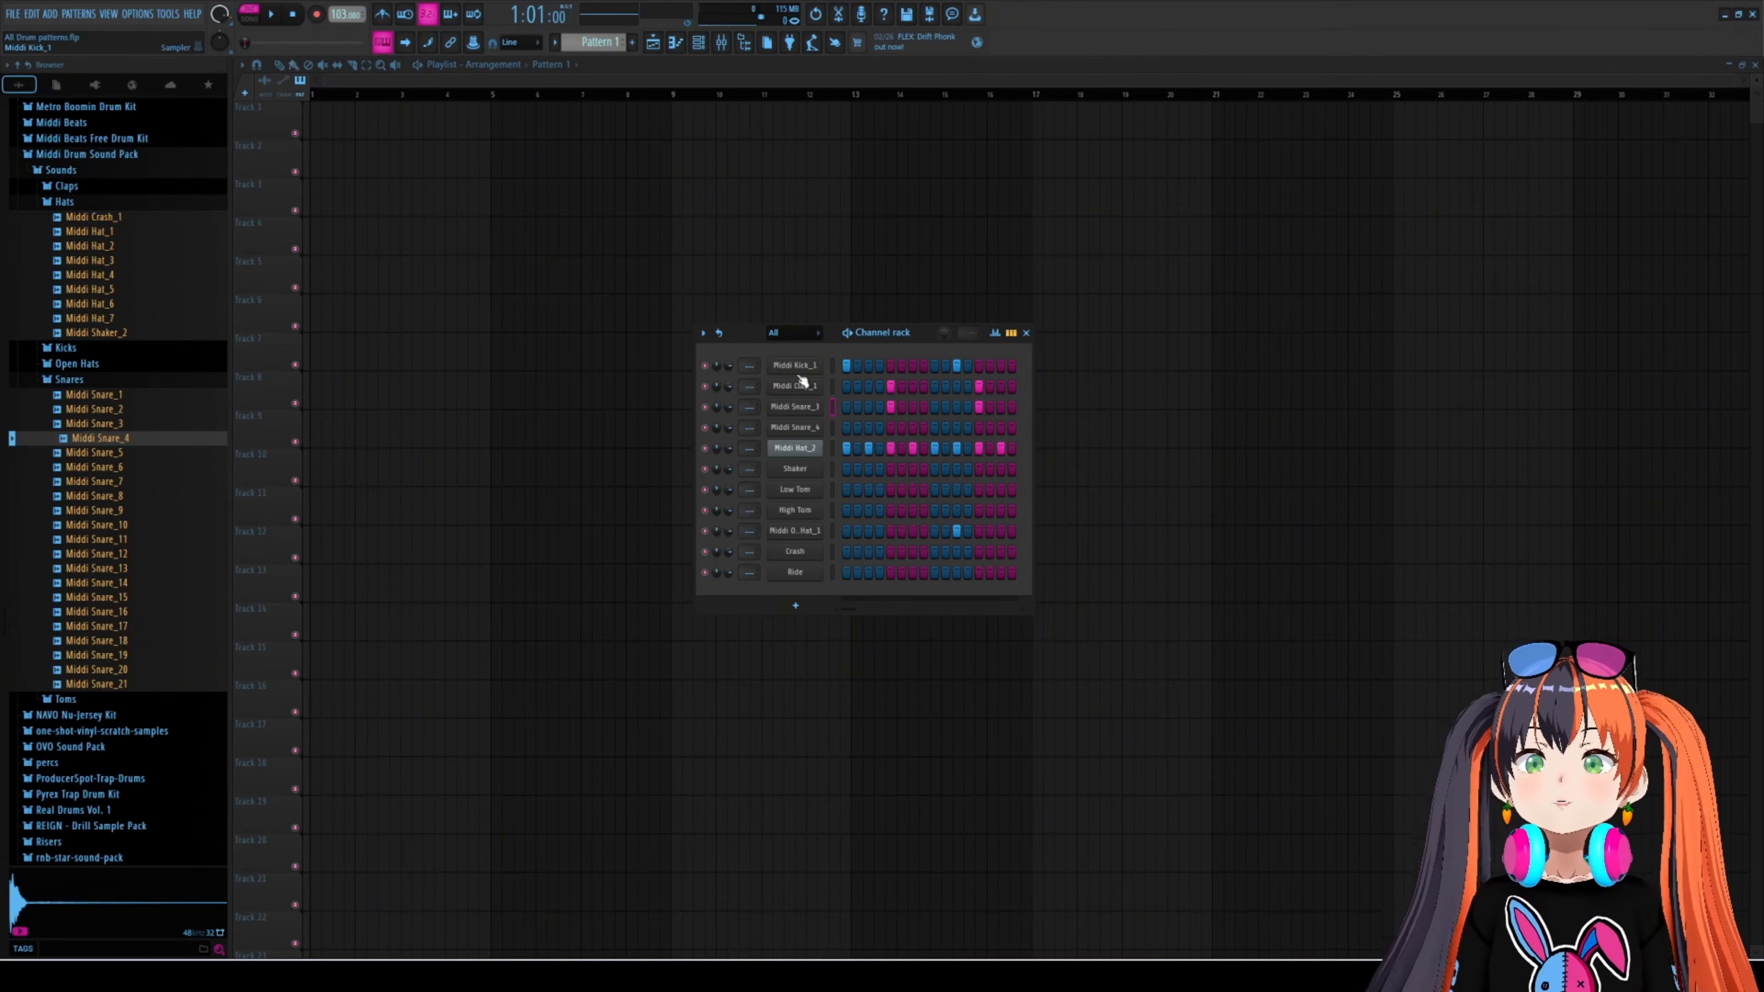
# - Open the samplers of the Middi Kick_1 and Middi Clap_1 channels and audition their sounds
pyautogui.click(799, 366)
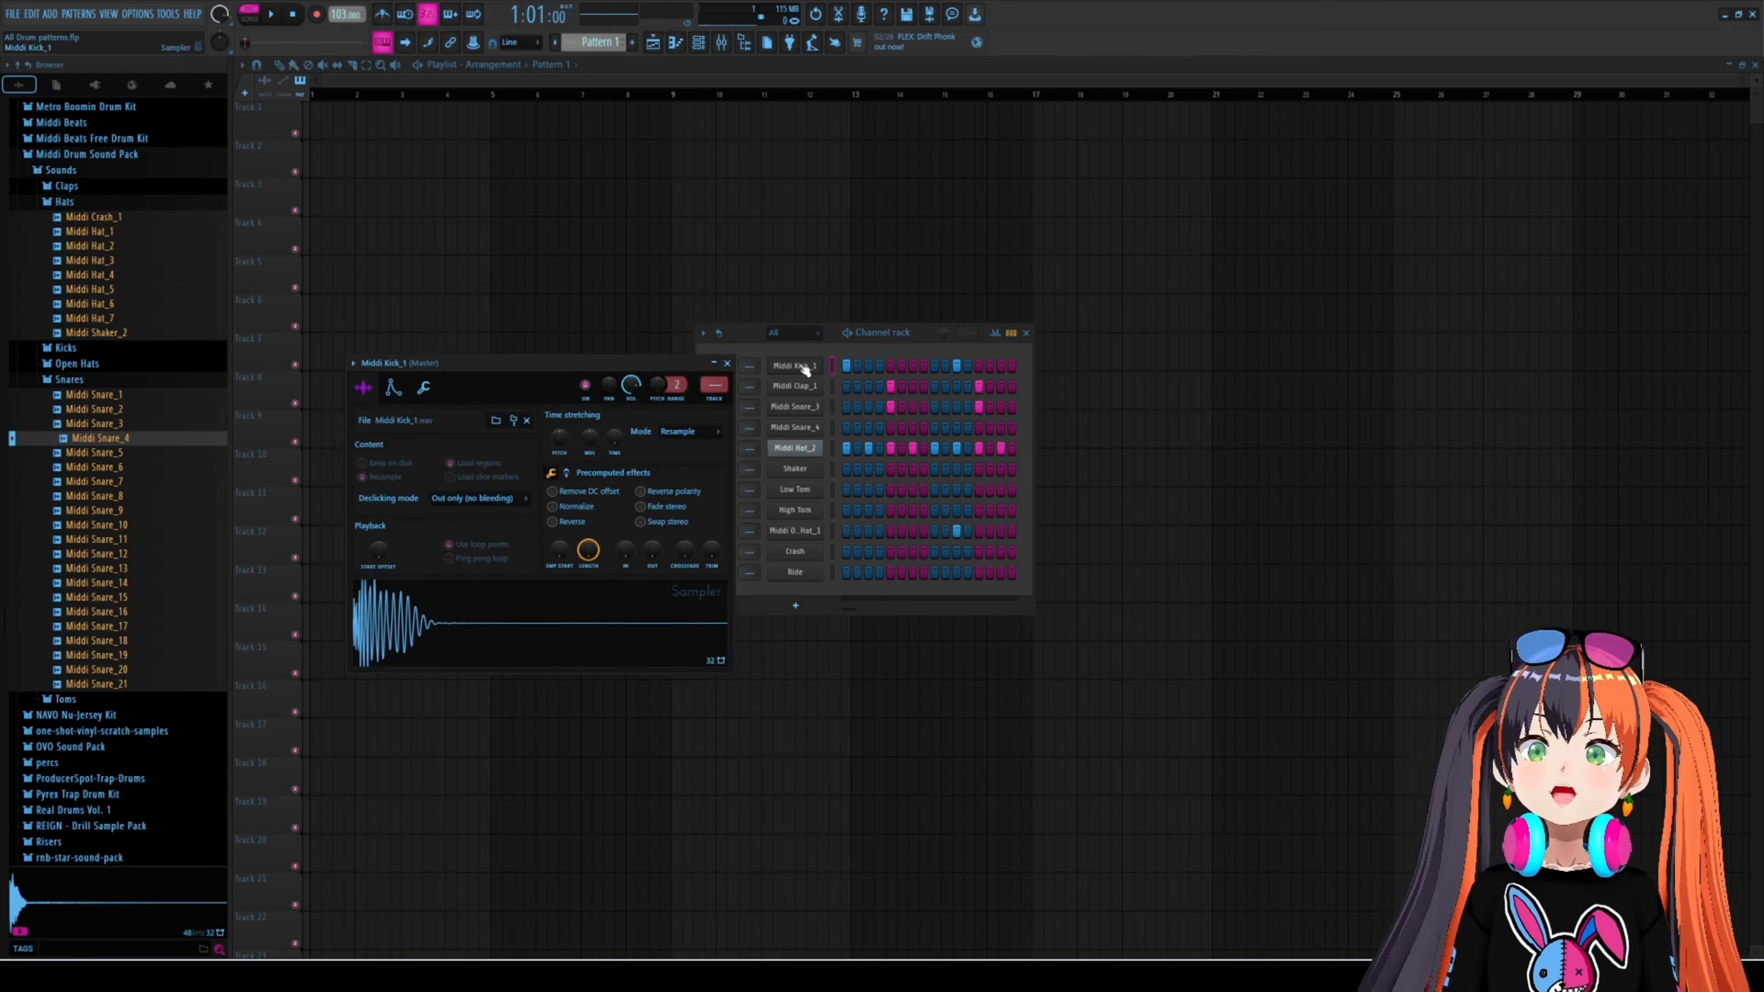
pyautogui.click(505, 620)
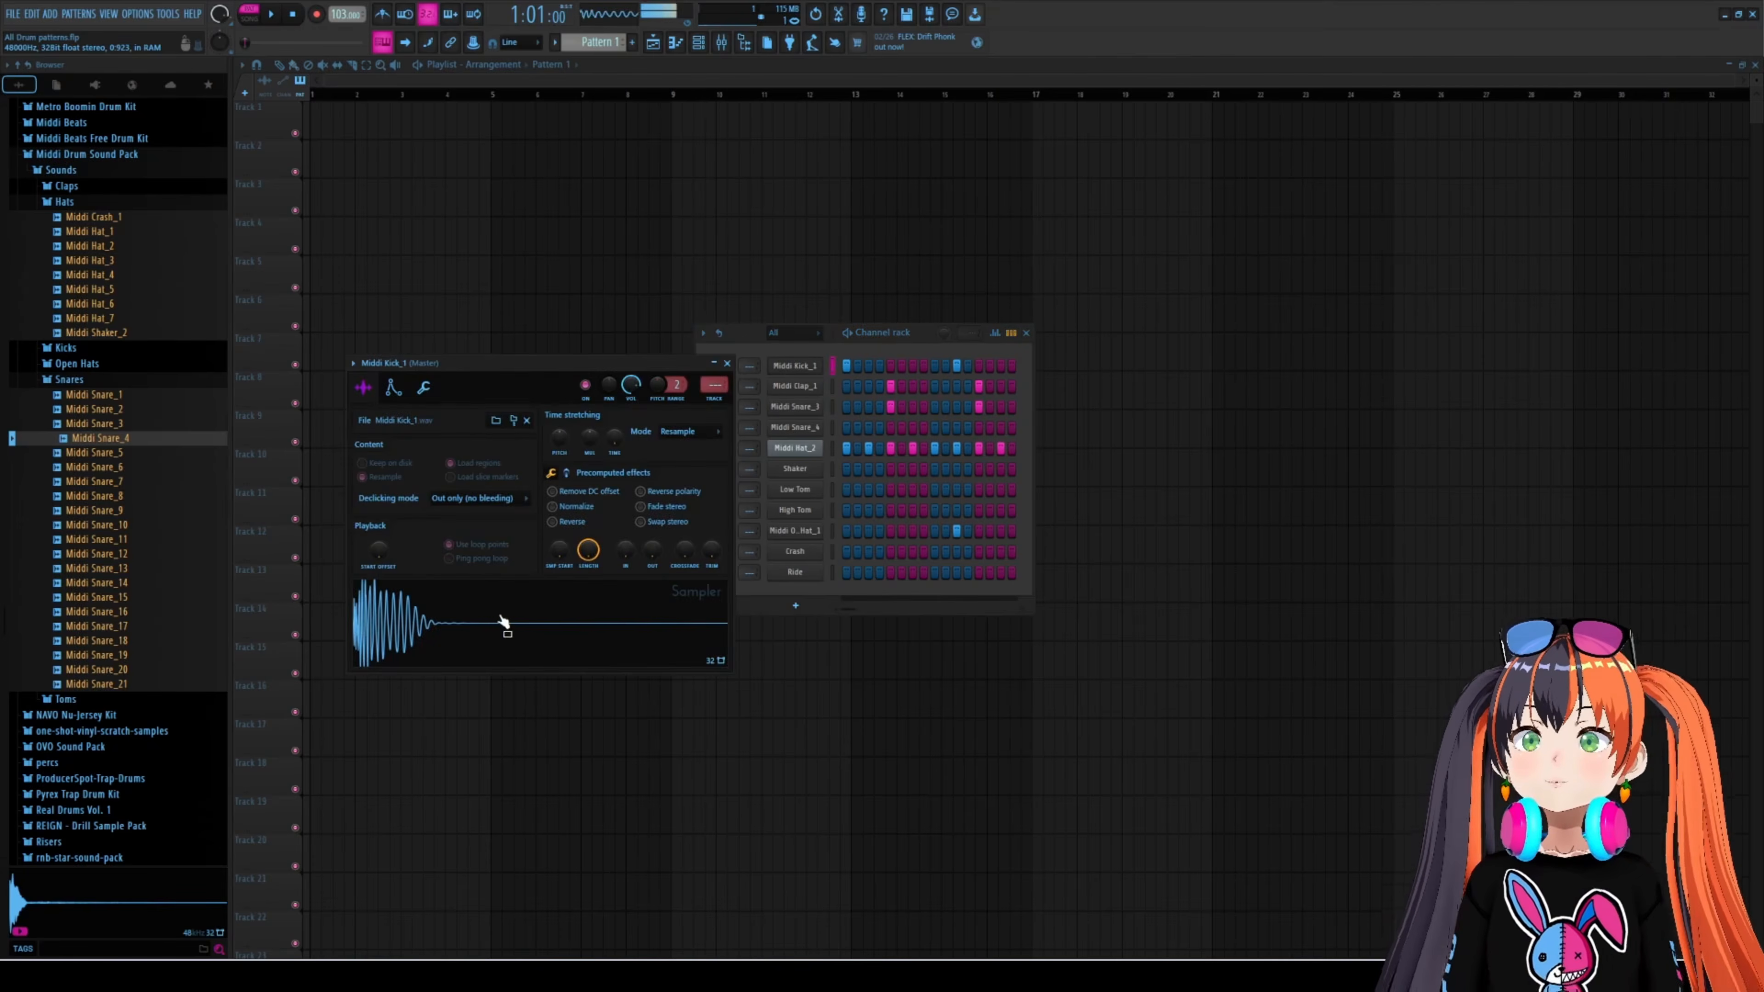
pyautogui.click(795, 386)
pyautogui.click(514, 450)
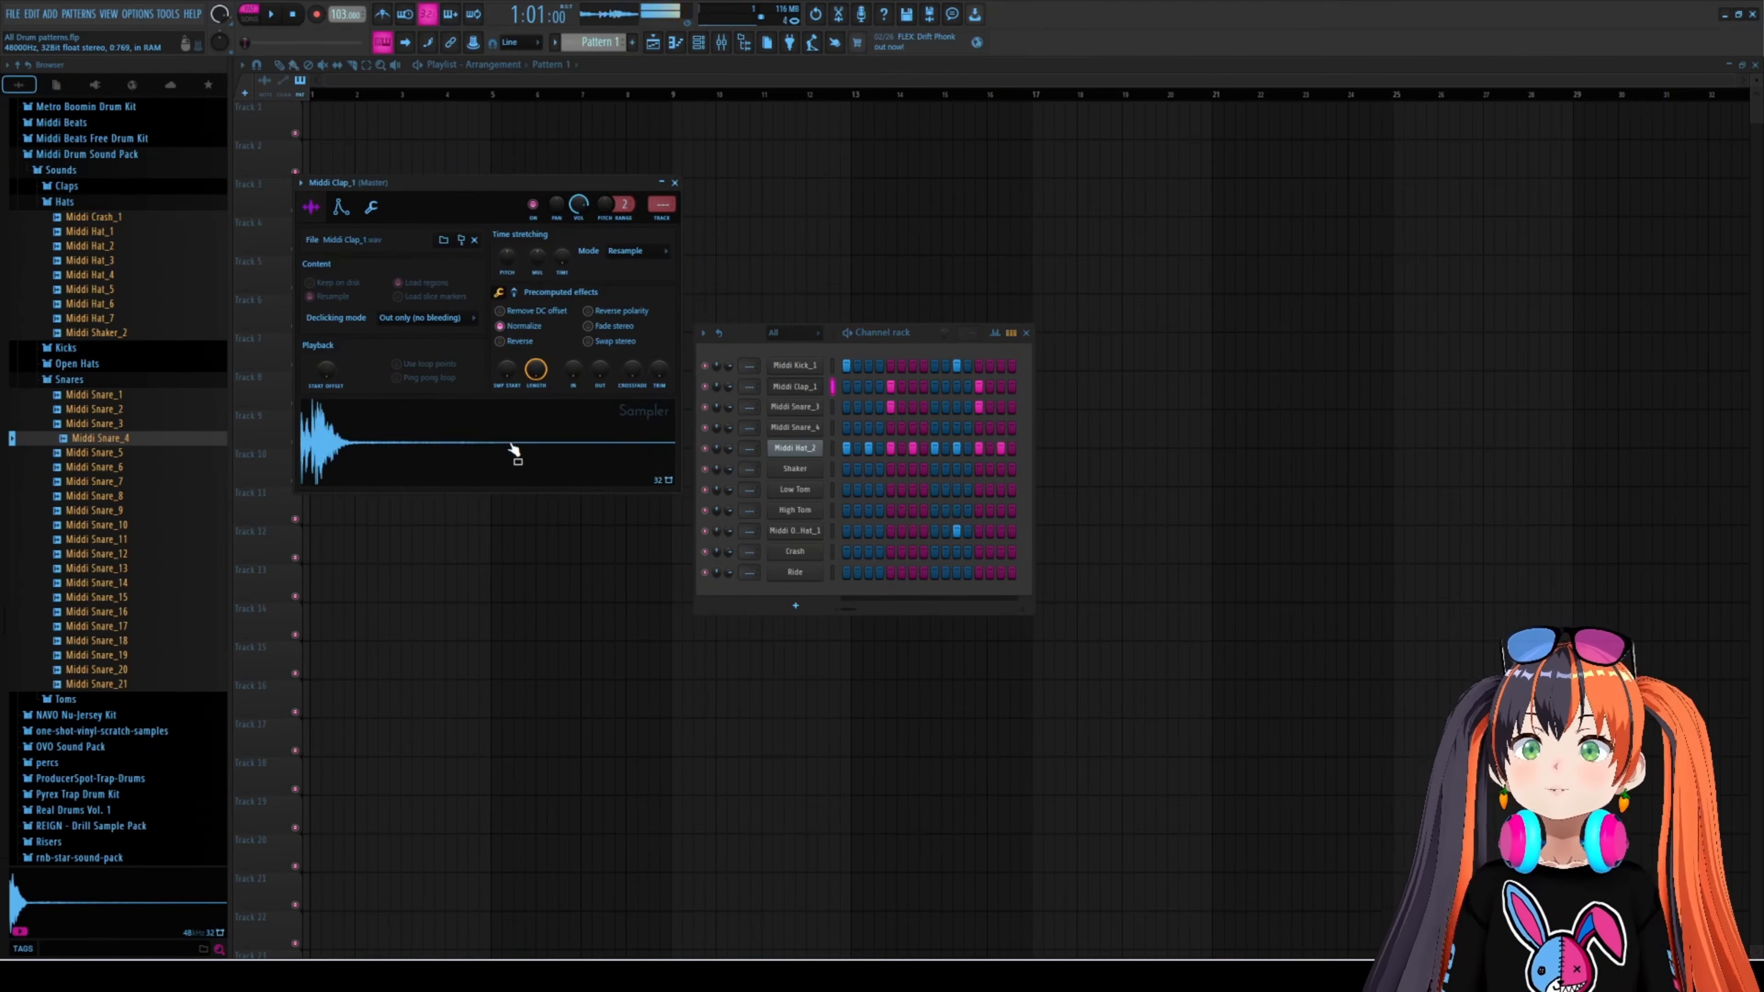
# - Go through the remaining loaded channel samplers and audition the snares, Middi Hat_2 and Middi Open Hat_1
pyautogui.press('Down')
pyautogui.press('Down')
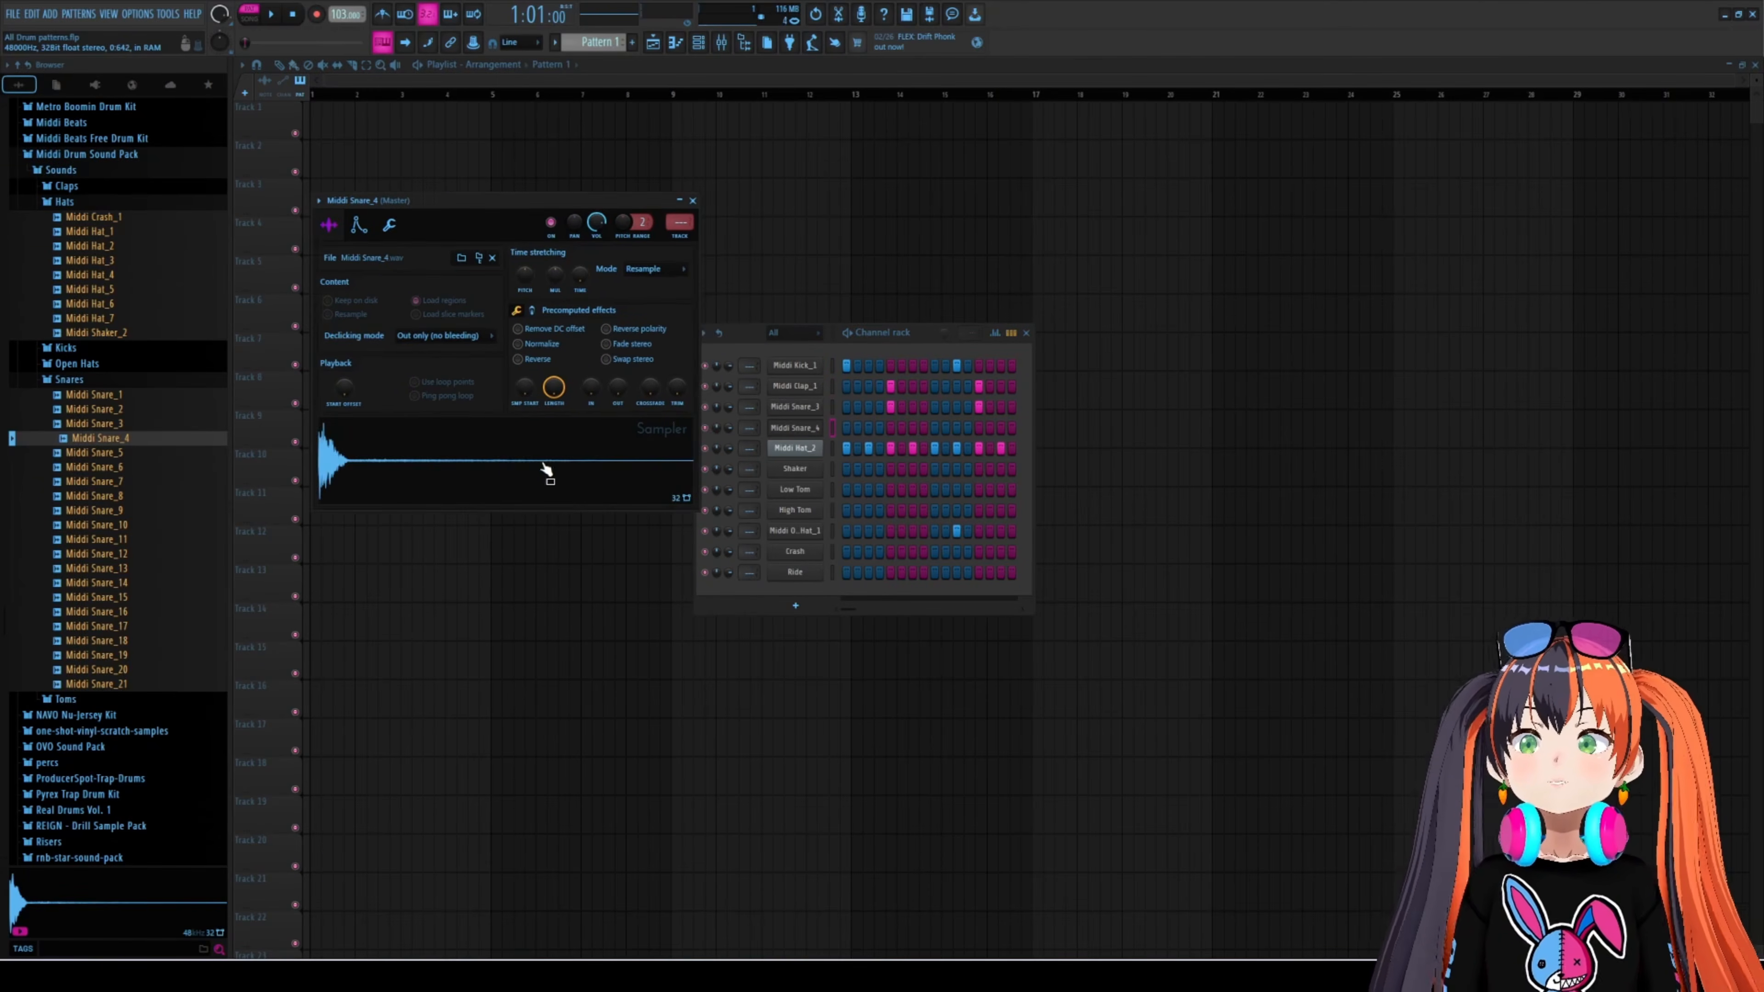
pyautogui.click(501, 461)
pyautogui.press('Down')
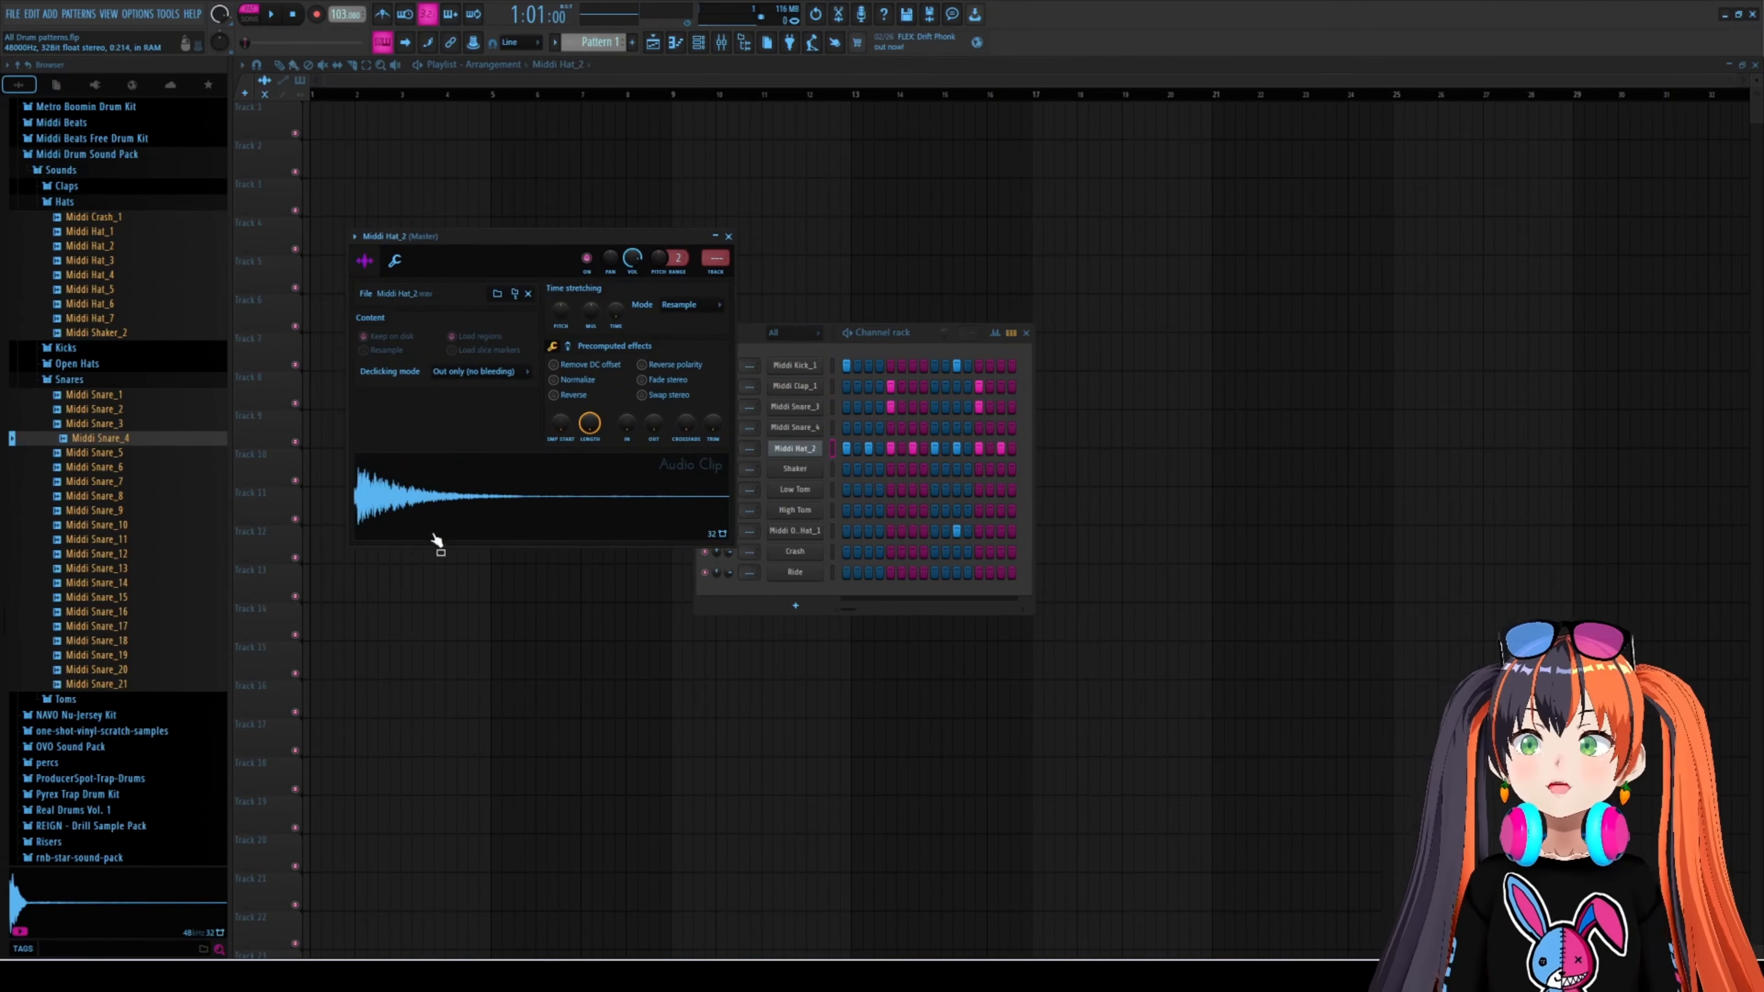
pyautogui.click(453, 504)
pyautogui.press('Down')
pyautogui.press('Down')
pyautogui.press('Down')
pyautogui.press('Down')
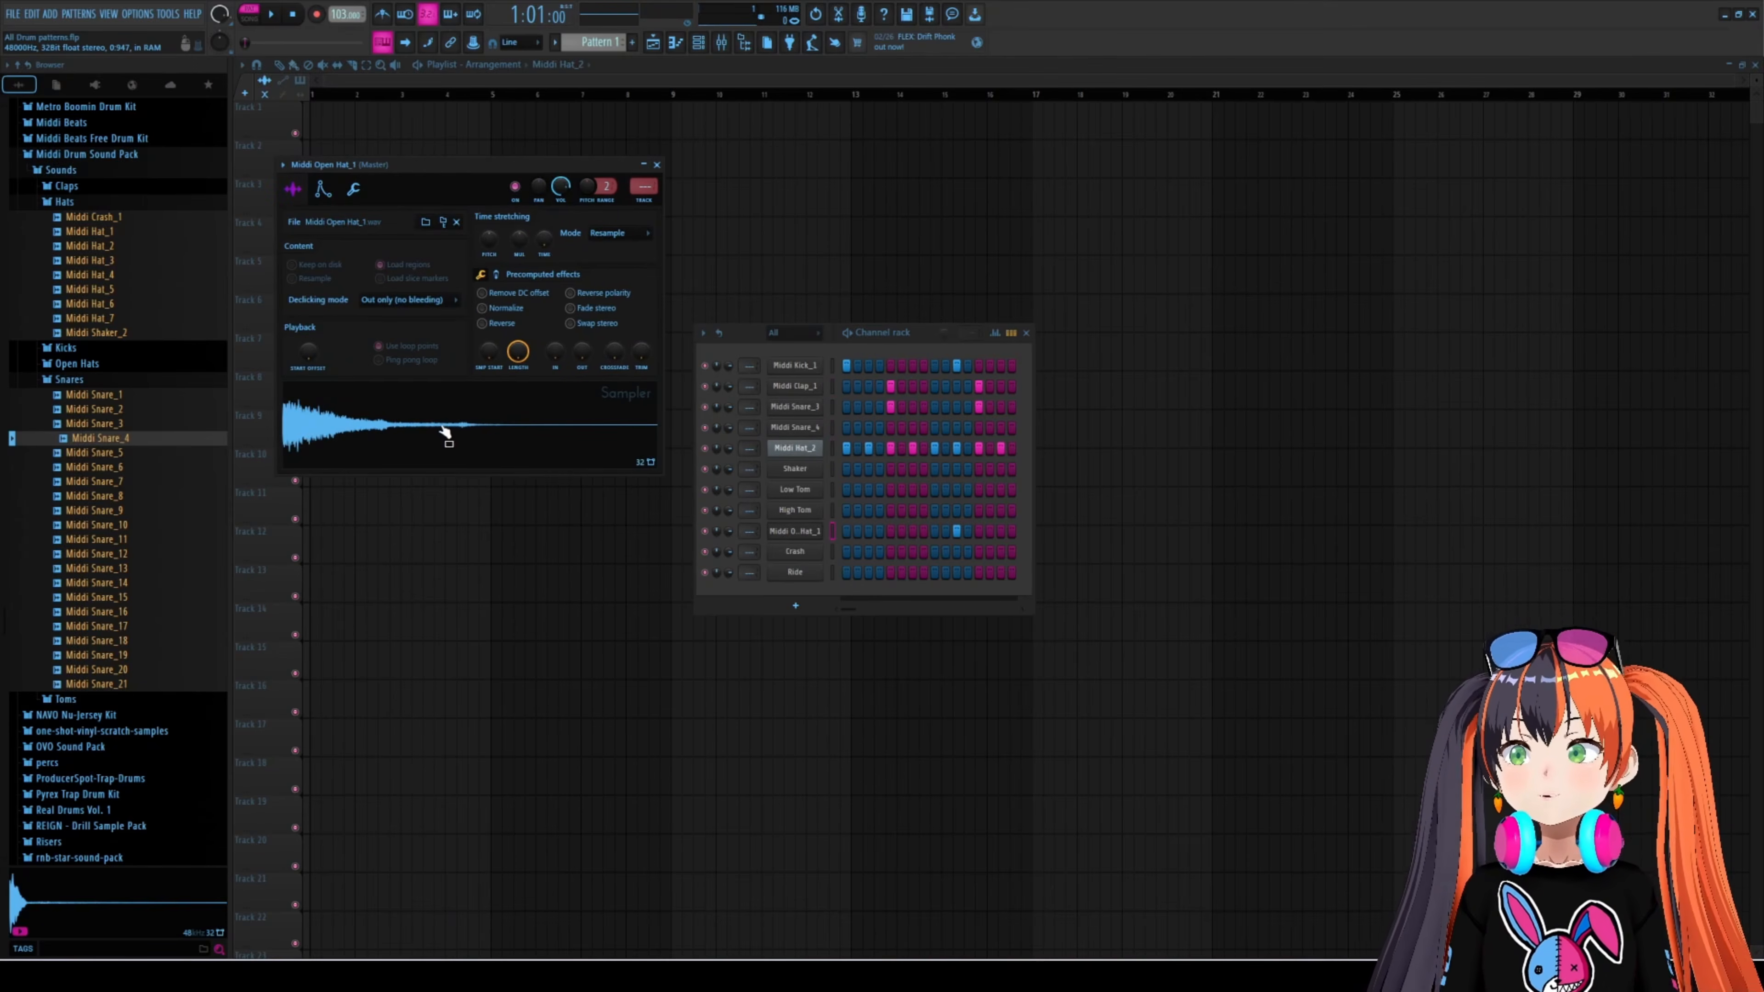
# - Play back Pattern 1, close the Middi Open Hat_1 sampler and reposition the channel rack
pyautogui.click(744, 331)
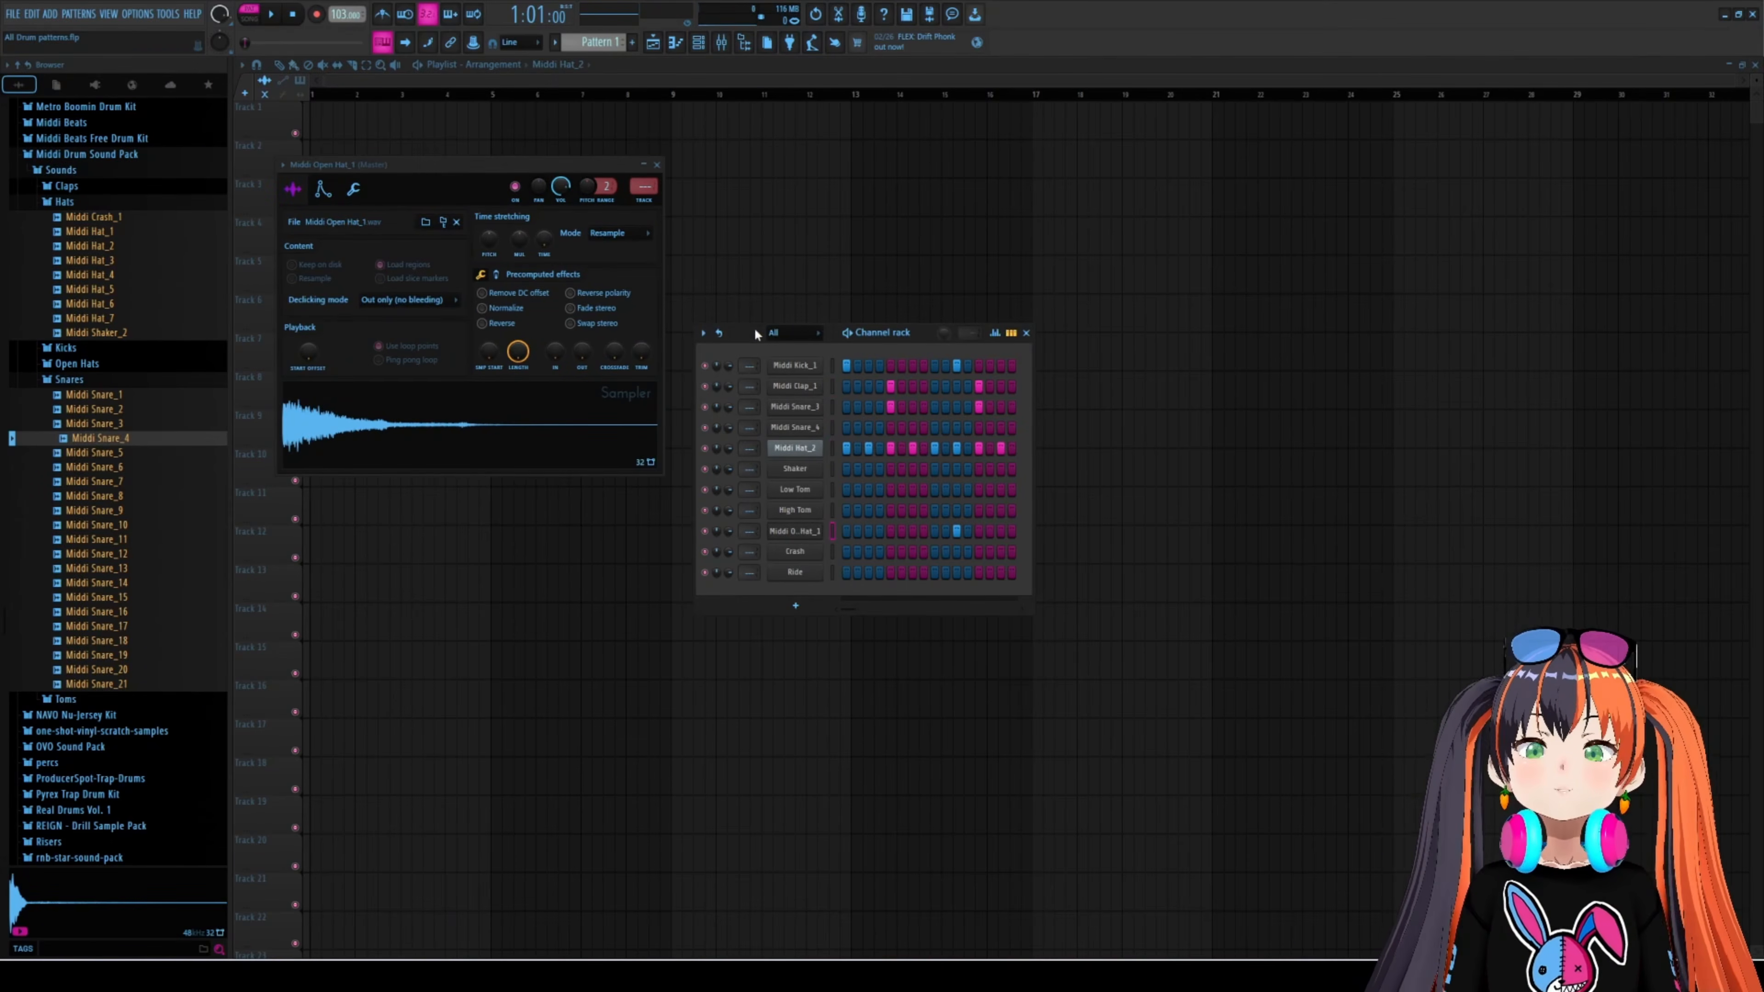
pyautogui.press('space')
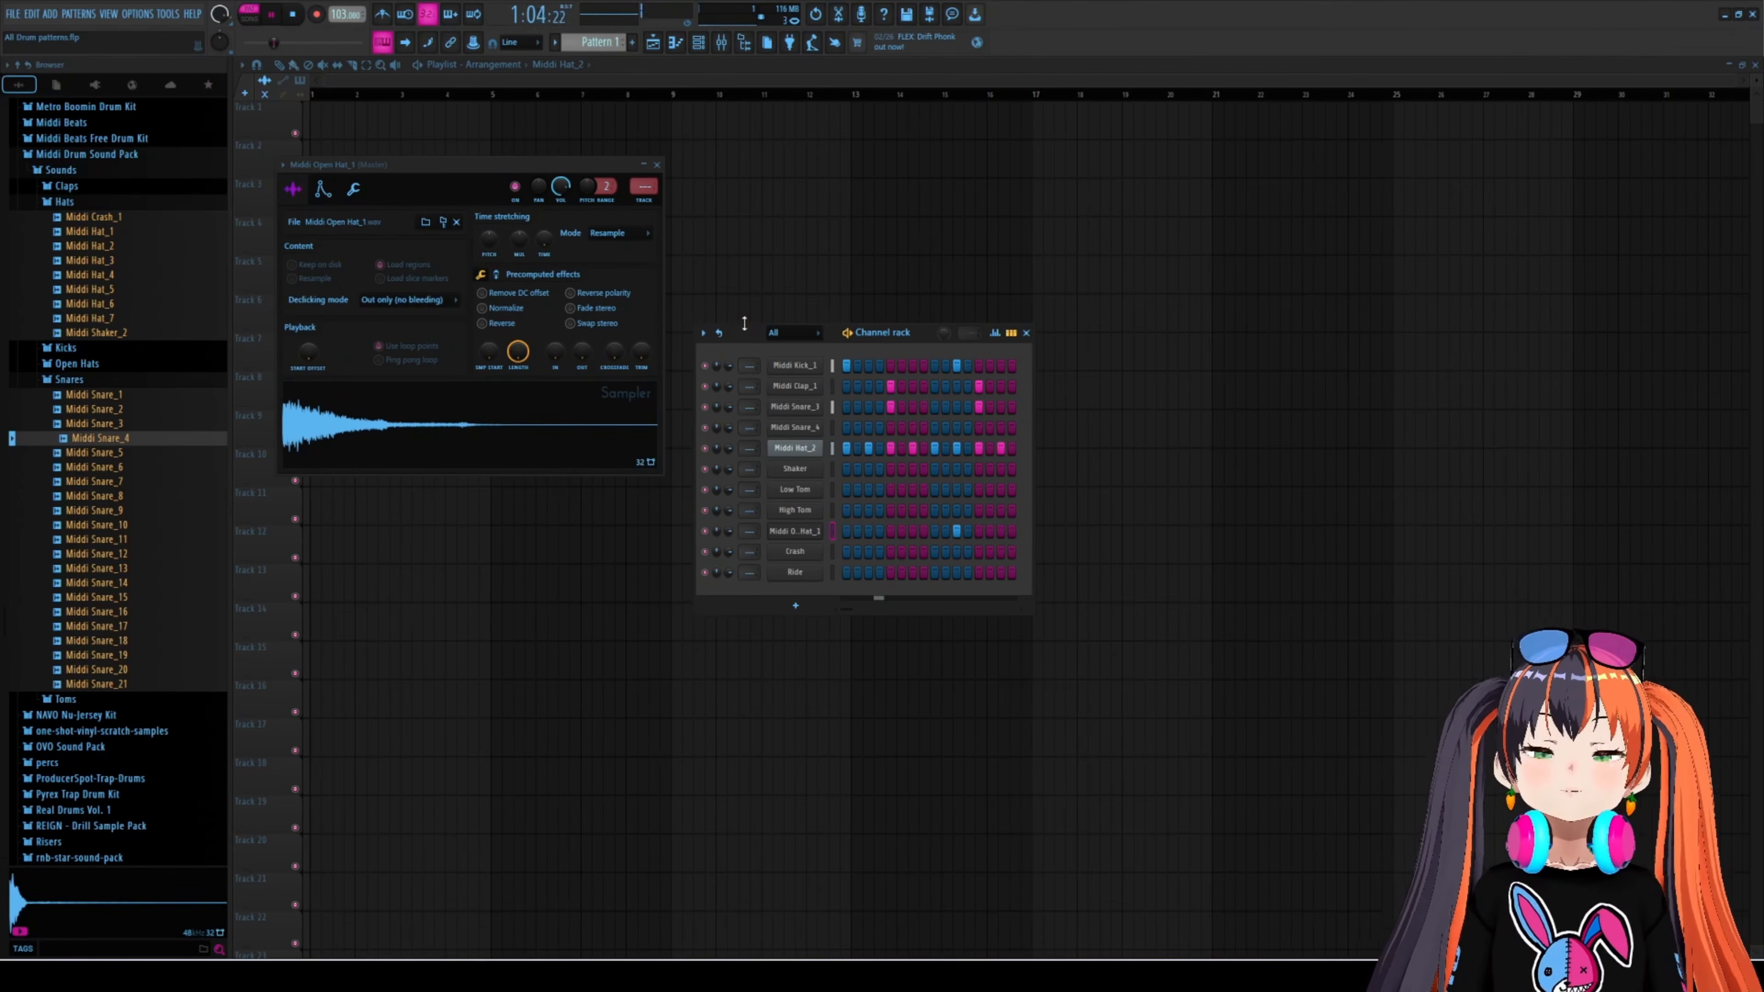
pyautogui.press('space')
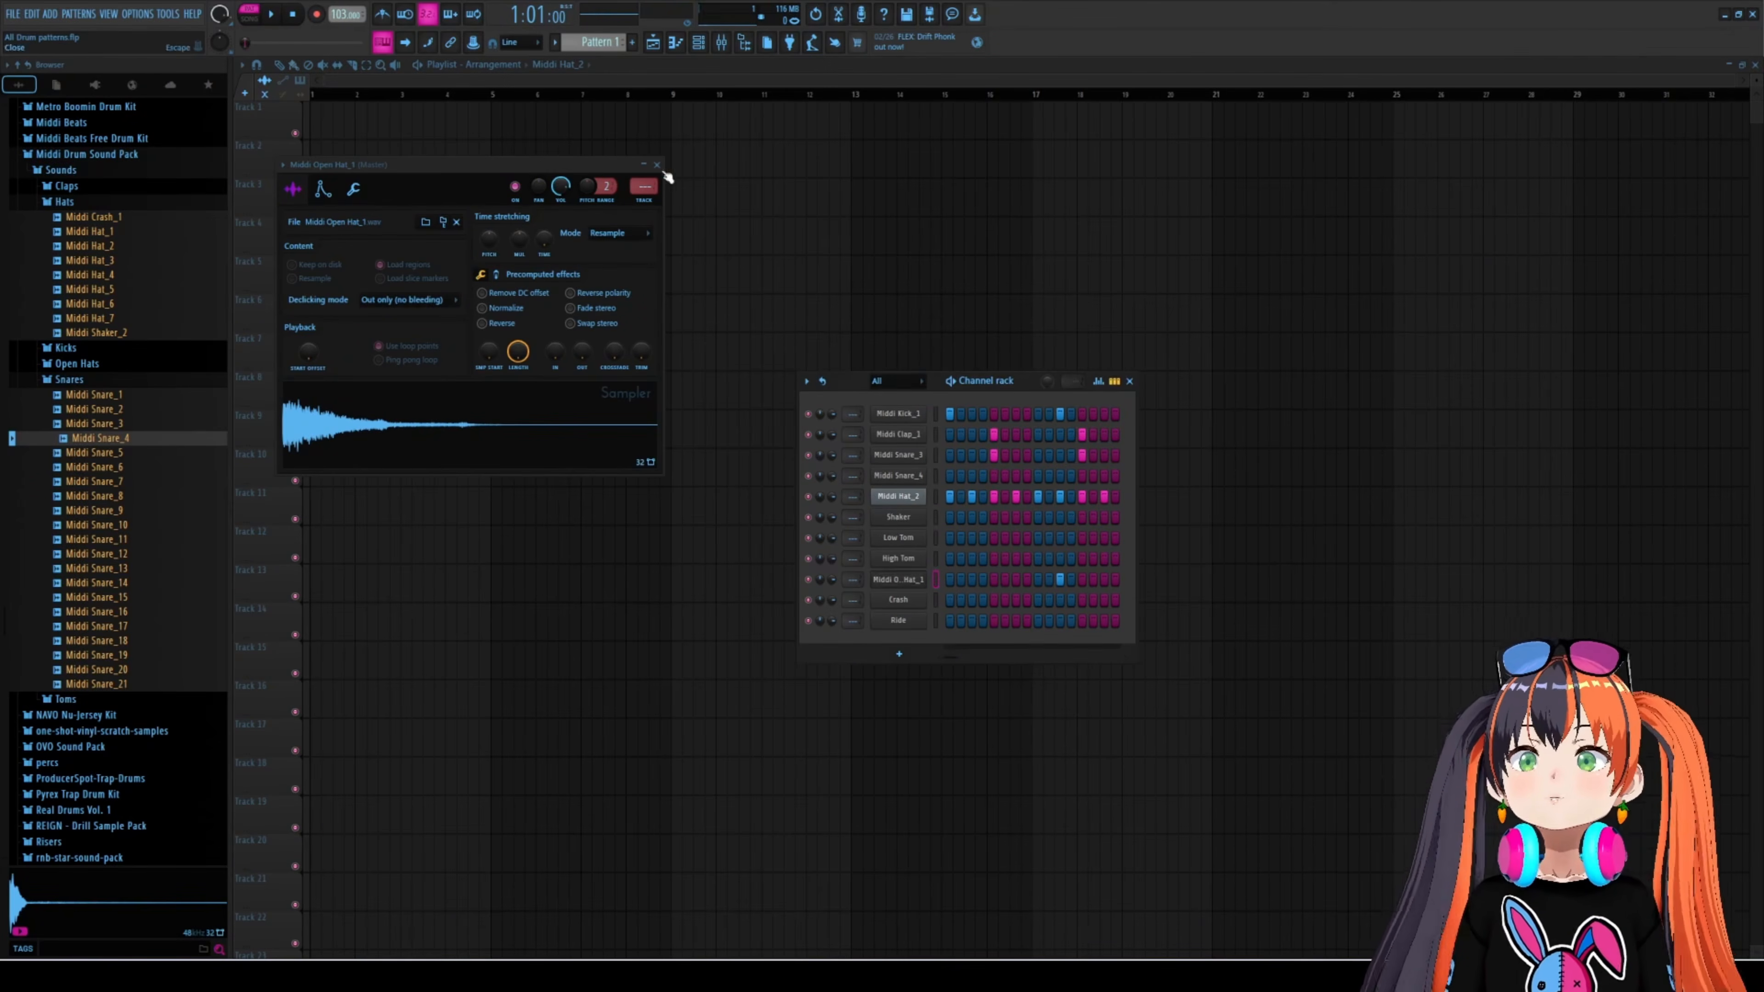
pyautogui.click(657, 165)
pyautogui.moveTo(842, 379); pyautogui.dragTo(732, 354)
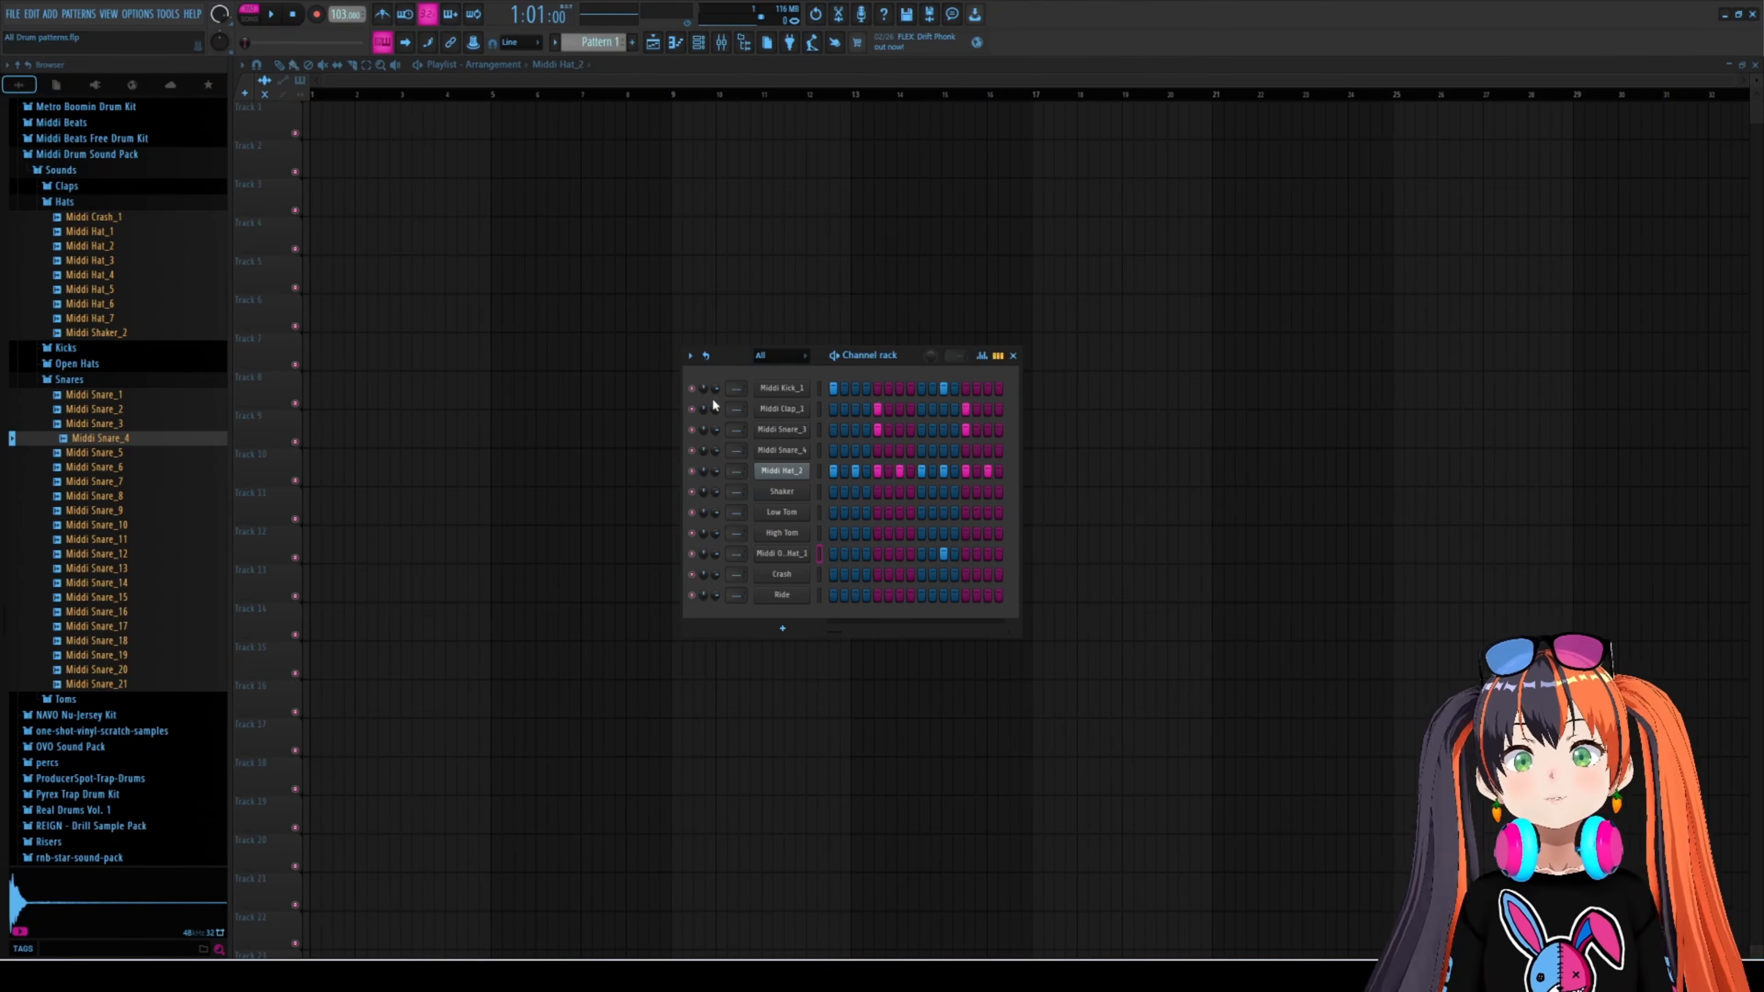
pyautogui.moveTo(742, 356); pyautogui.dragTo(732, 305)
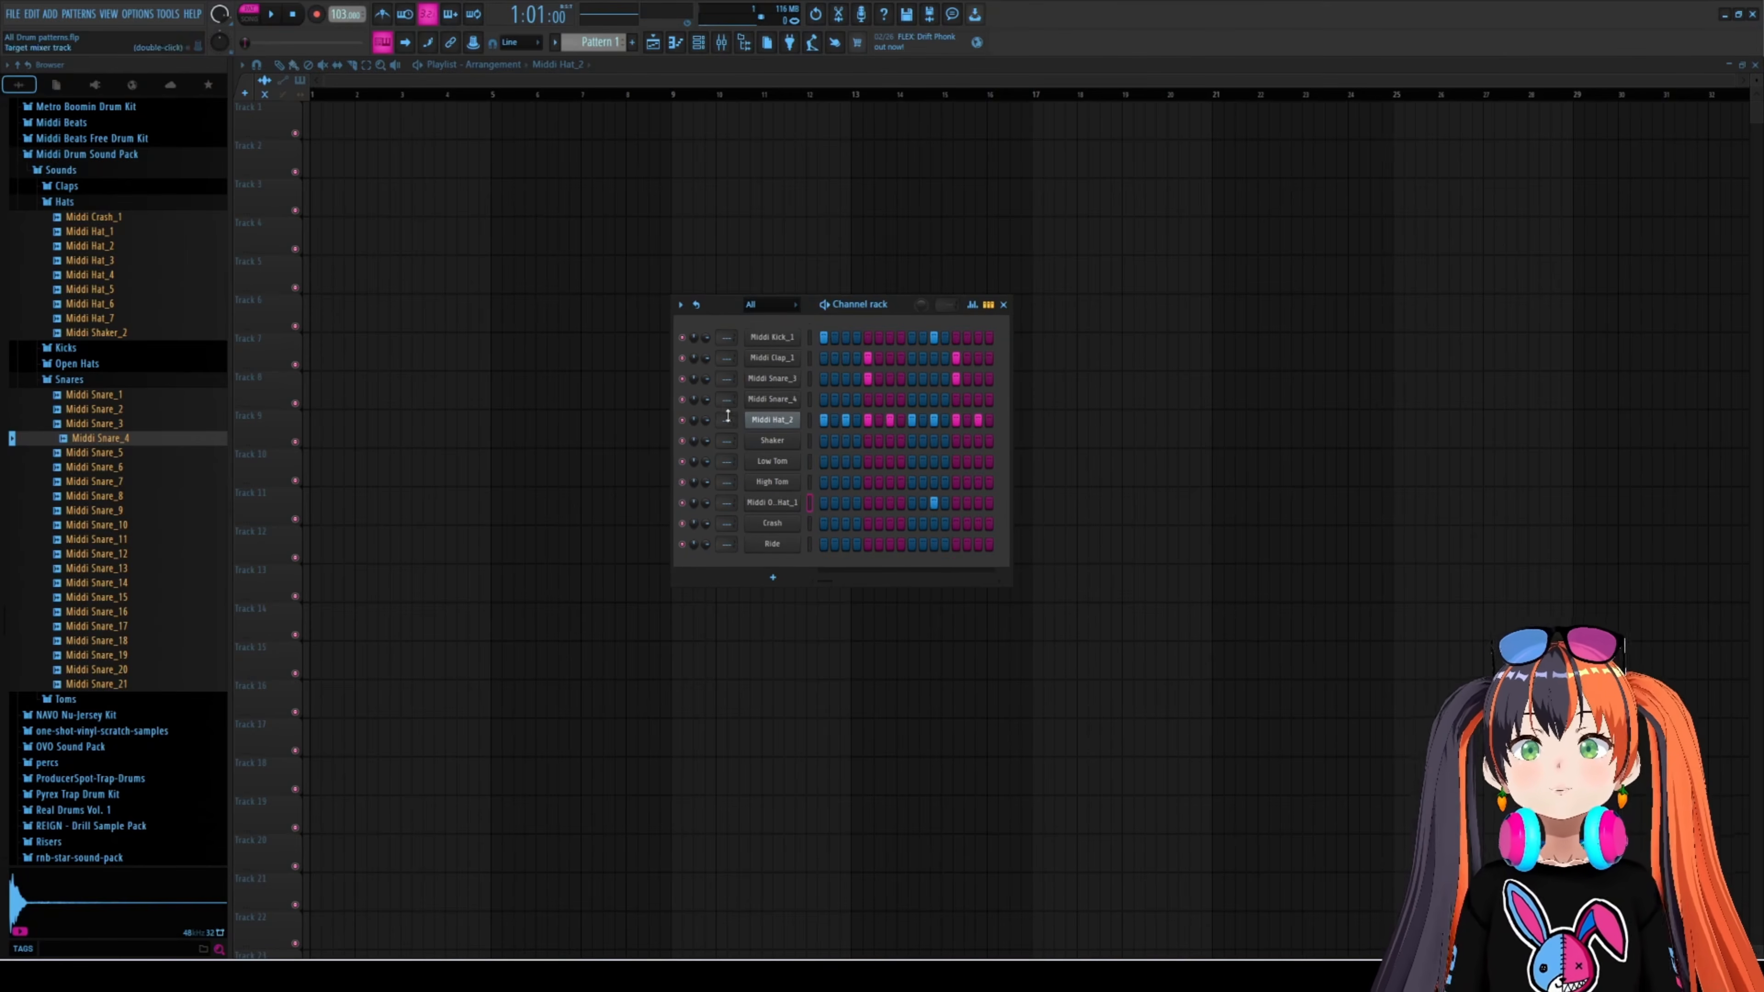
# - Play Pattern 1 briefly and add Middi Kick_1 hits on steps 4 and 7
pyautogui.press('space')
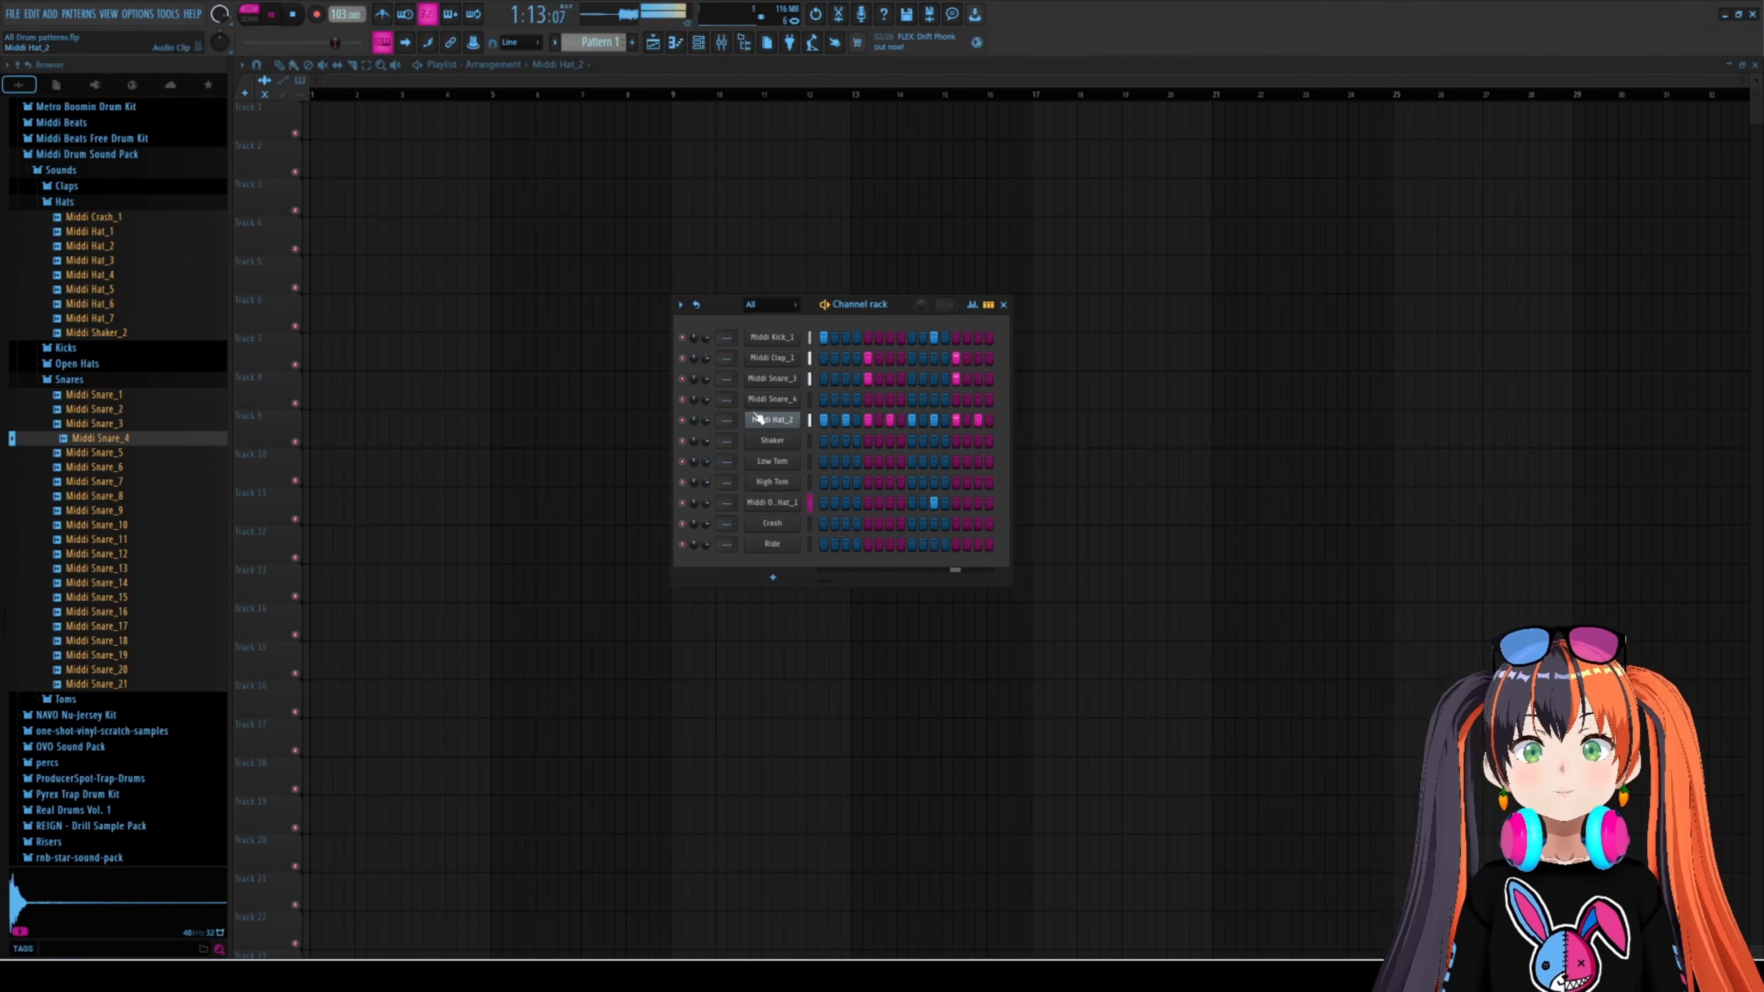
pyautogui.press('space')
pyautogui.click(857, 337)
pyautogui.click(890, 338)
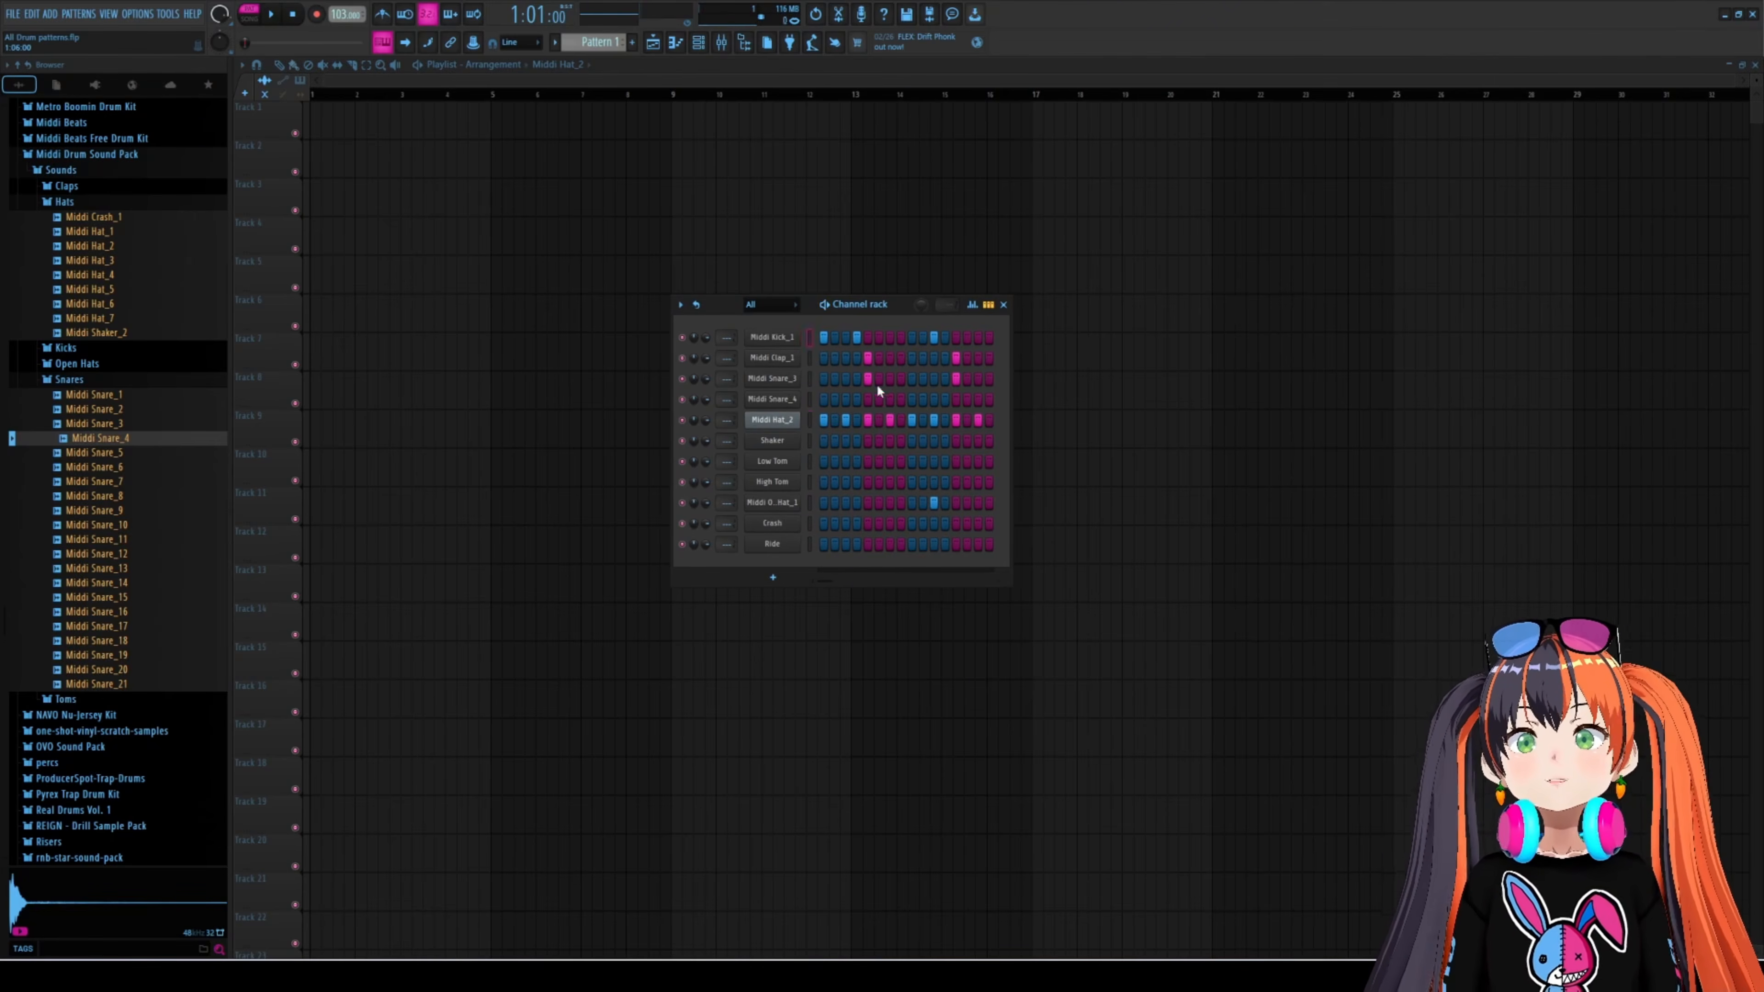
# - During Pattern 1 playback, add Middi Hat_2 hits on steps 4 and 12 and a Middi Snare_4 hit on step 15
pyautogui.press('space')
pyautogui.click(857, 420)
pyautogui.click(945, 420)
pyautogui.click(977, 400)
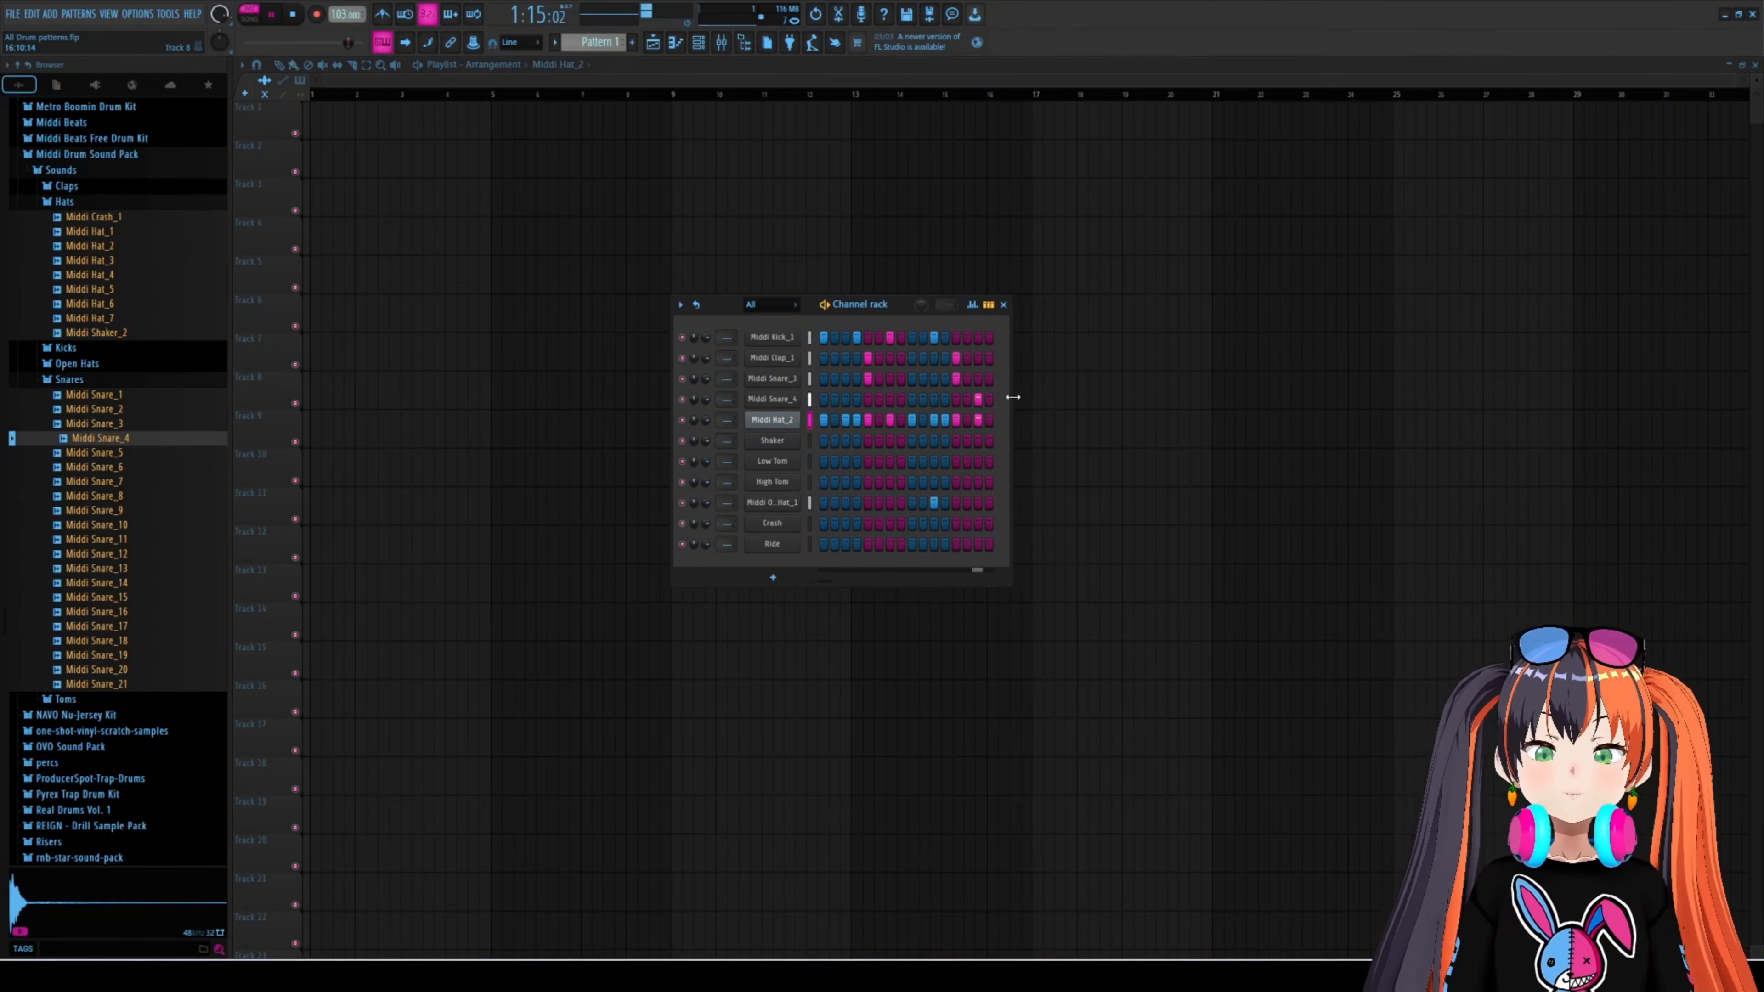
pyautogui.press('space')
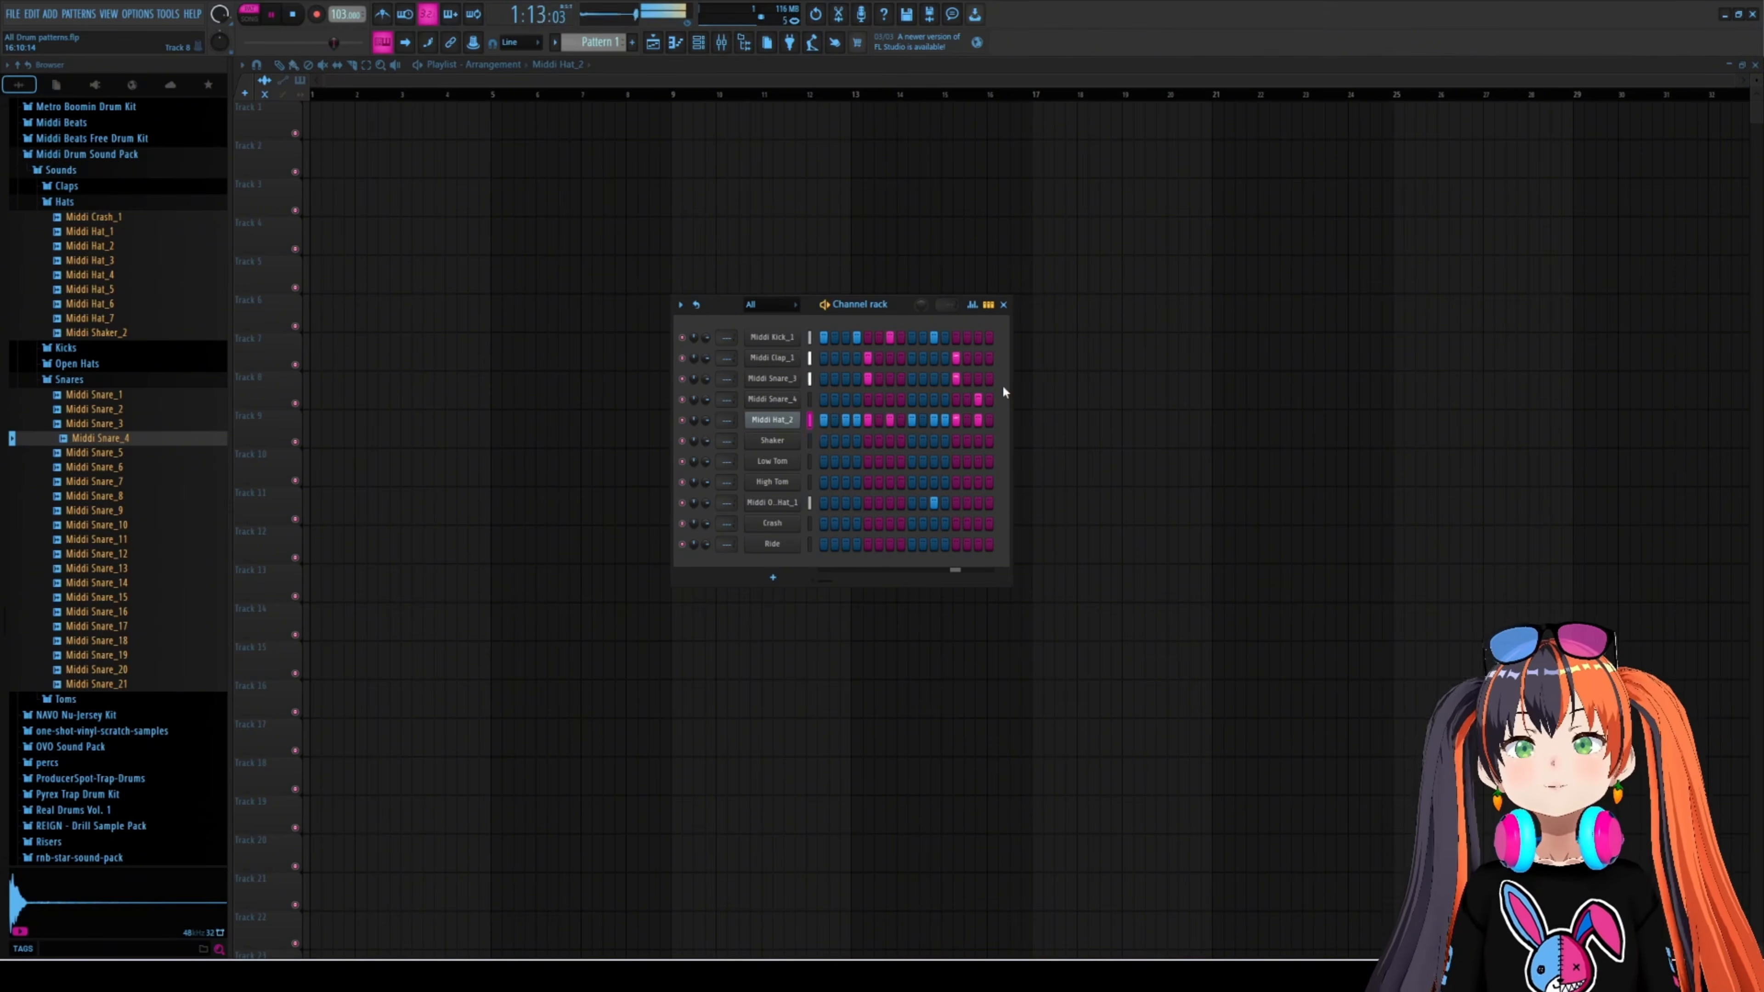
# - Switch to Pattern 2 and play it back
pyautogui.press('2')
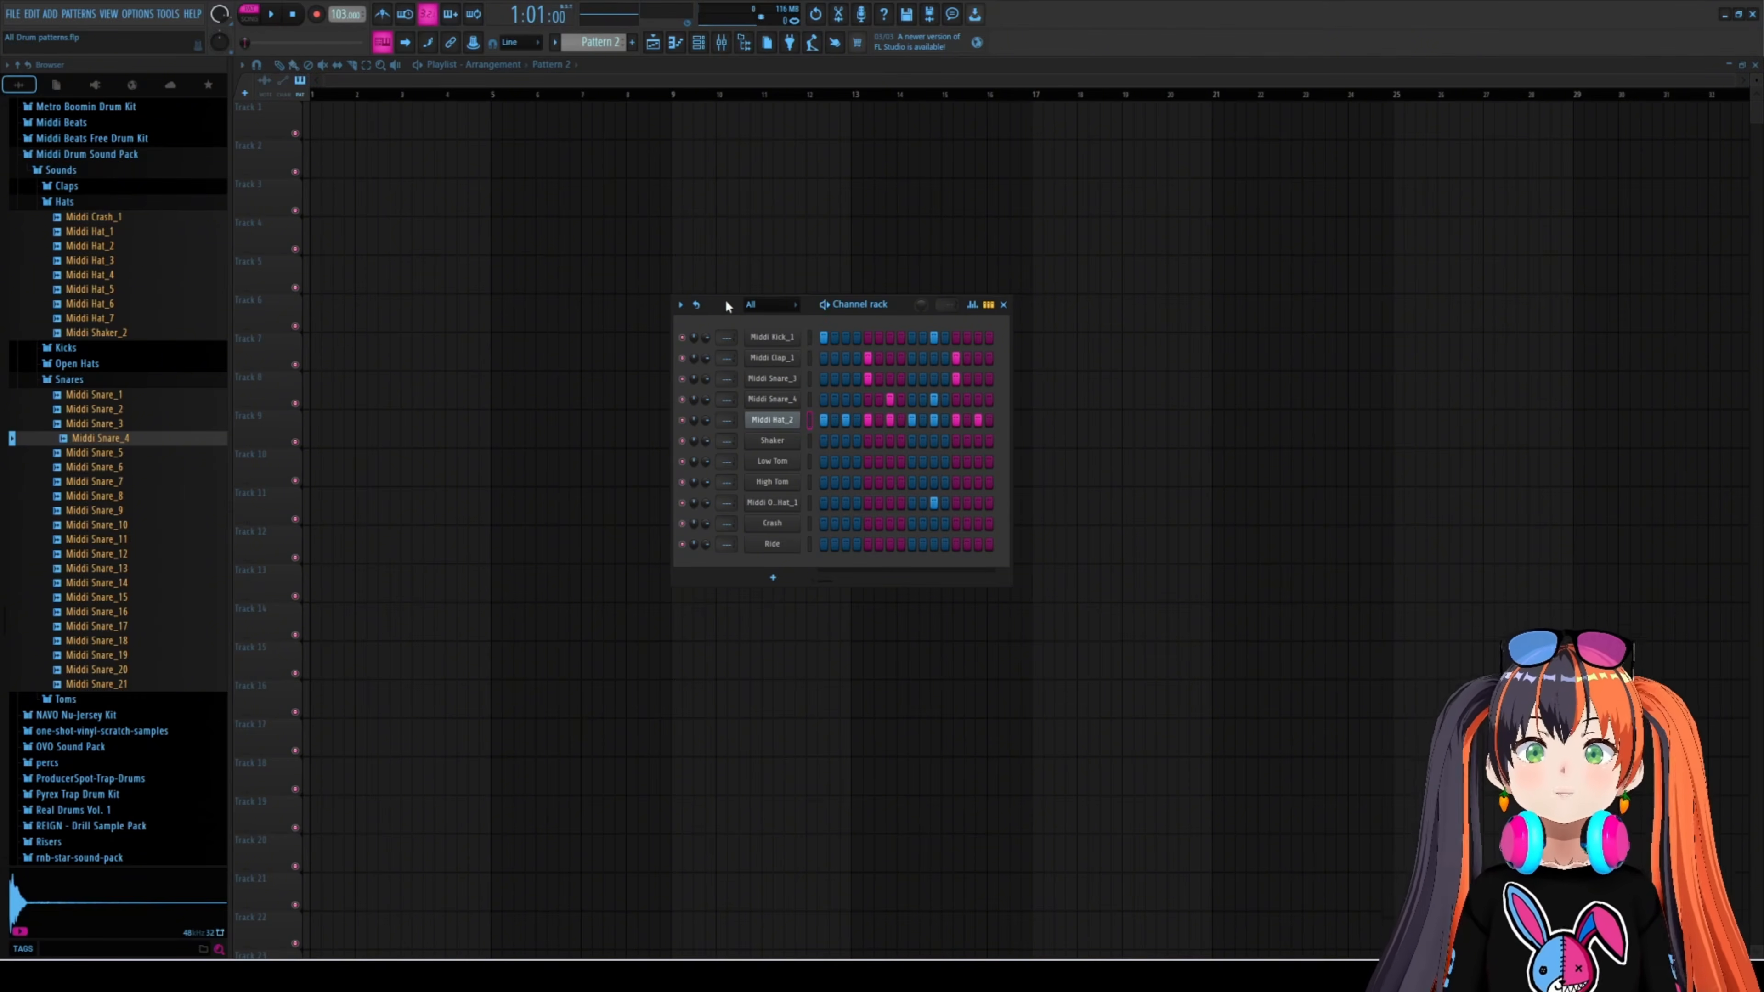
pyautogui.press('space')
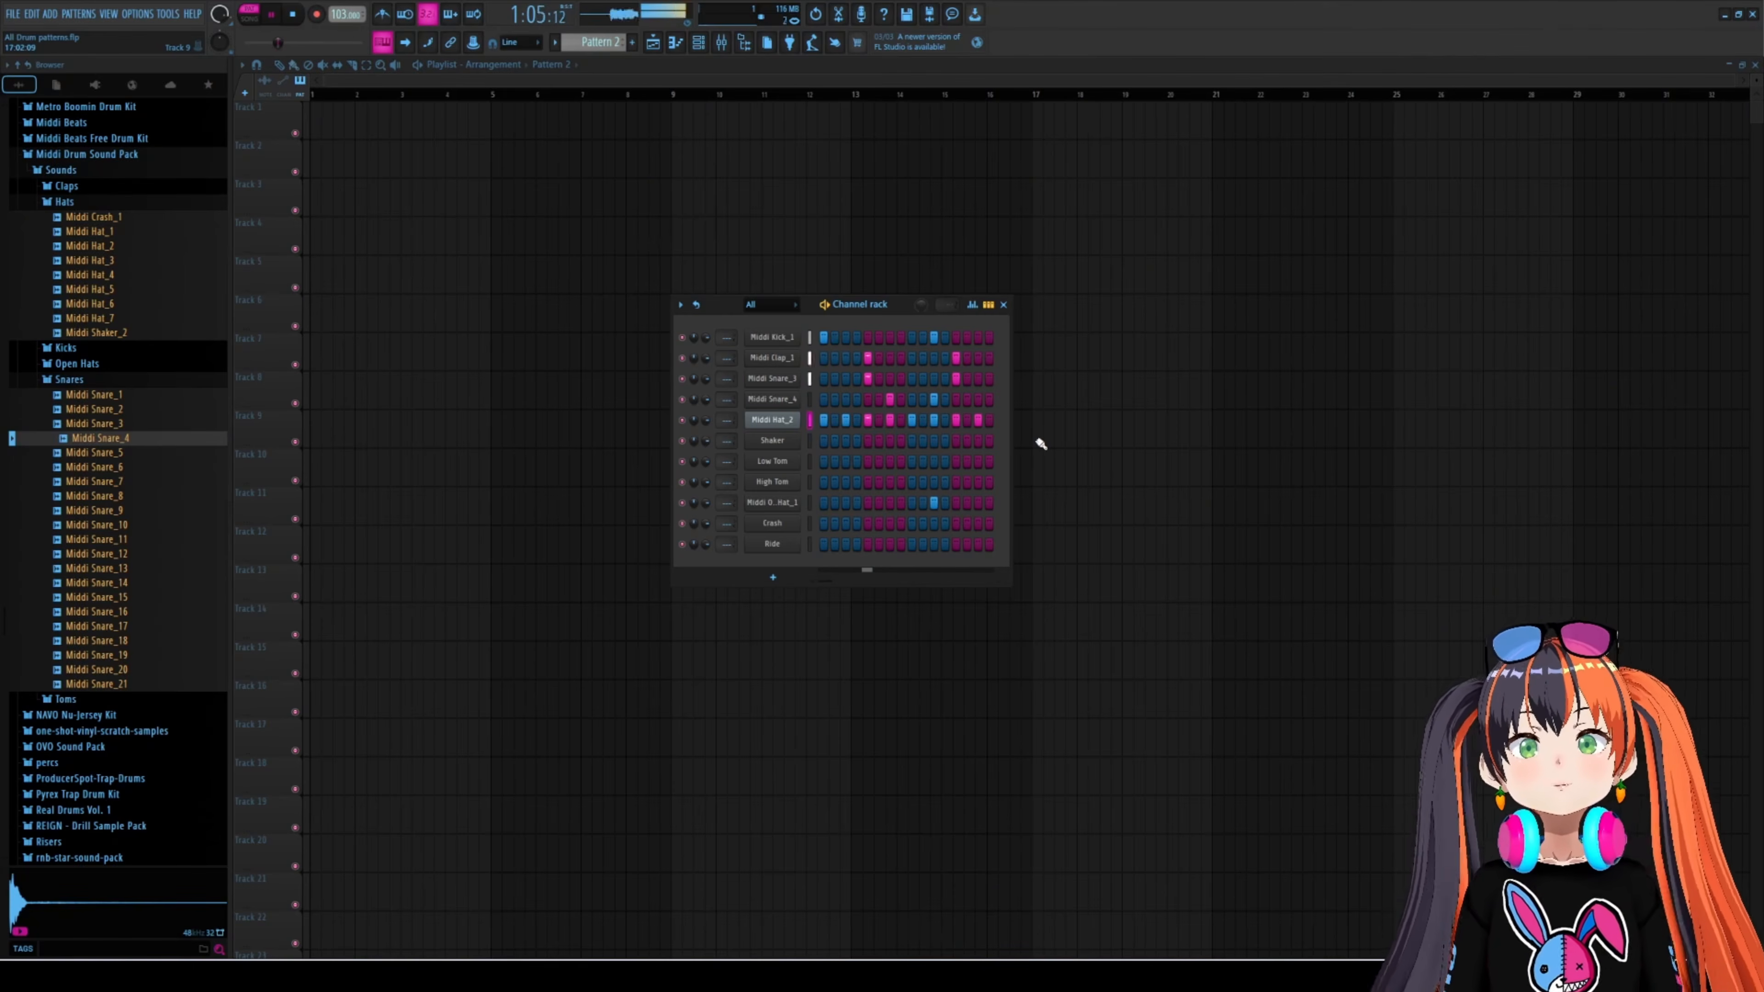
pyautogui.press('space')
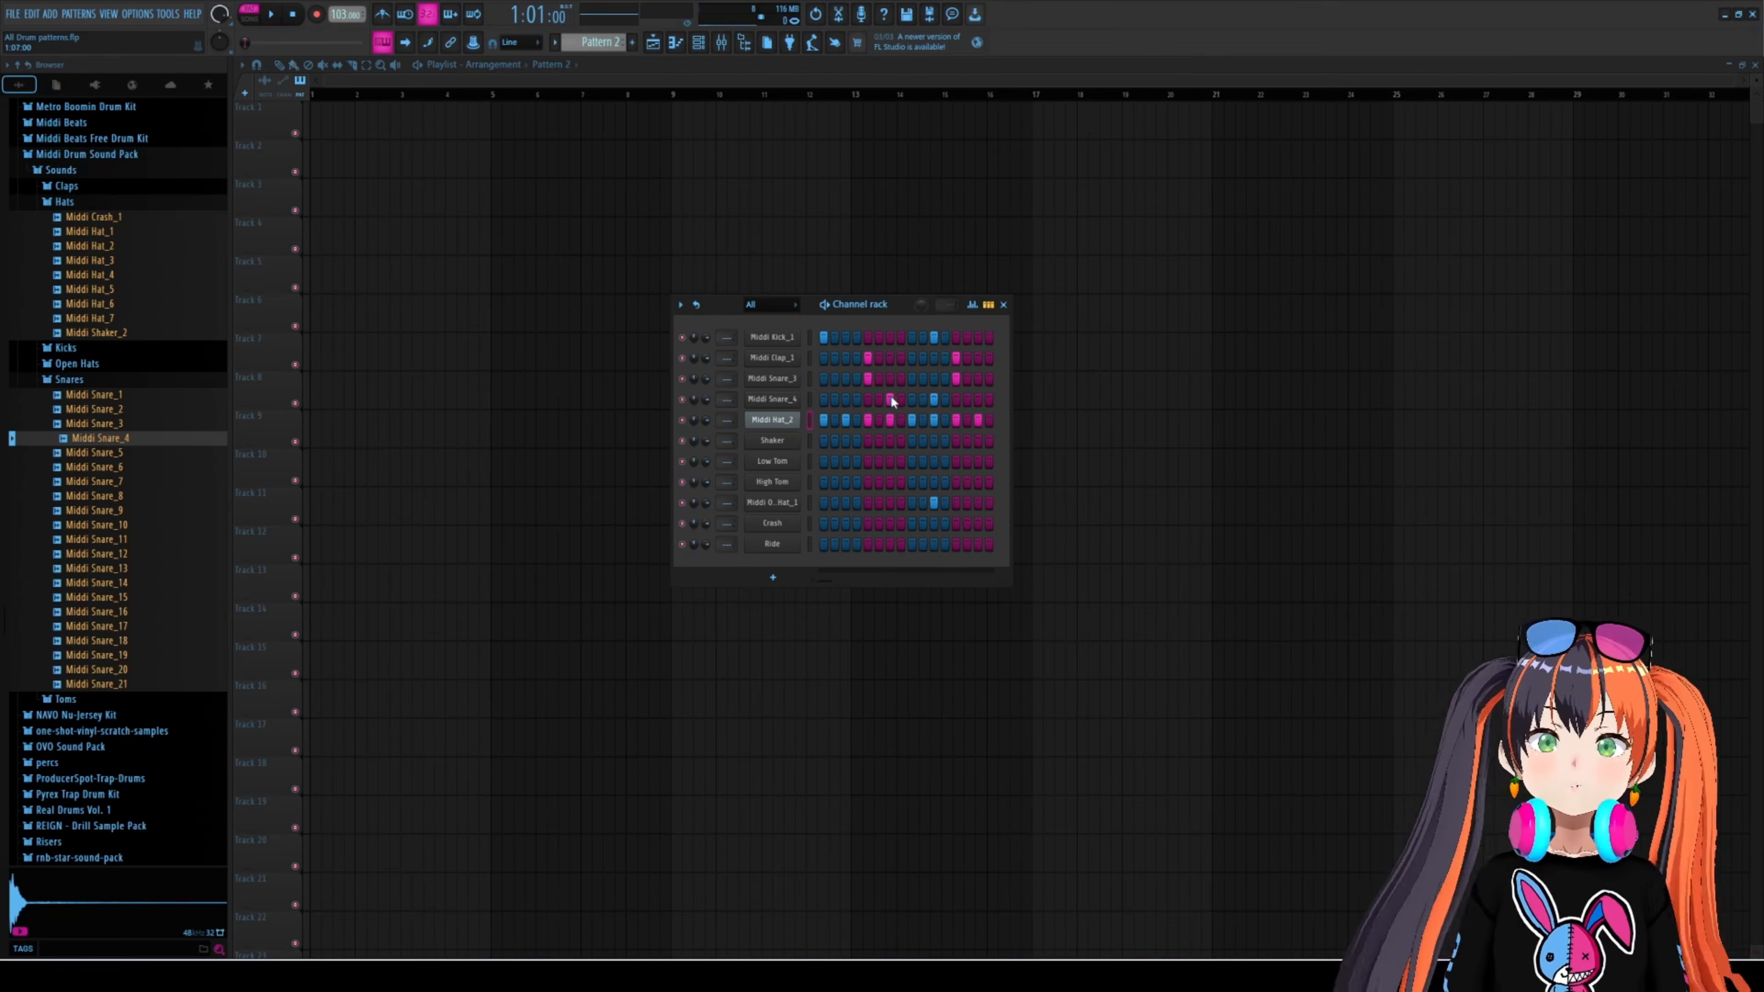
# - Vary Pattern 2: move the step 7 Middi Snare_4 hit to step 4, add one on 15, add kicks on 4 and 8, and play it
pyautogui.click(889, 400)
pyautogui.click(846, 399)
pyautogui.press('space')
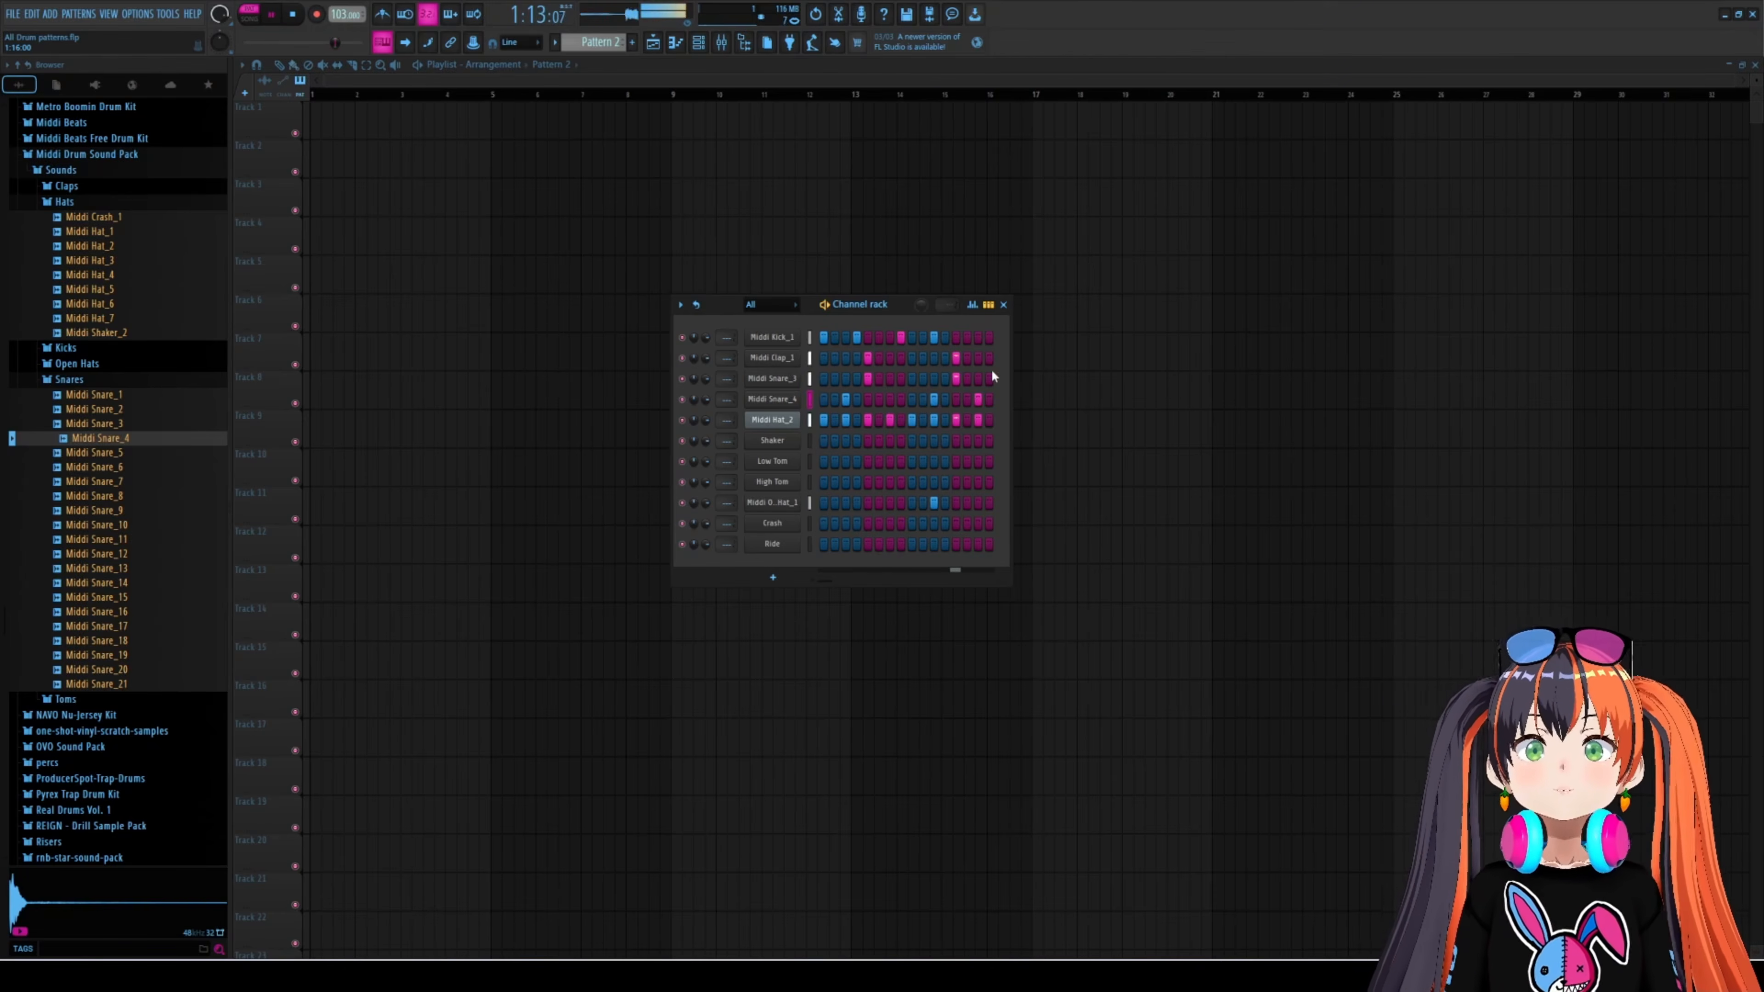
pyautogui.press('space')
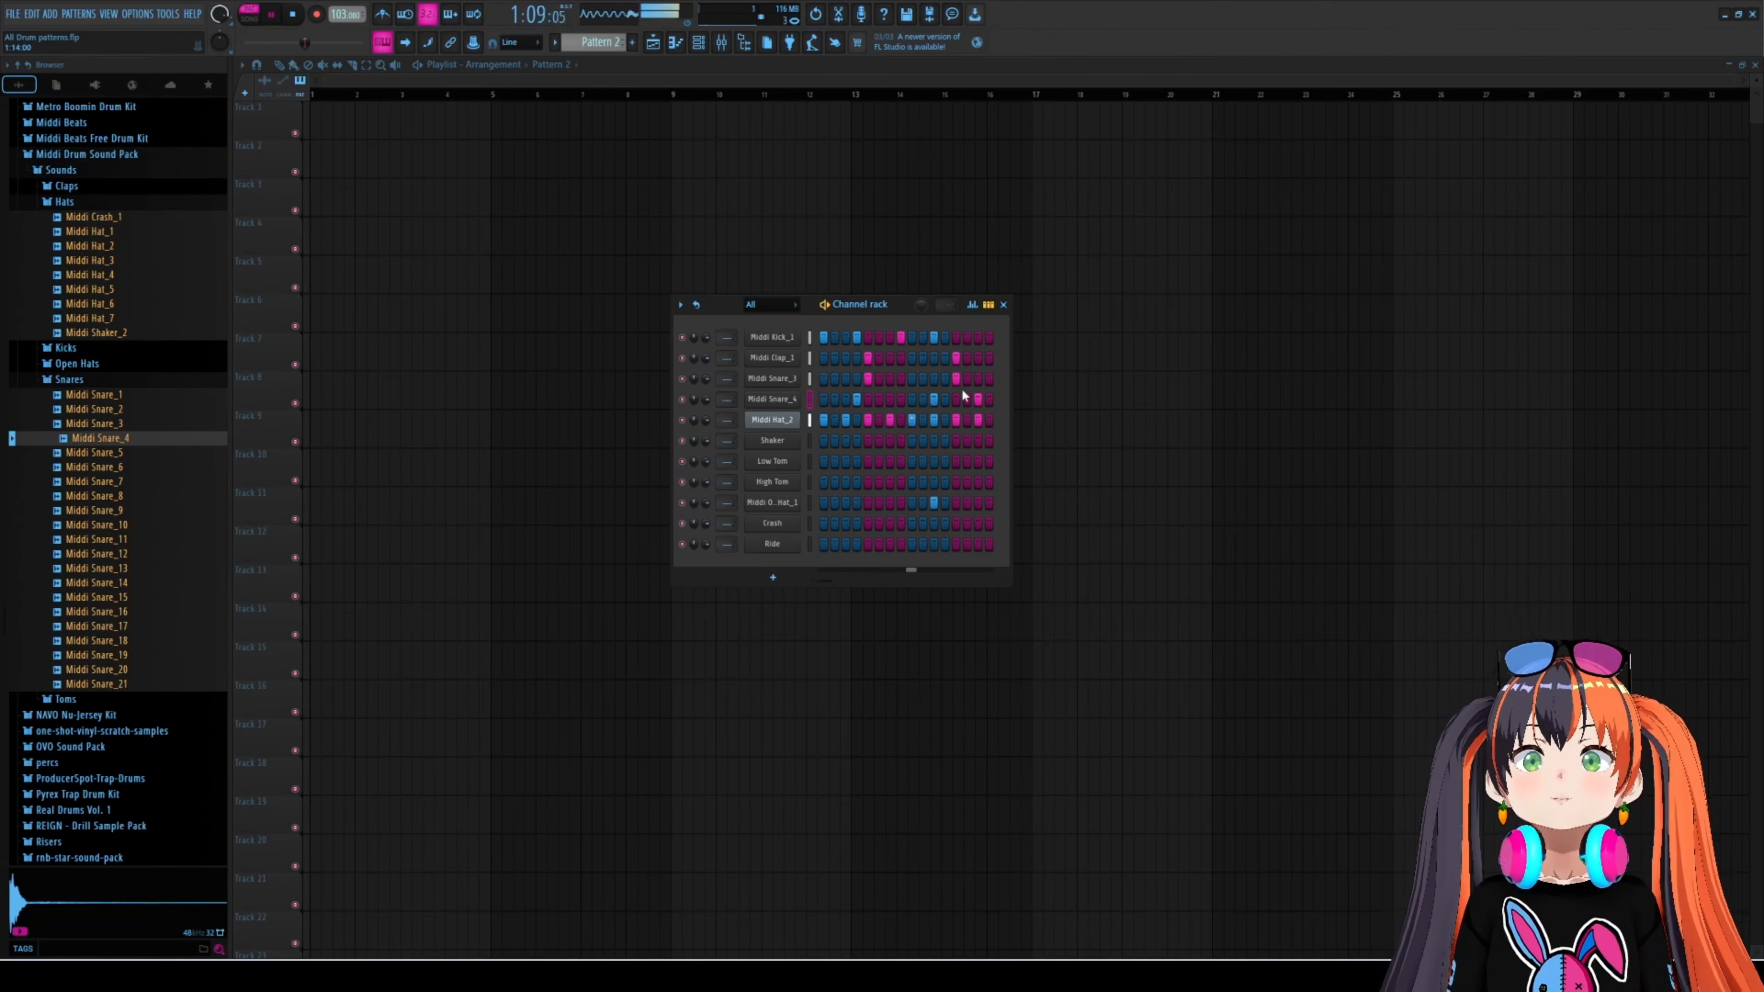
pyautogui.press('space')
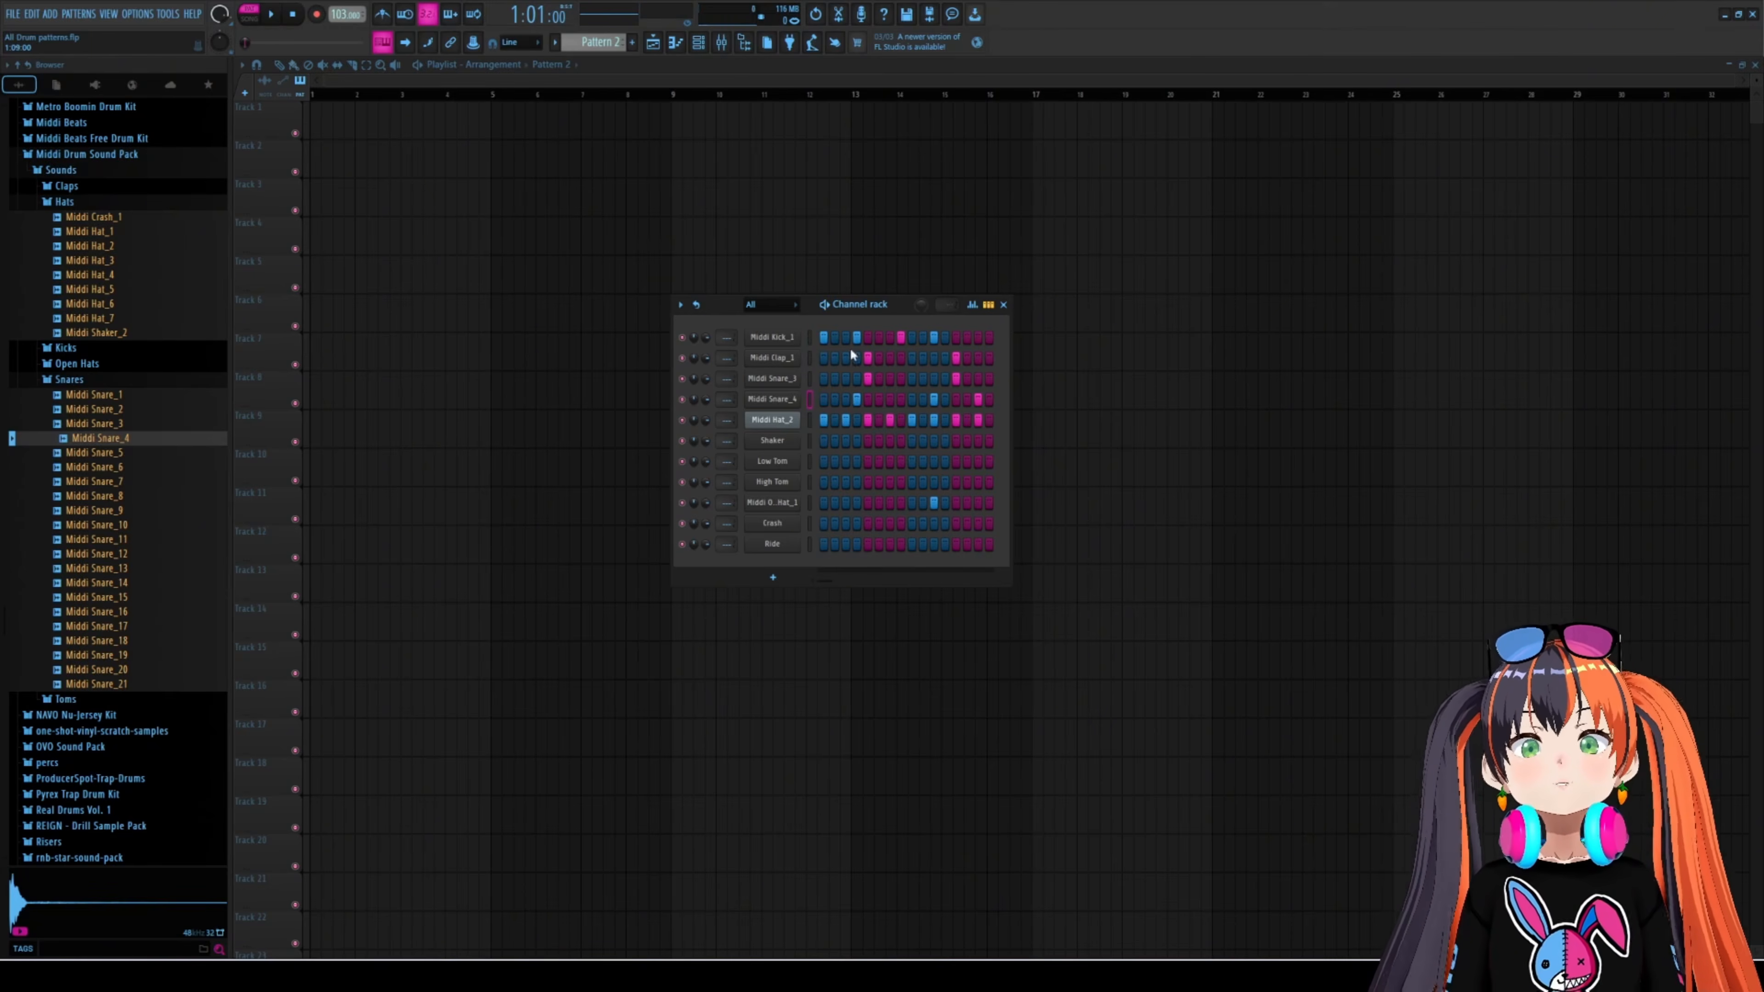
# - Switch to Pattern 3 and add a Middi Snare_4 hit on step 15 while it plays
pyautogui.scroll(-1, 598, 42)
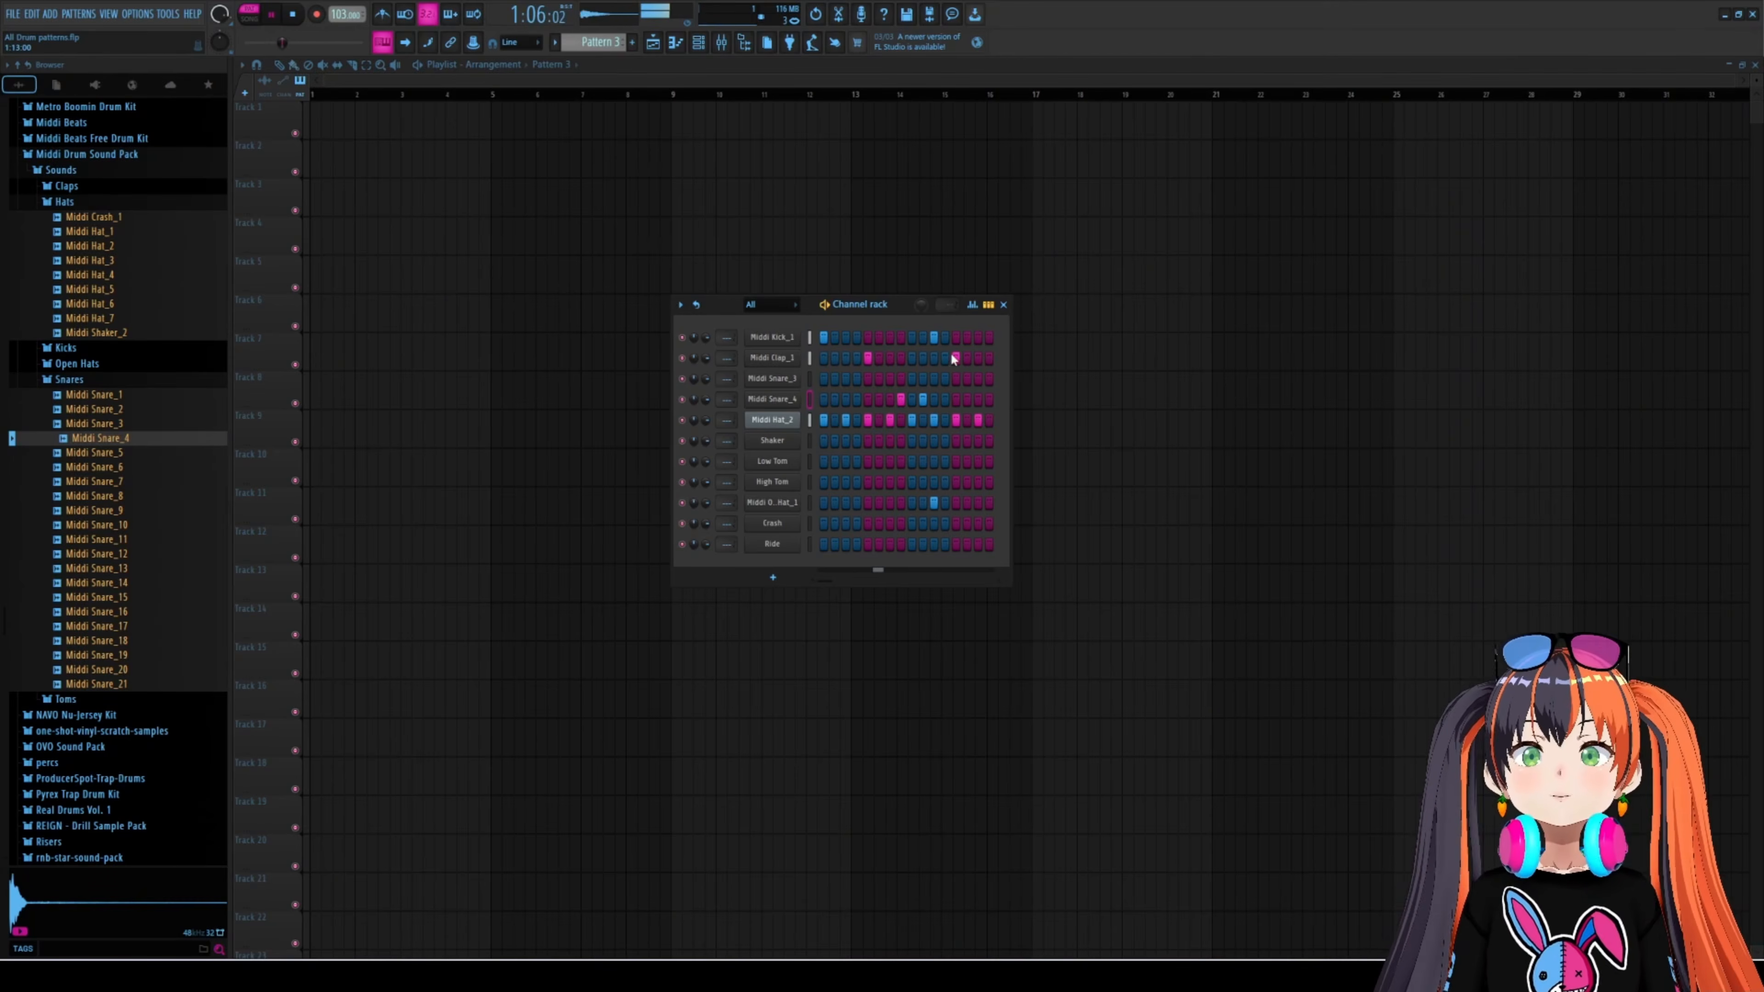
pyautogui.click(976, 398)
pyautogui.press('space')
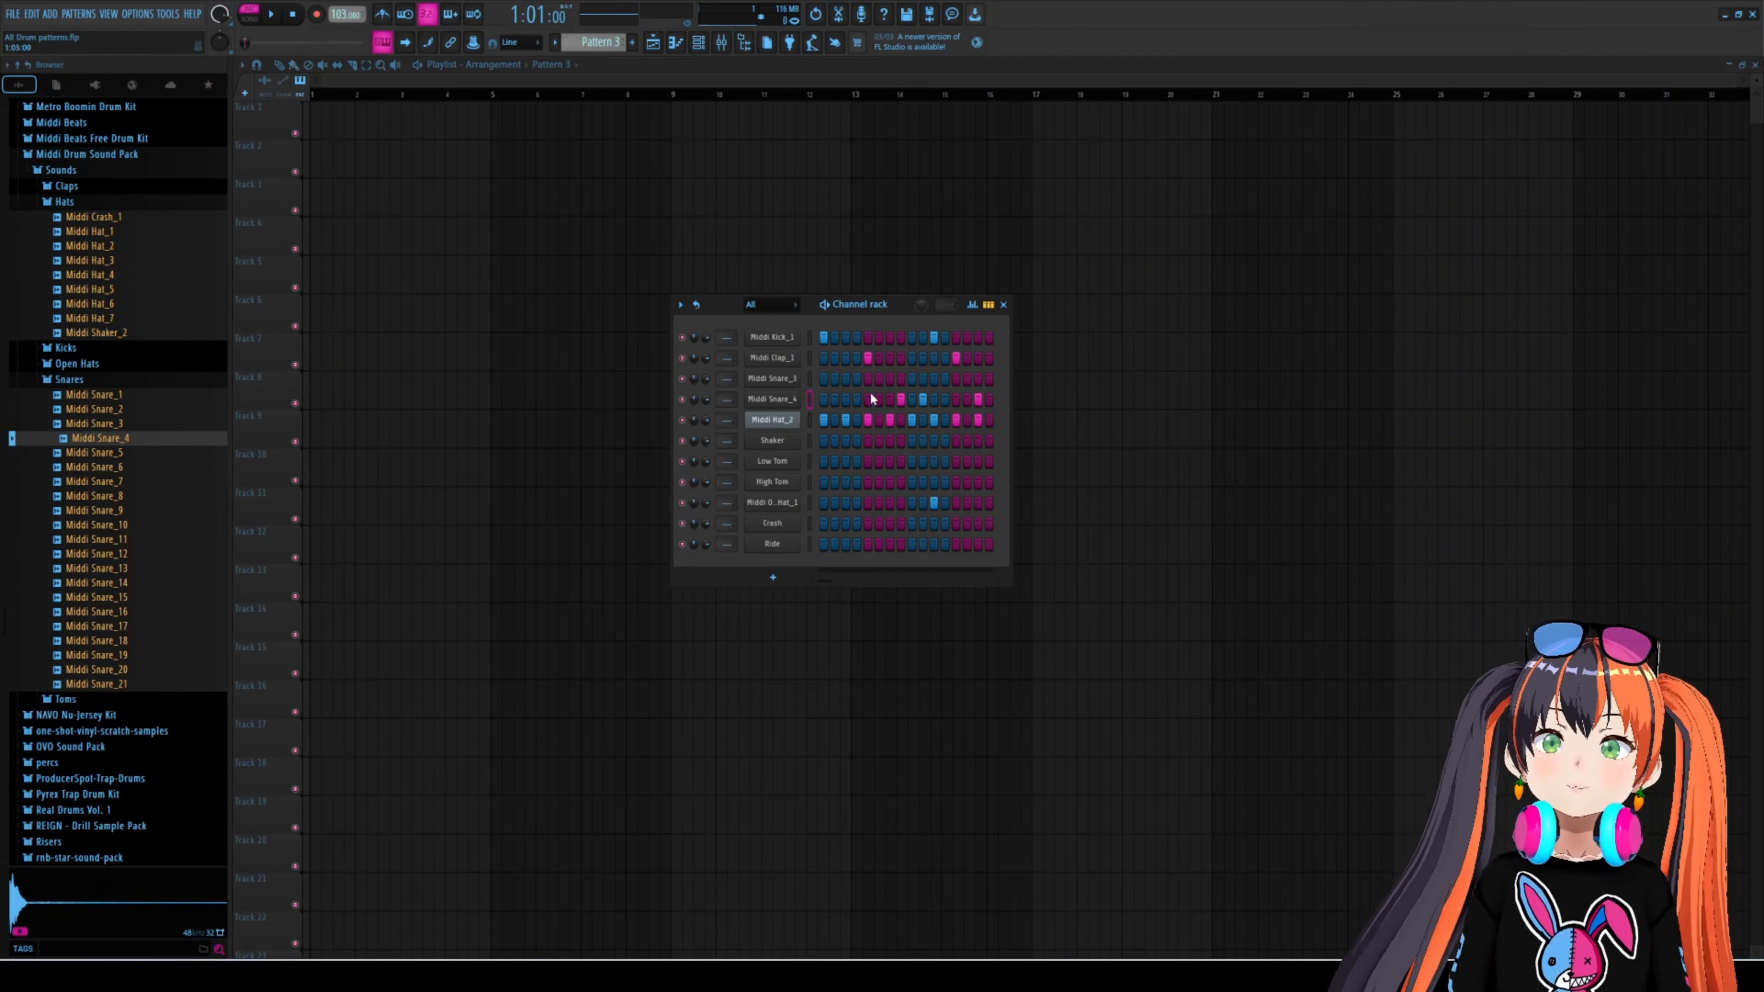
# - Add Middi Hat_2 hits on steps 4 and 16 of Pattern 3 and play it
pyautogui.click(857, 420)
pyautogui.press('space')
pyautogui.click(989, 420)
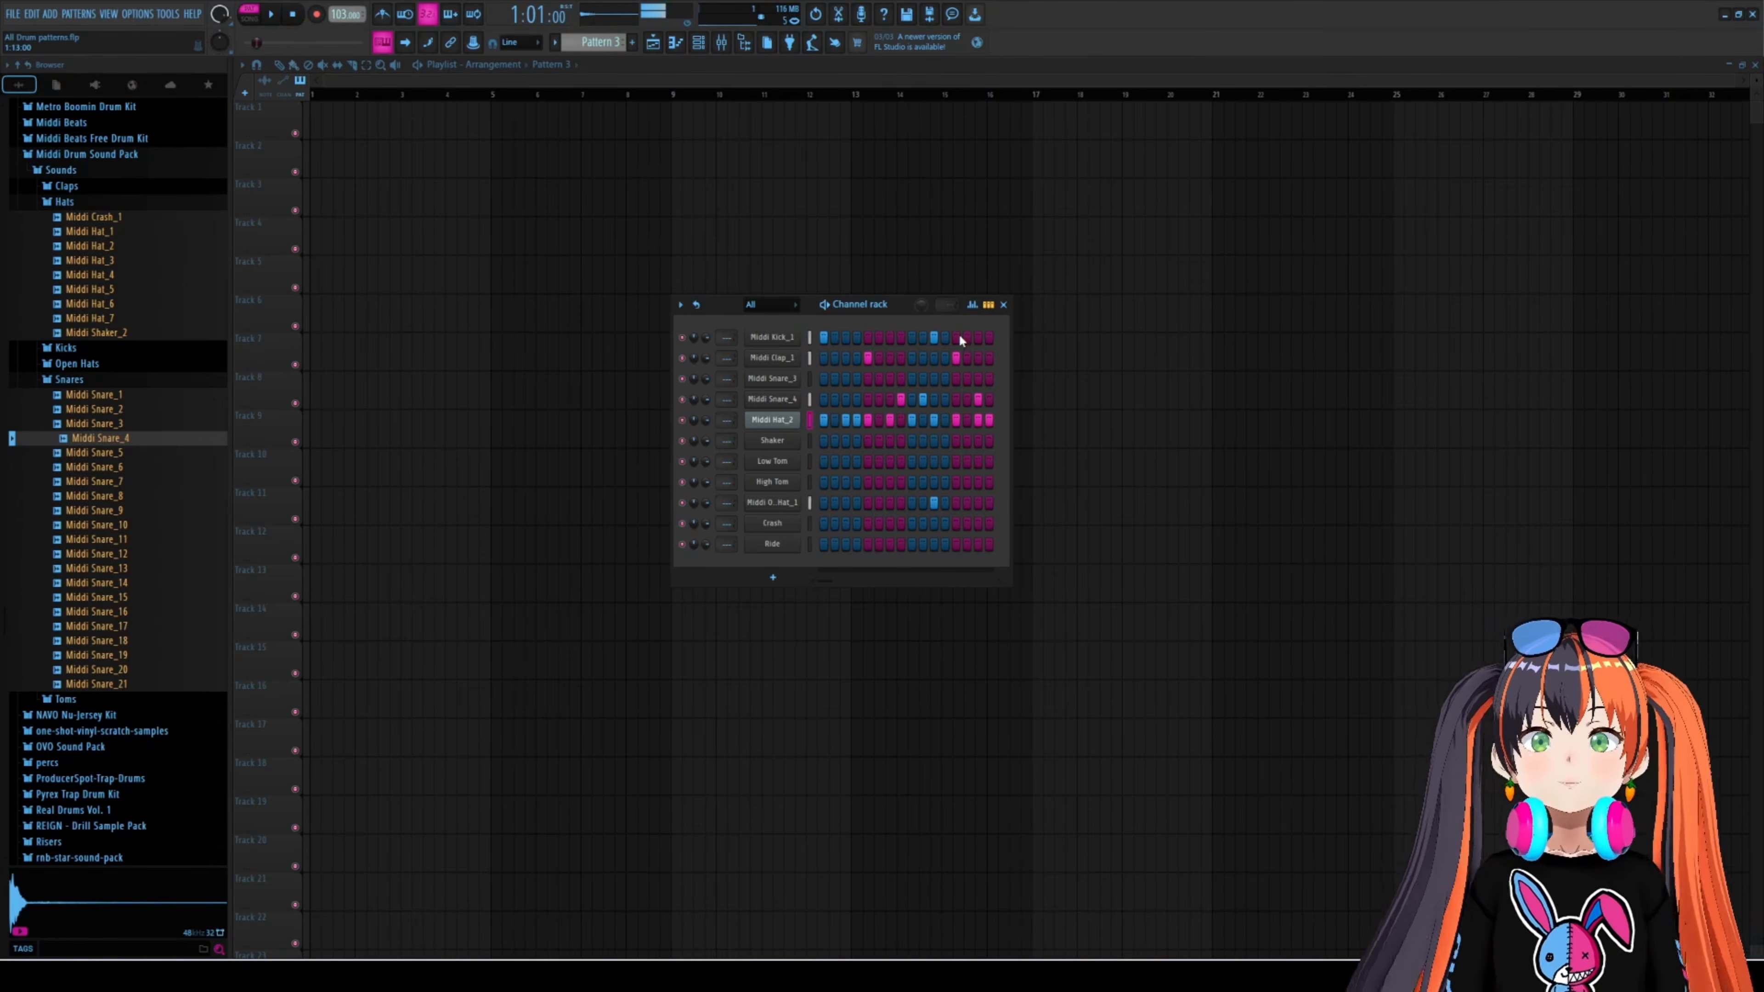
# - Stop playback, layer Middi Snare_3 hits on steps 5 and 10 of Pattern 3, and play it again
pyautogui.press('space')
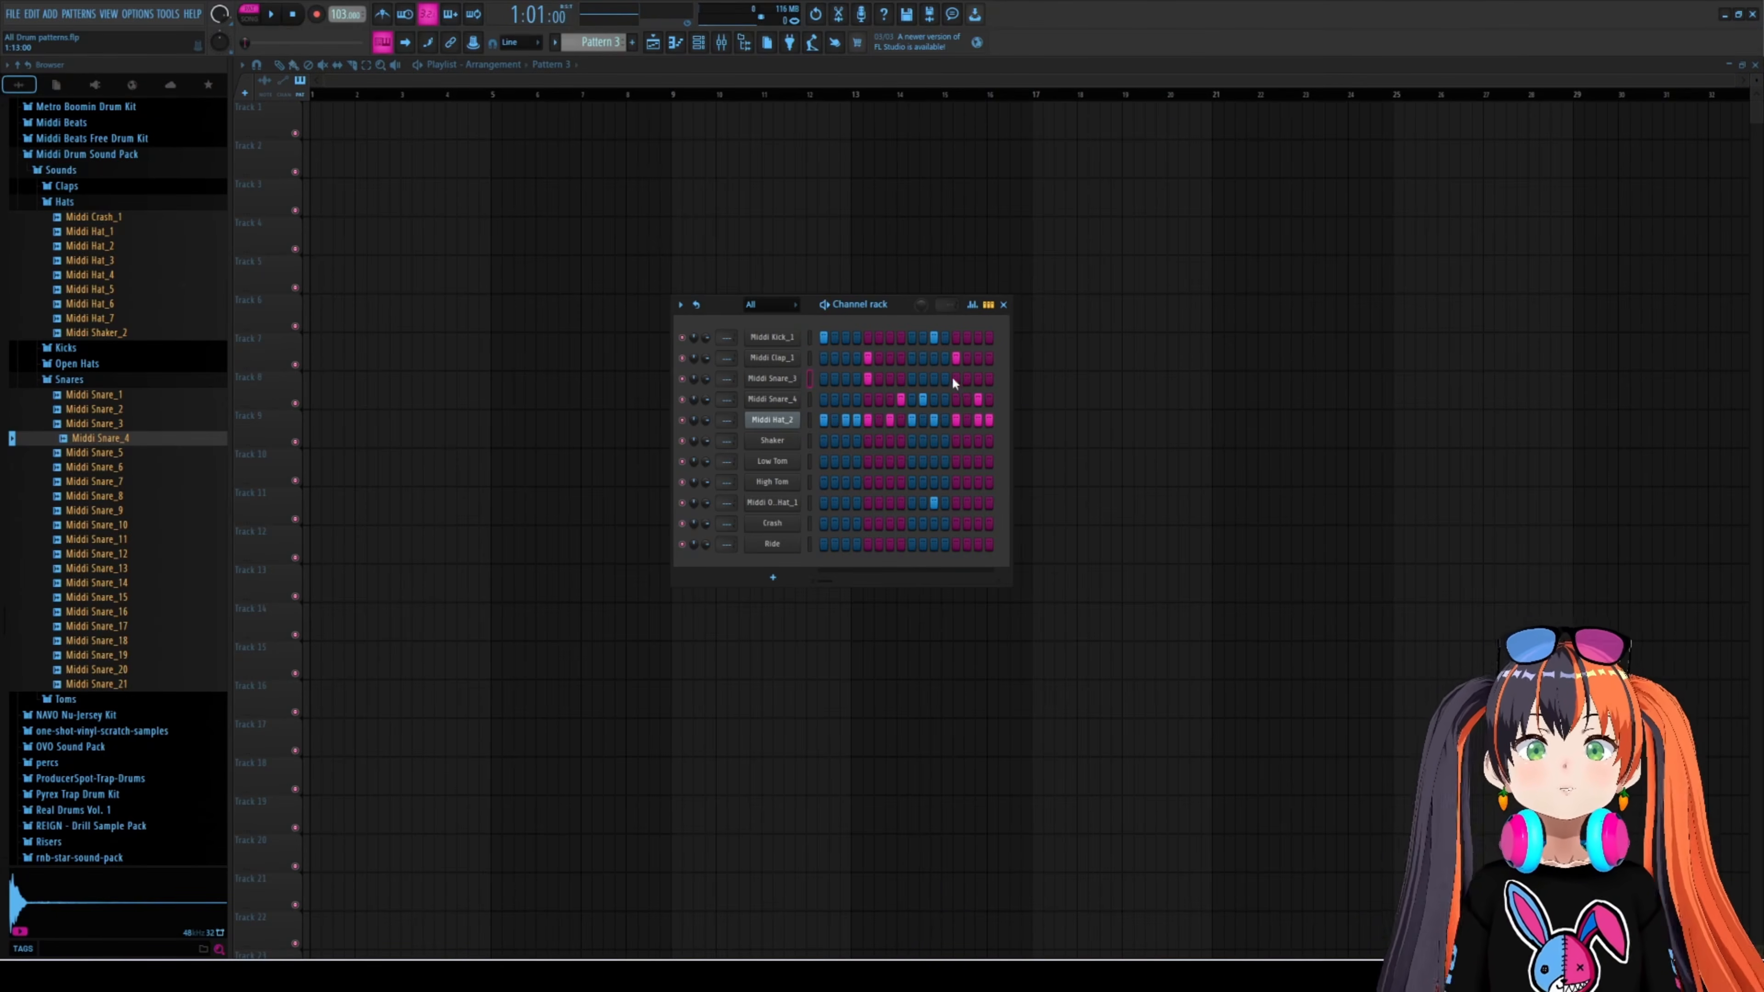
pyautogui.click(923, 379)
pyautogui.press('space')
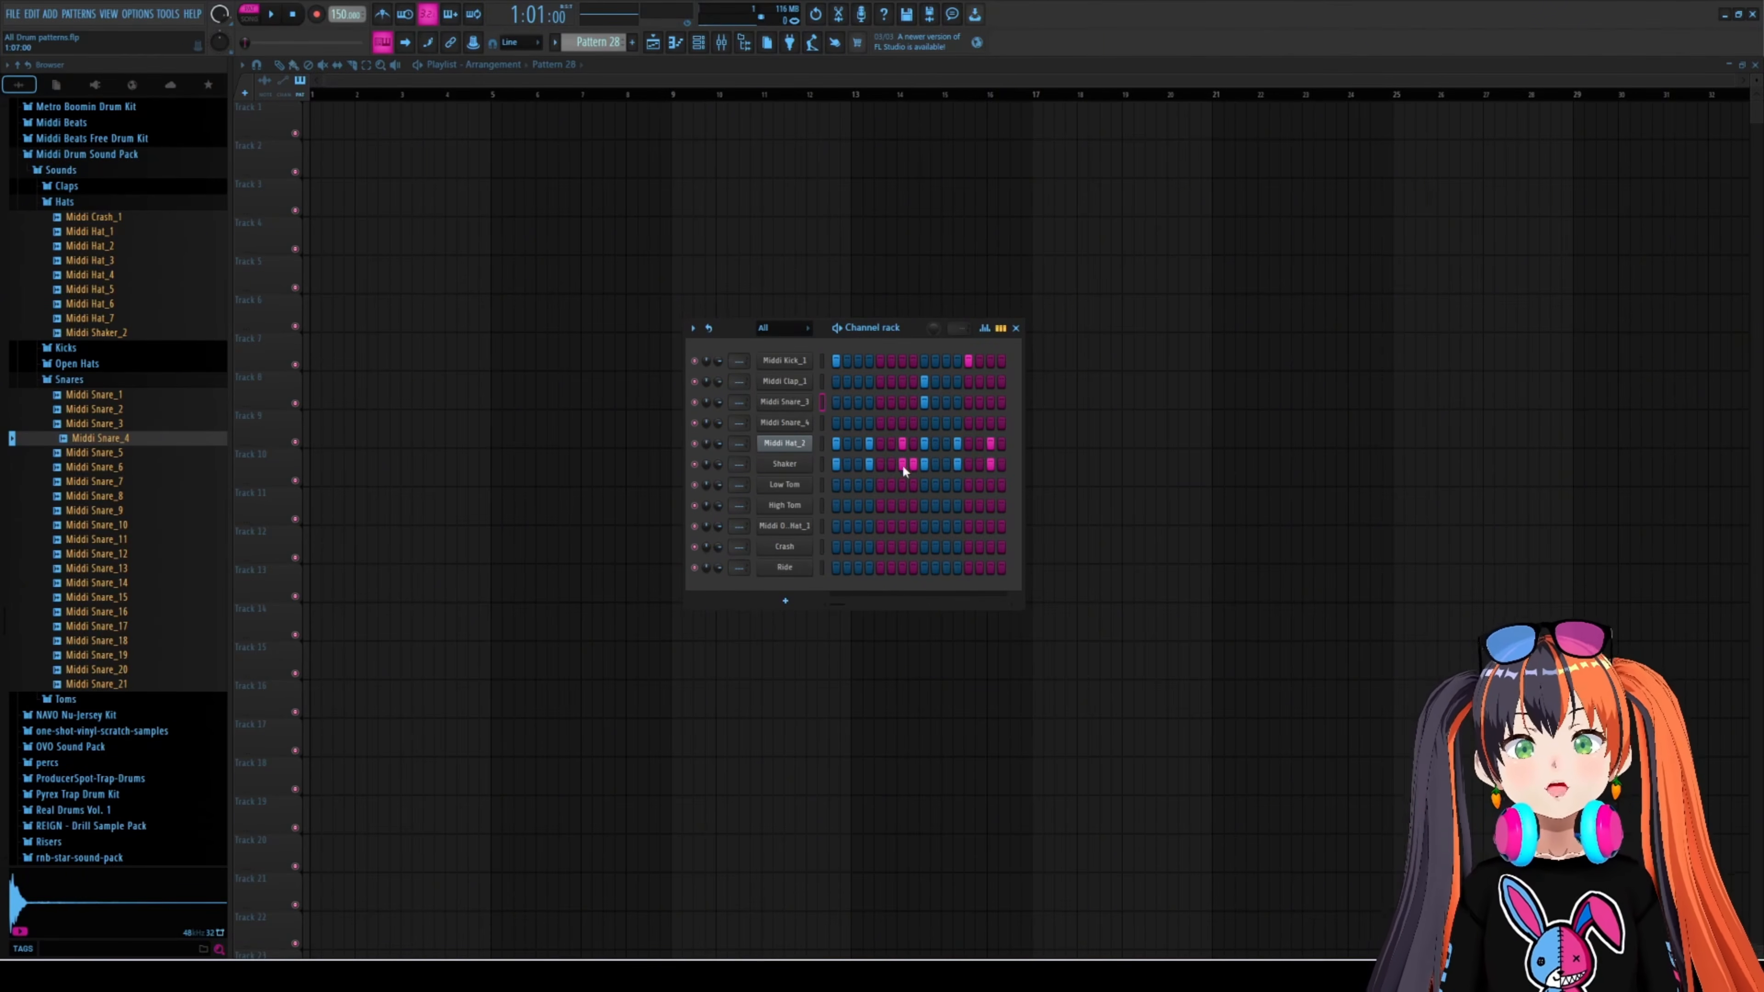
# - In Pattern 28, solo the Middi Hat_2 channel and play it, and unmute the Shaker channel to play both together
pyautogui.rightClick(694, 443)
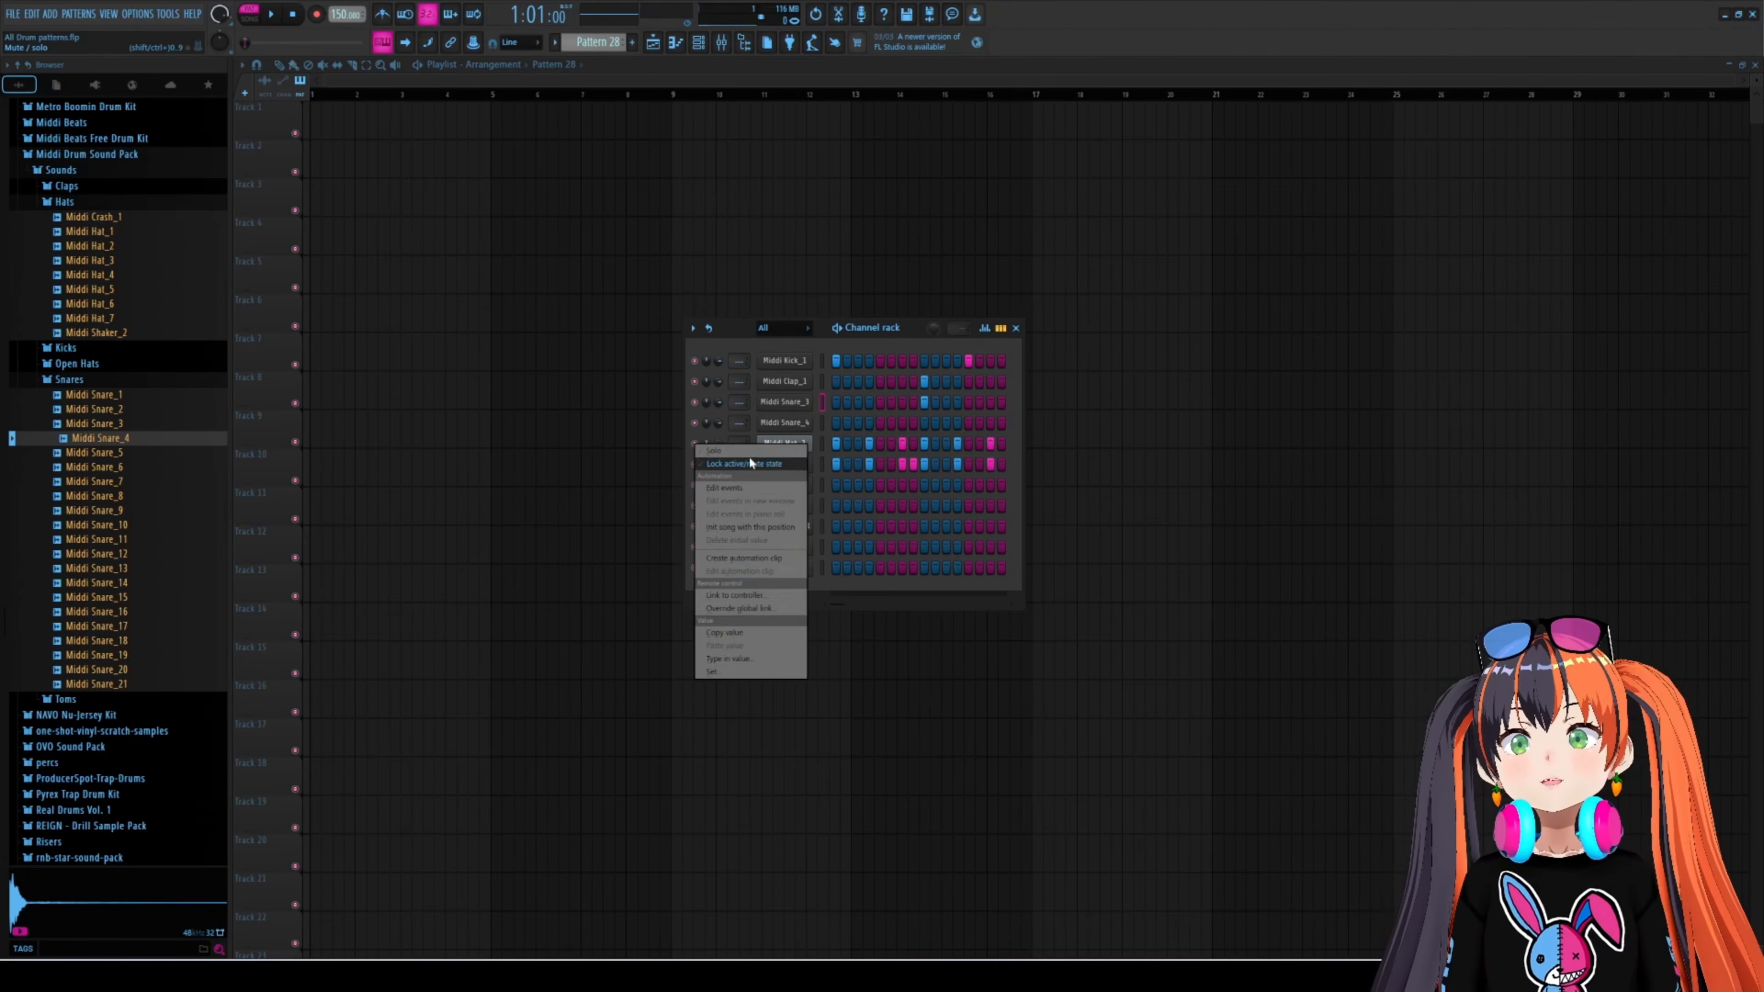
pyautogui.click(747, 451)
pyautogui.press('space')
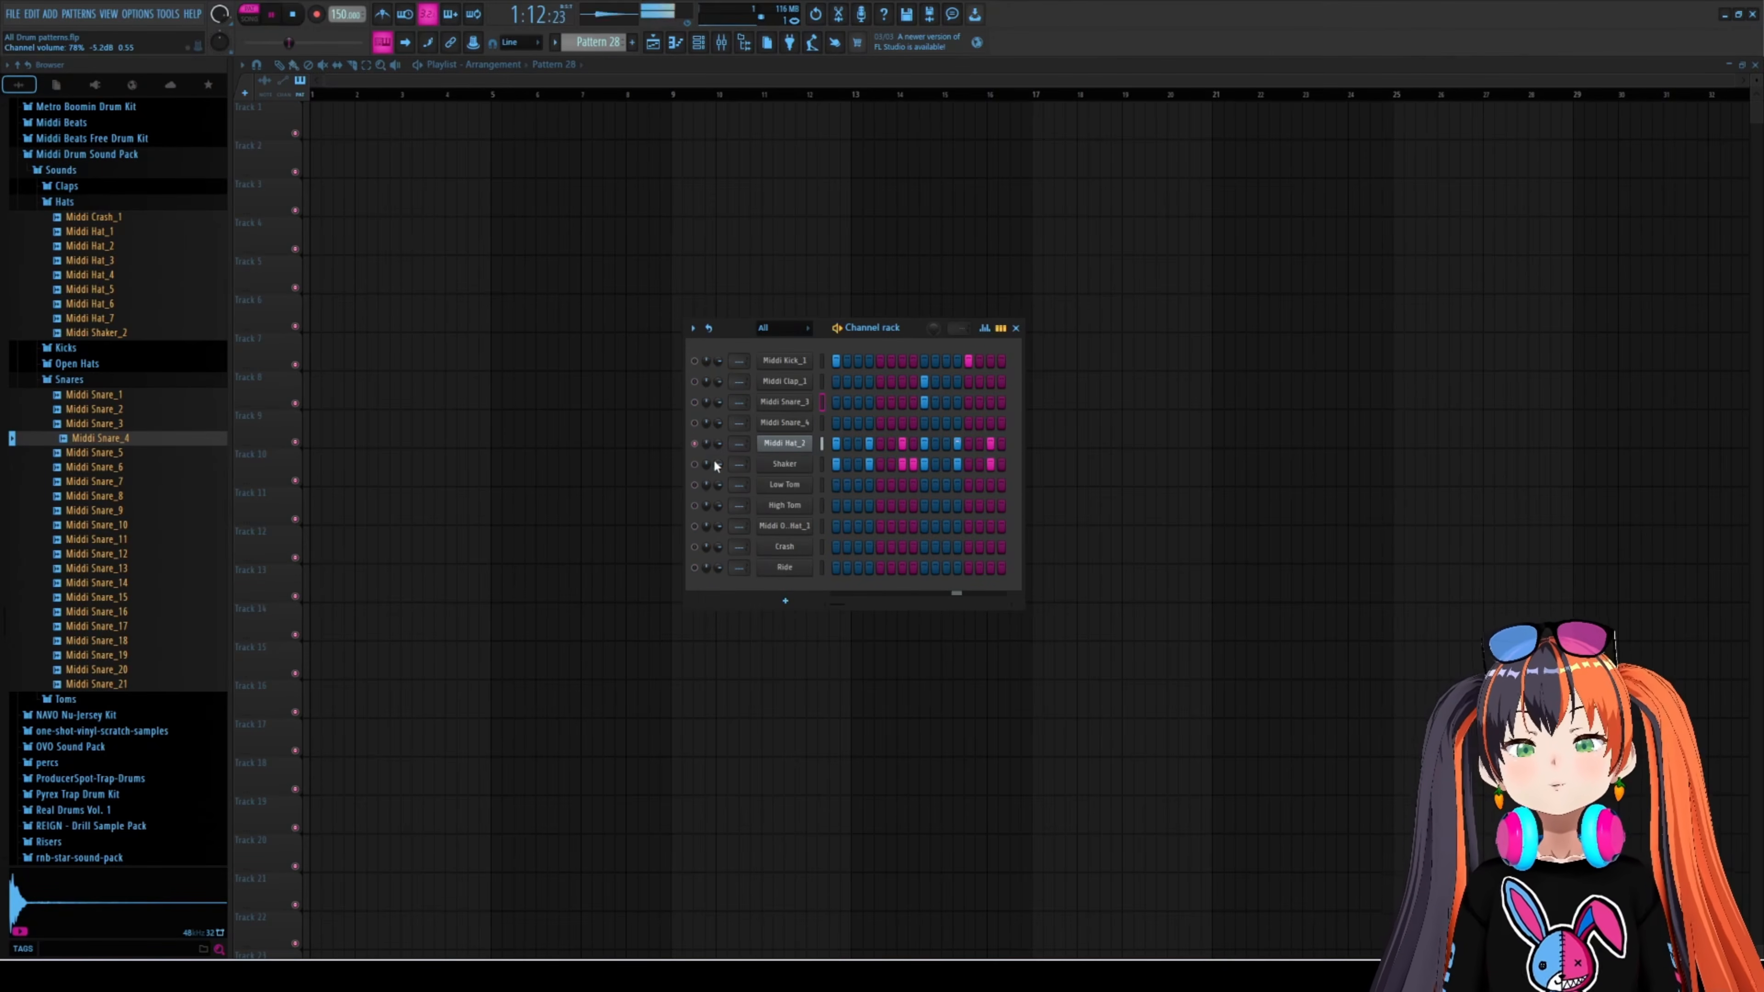
pyautogui.press('space')
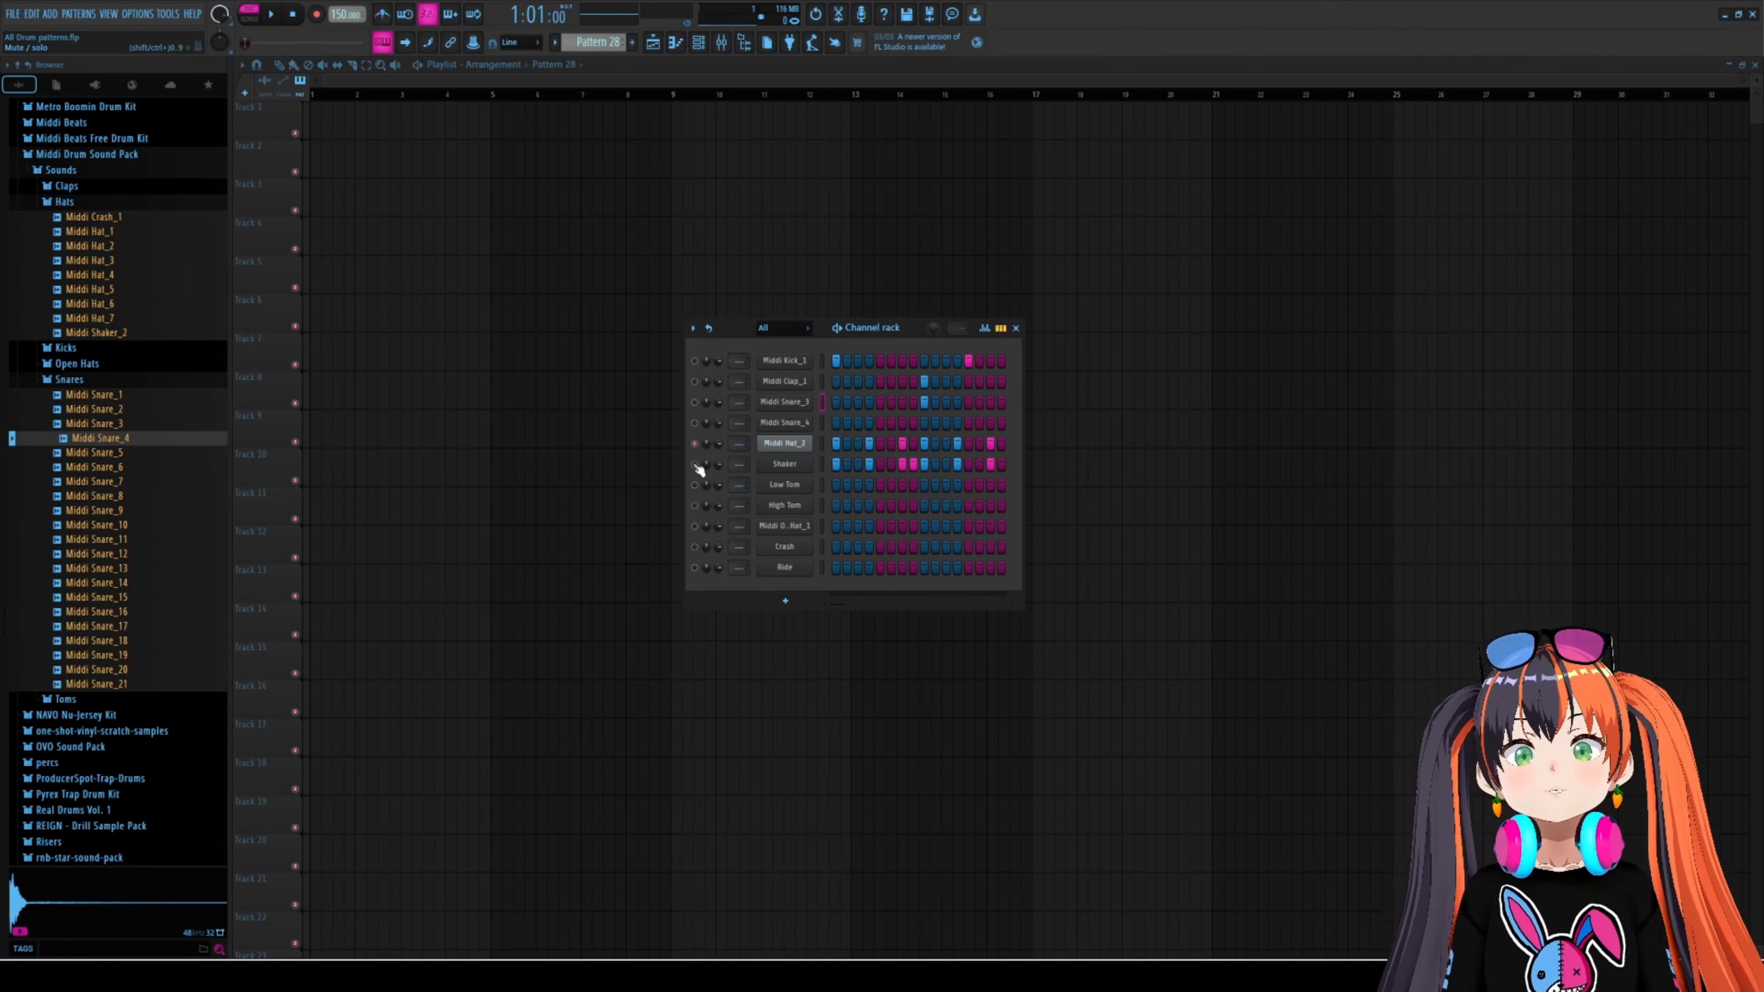
pyautogui.click(694, 464)
pyautogui.press('space')
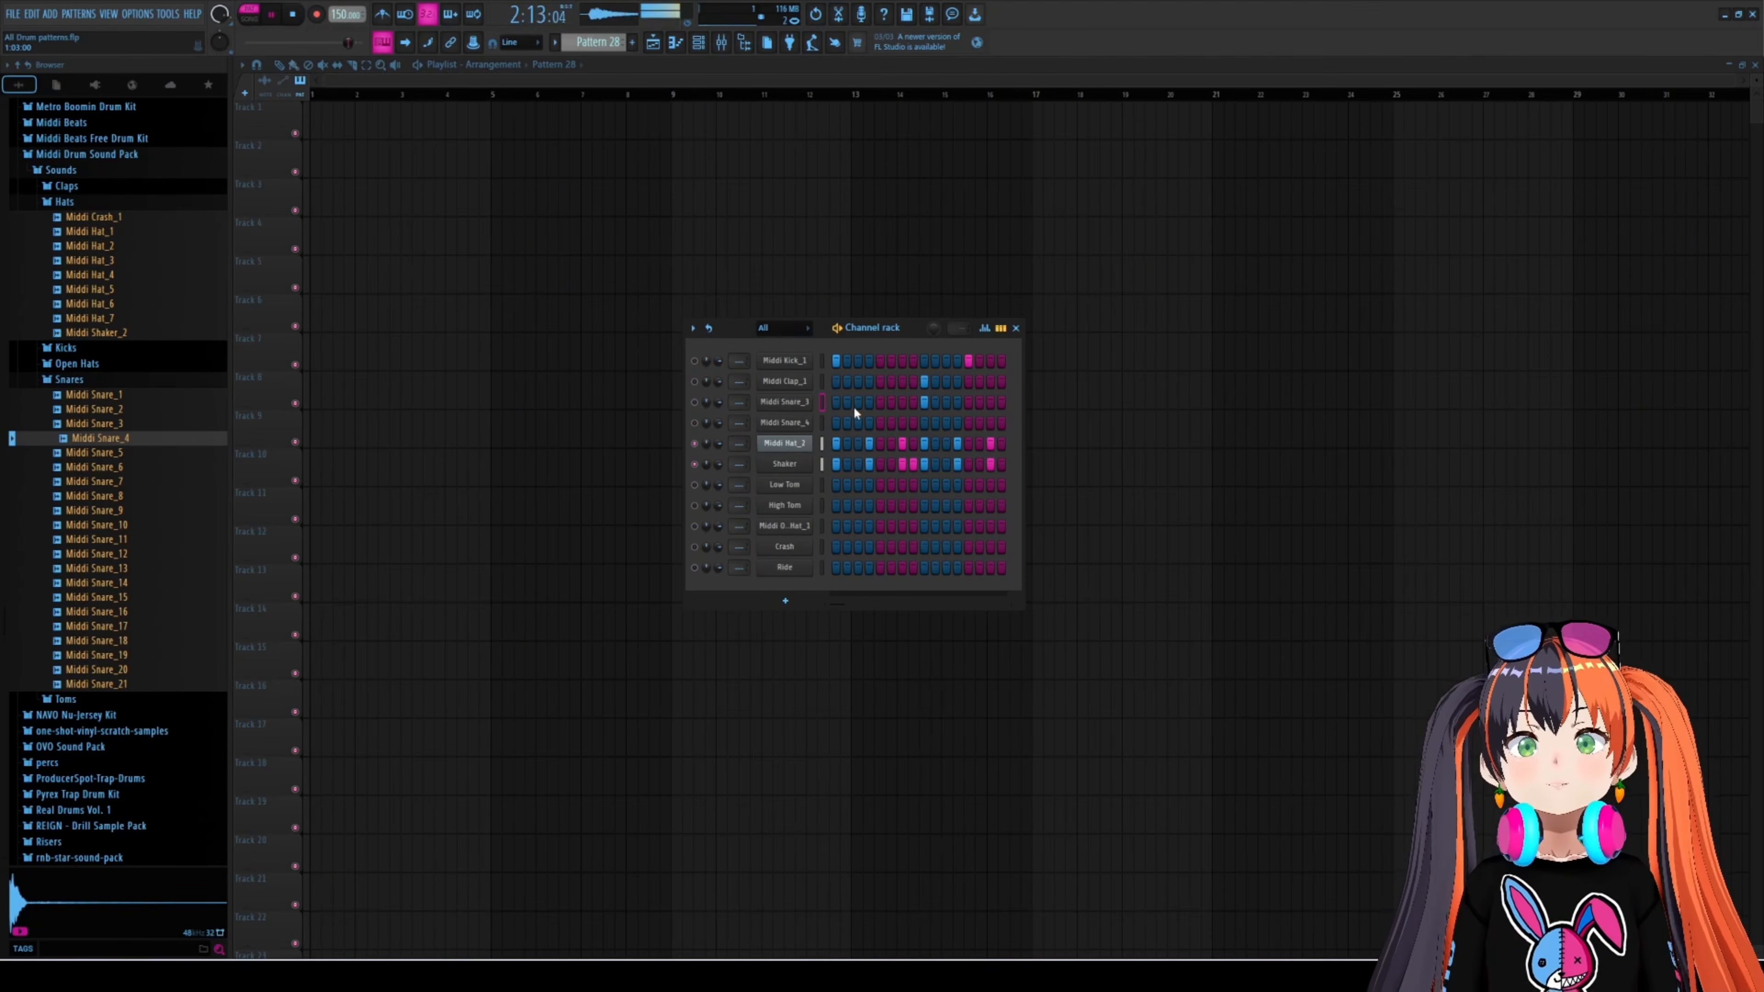
# - Stop playback, widen the channel rack to 32 steps for Pattern 28, and play the longer pattern
pyautogui.press('space')
pyautogui.moveTo(1022, 420); pyautogui.dragTo(1220, 419)
pyautogui.moveTo(972, 327); pyautogui.dragTo(859, 310)
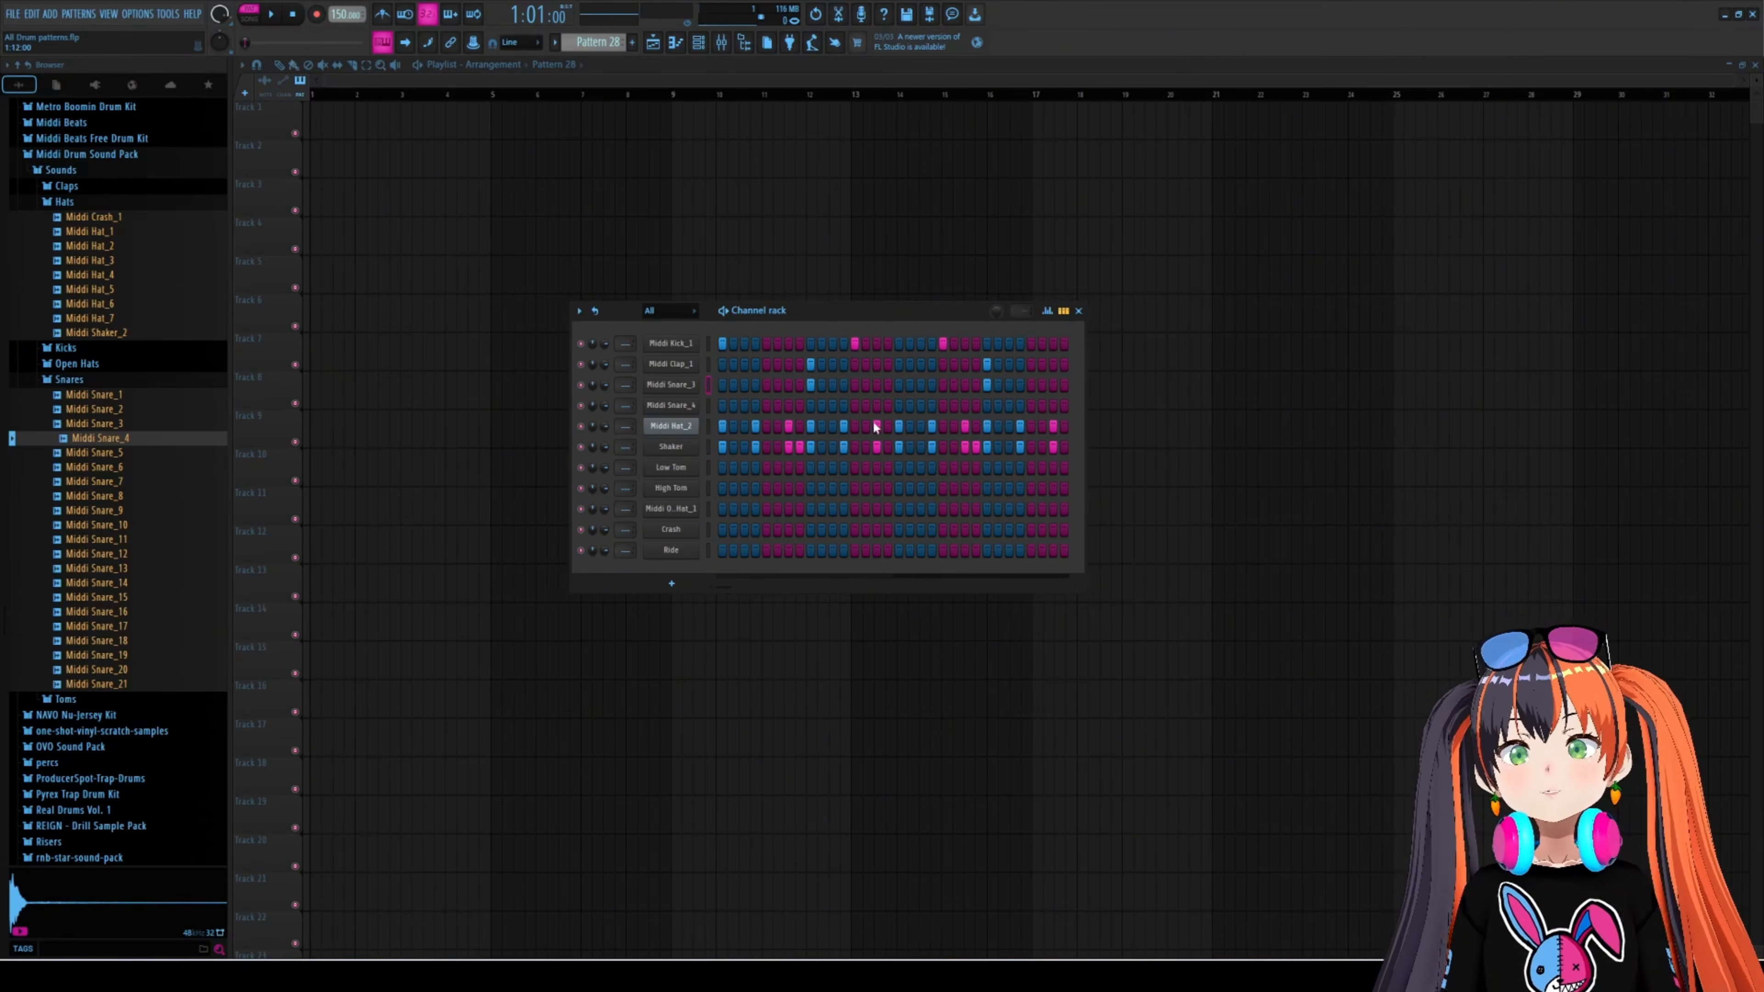
pyautogui.moveTo(859, 328); pyautogui.dragTo(995, 333)
pyautogui.press('space')
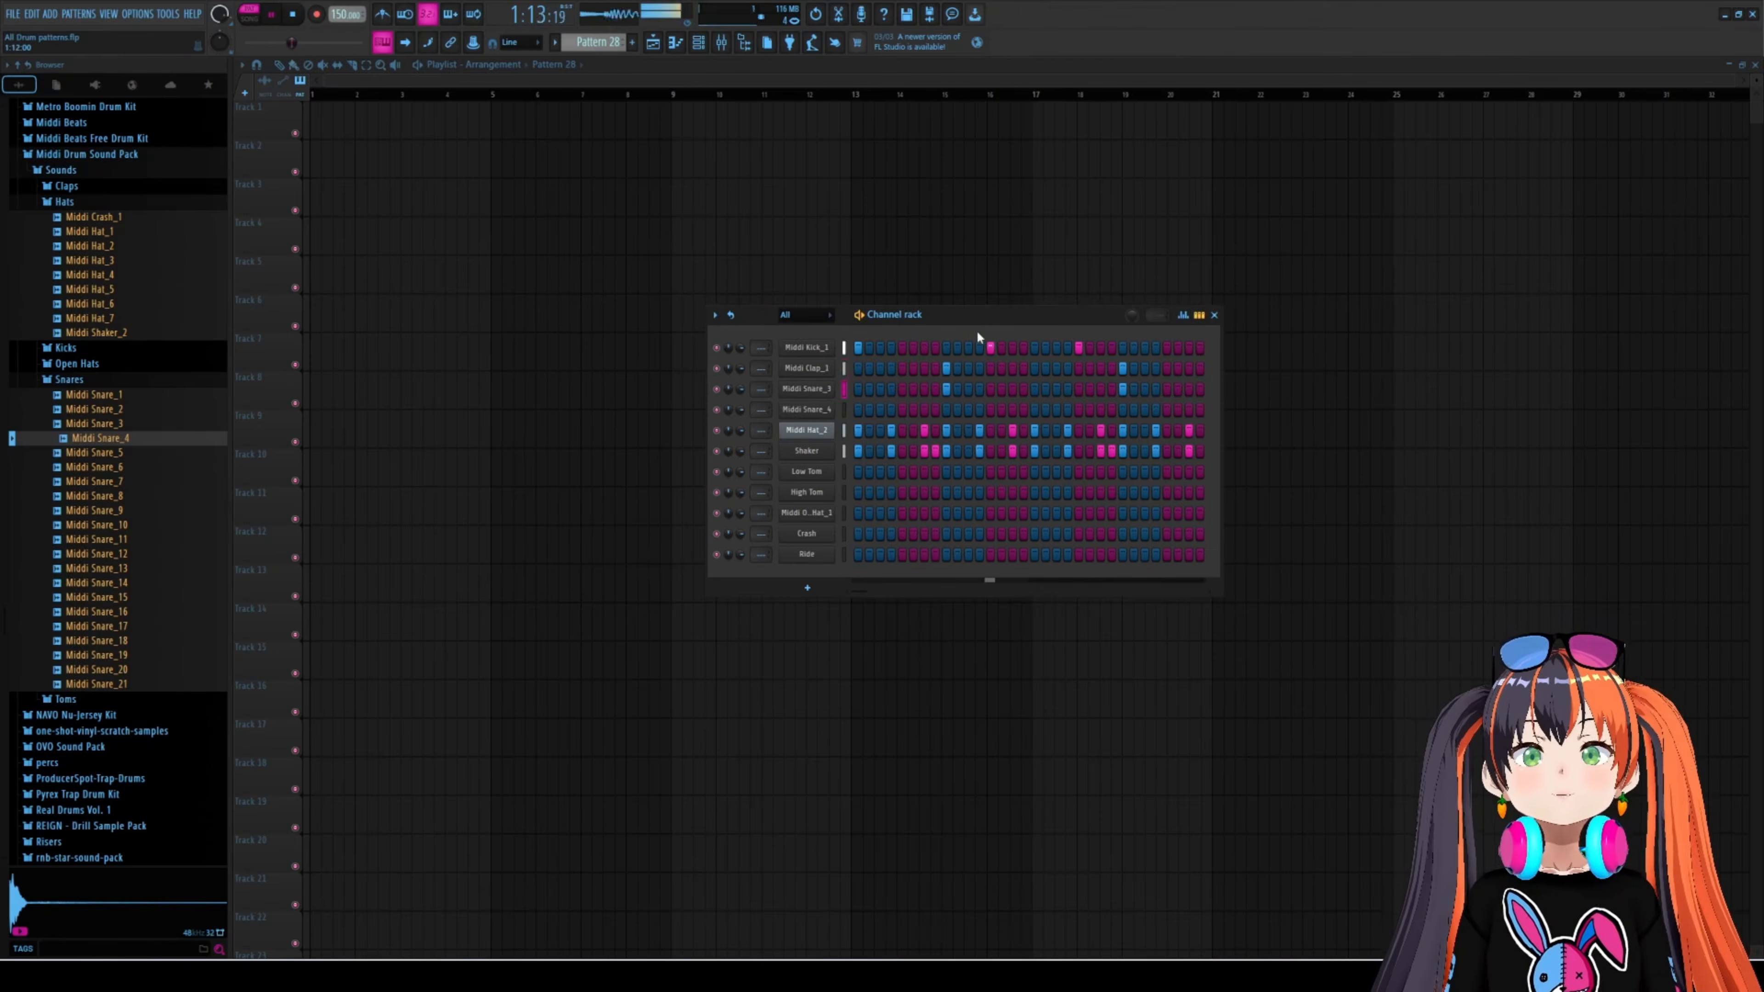
# - Stop playback and add kick hits on steps 15 and 31 of Pattern 28
pyautogui.press('space')
pyautogui.click(1012, 346)
pyautogui.click(1189, 347)
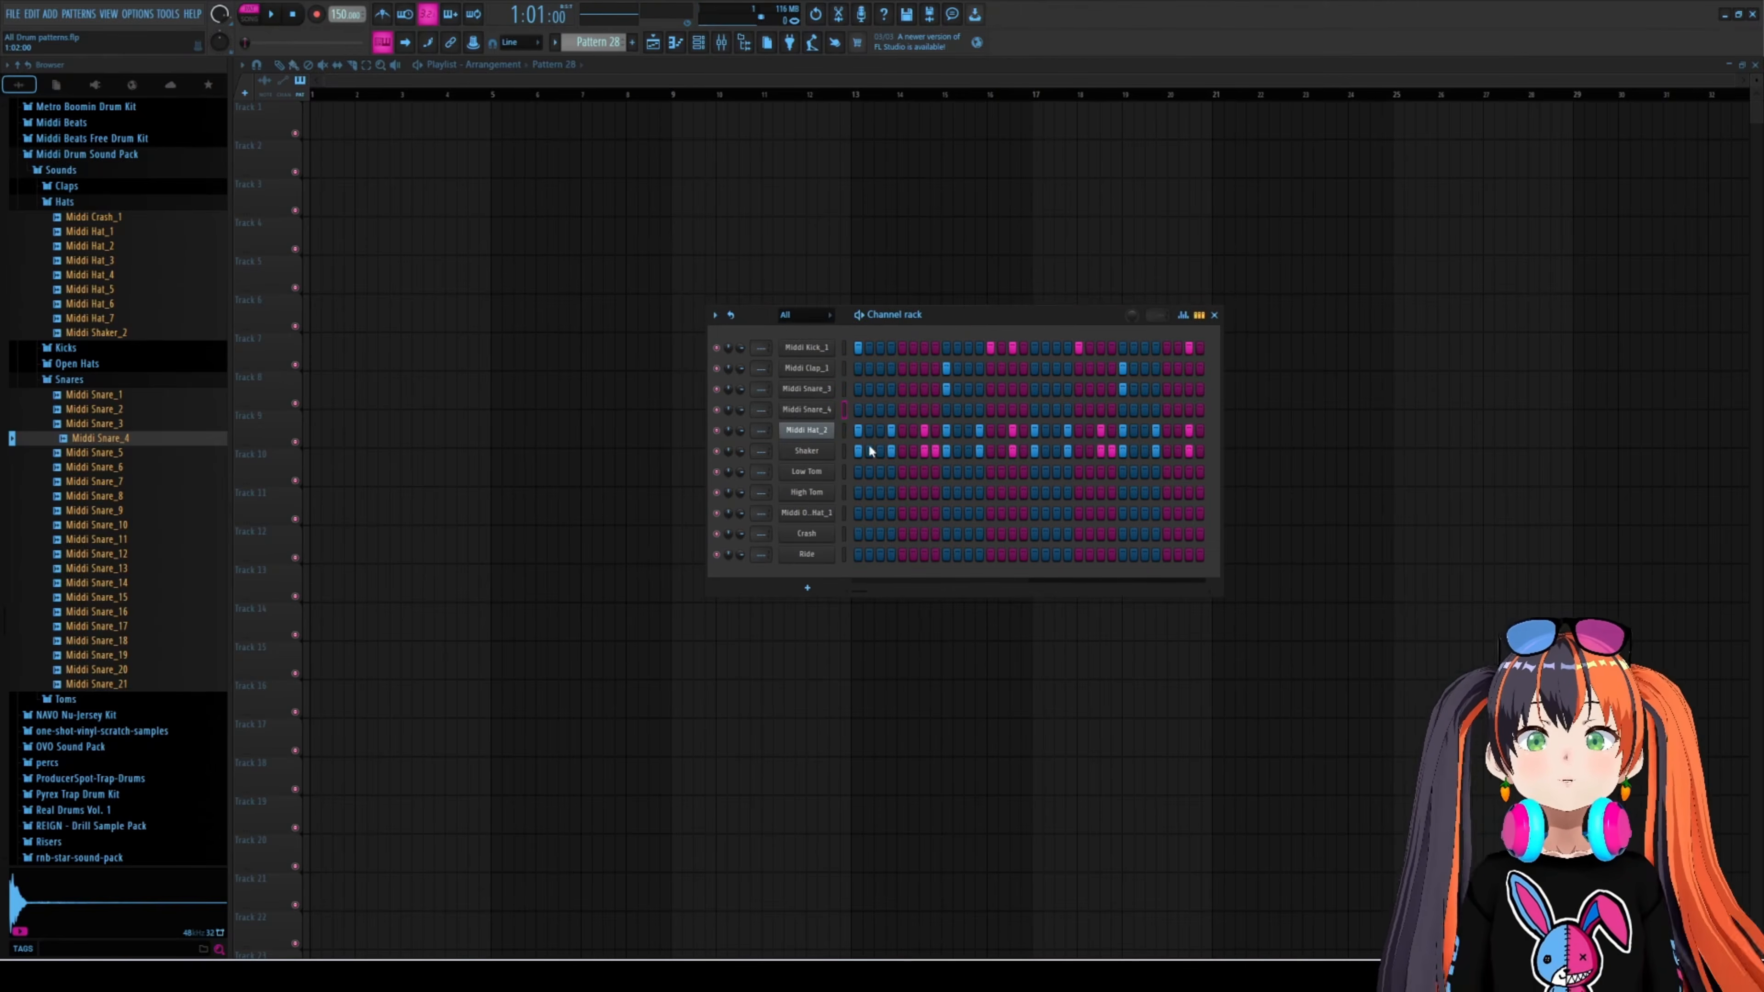
# - In the Shaker's piano roll, turn the hits on steps 7–9 and 23–25 into faster rolls and play the pattern
pyautogui.middleClick(794, 450)
pyautogui.moveTo(369, 245); pyautogui.dragTo(429, 313)
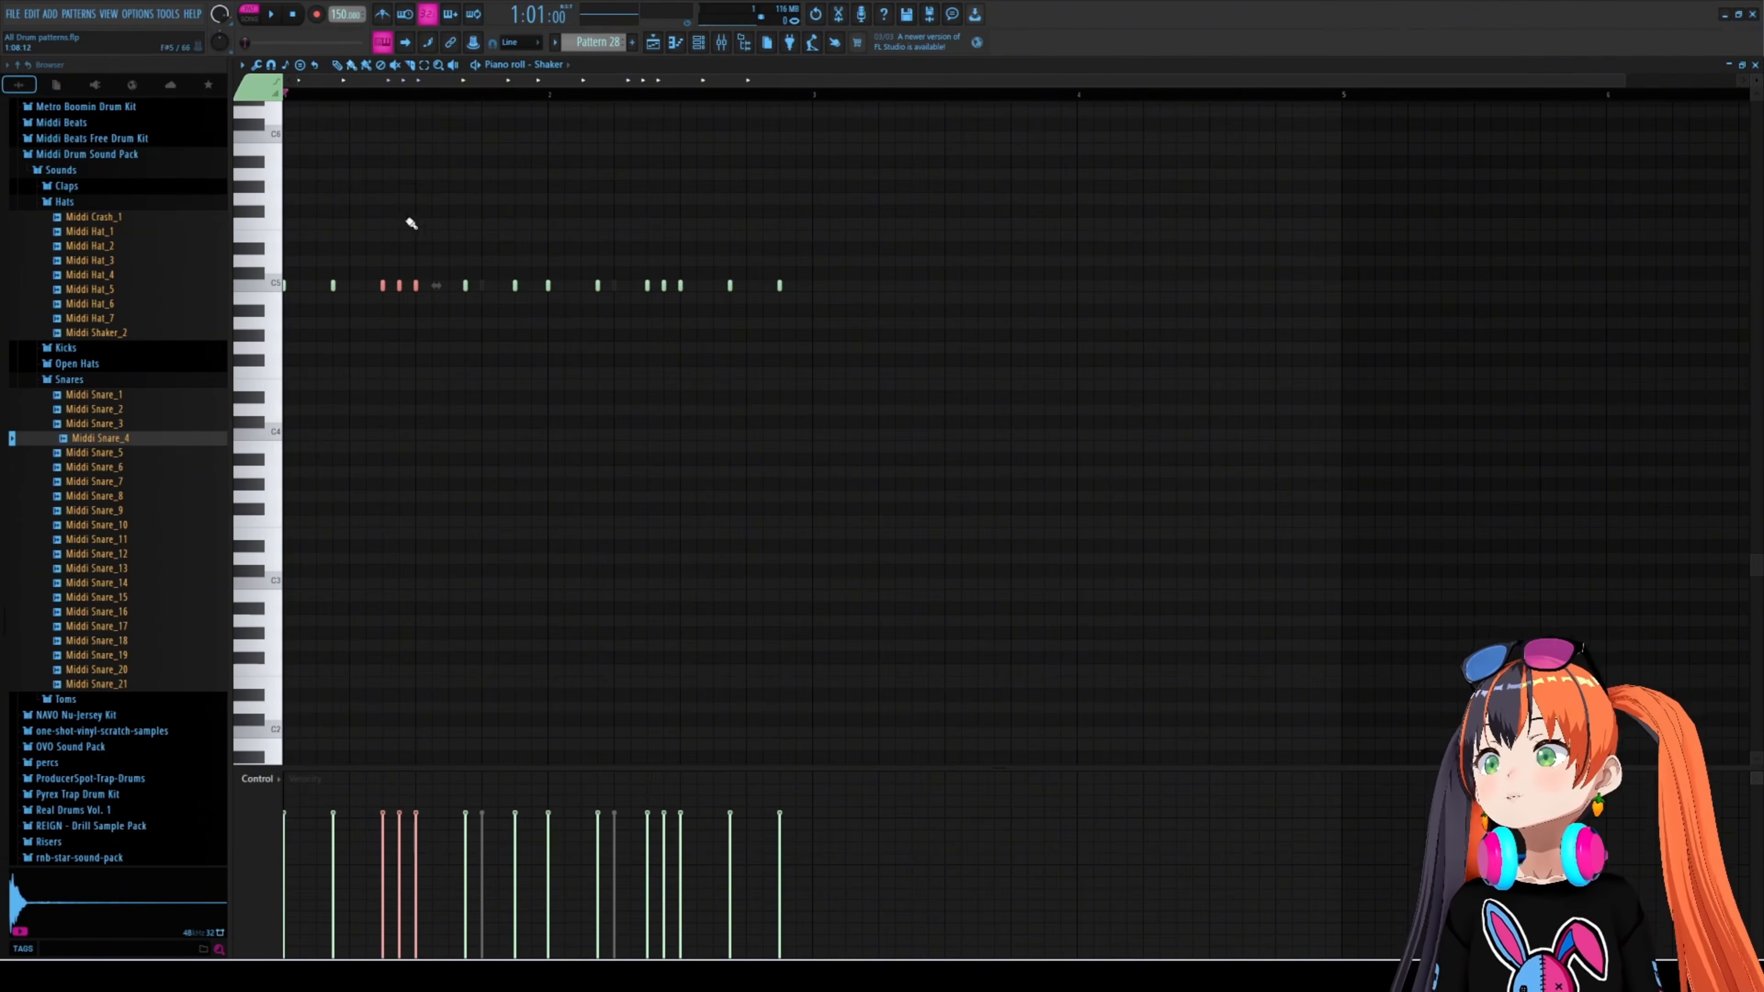
pyautogui.press('space')
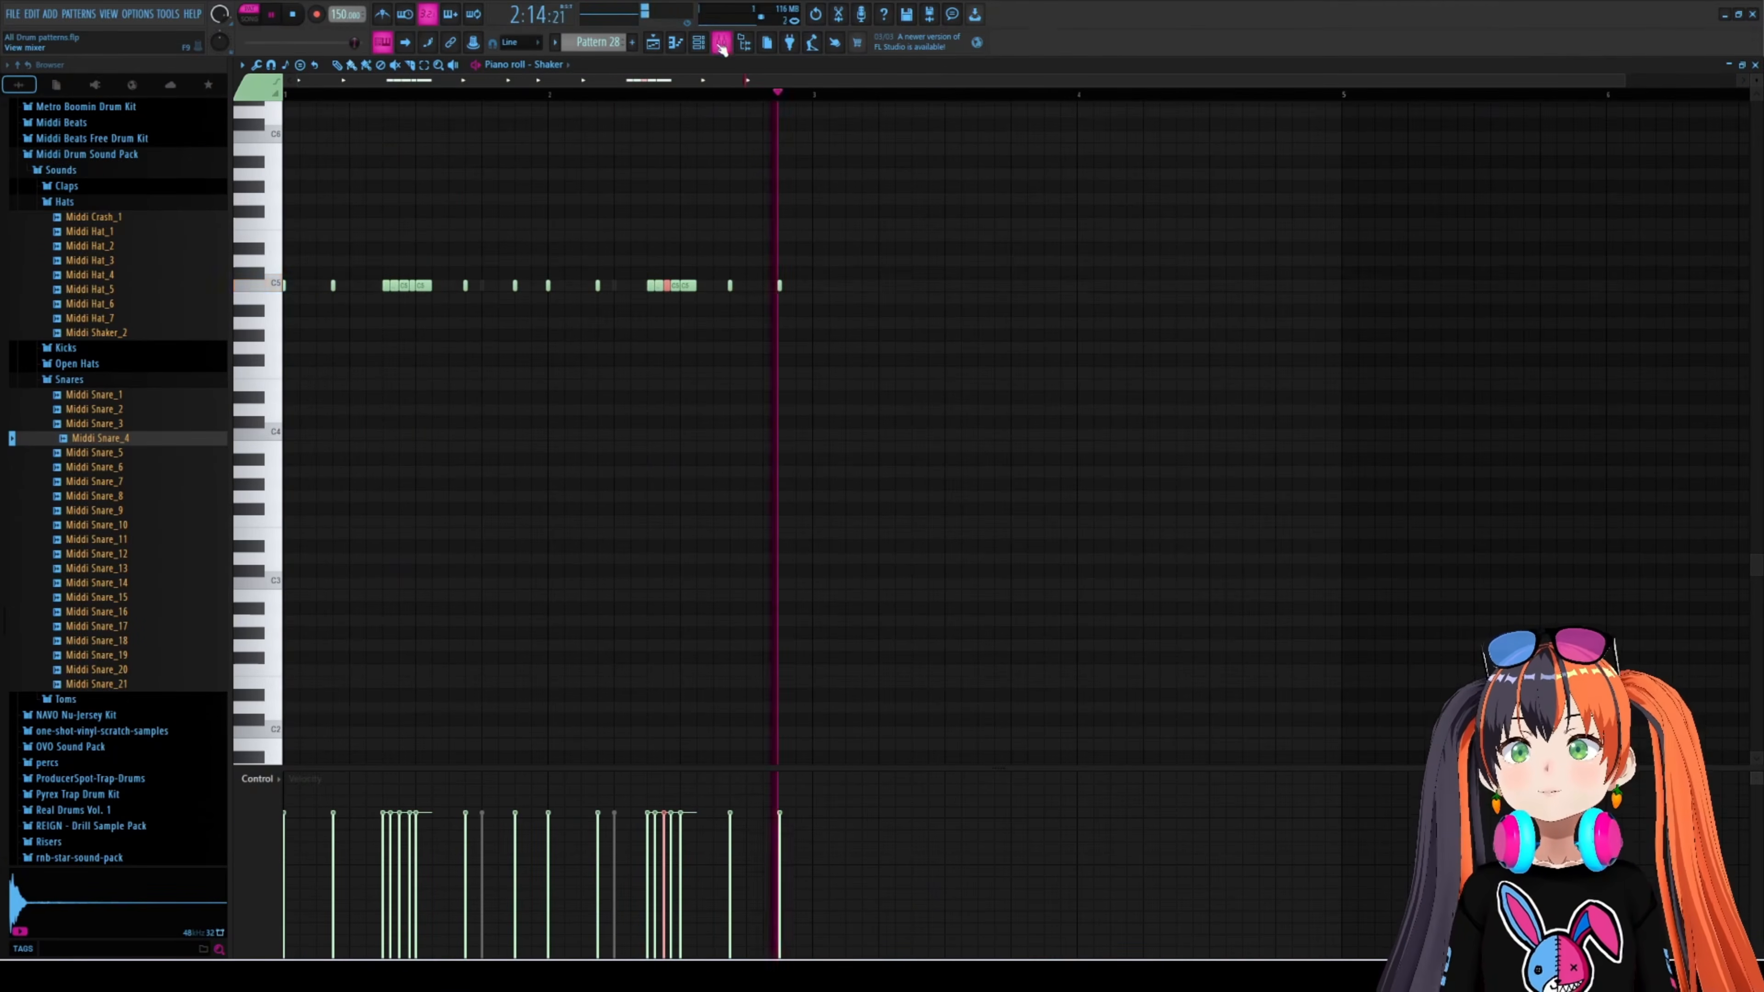
pyautogui.press('space')
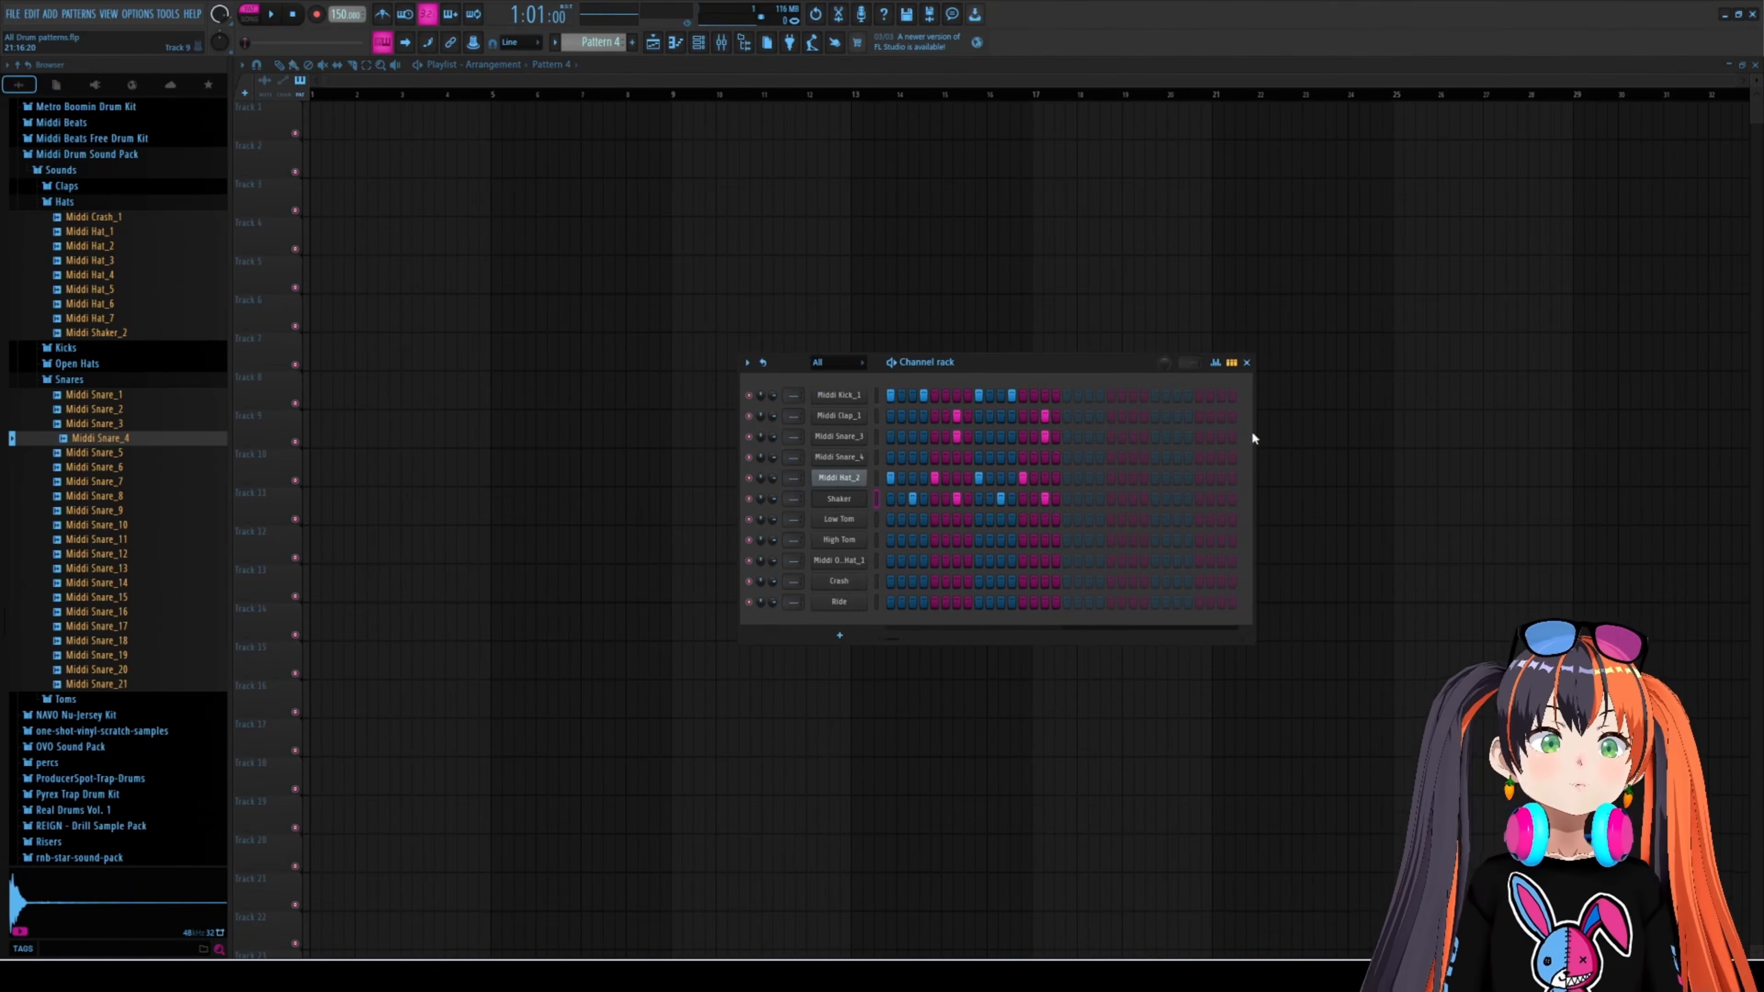
# - Narrow the channel rack to 16 steps in Pattern 4 and audition the Middi Kick_10, Middi Clap_11, Middi Snare_20, Middi Hat_3 and Shaker samples
pyautogui.moveTo(1254, 434); pyautogui.dragTo(1075, 435)
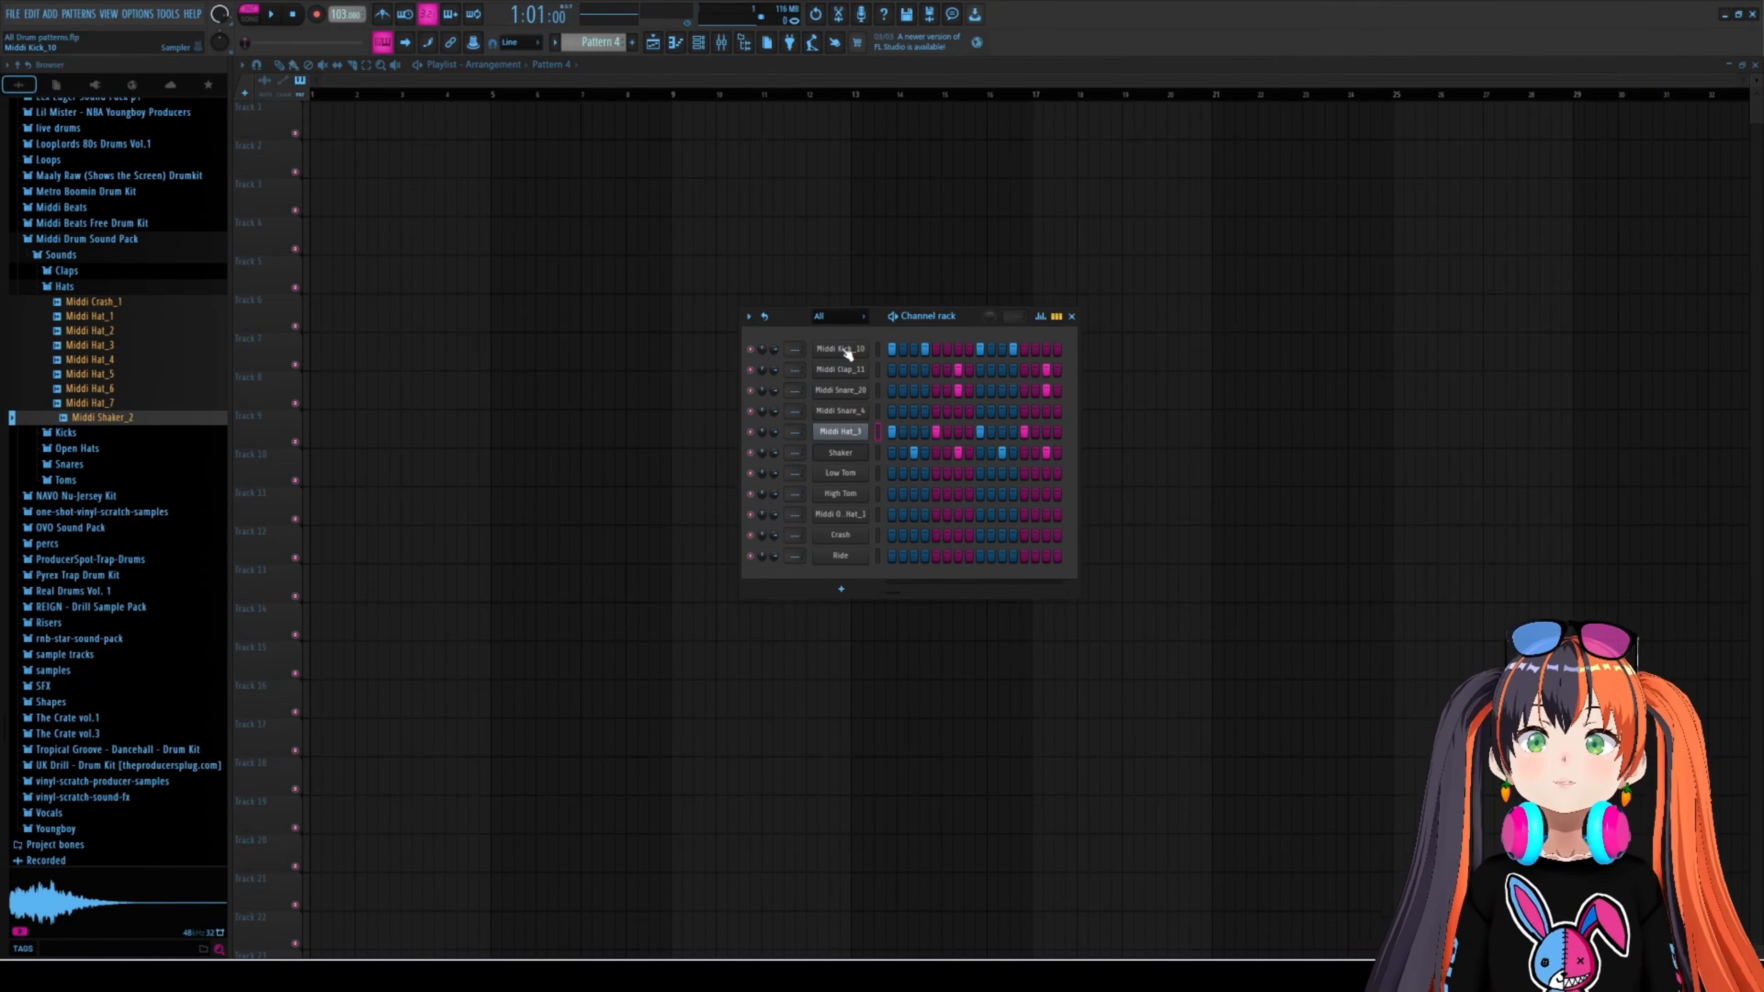
pyautogui.click(840, 348)
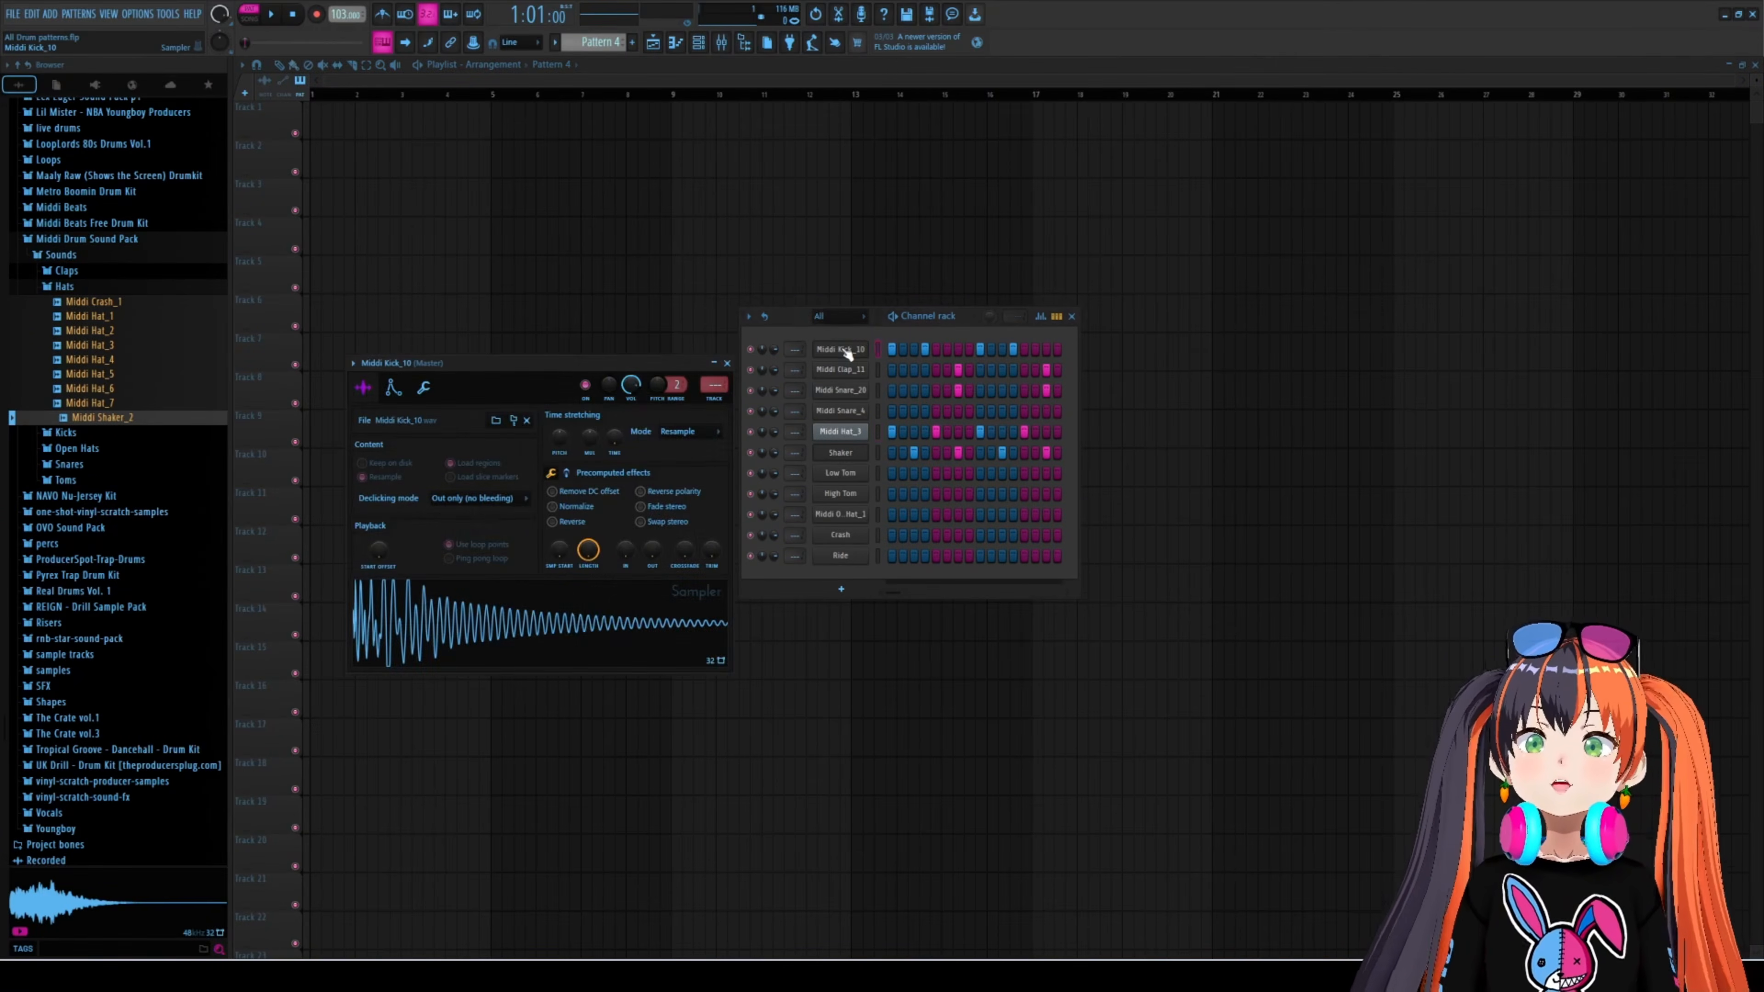
pyautogui.click(578, 616)
pyautogui.press('Down')
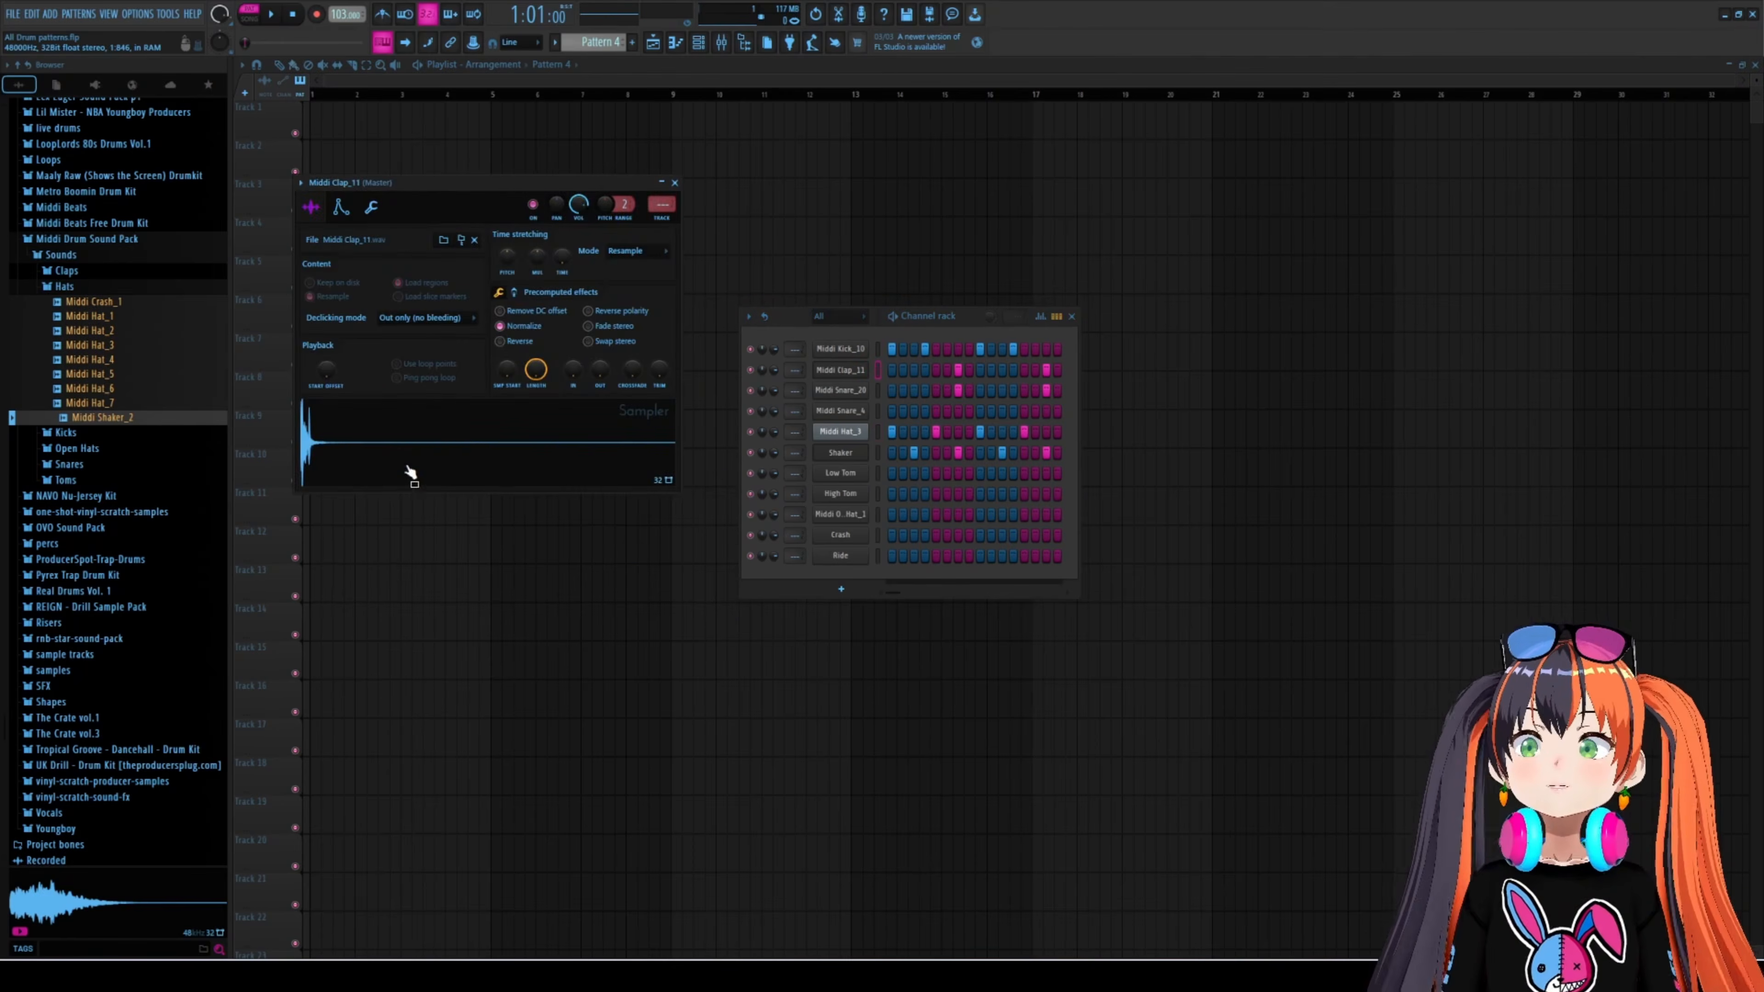
pyautogui.press('Down')
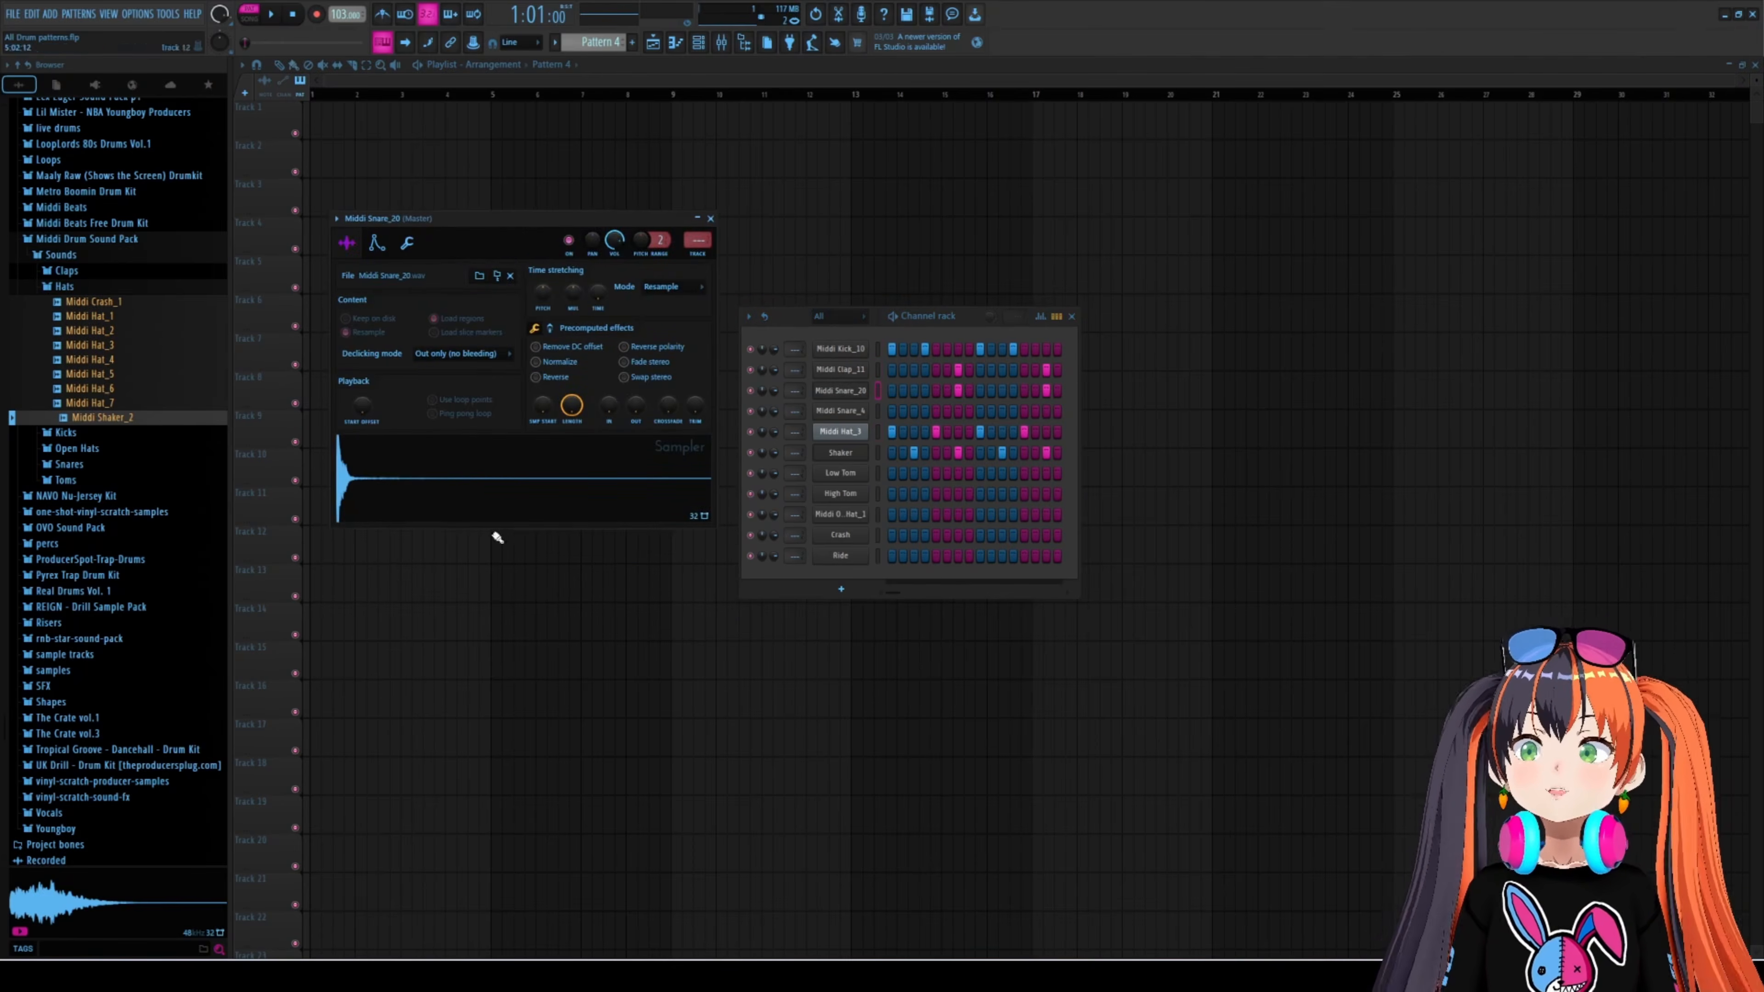
pyautogui.press('Down')
pyautogui.press('Down')
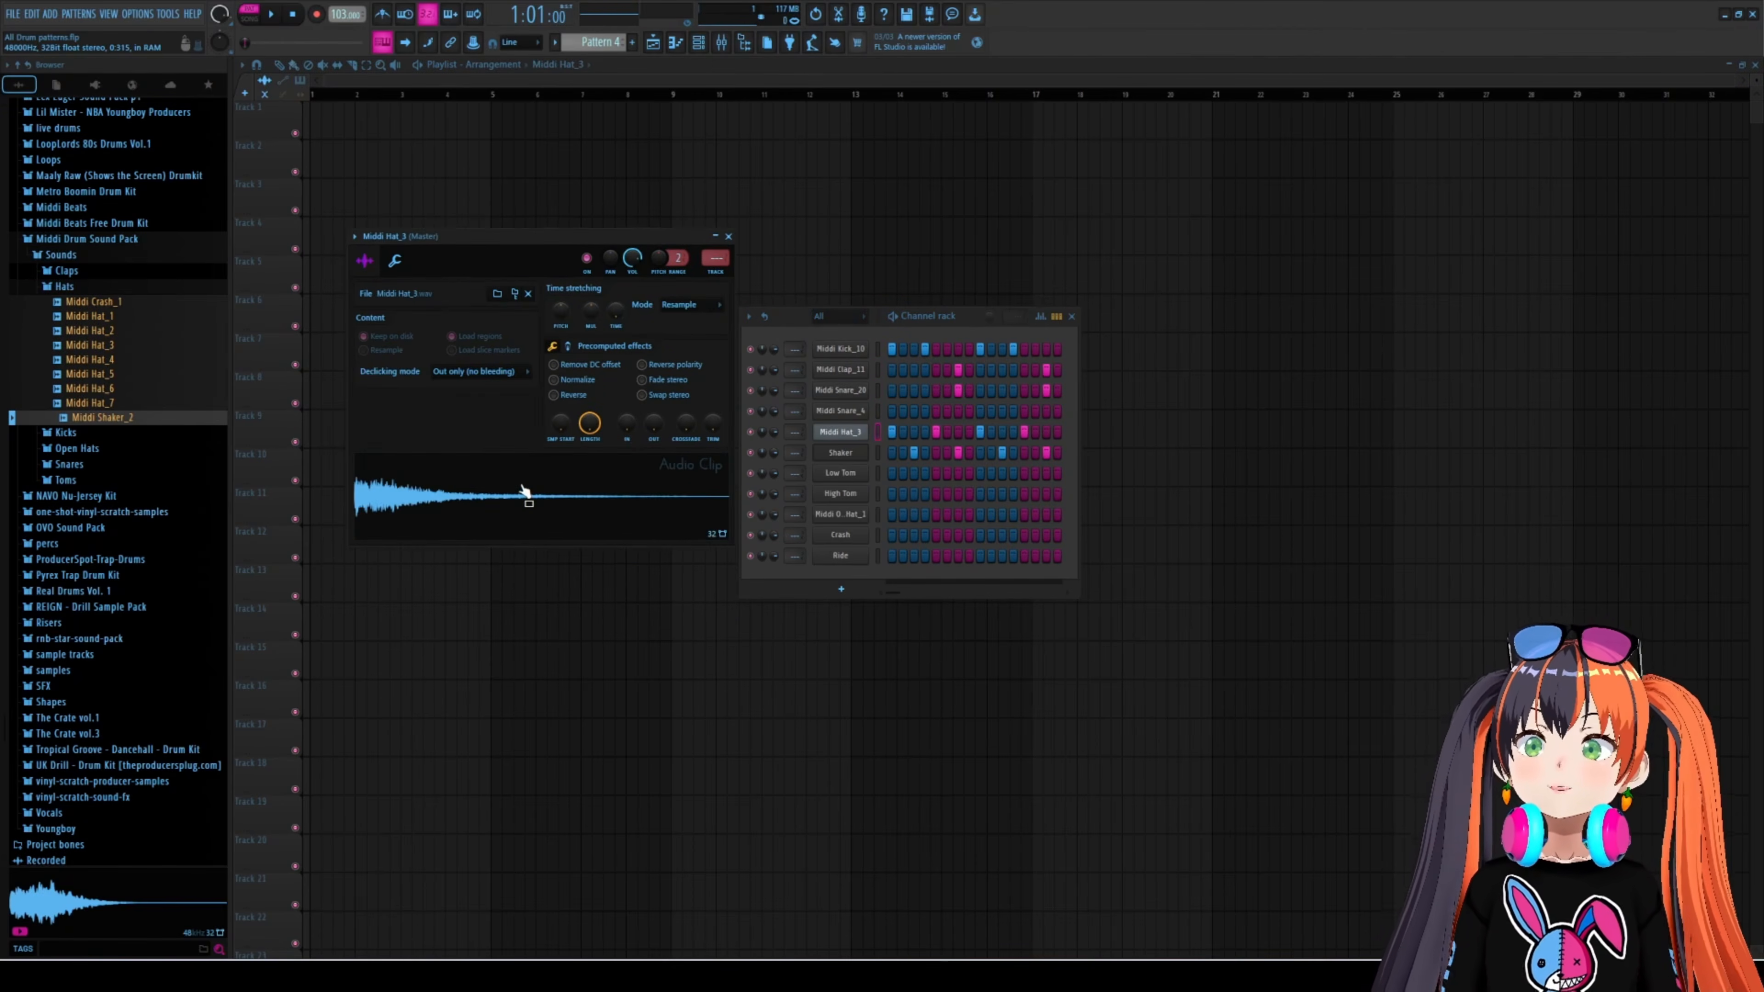
pyautogui.press('Down')
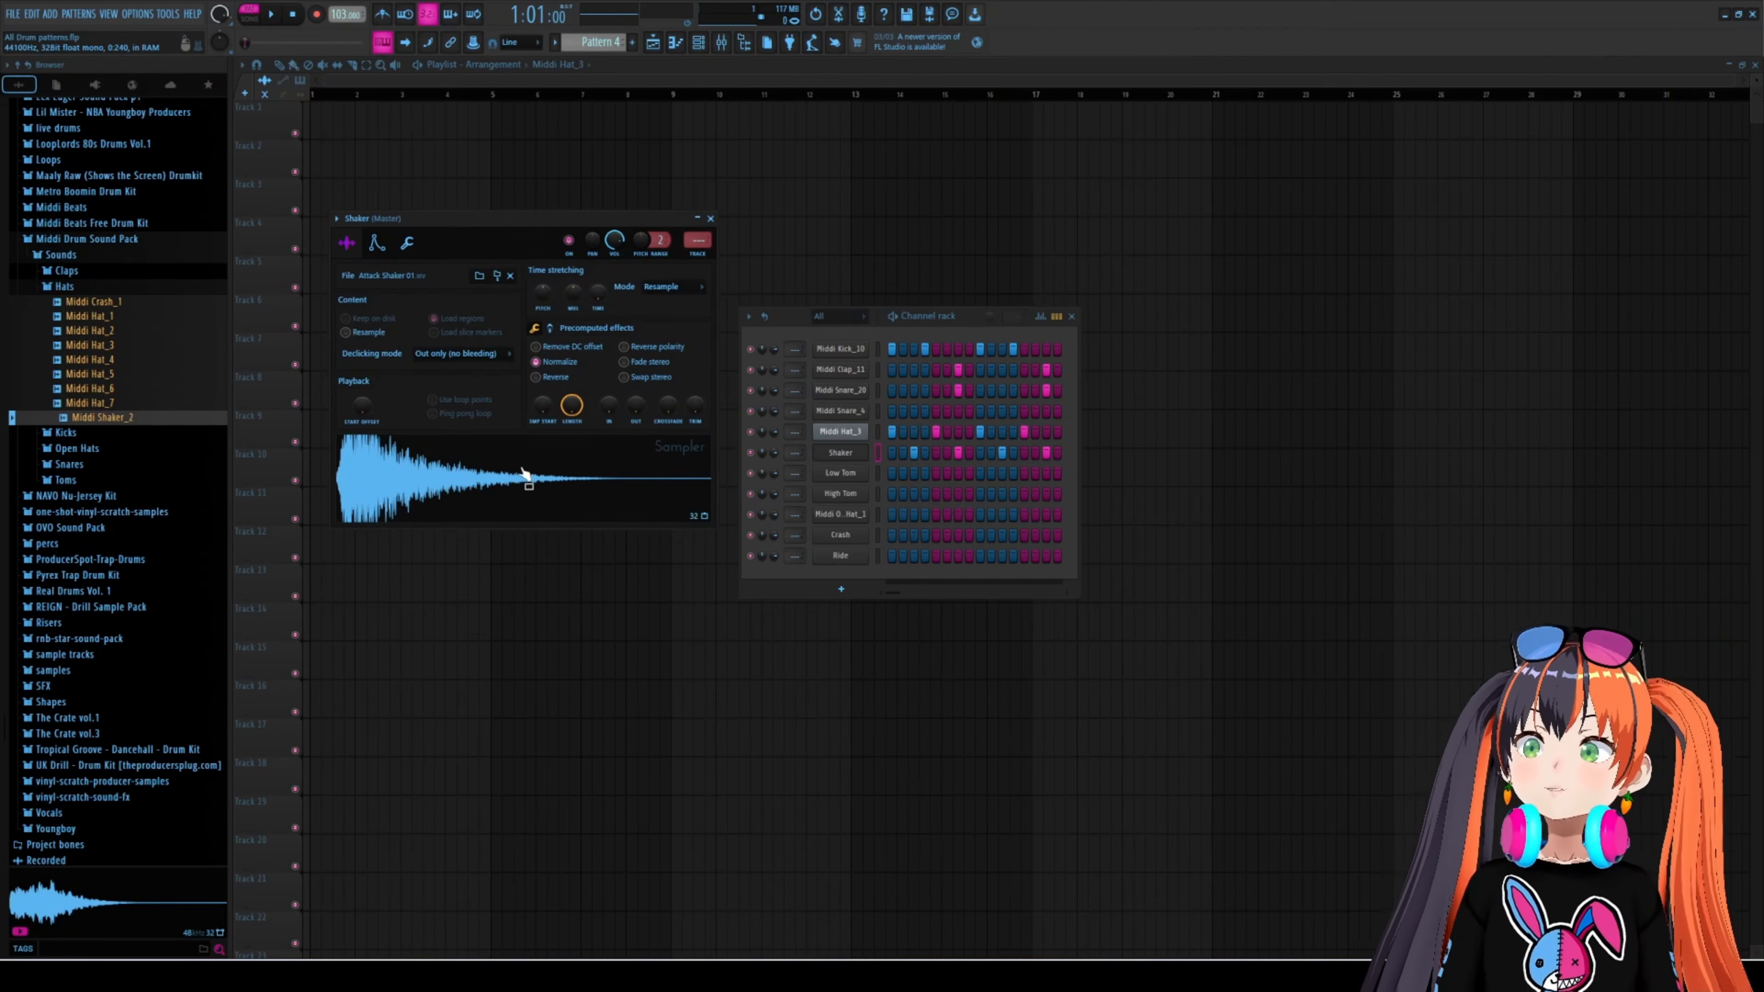
pyautogui.press('Escape')
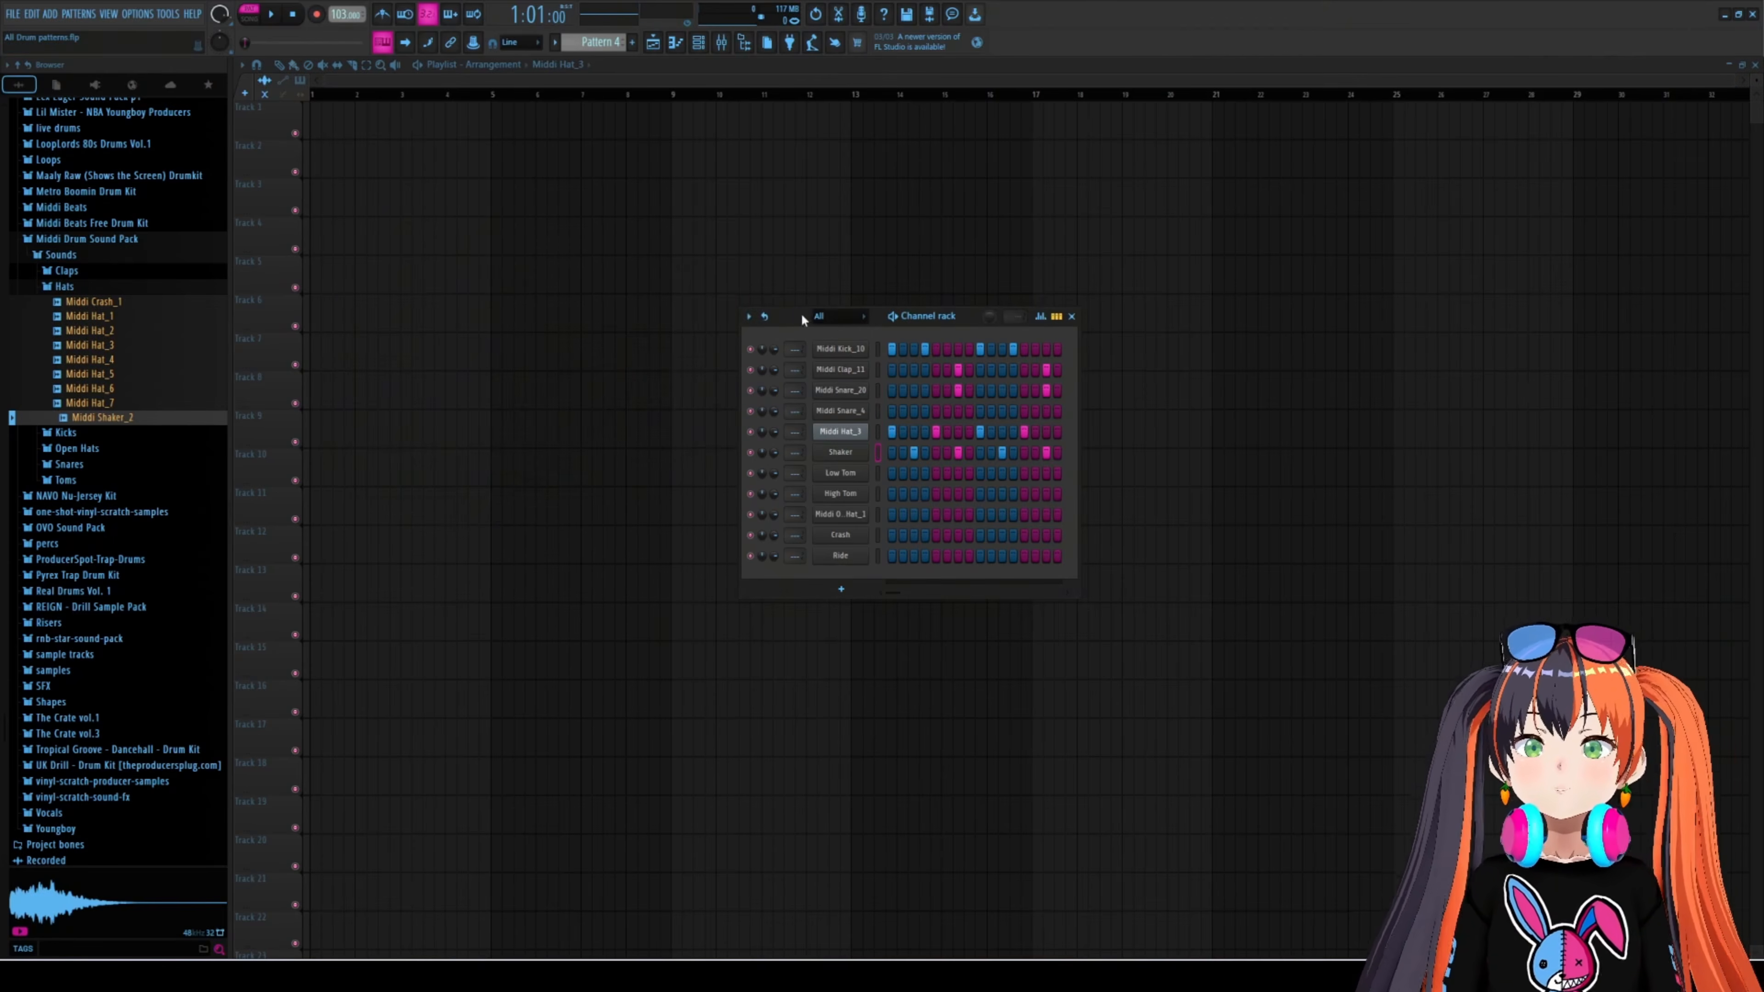
# - Play Pattern 4, and switch to Pattern 5 and play it
pyautogui.press('space')
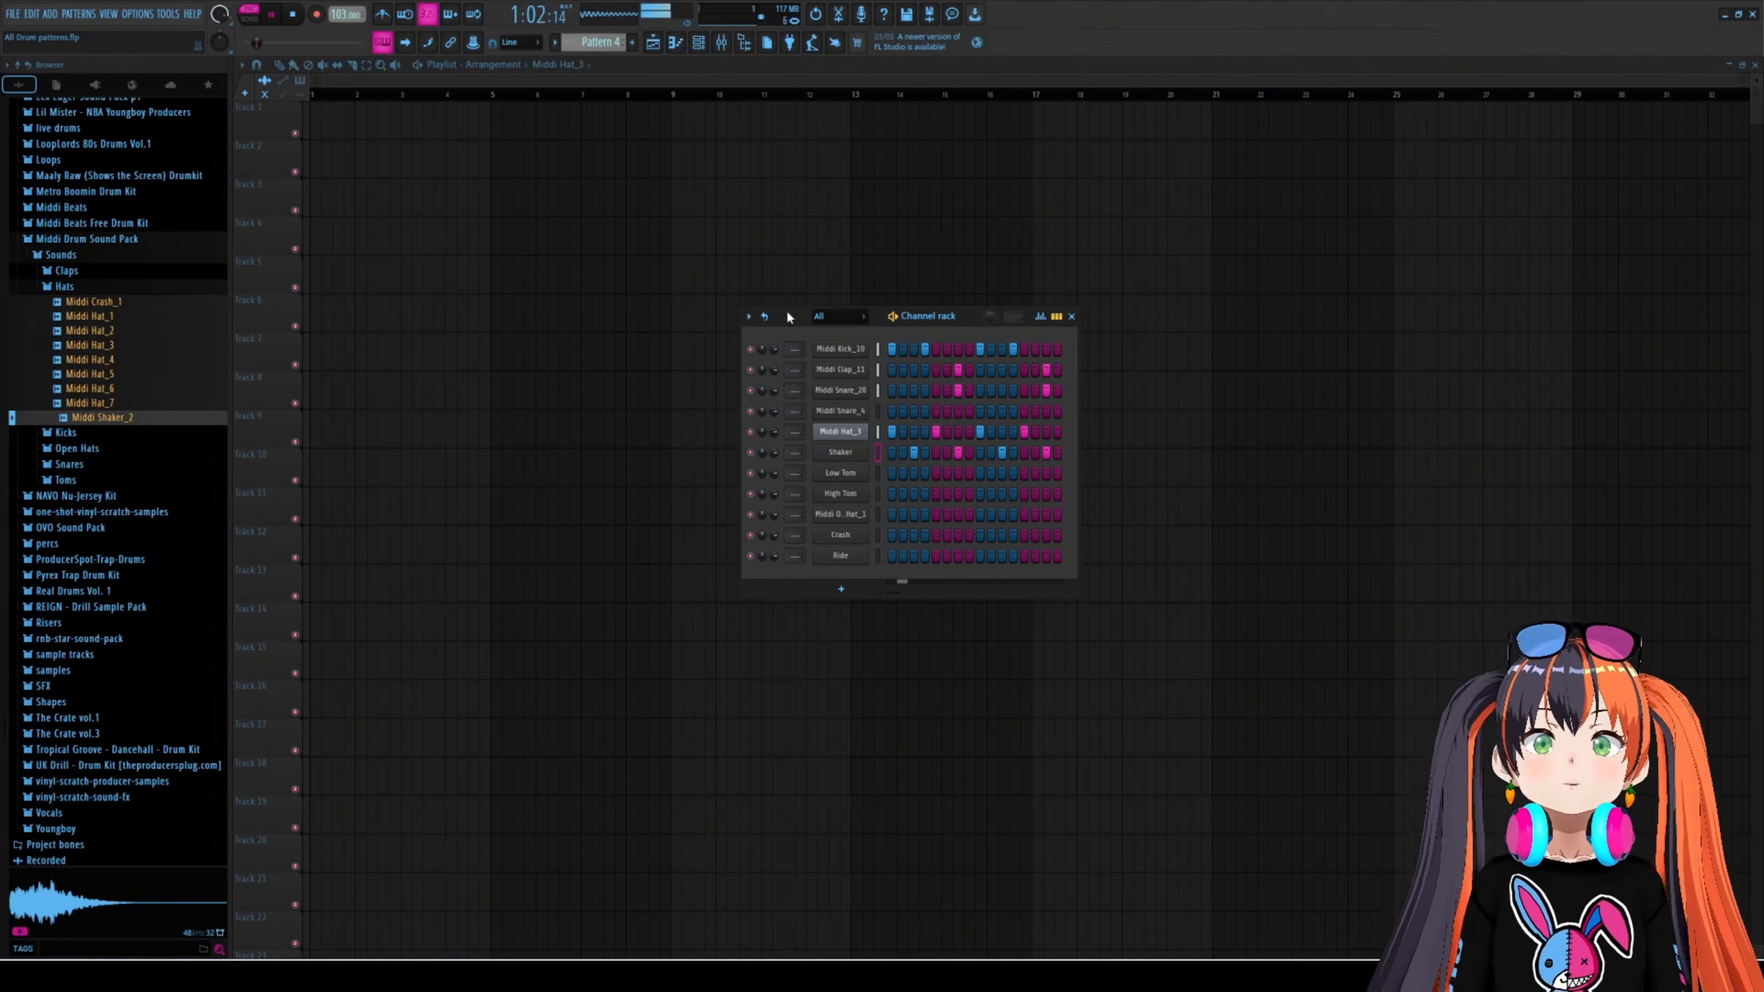
pyautogui.press('space')
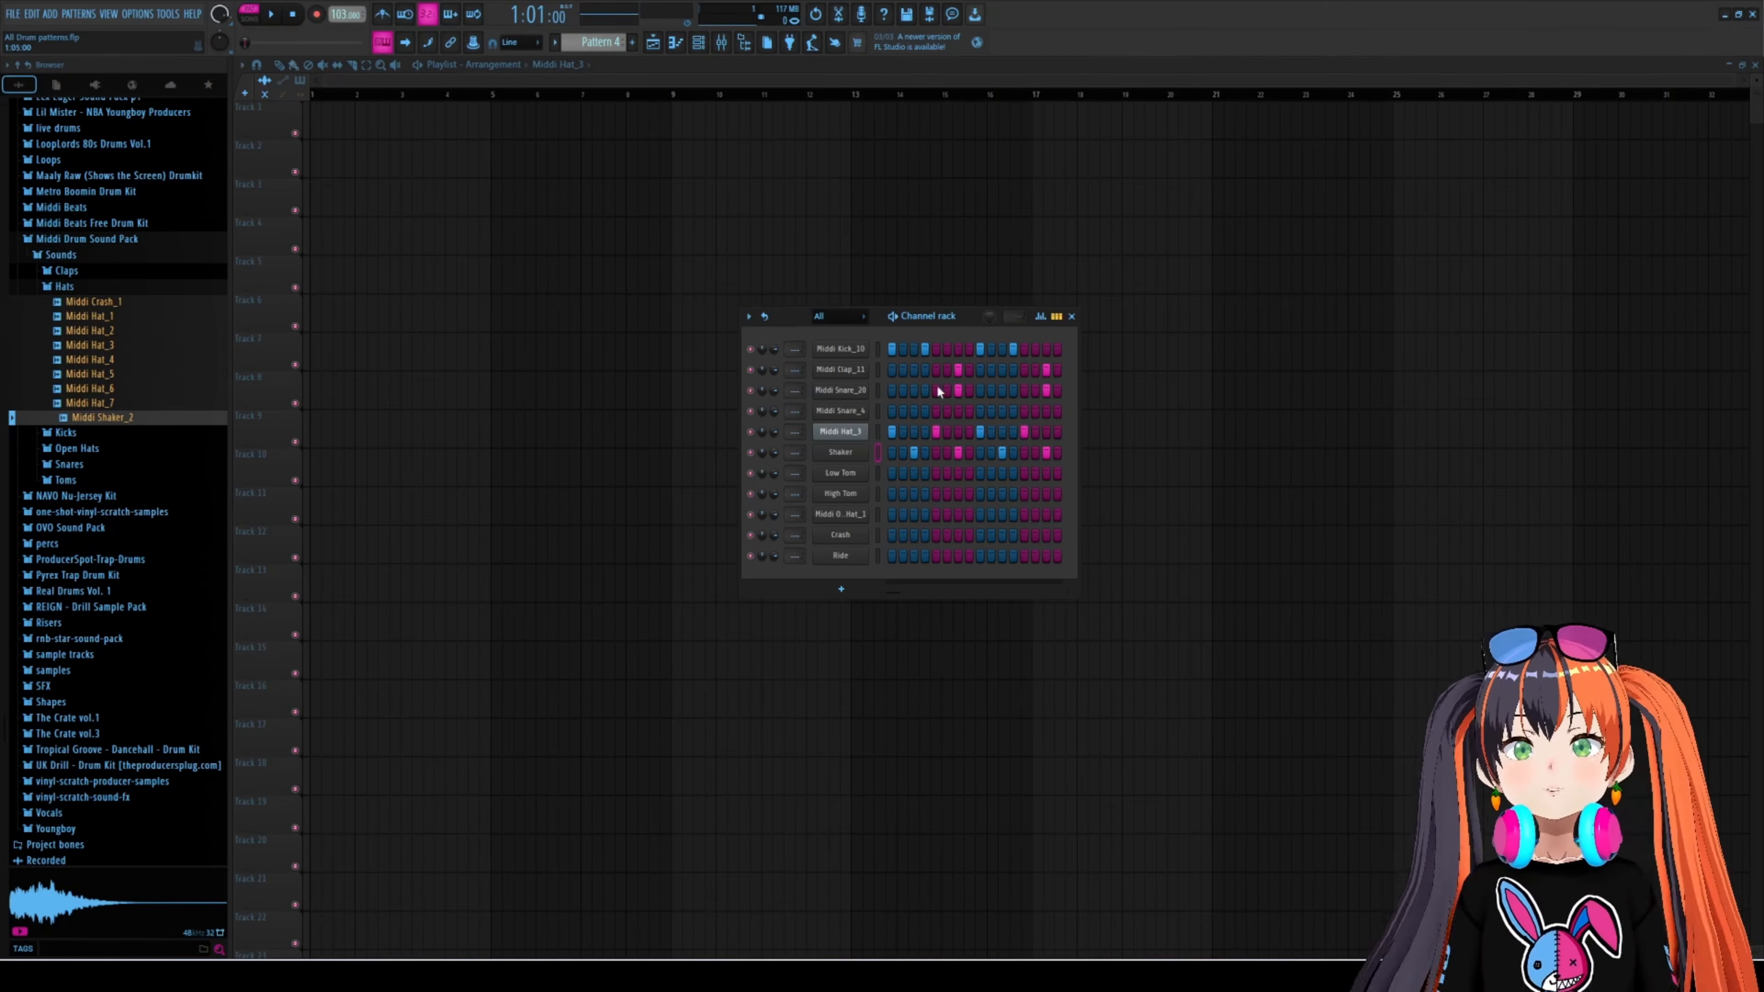
pyautogui.moveTo(806, 317); pyautogui.dragTo(755, 316)
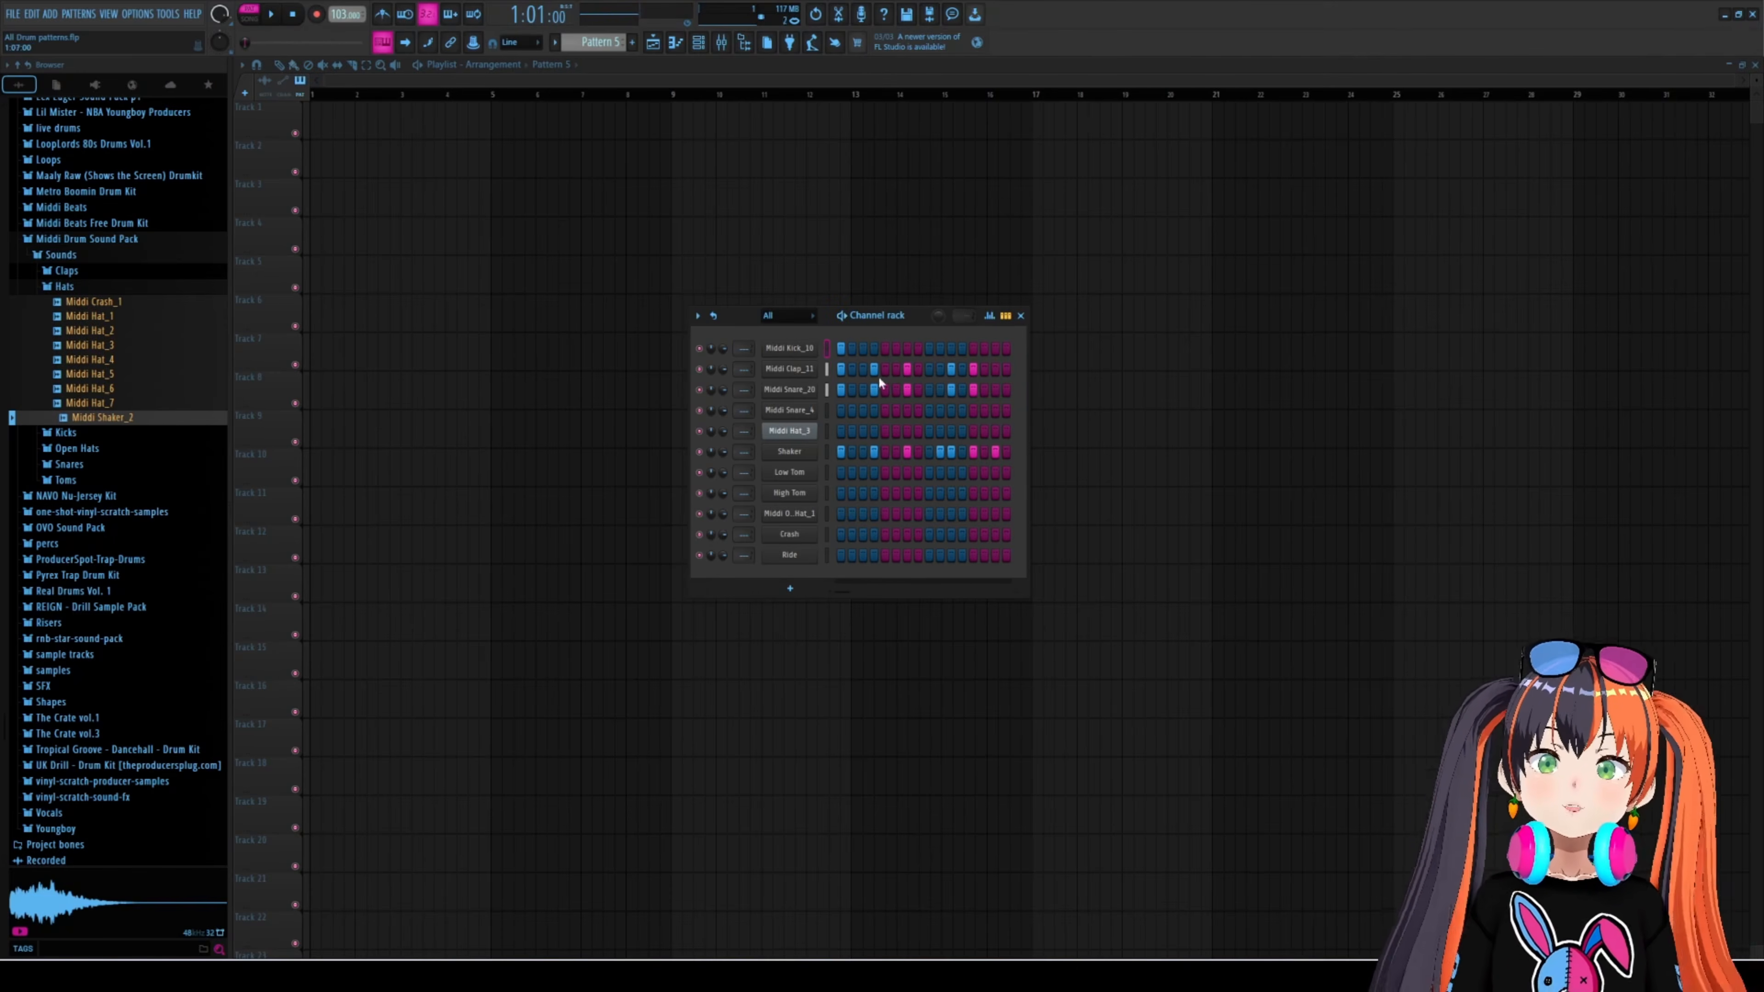
pyautogui.press('space')
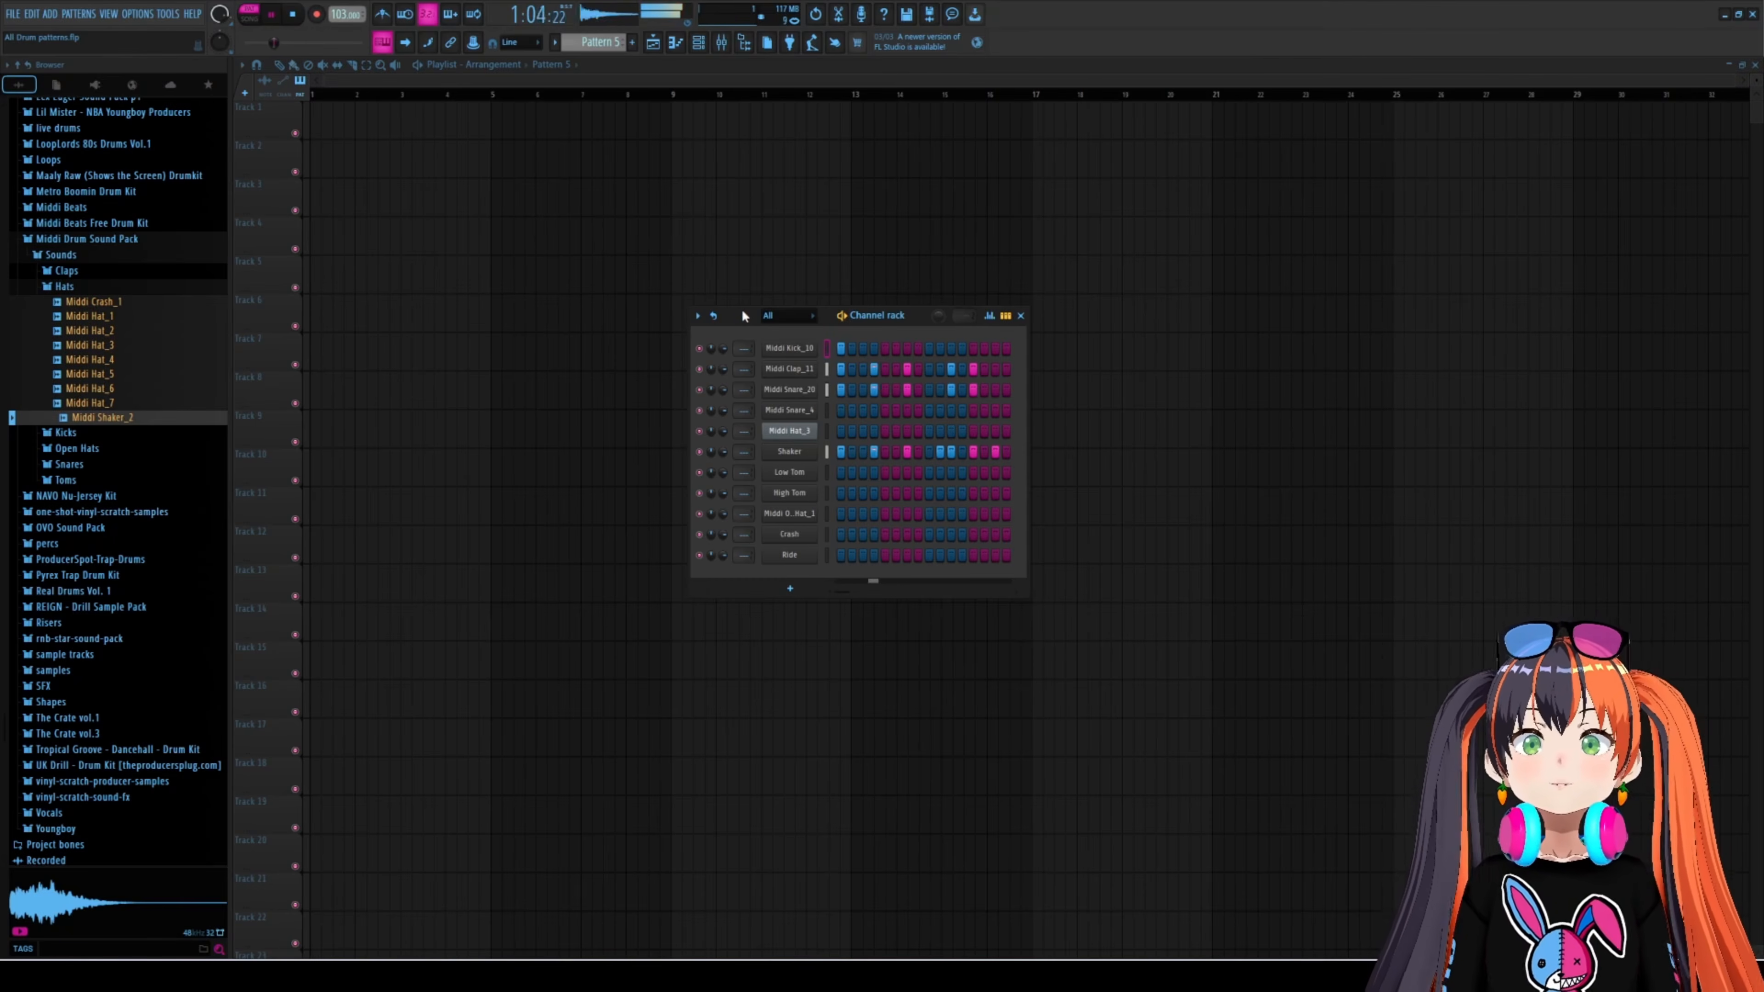
pyautogui.press('space')
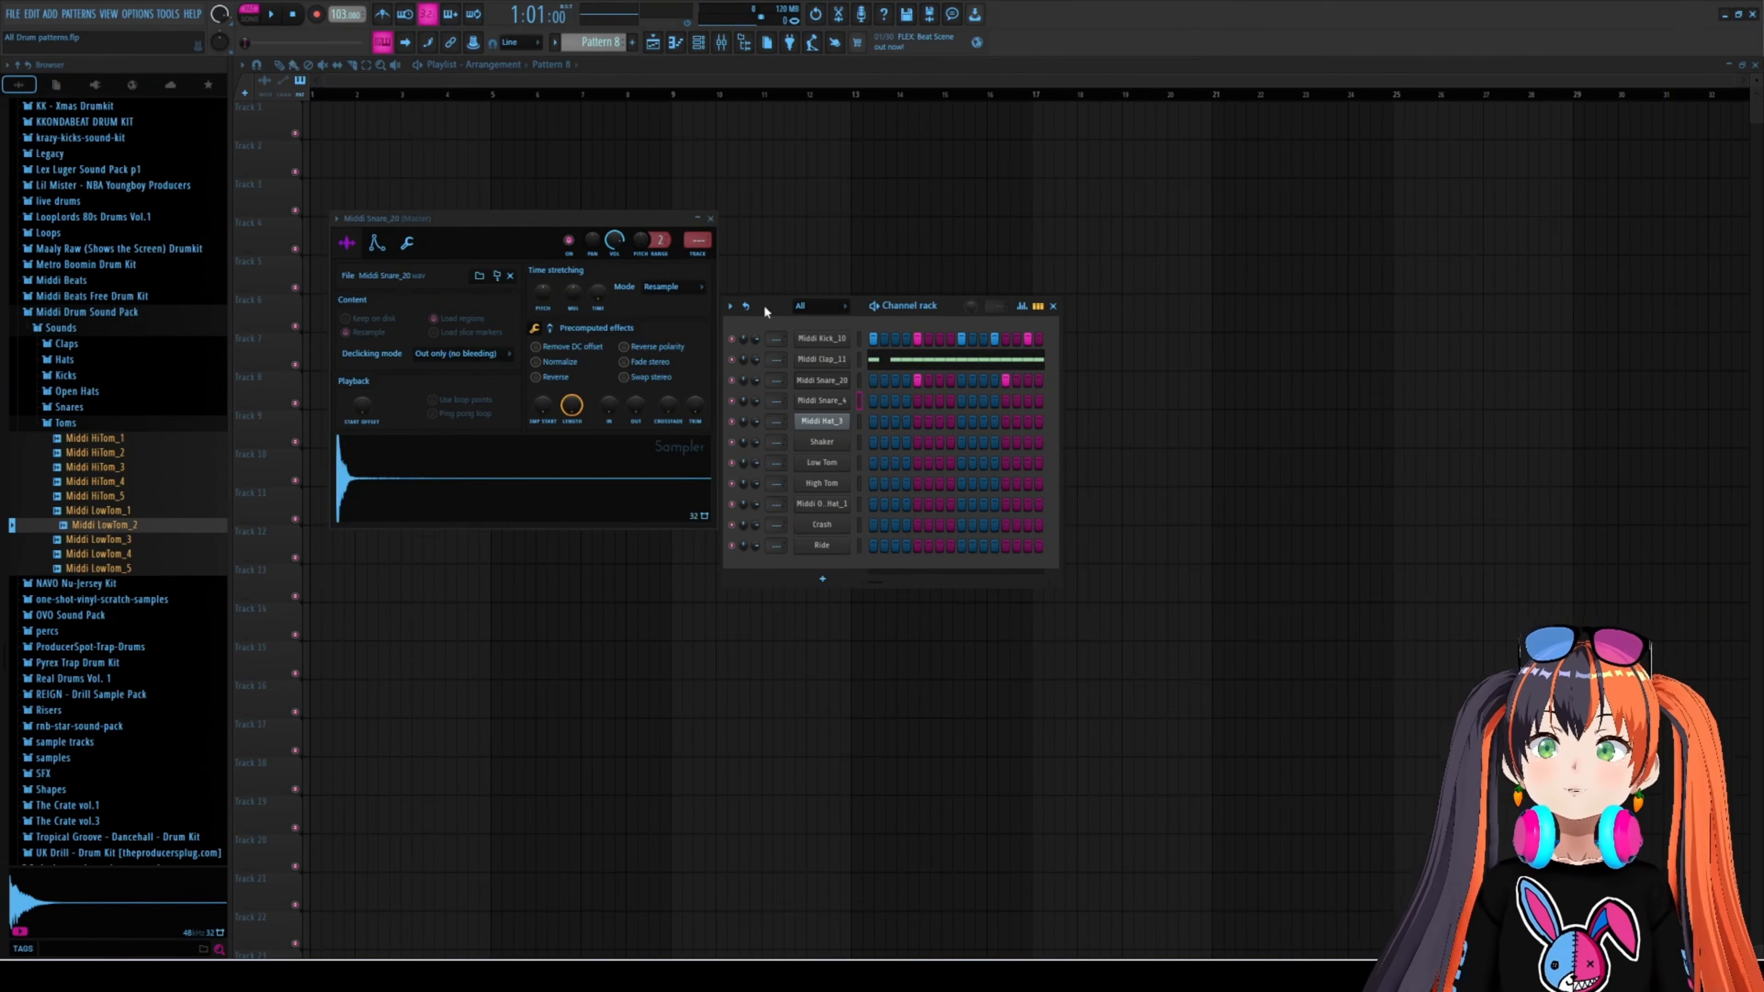
# - Play the start of Pattern 8 with the current kick, clap and snare samples
pyautogui.moveTo(763, 302)
pyautogui.mouseDown()
pyautogui.moveTo(805, 334)
pyautogui.moveTo(771, 317)
pyautogui.mouseUp()
pyautogui.press('space')
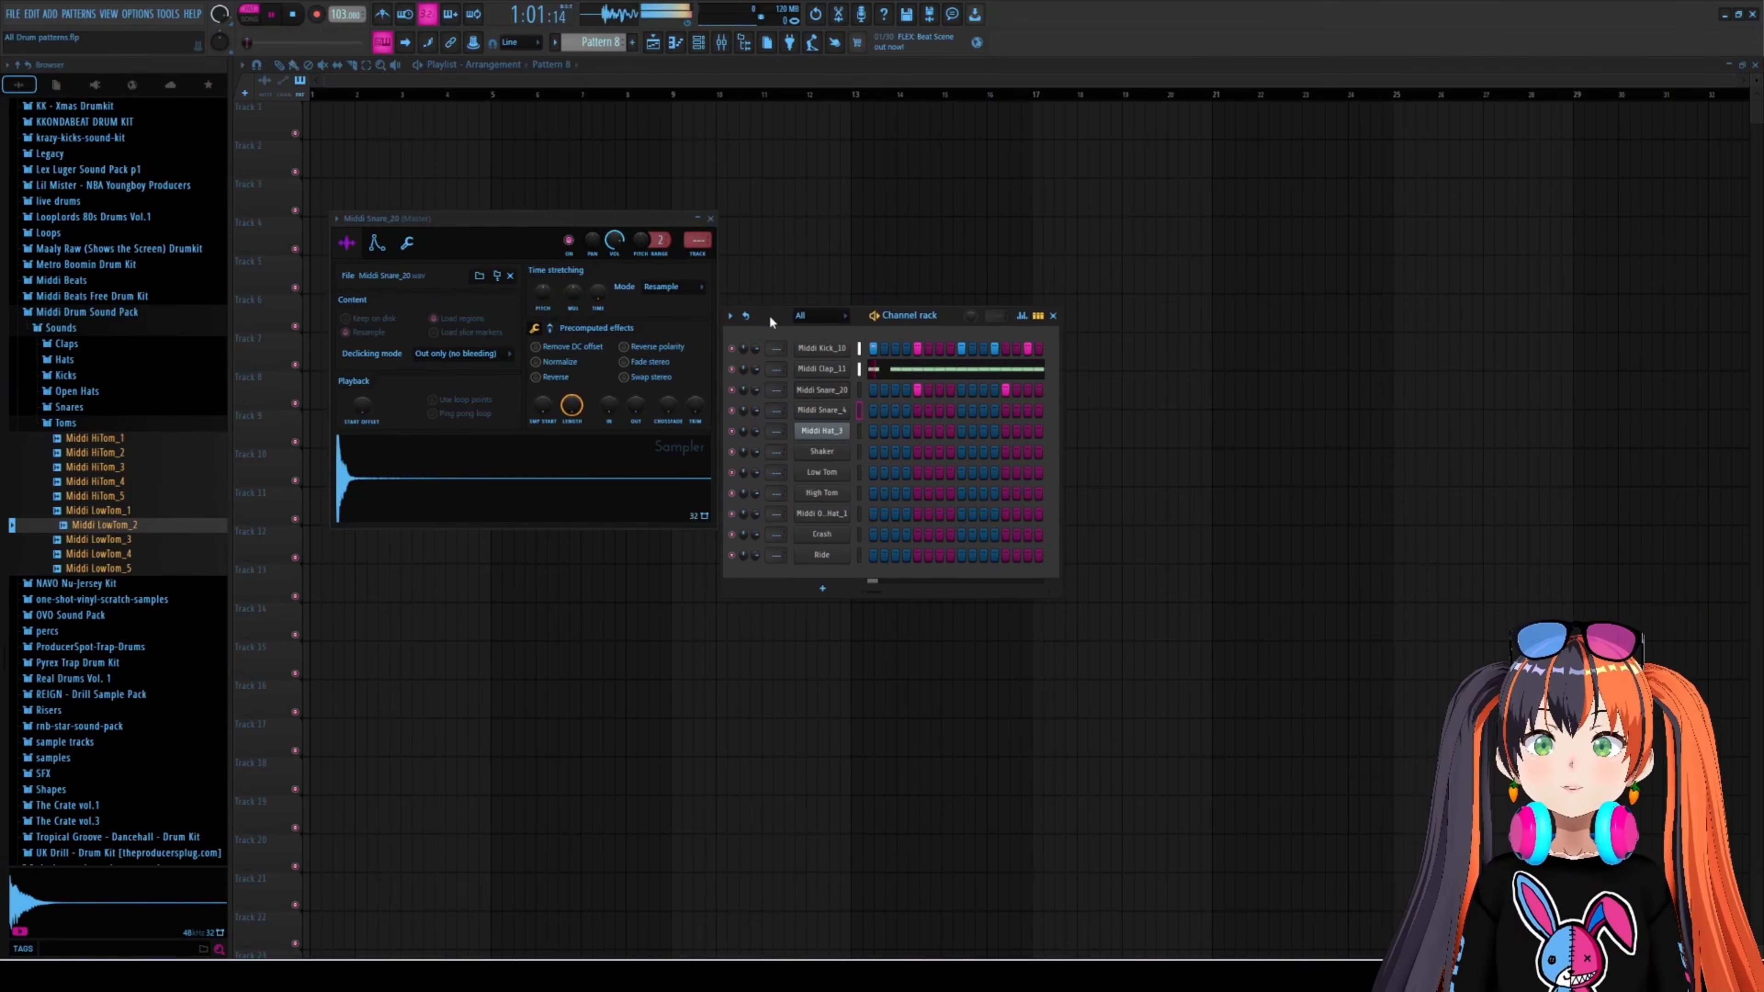
pyautogui.press('space')
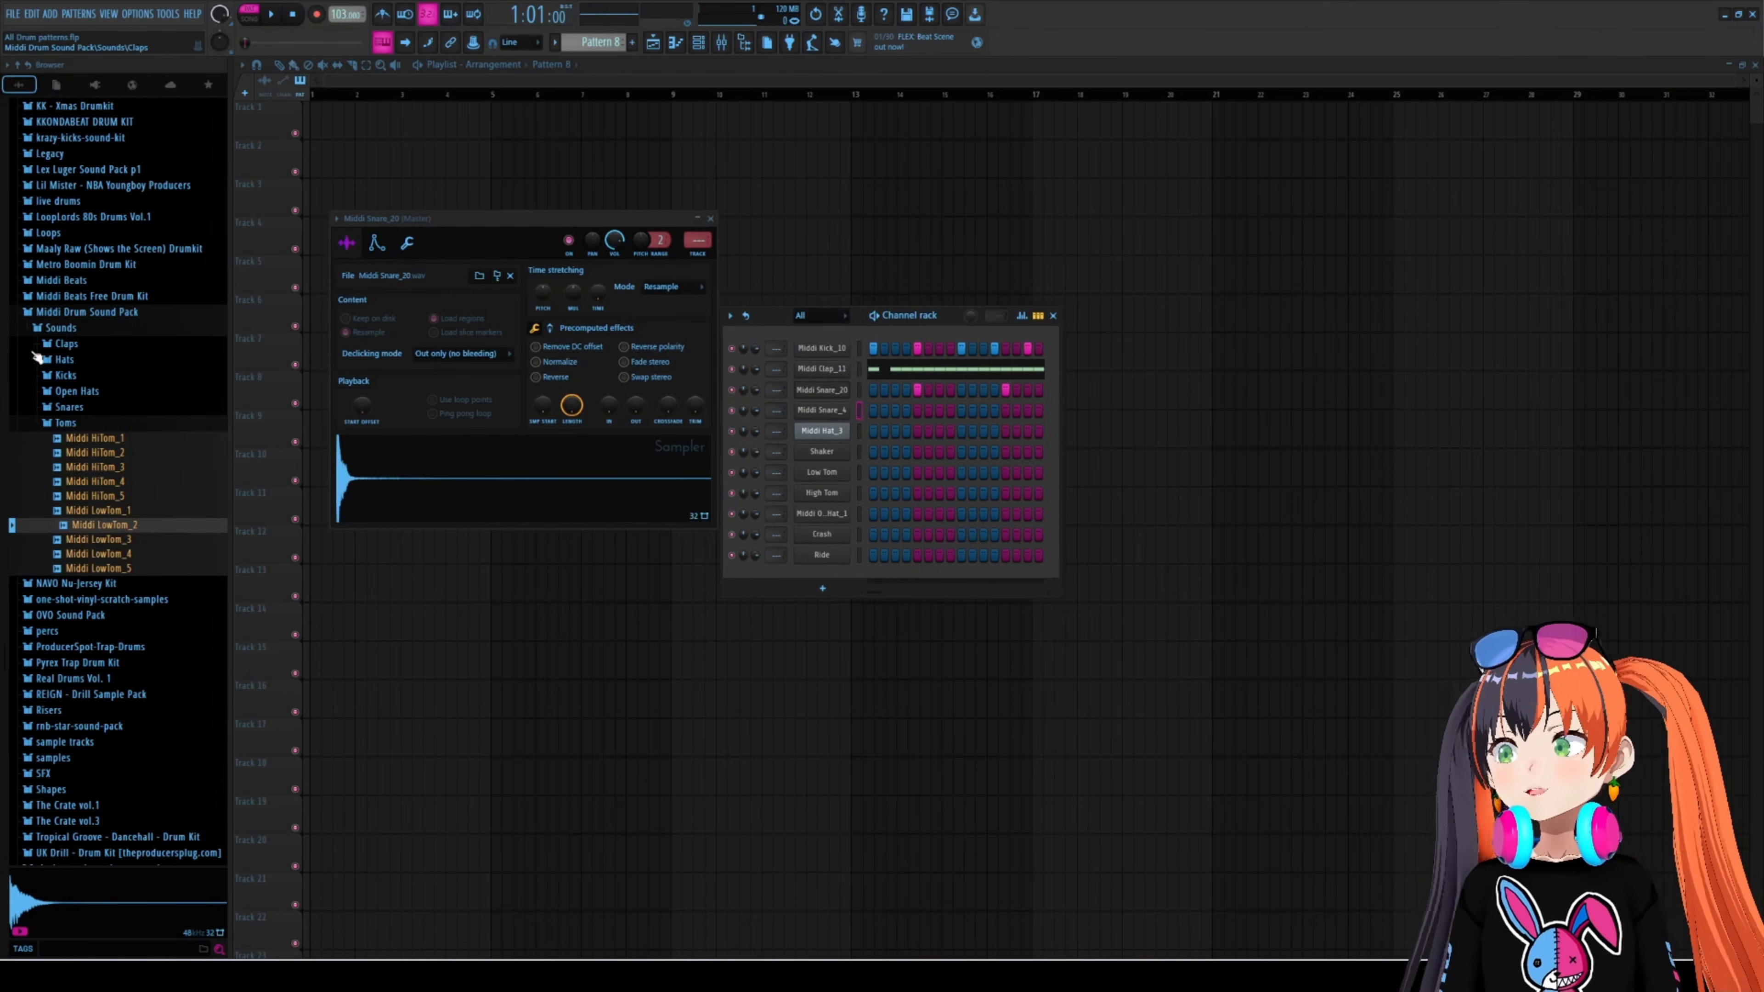
# - Replace the kick, clap and snare samples with Middi Kick_12, Middi Clap_1 and Middi Snare_5, and audition the clap
pyautogui.click(68, 346)
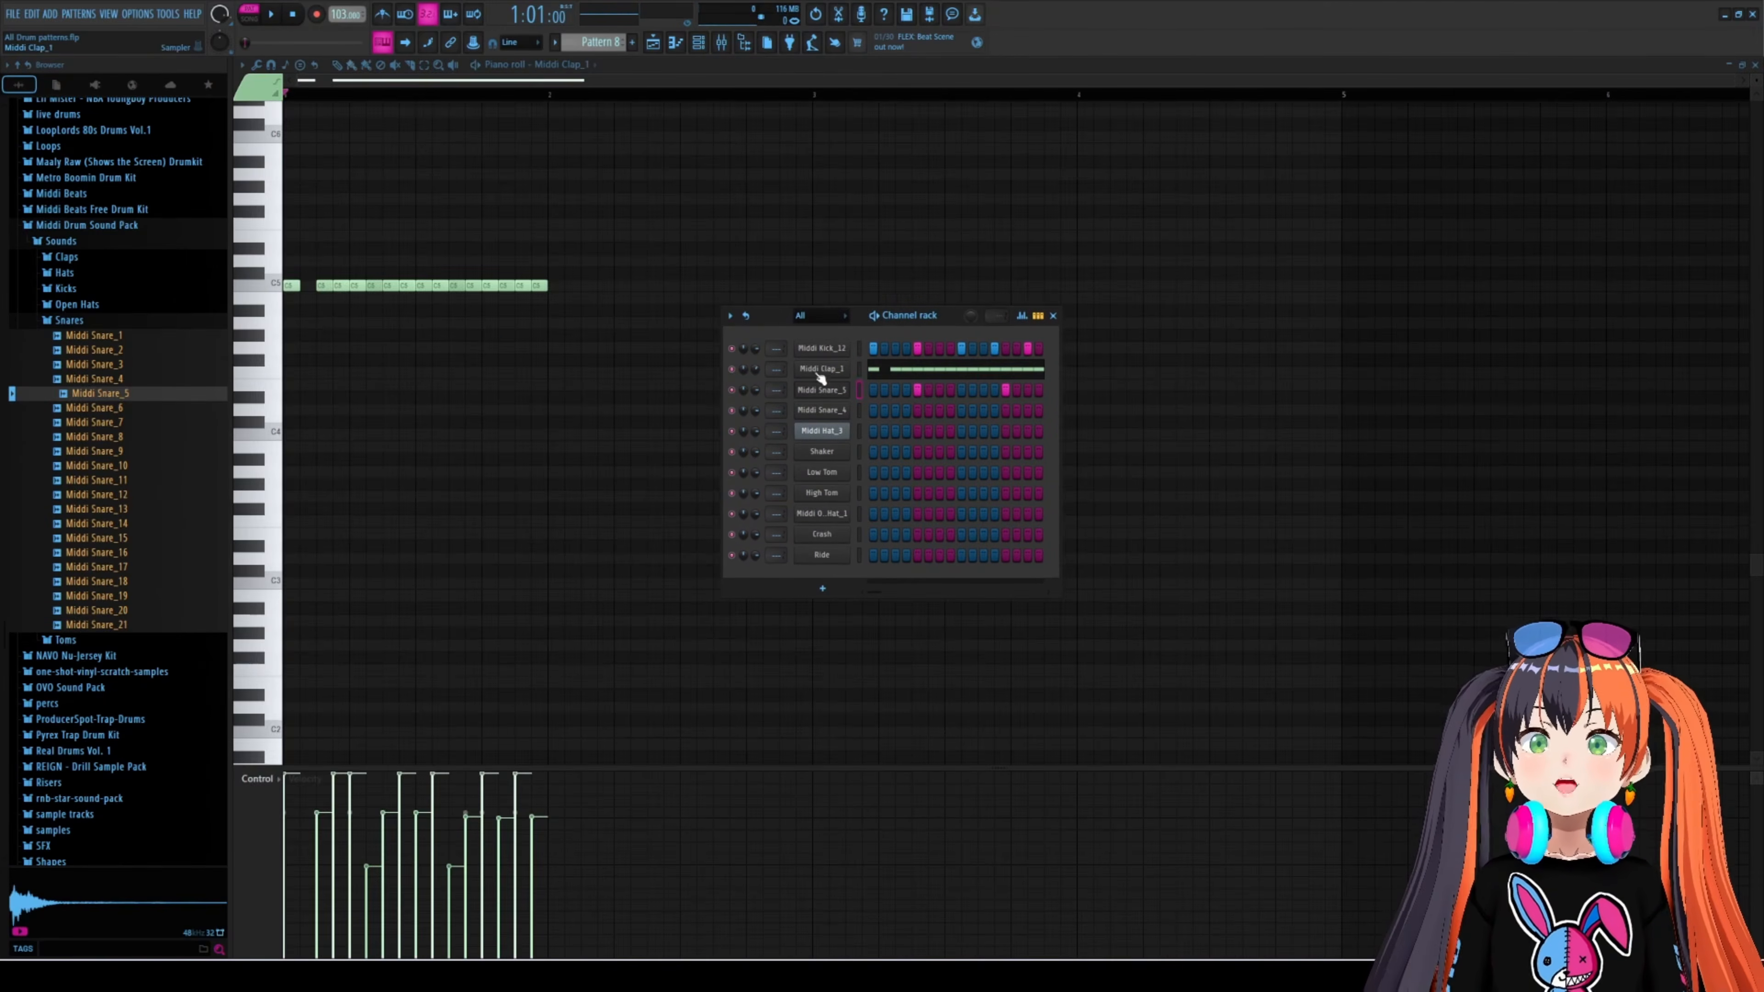
pyautogui.click(820, 374)
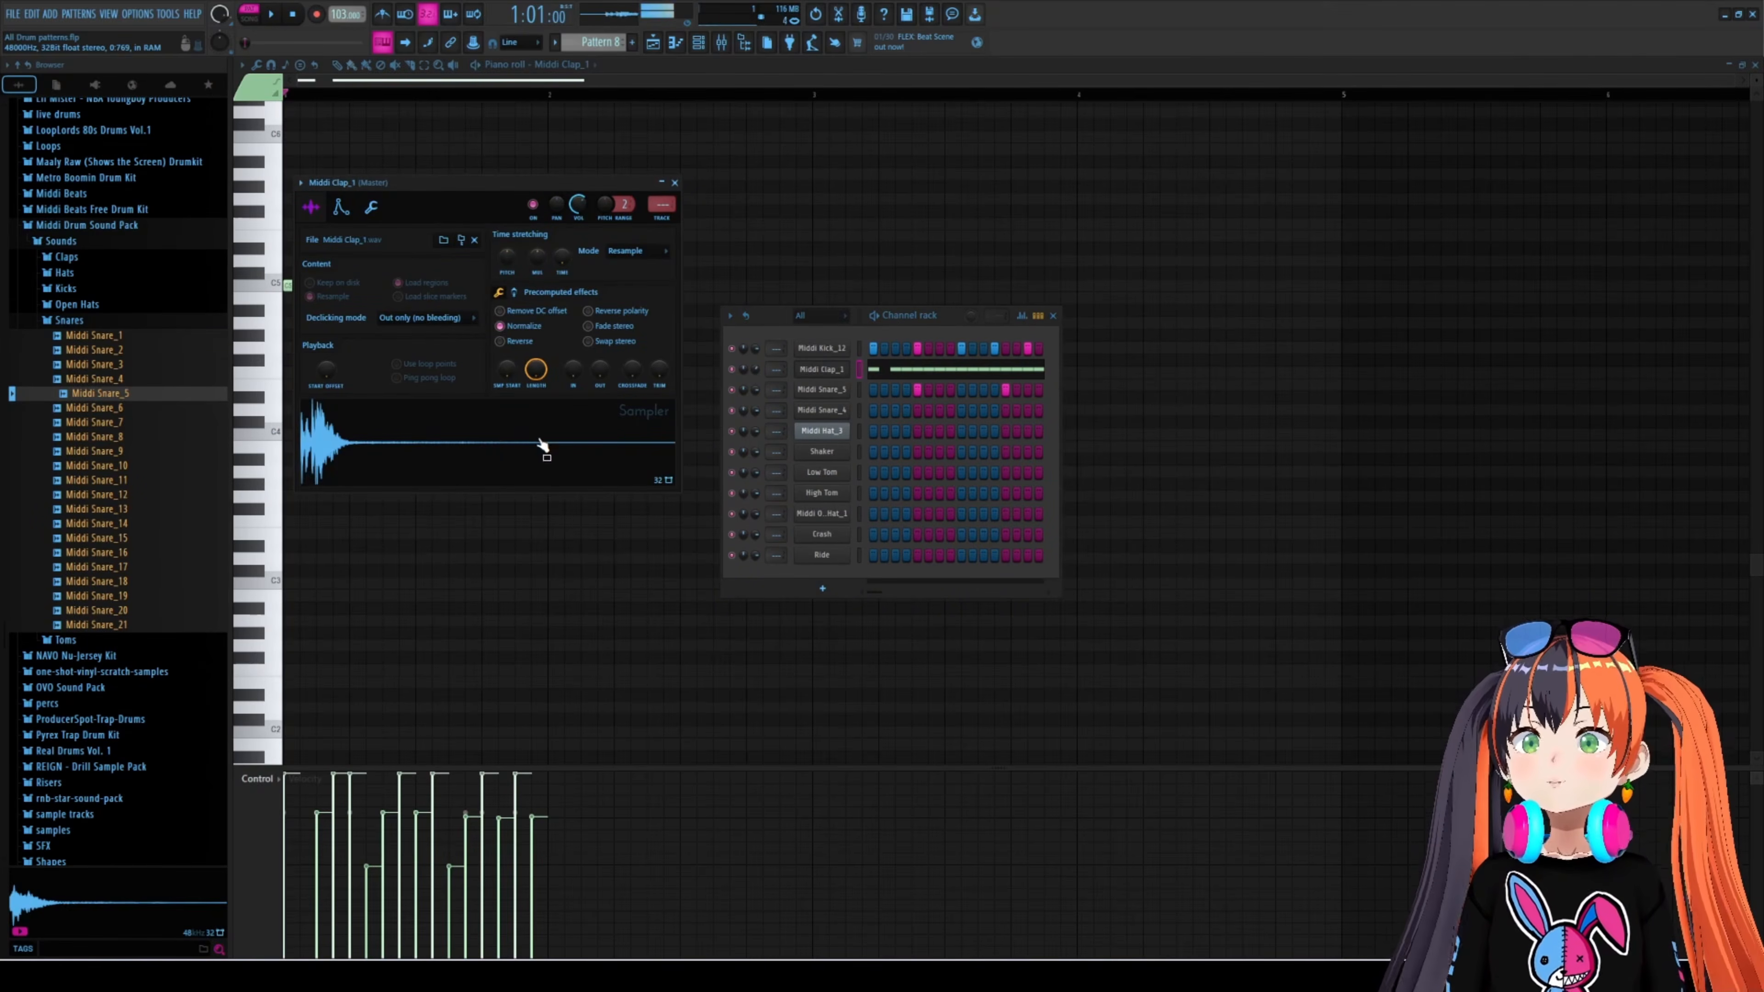
pyautogui.click(674, 182)
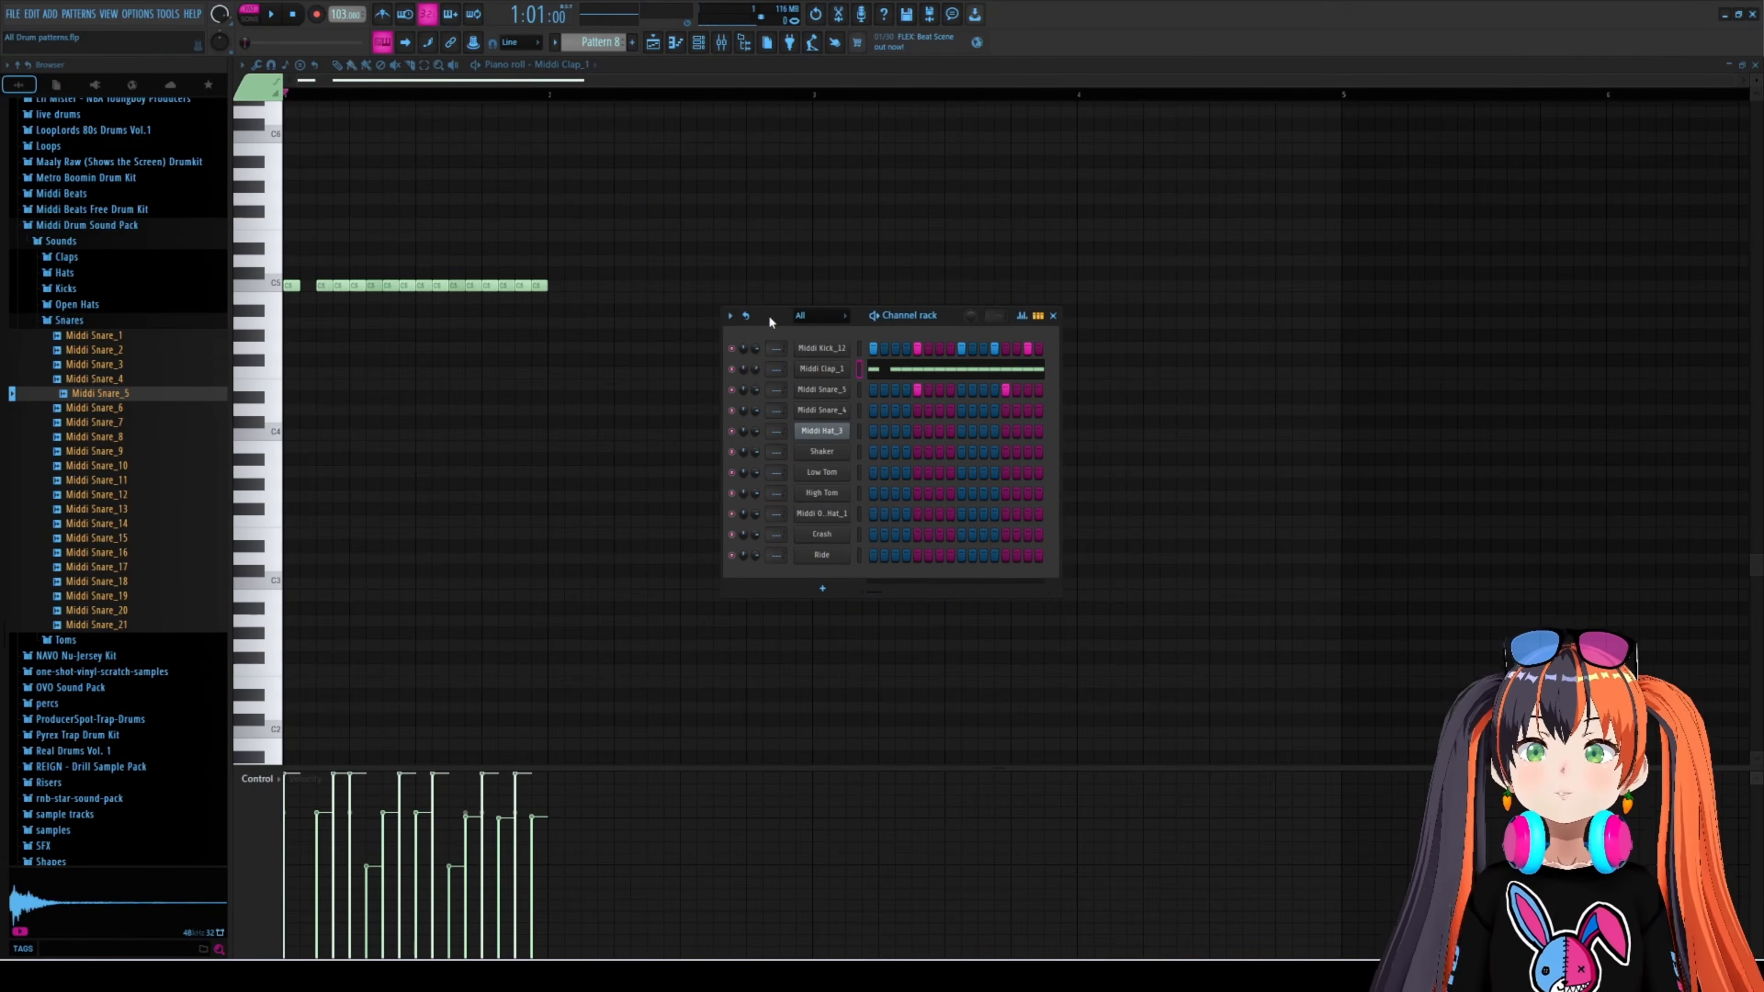
# - Play Pattern 8 with the replaced kick, clap and snare samples
pyautogui.moveTo(769, 314); pyautogui.dragTo(765, 314)
pyautogui.press('space')
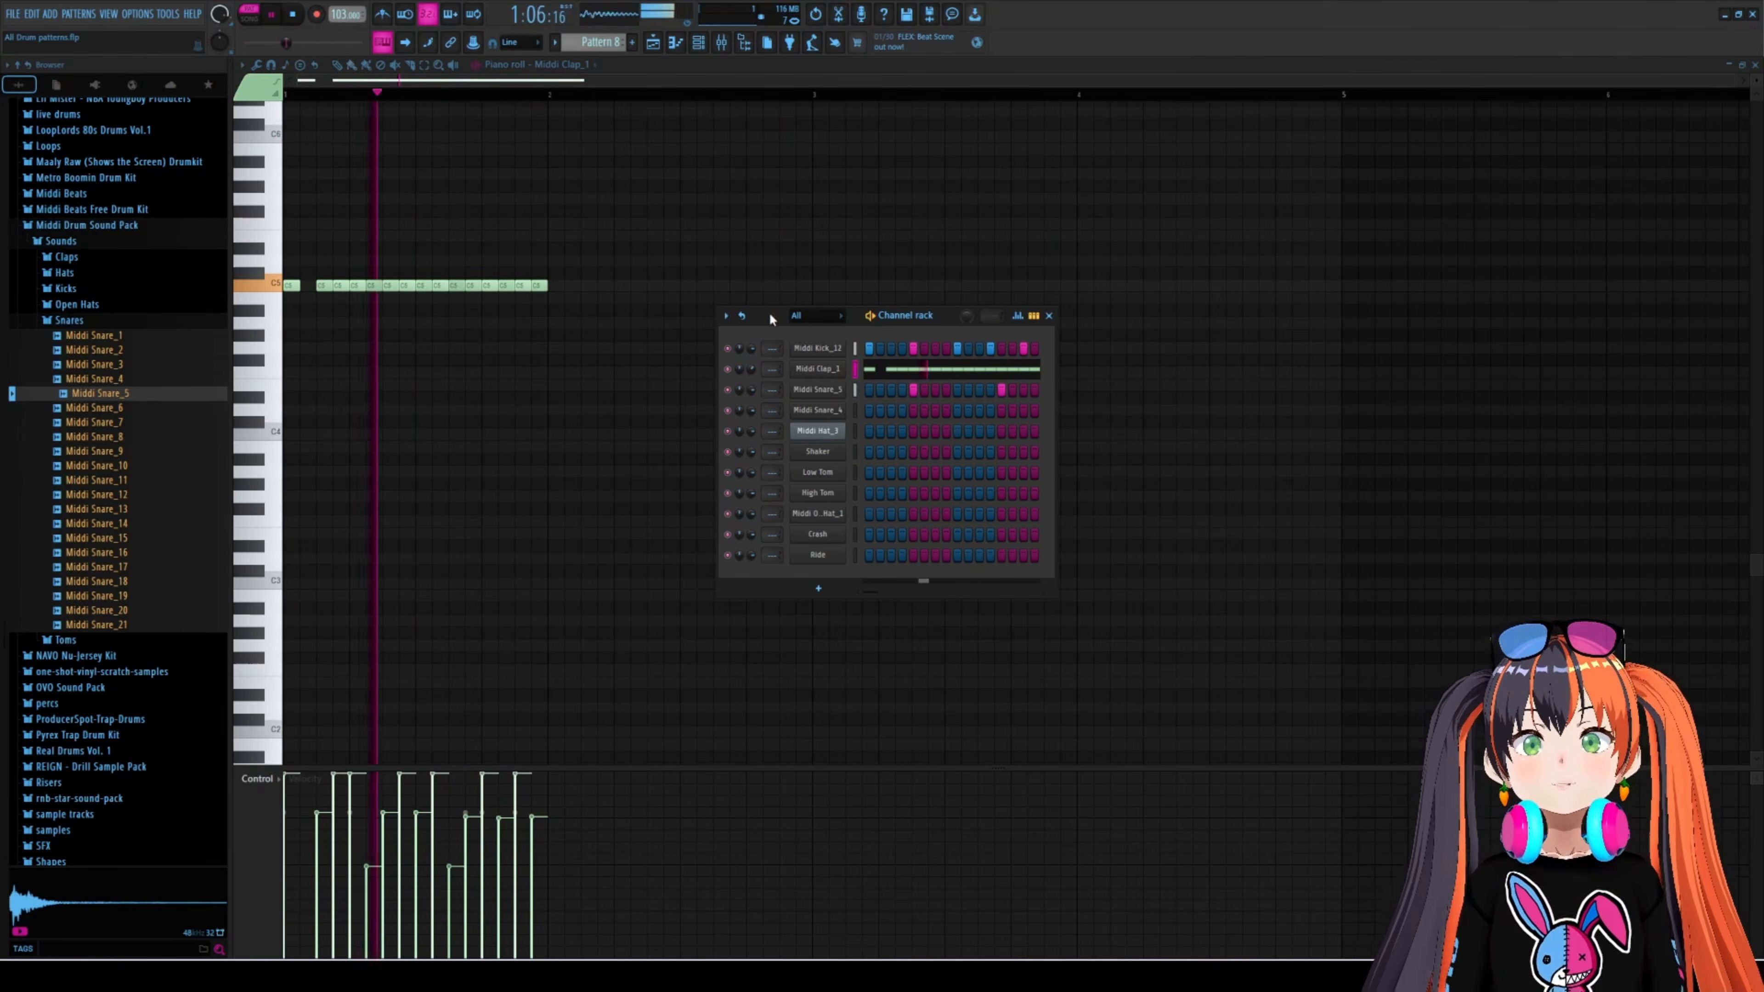
pyautogui.press('space')
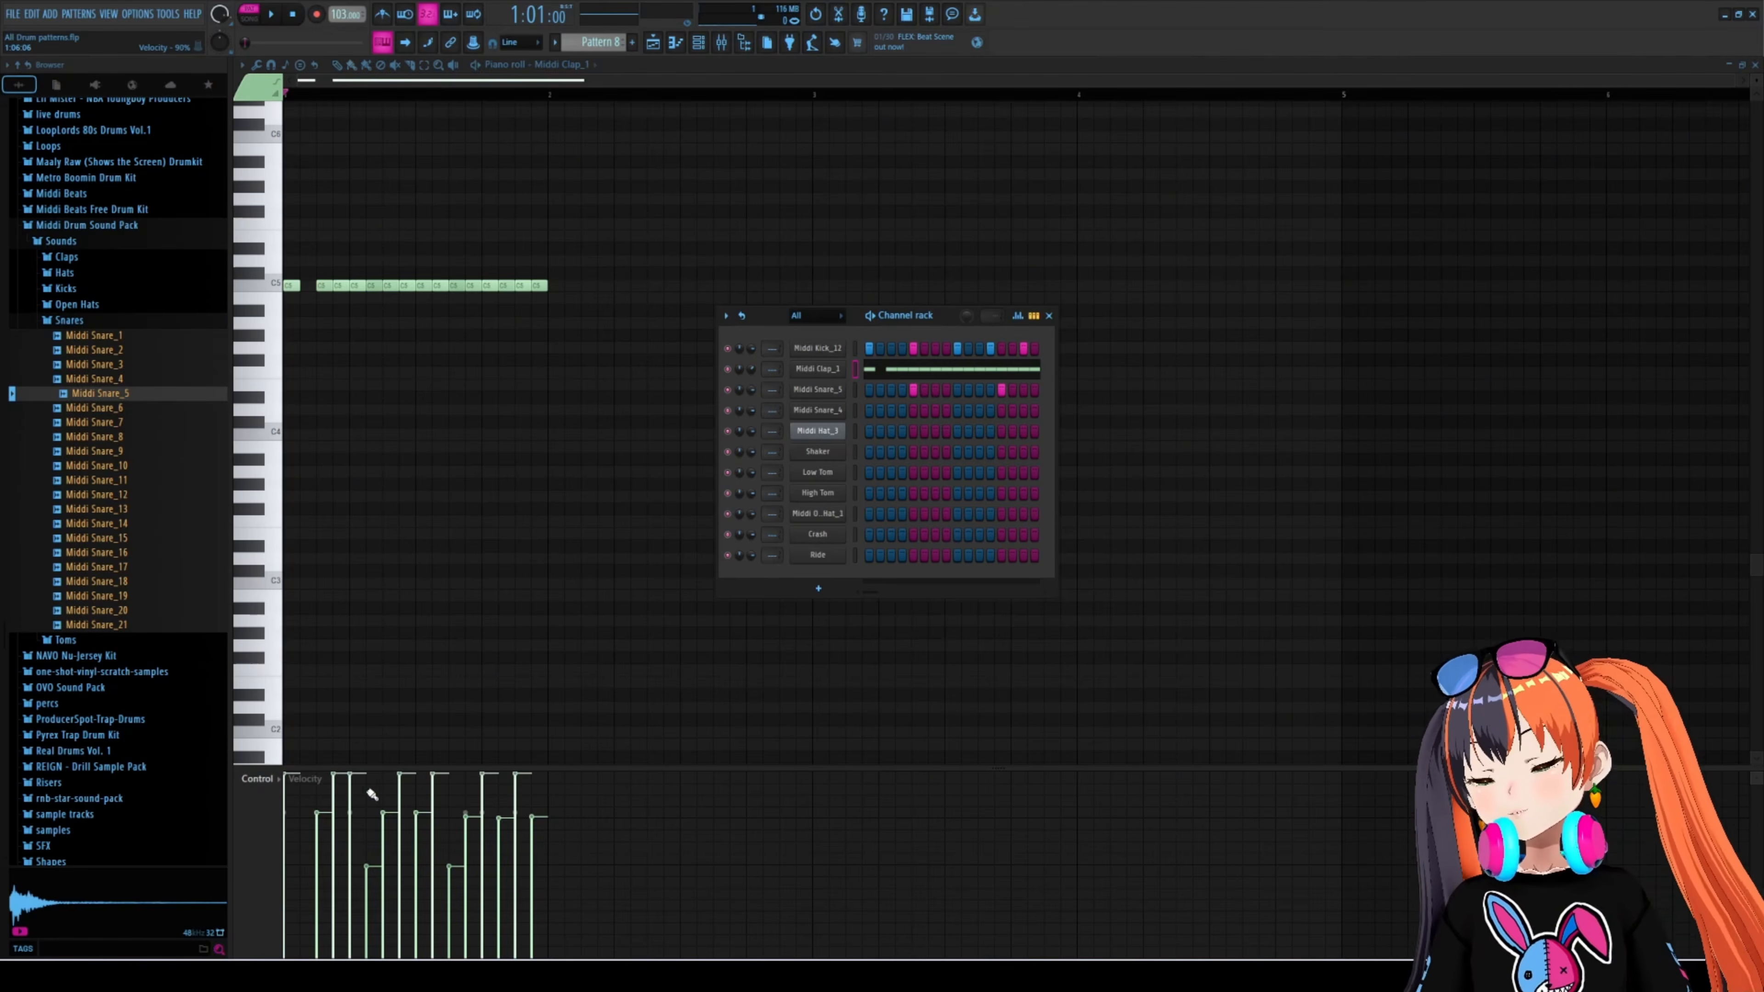
# - Try levelling all Middi Clap_1 note velocities to one height in the piano roll and play the pattern
pyautogui.moveTo(292, 812); pyautogui.dragTo(548, 810)
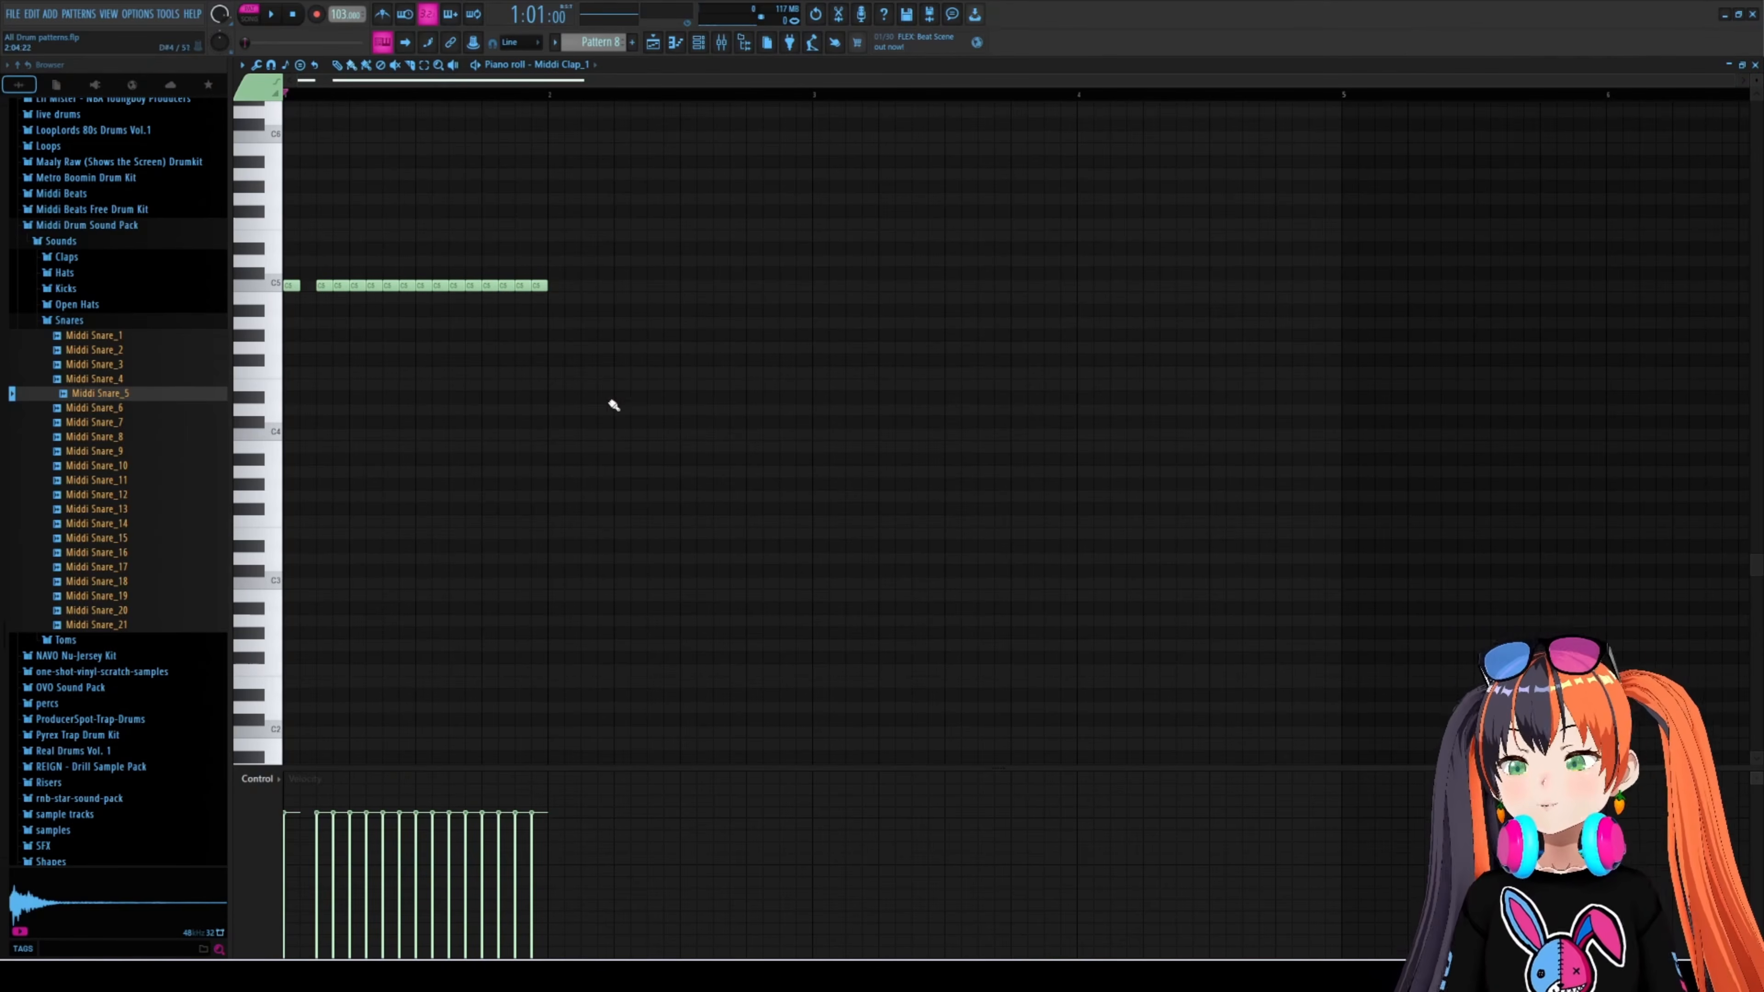
pyautogui.press('space')
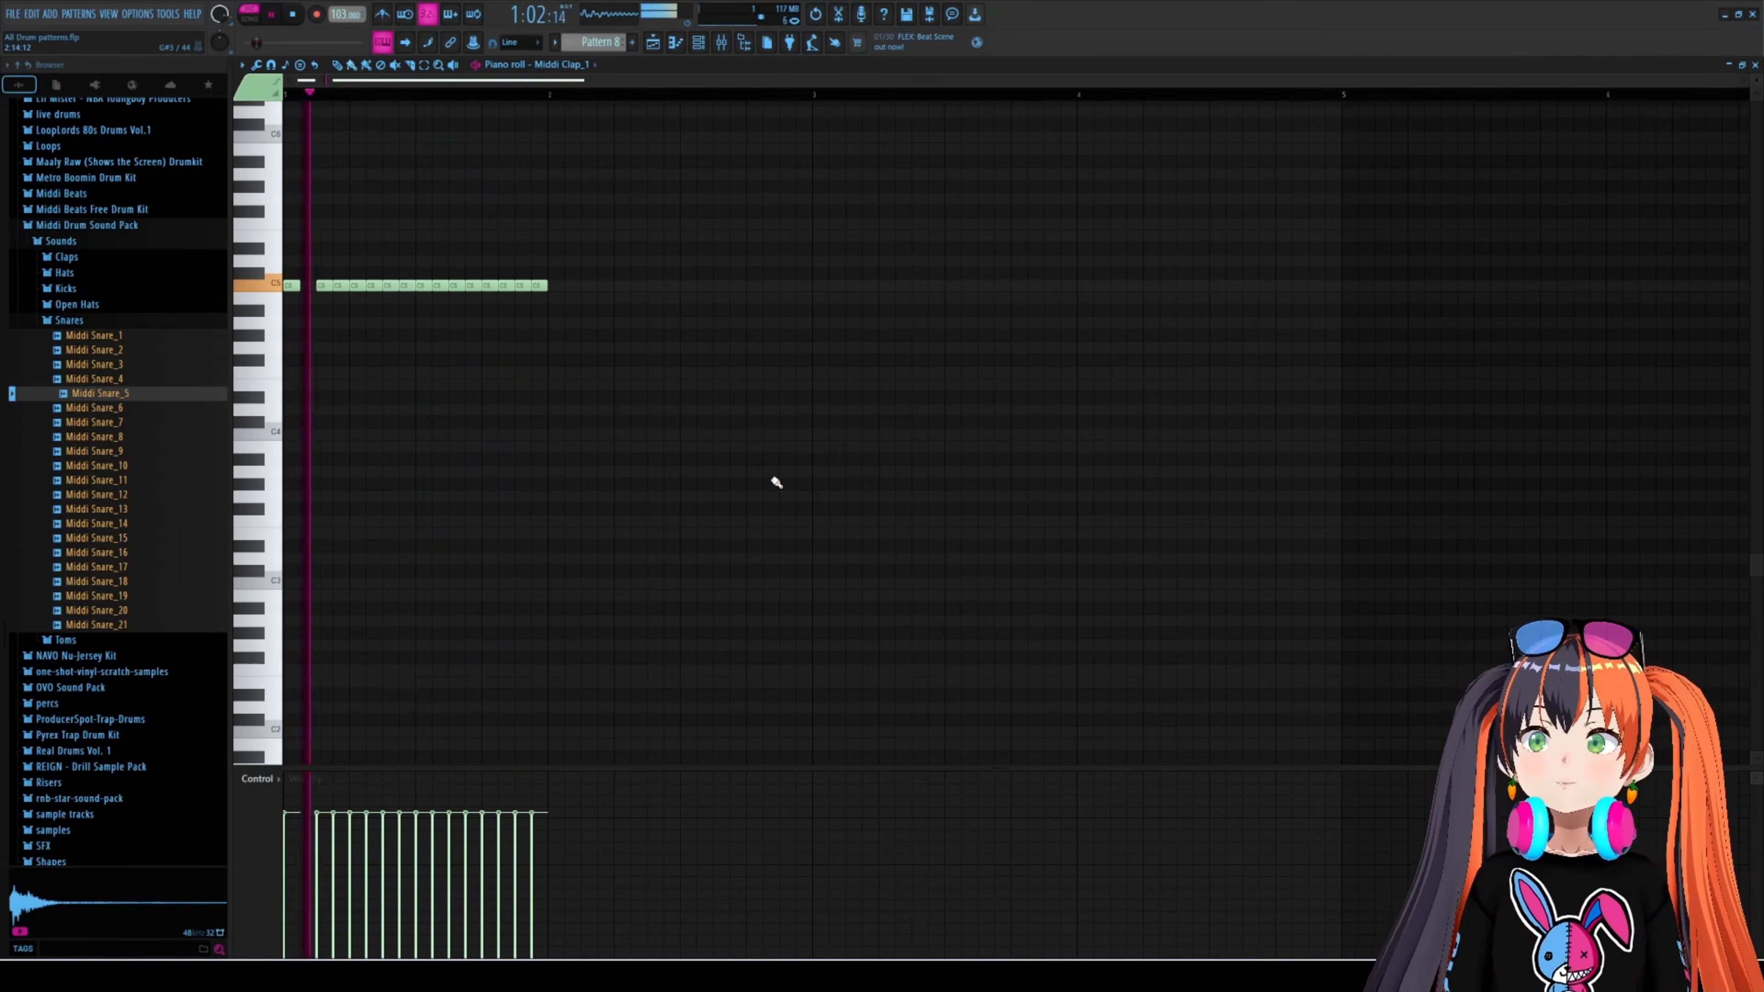
pyautogui.press('space')
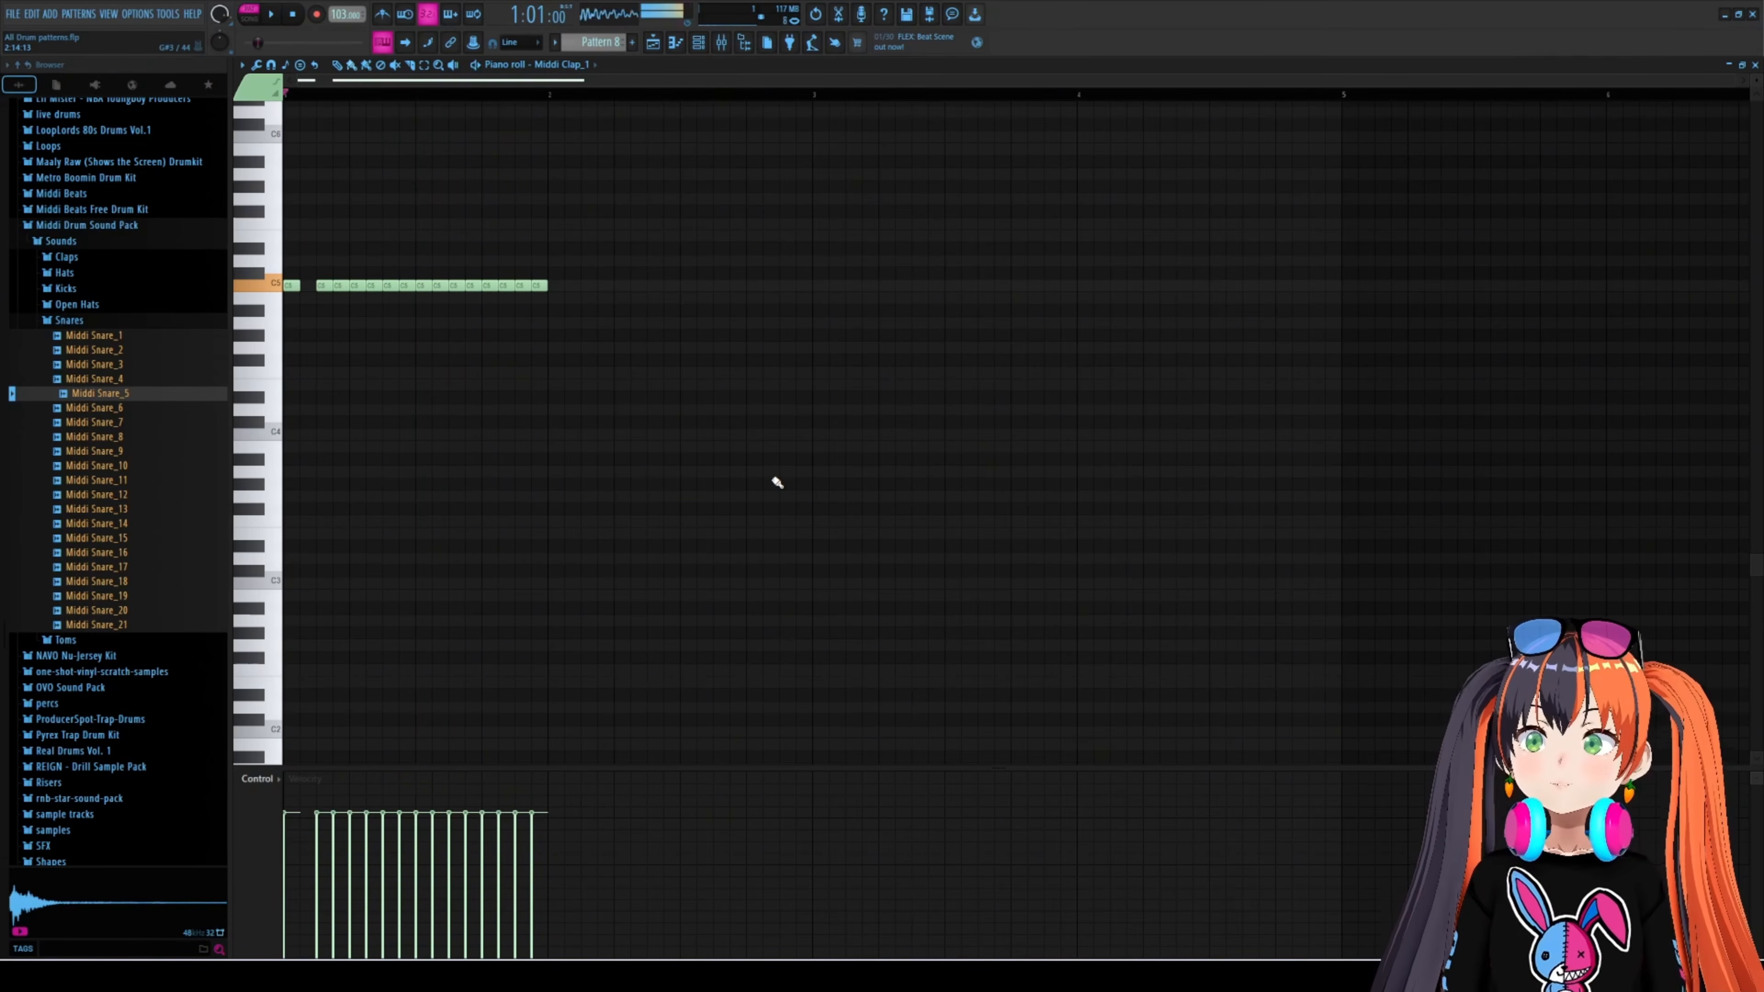
# - Undo the Middi Clap_1 velocity levelling and play the pattern with its varied velocities
pyautogui.hotkey('ctrl', 'z')
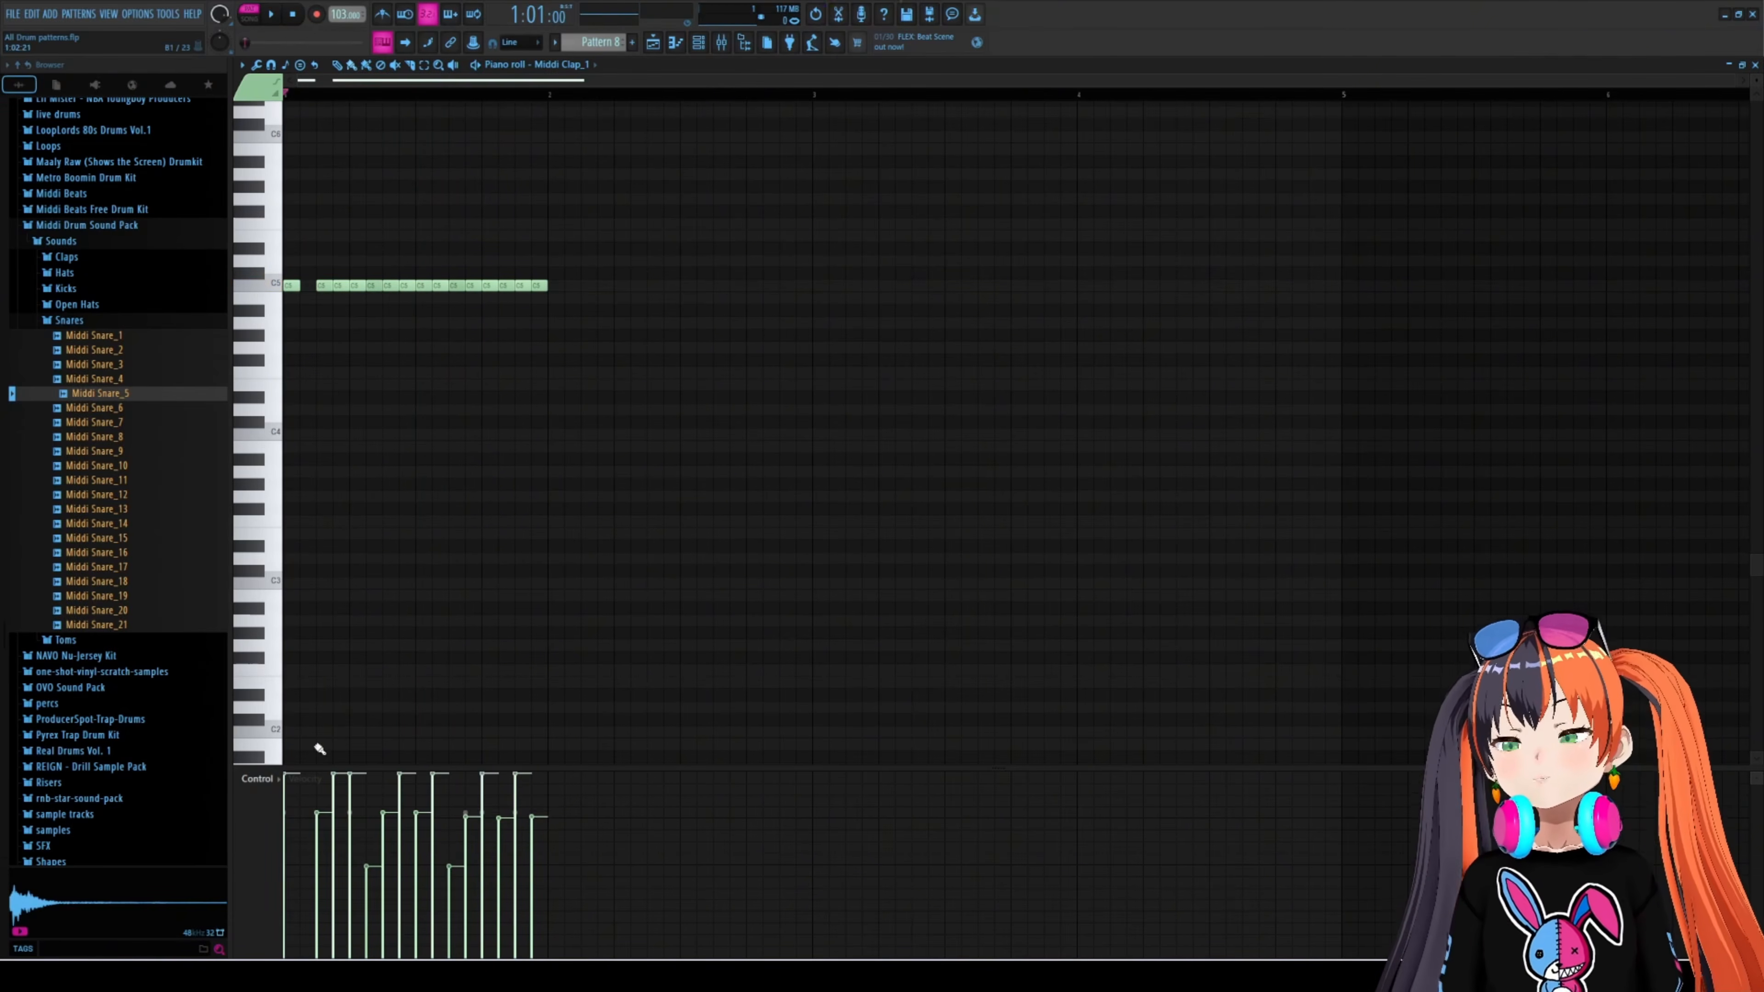
pyautogui.press('space')
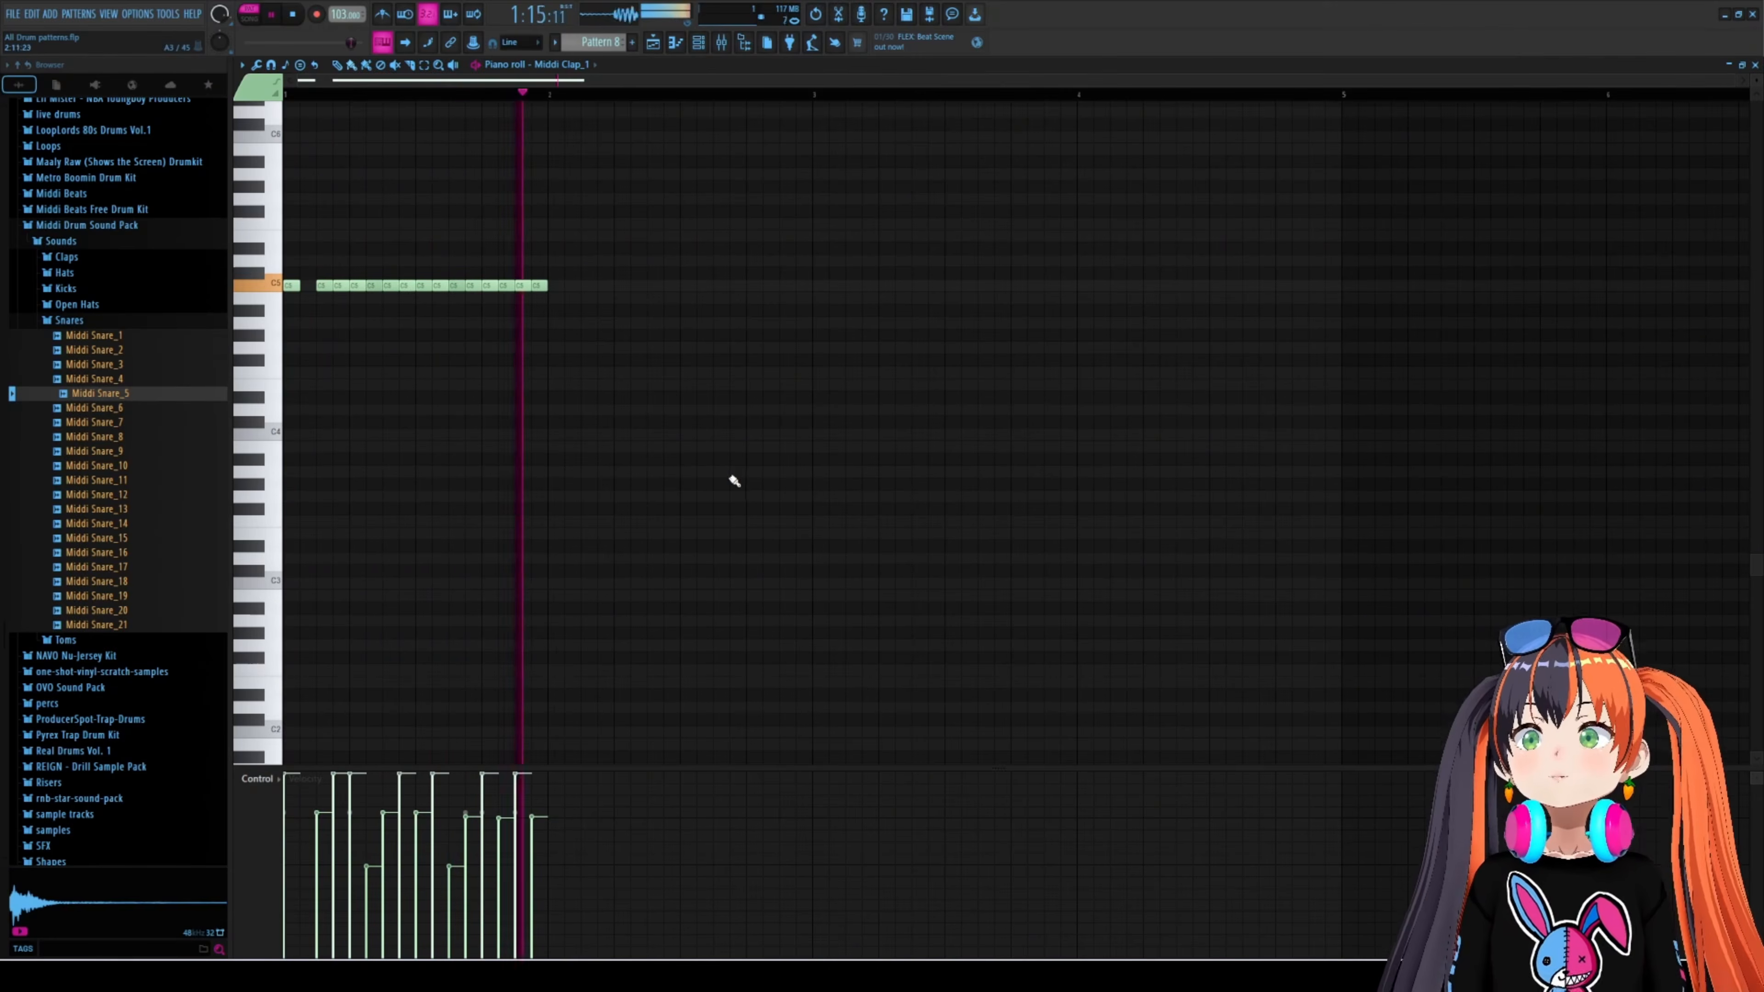
pyautogui.press('space')
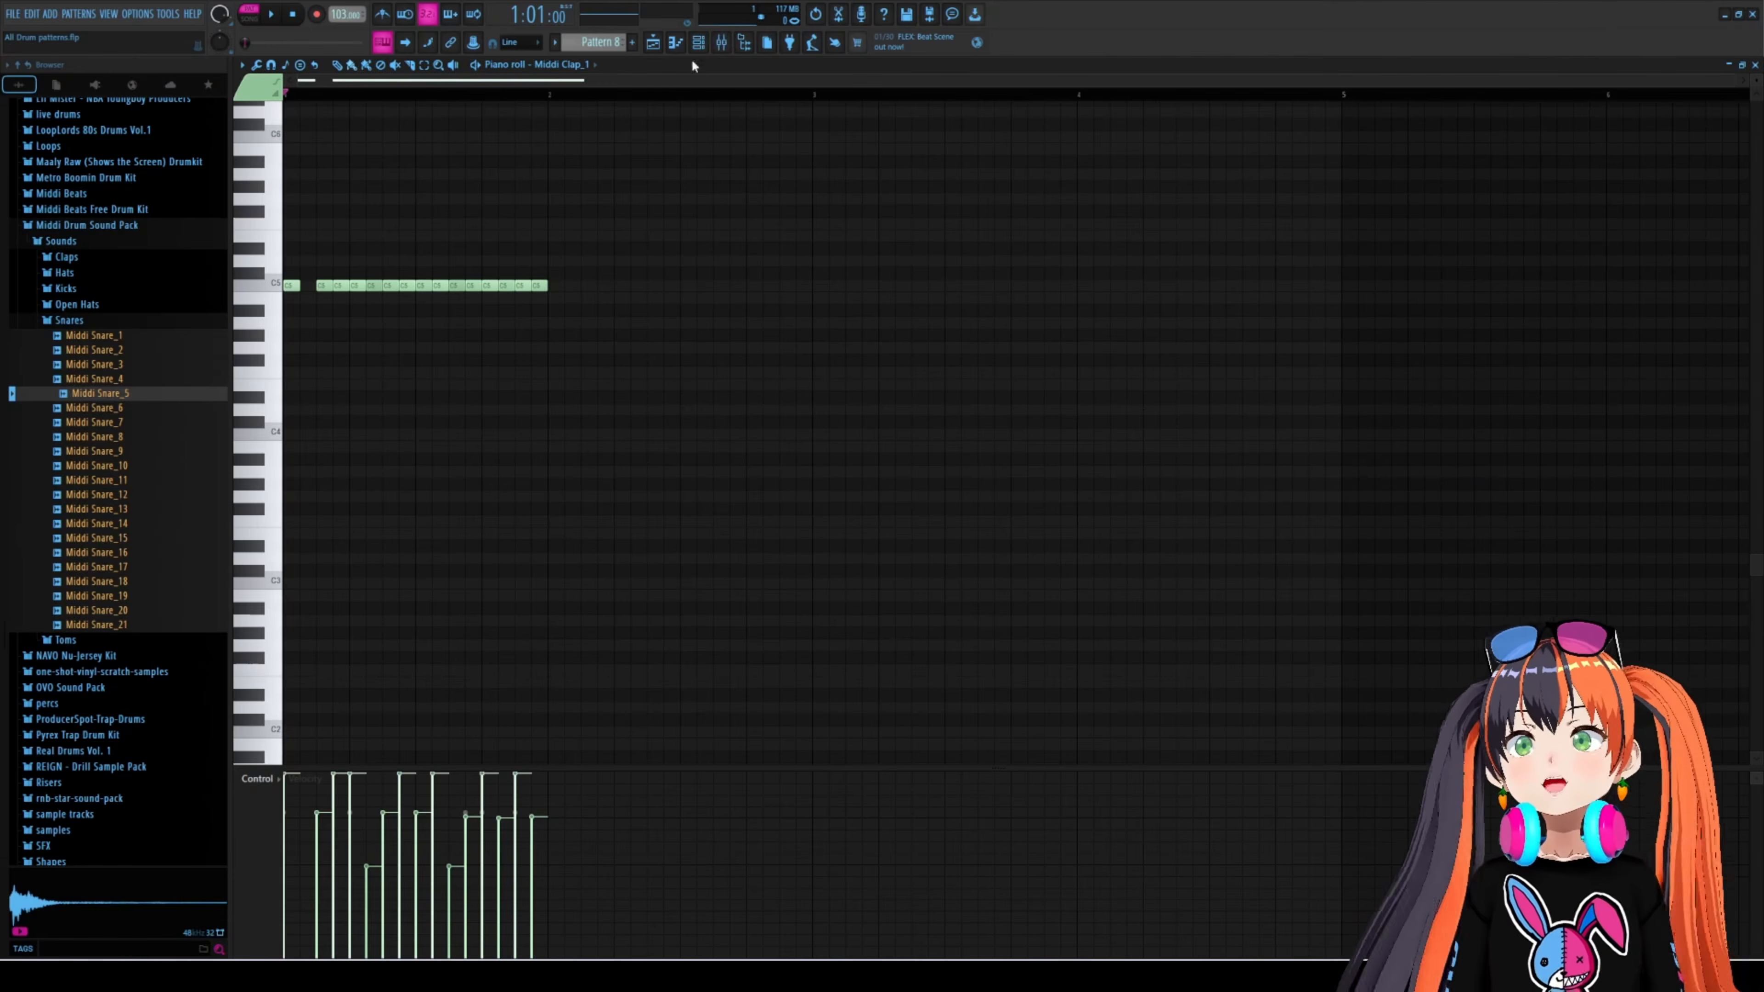
# - Bring up the channel rack, switch to Pattern 9 and set the tempo to 137 BPM
pyautogui.click(698, 43)
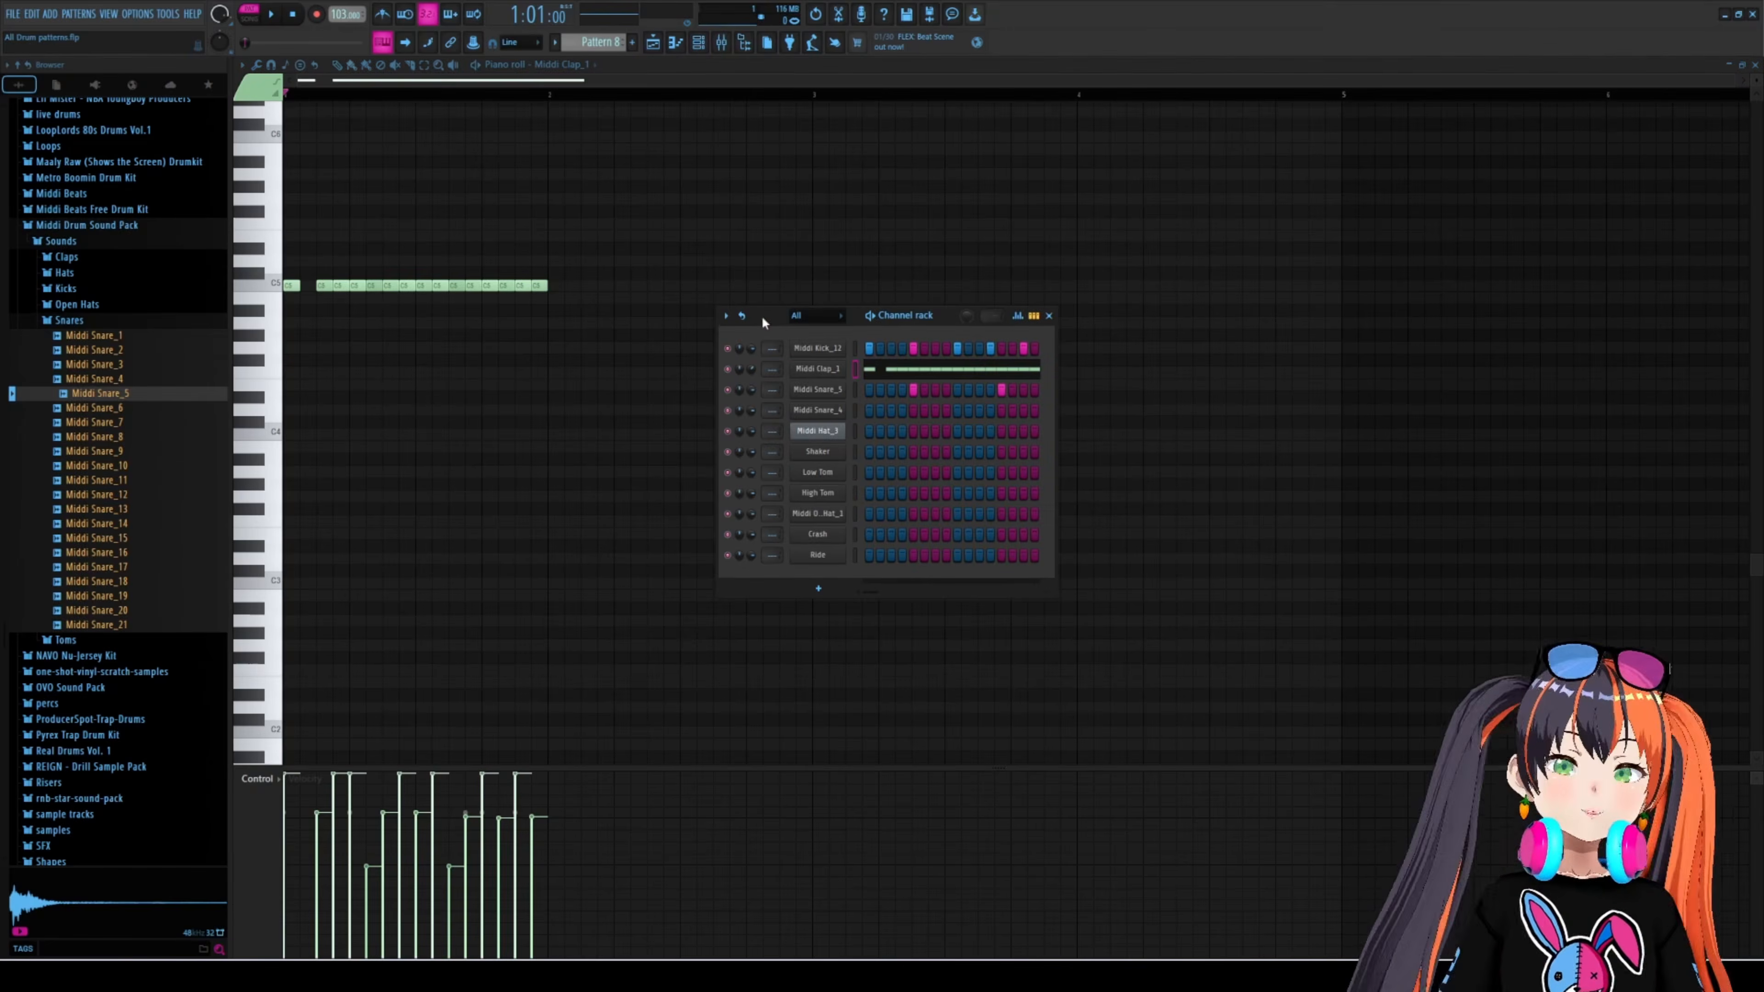
pyautogui.moveTo(763, 314); pyautogui.dragTo(728, 303)
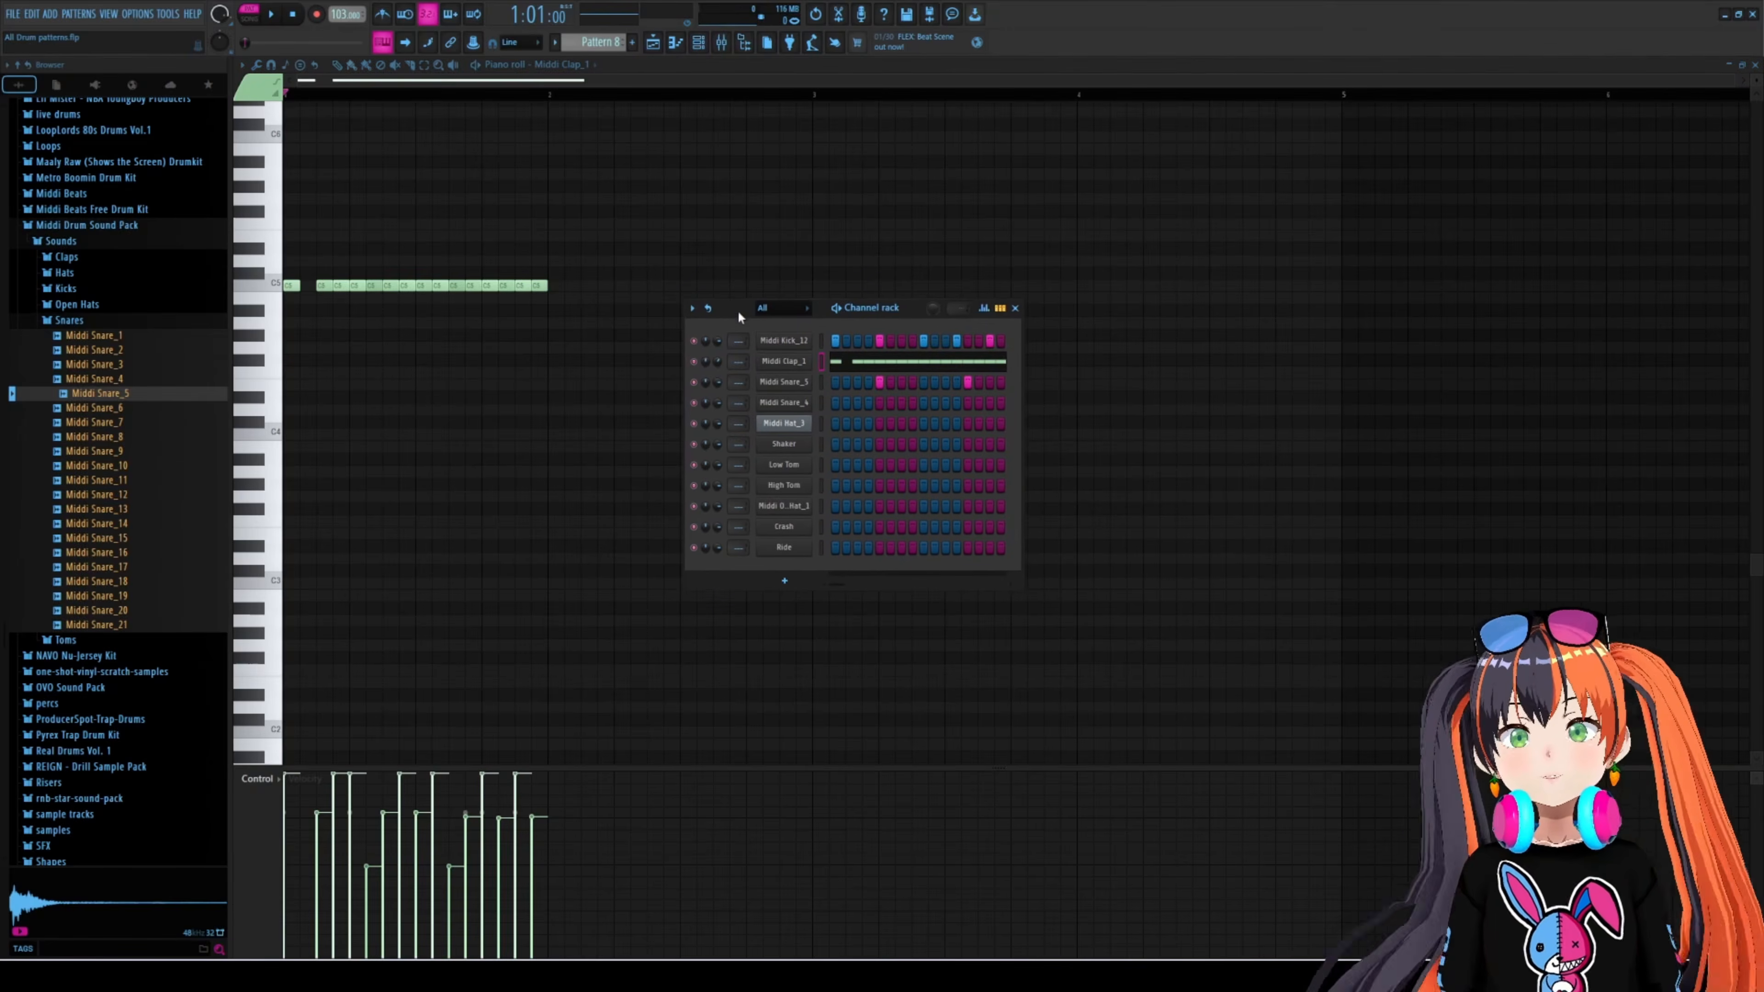
pyautogui.press('KP_Add')
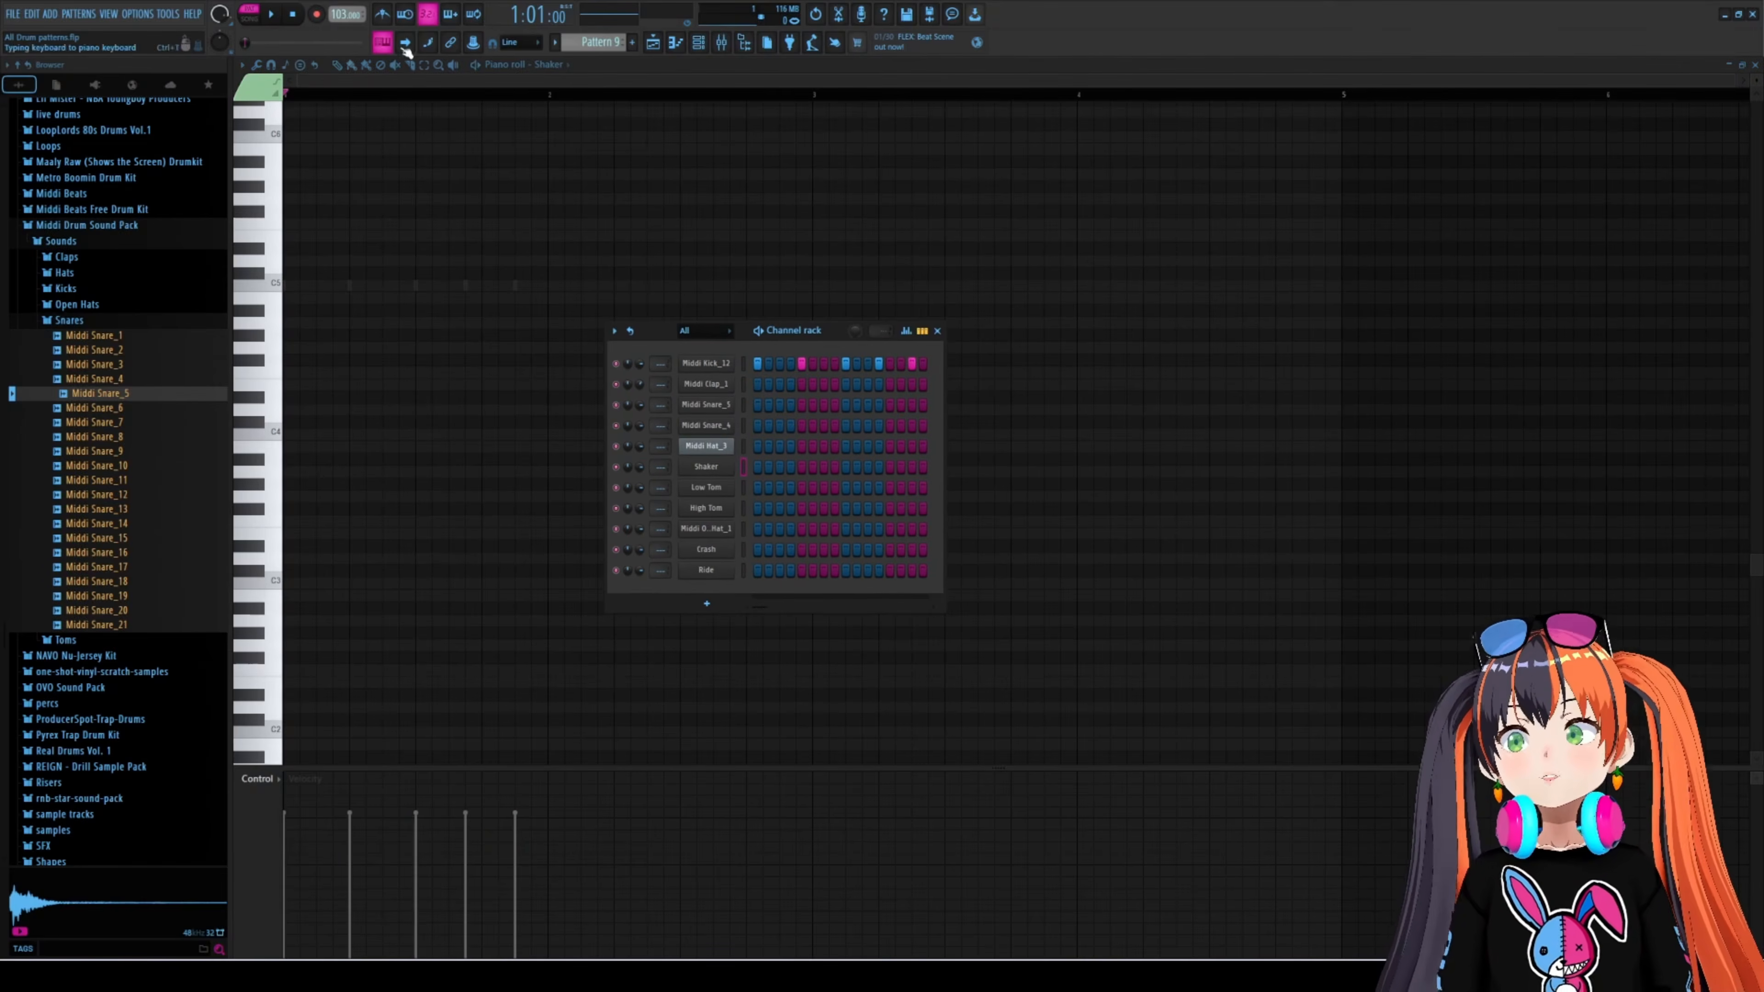
pyautogui.moveTo(339, 14); pyautogui.dragTo(339, 3)
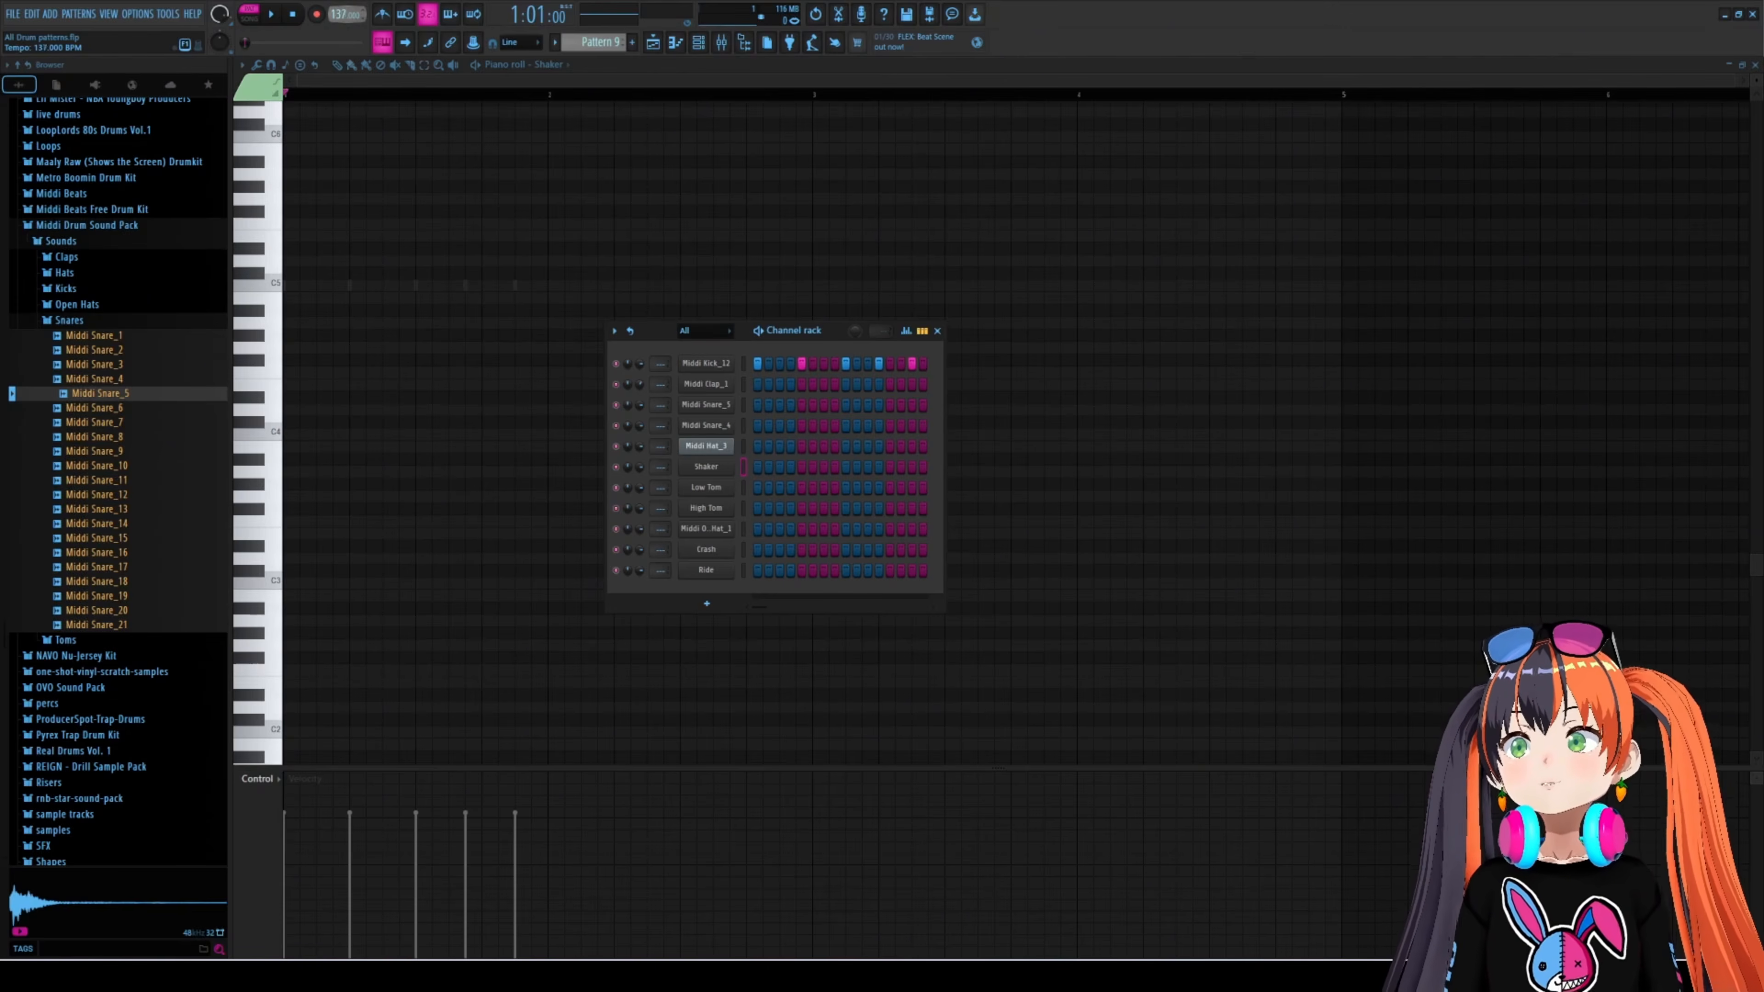
# - Switch to Pattern 8 for comparison, return to Pattern 9 and play its Middi Kick_12 rhythm
pyautogui.moveTo(661, 350); pyautogui.dragTo(812, 360)
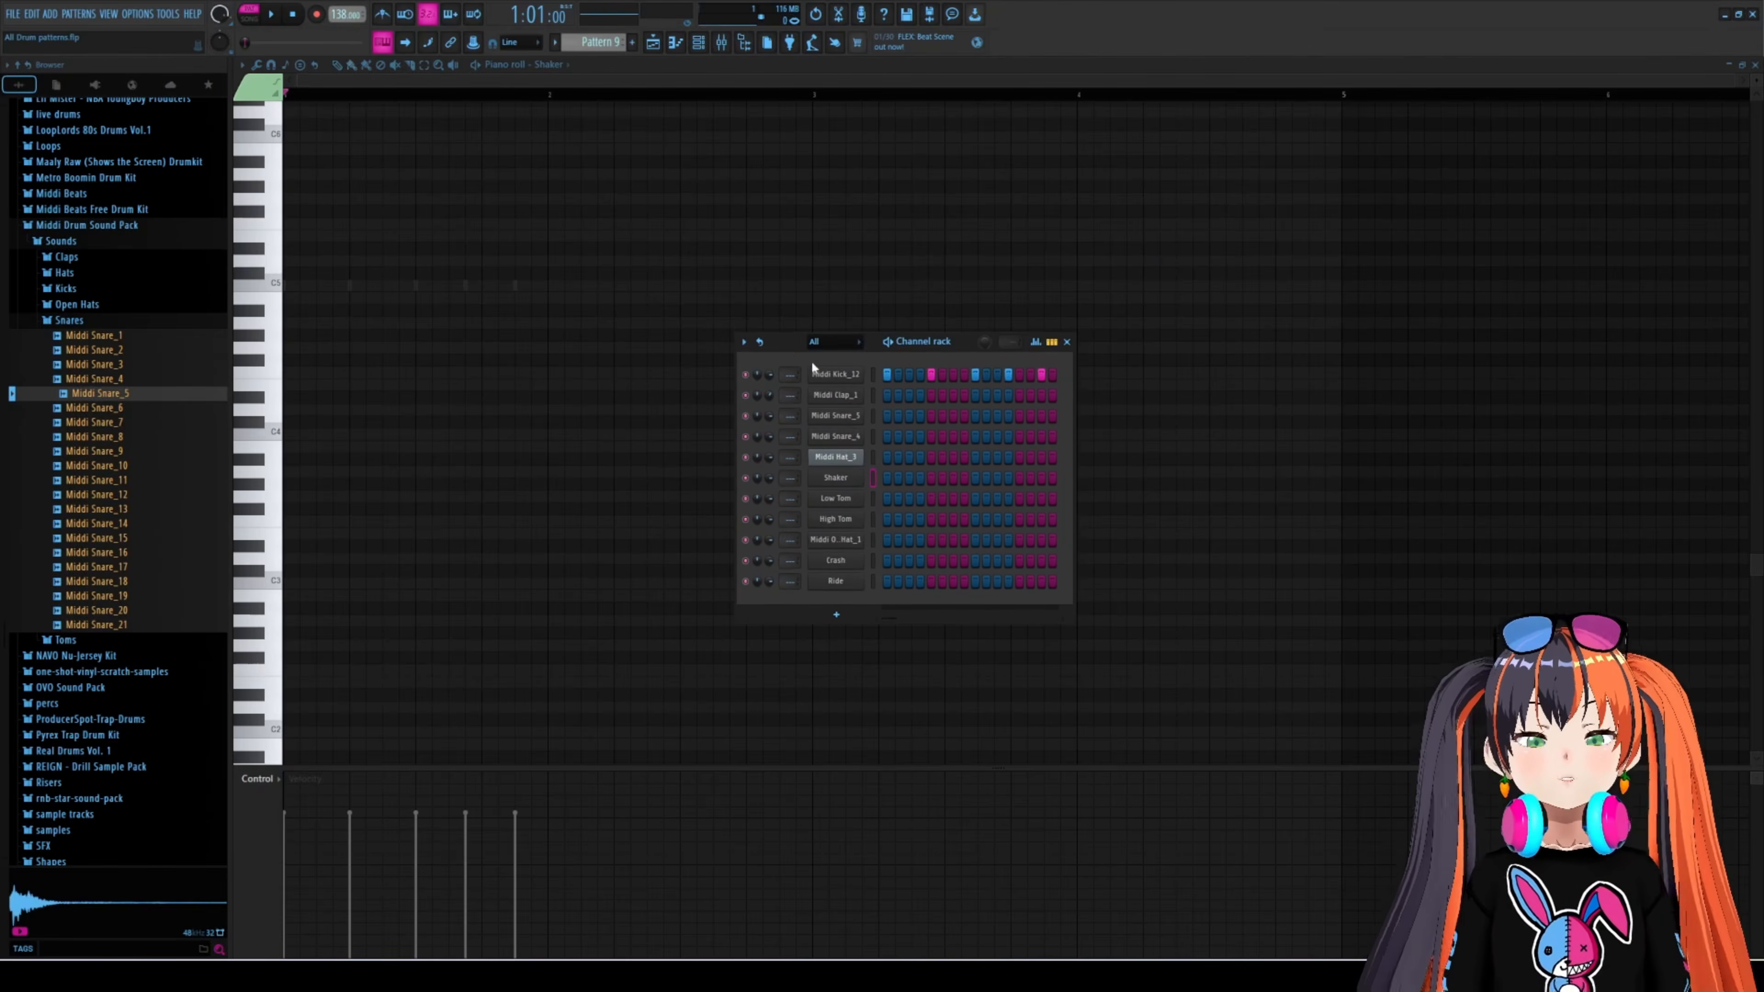
pyautogui.scroll(-1, 601, 41)
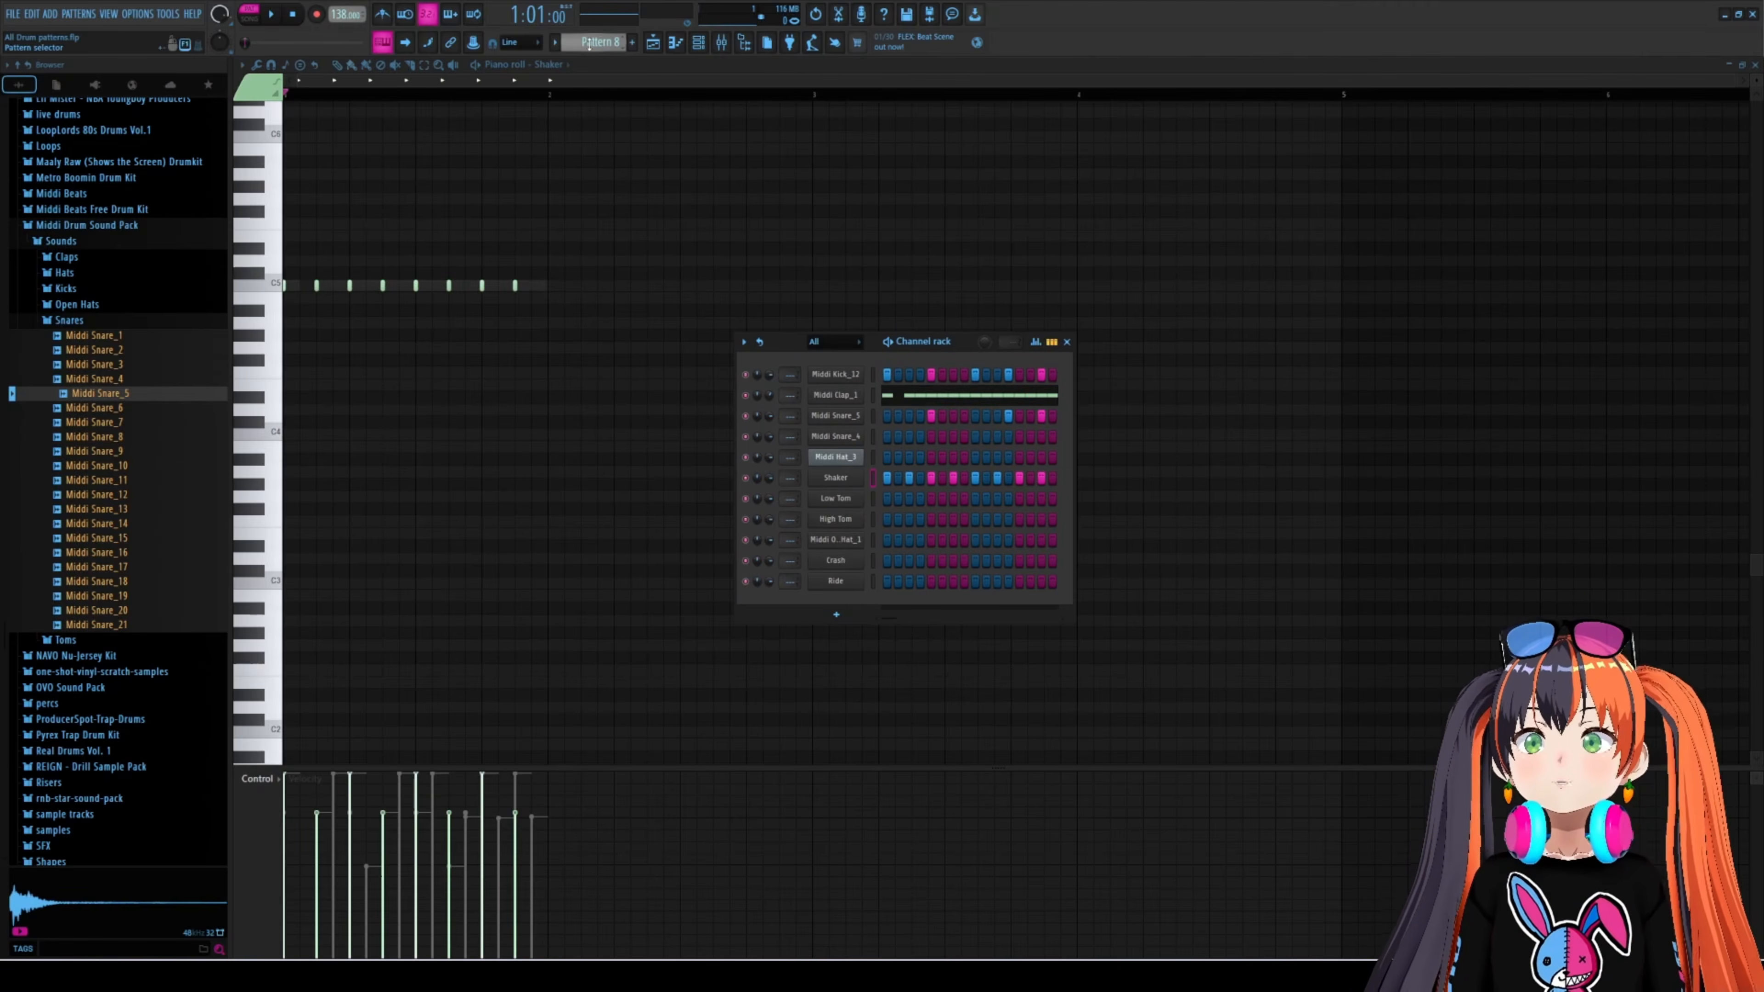
pyautogui.press('KP_Add')
pyautogui.press('space')
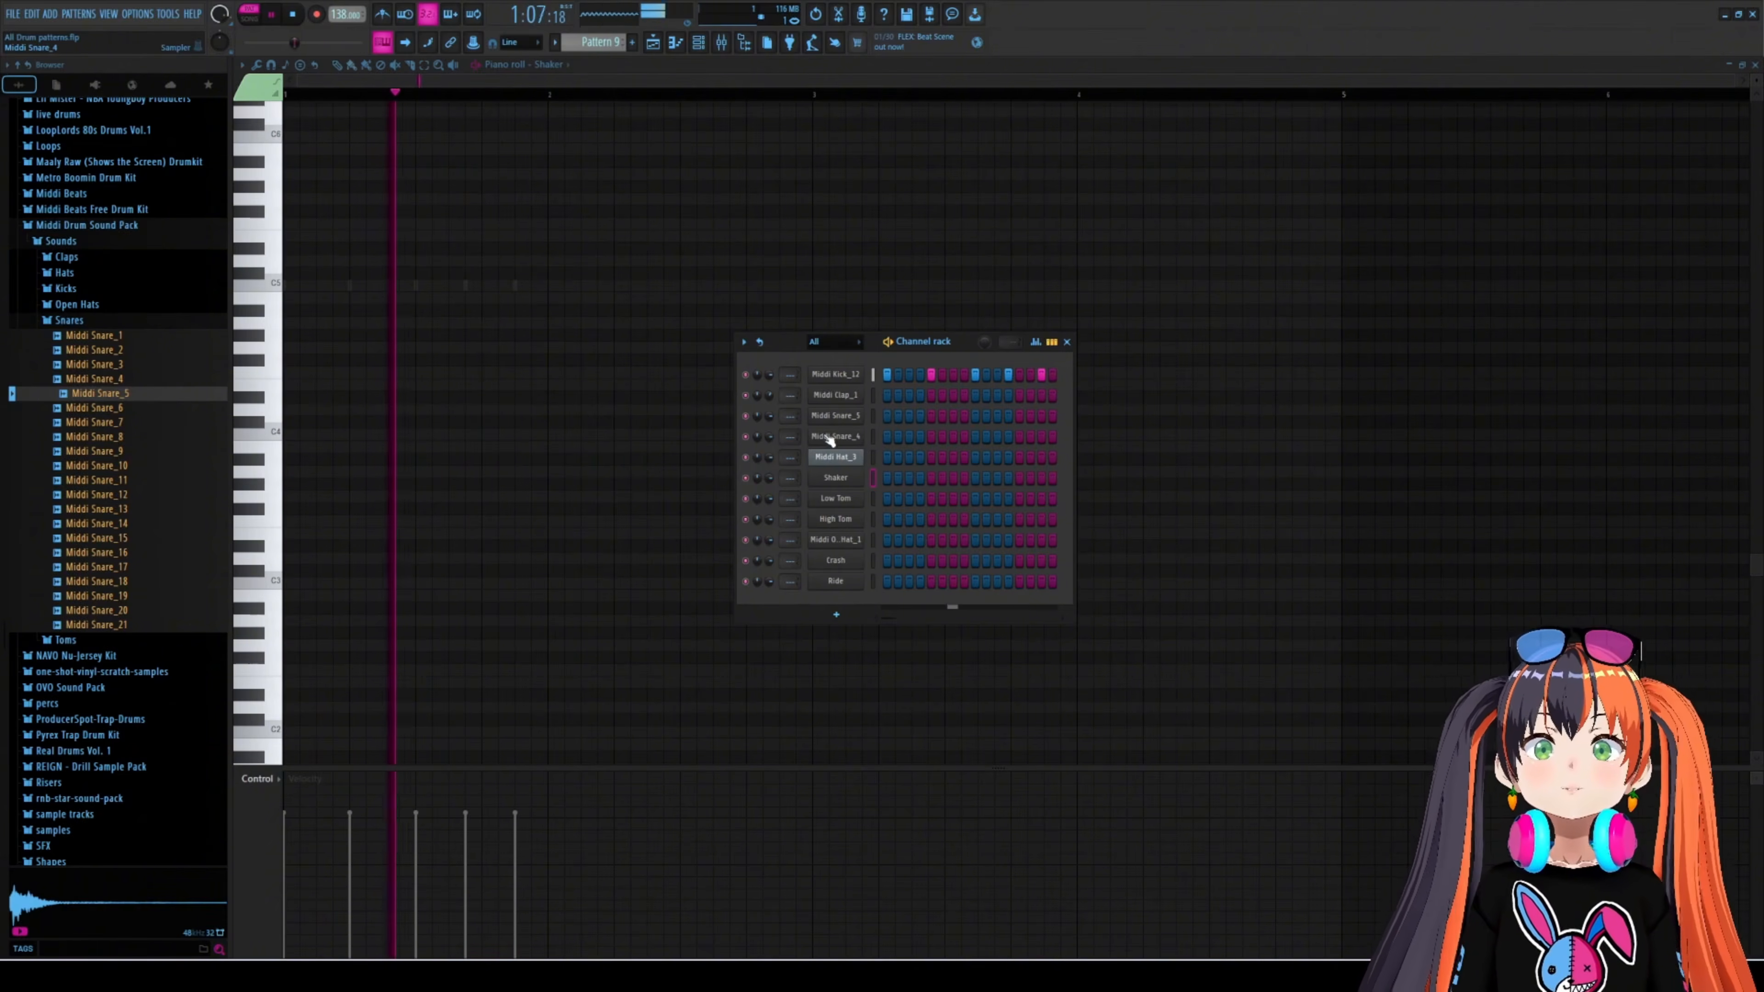
pyautogui.press('space')
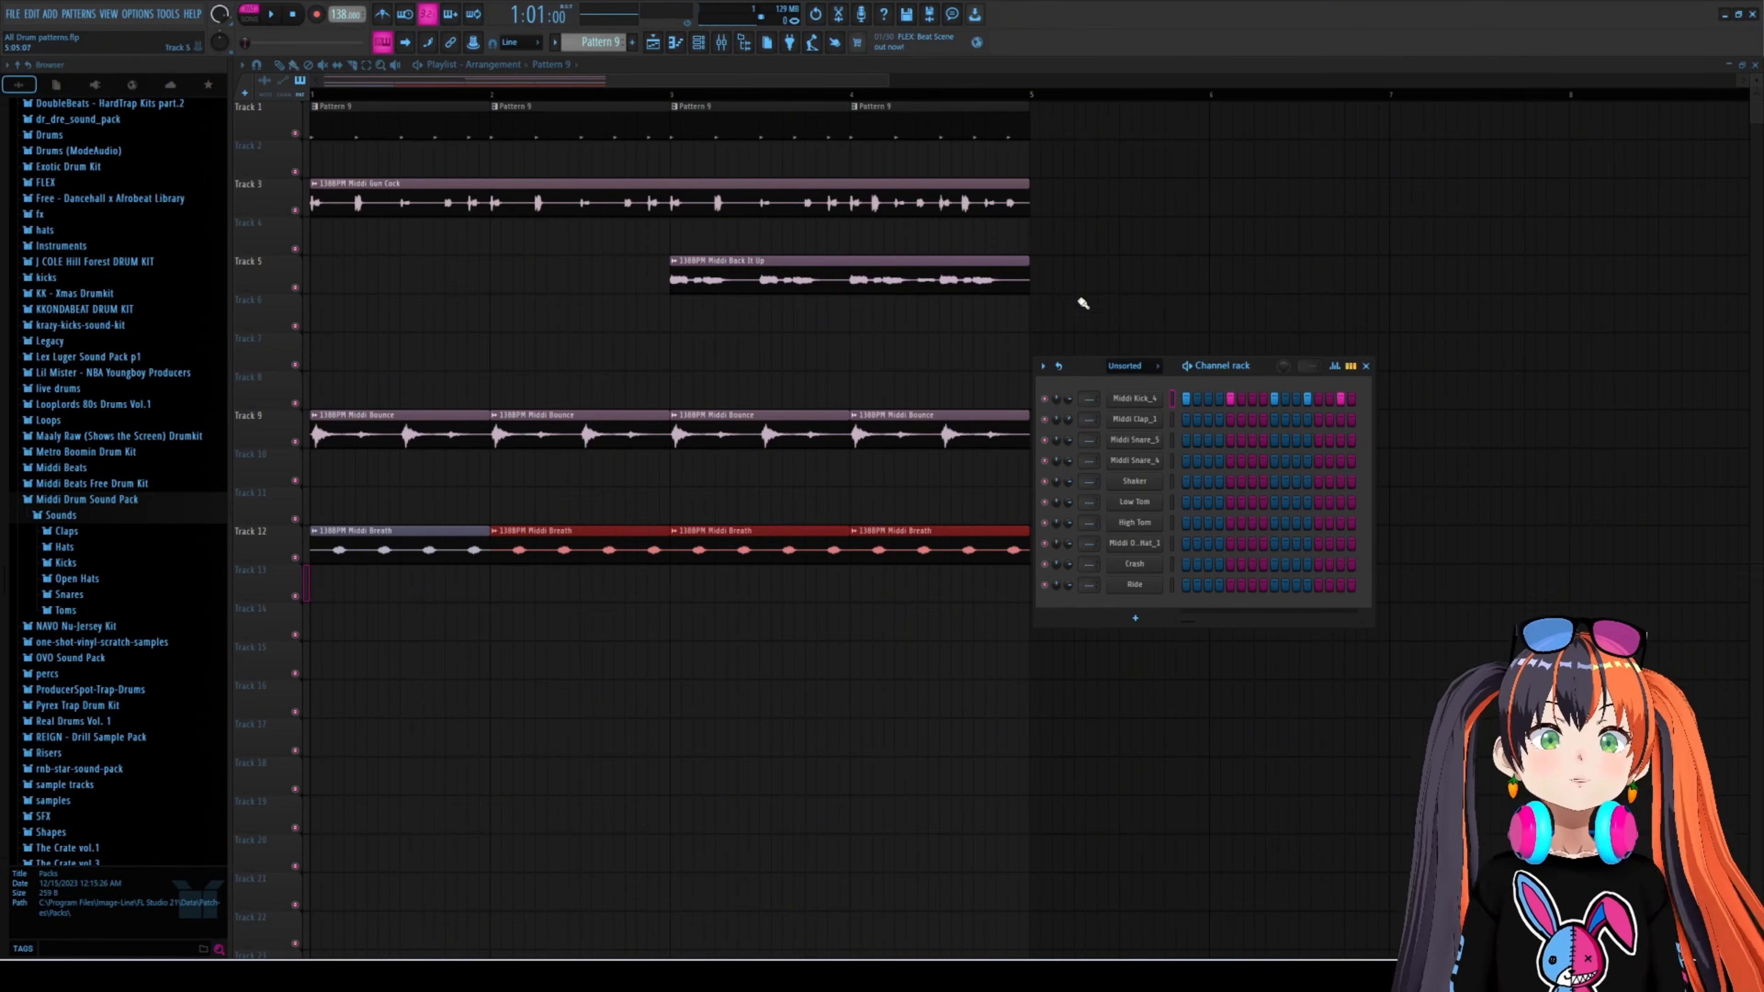
# - Move the channel rack clear of the playlist clips and play Pattern 9 with the Middi Kick_4 sample
pyautogui.moveTo(1073, 369)
pyautogui.mouseDown()
pyautogui.moveTo(1087, 479)
pyautogui.moveTo(1110, 359)
pyautogui.moveTo(1089, 361)
pyautogui.mouseUp()
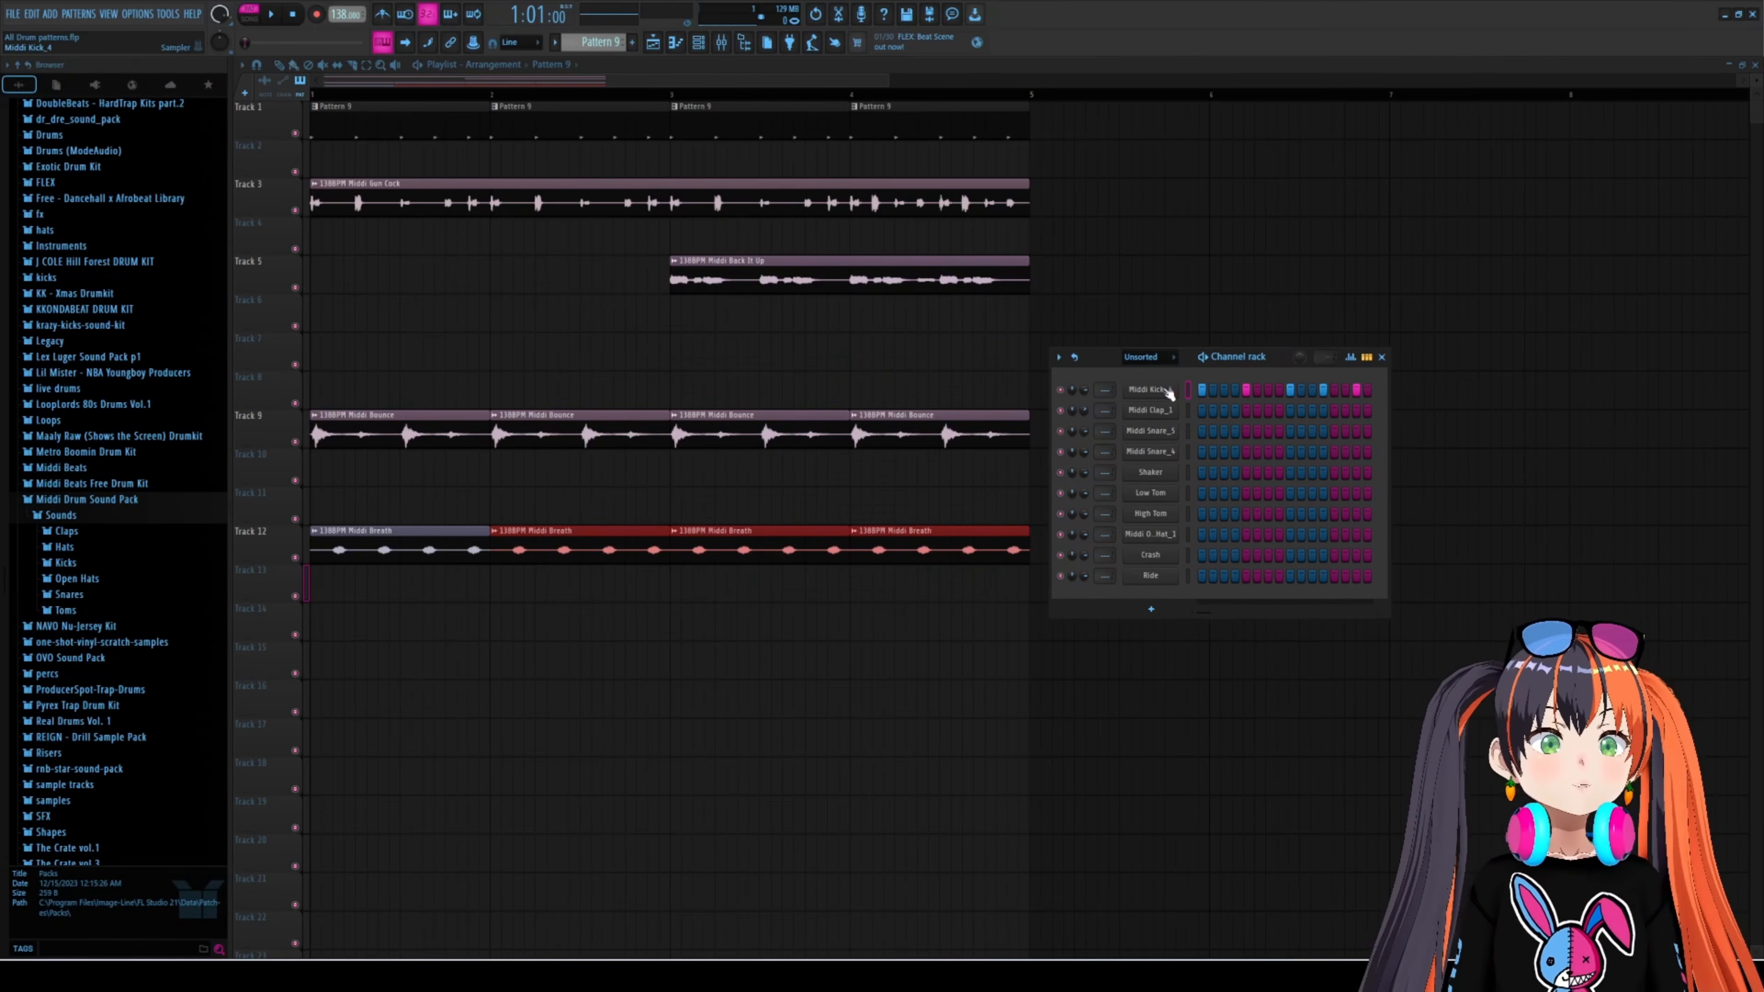
pyautogui.click(273, 16)
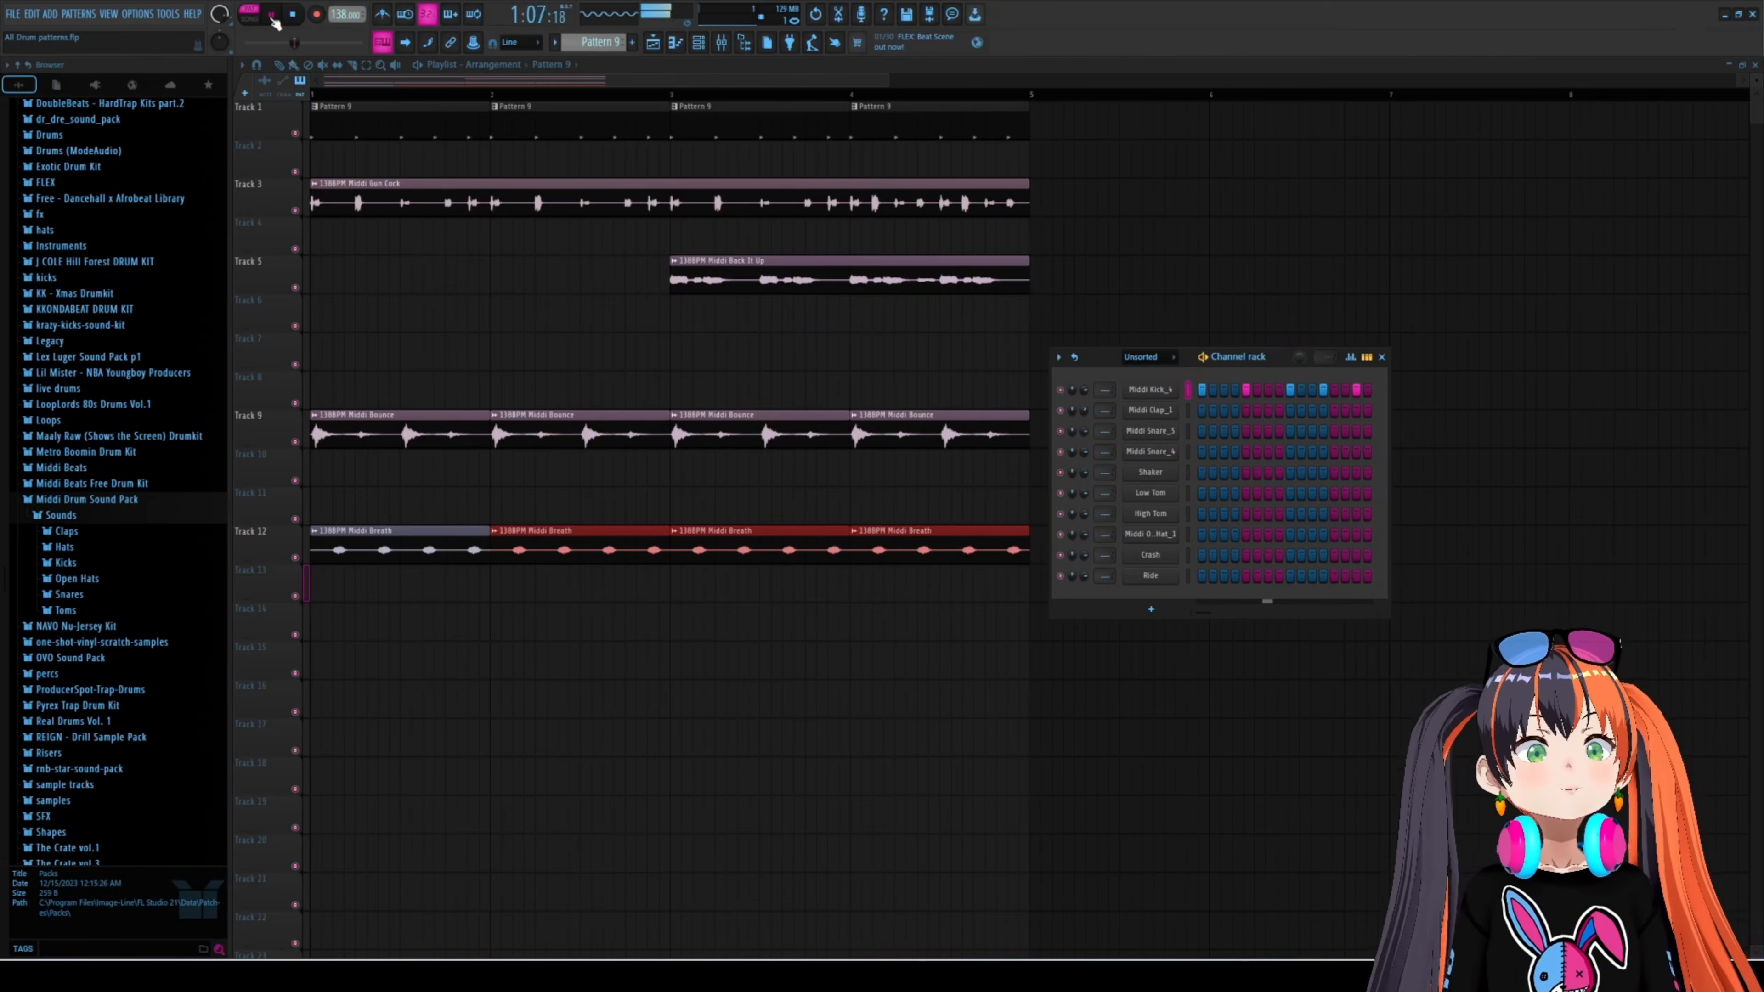
pyautogui.press('space')
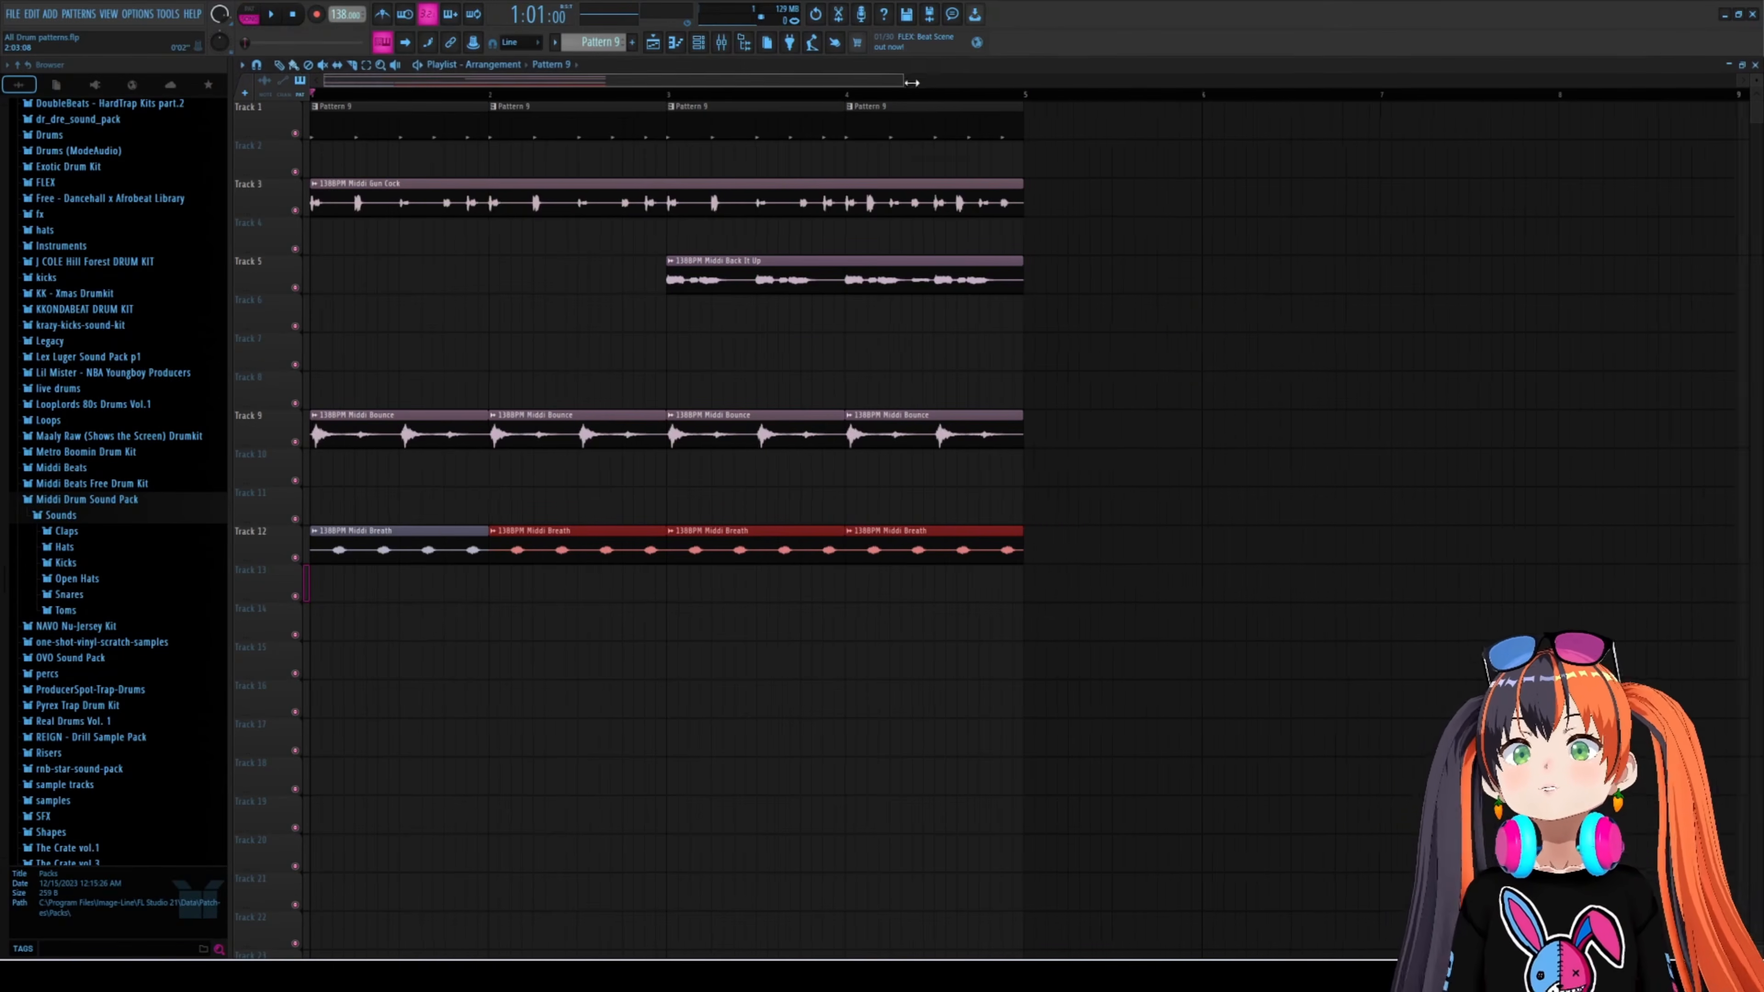
# - Widen the playlist's visible range slightly and play the arrangement of Pattern 9 with the 138BPM Middi vocal and percussion loops
pyautogui.press('F6')
pyautogui.moveTo(911, 85); pyautogui.dragTo(922, 89)
pyautogui.press('F6')
pyautogui.press('space')
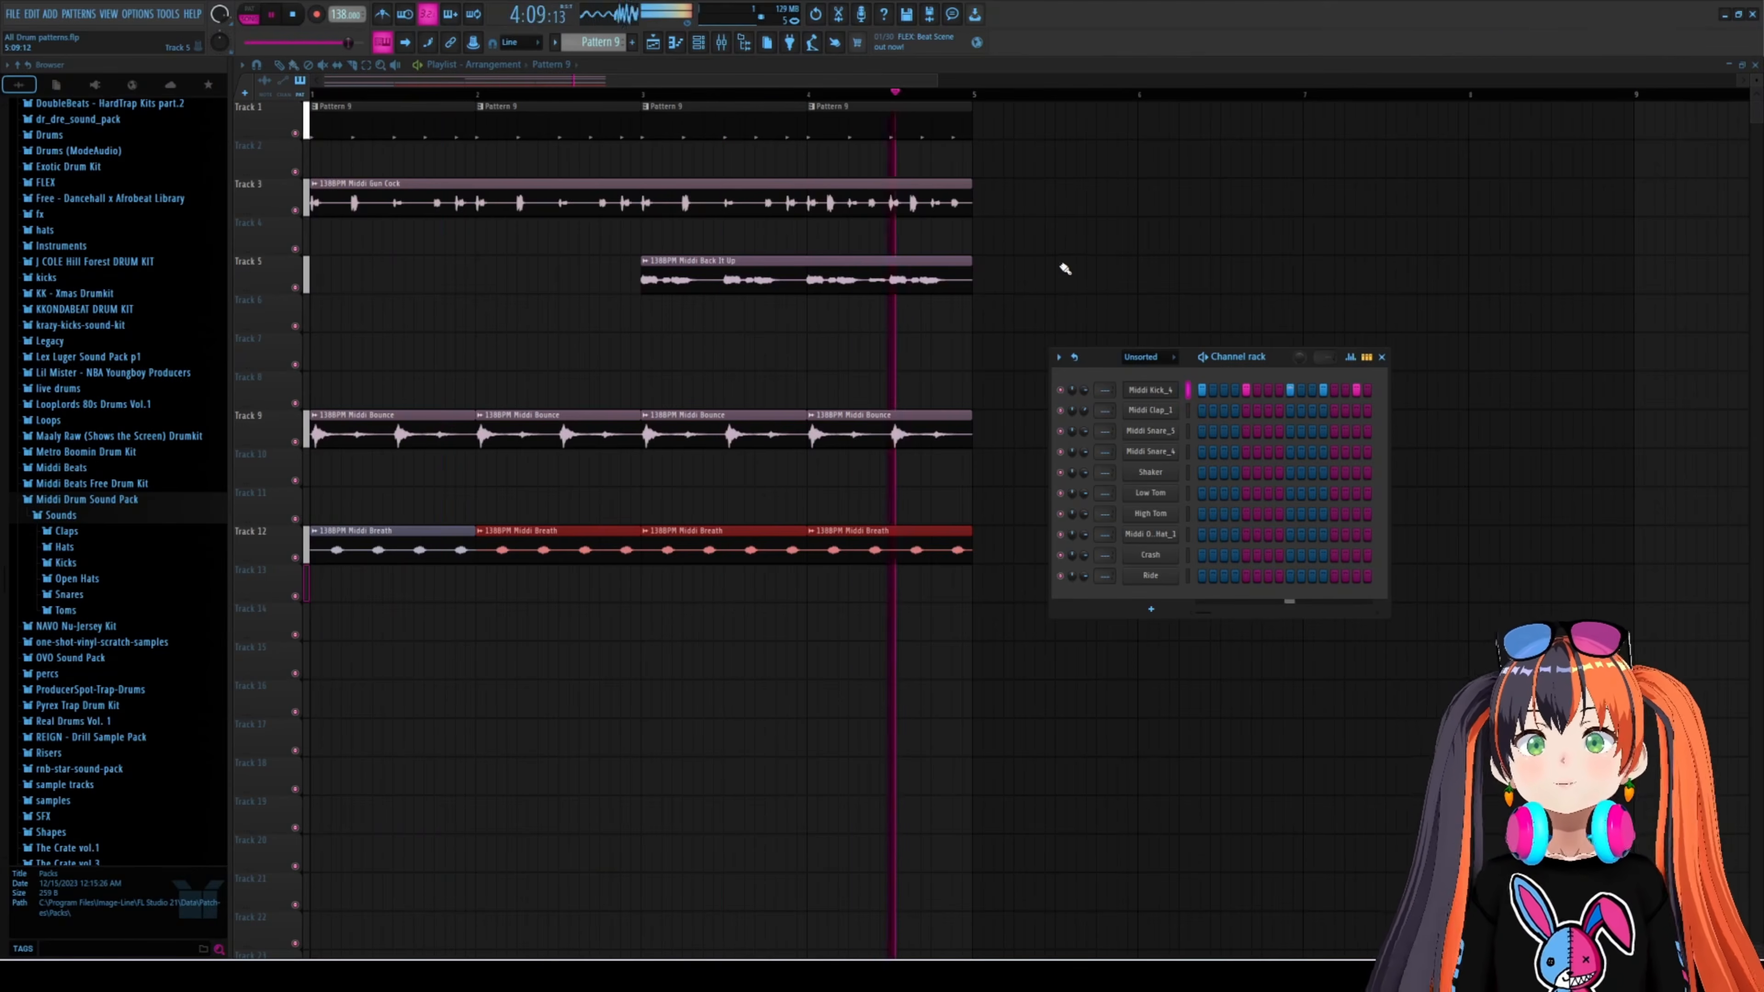
pyautogui.press('space')
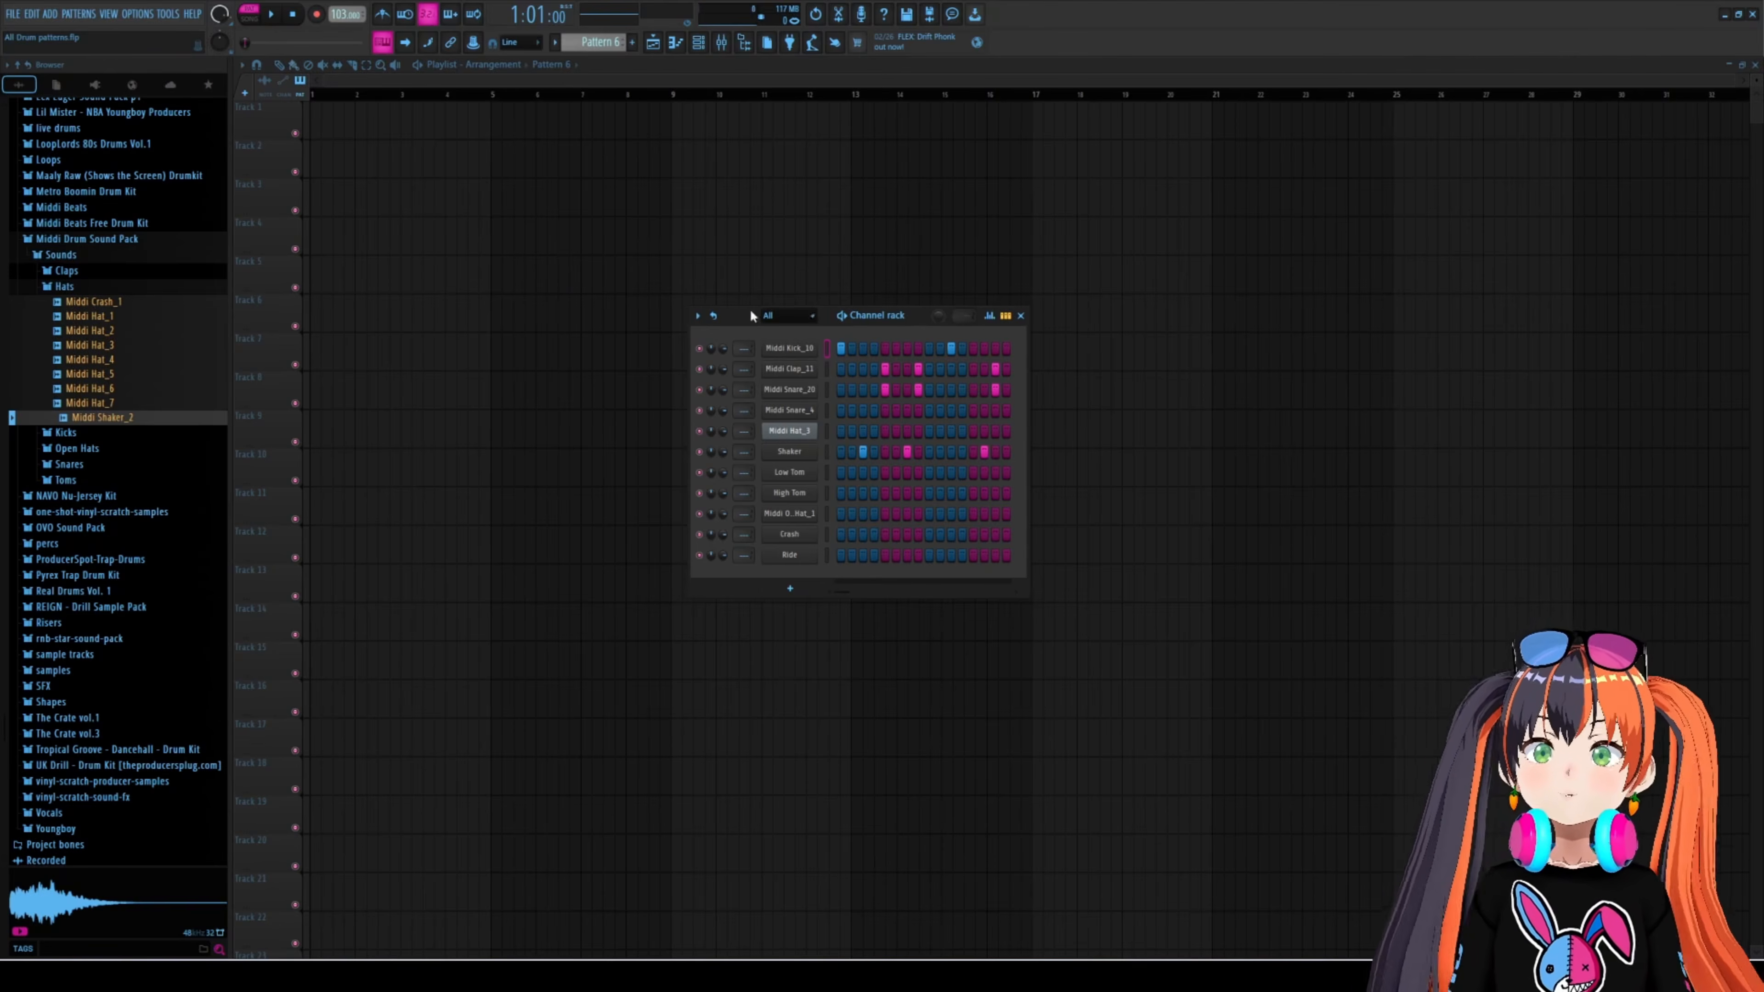
# - Play Pattern 6 in its basic version and in the version with extra snare, hat, shaker and open hat hits
pyautogui.press('space')
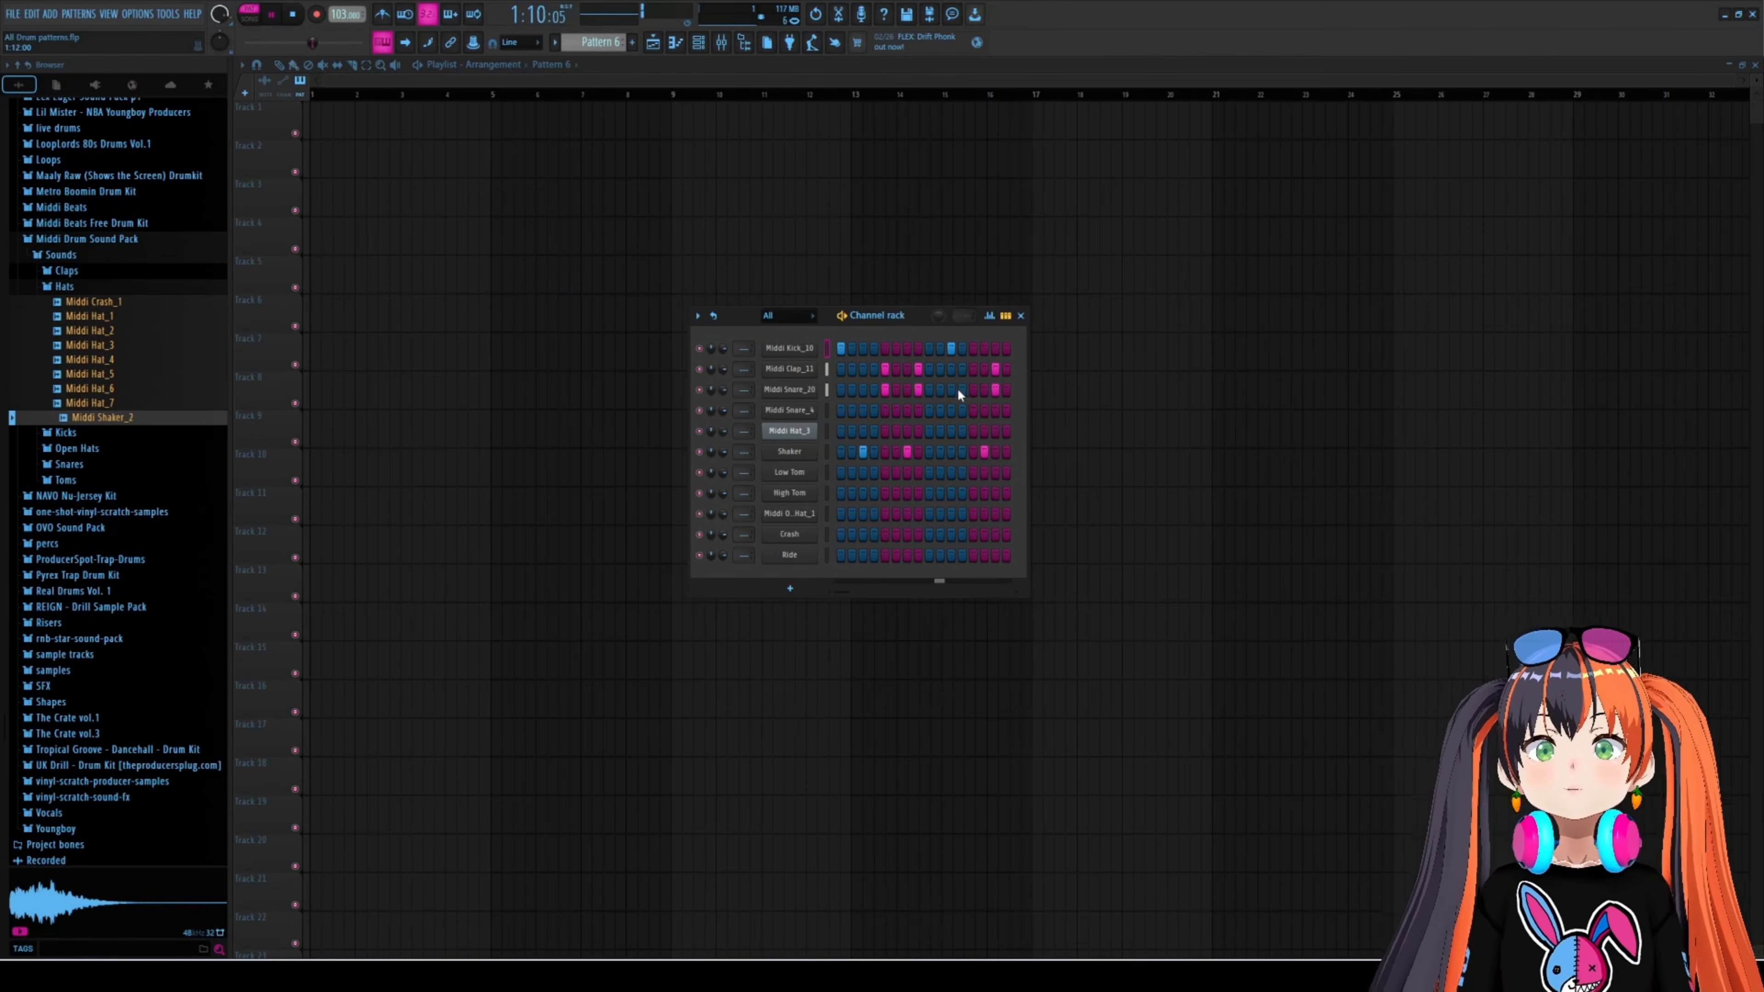
pyautogui.press('space')
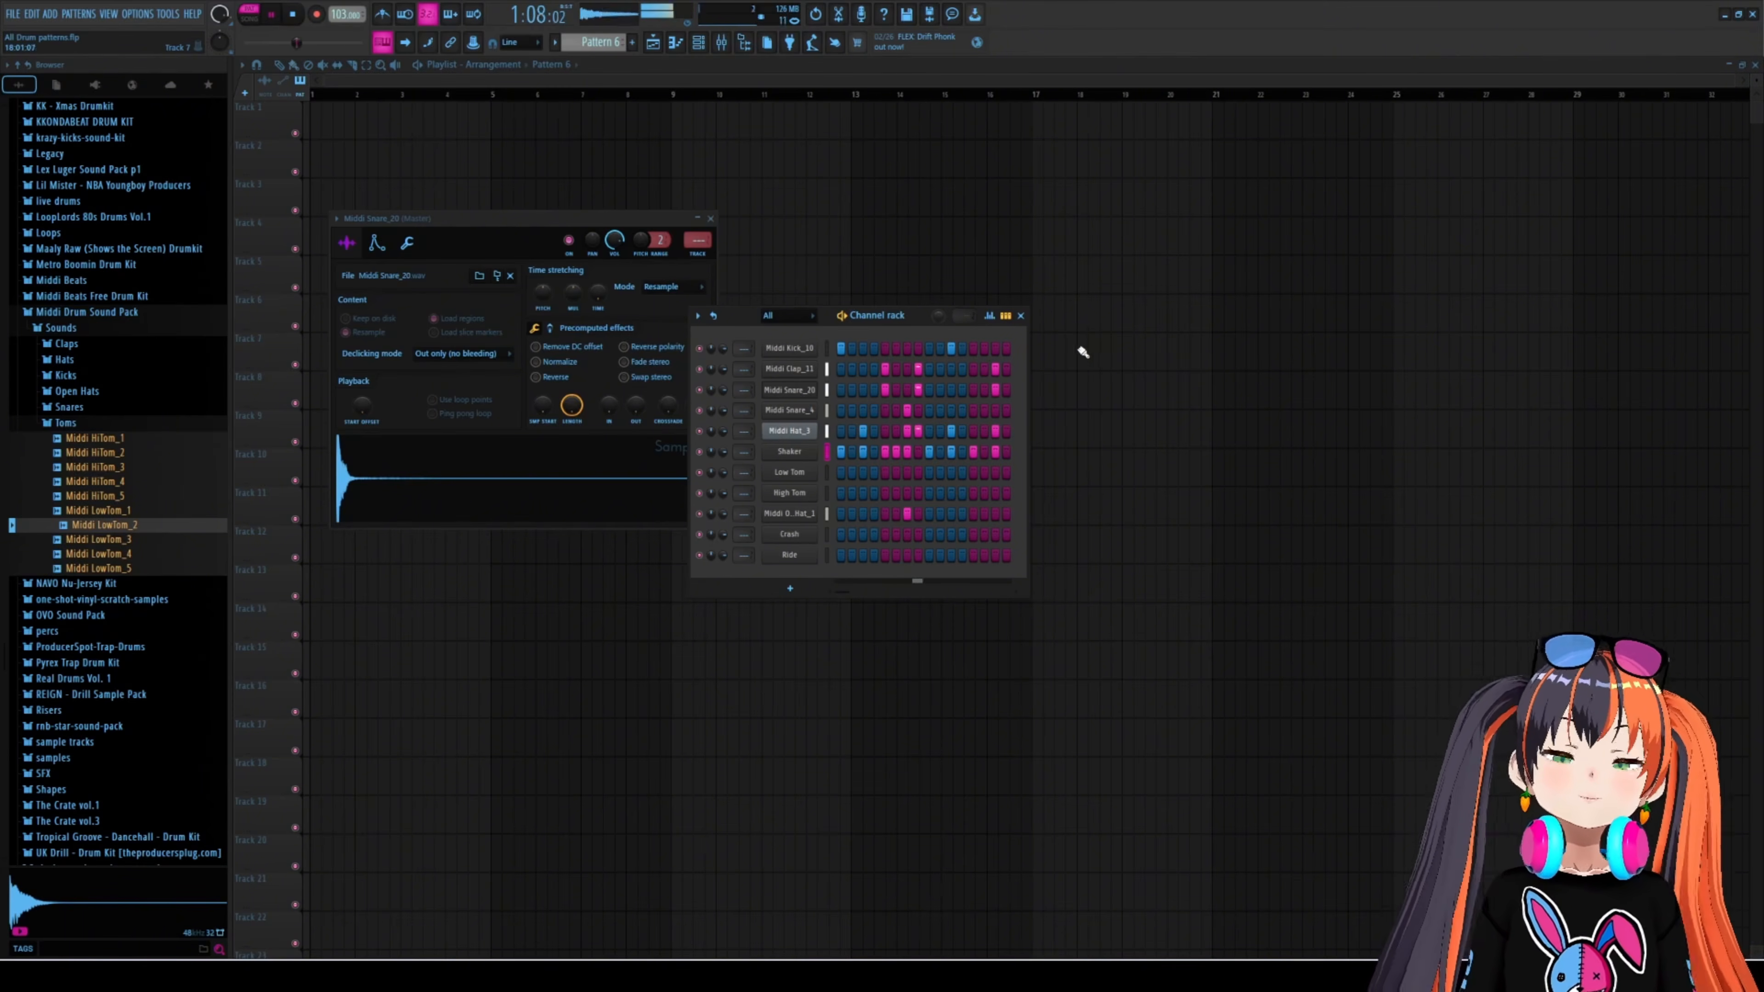
pyautogui.press('space')
# - Switch to Pattern 7 and play its kick, clap, snare and shaker rhythm
pyautogui.press('KP_Add')
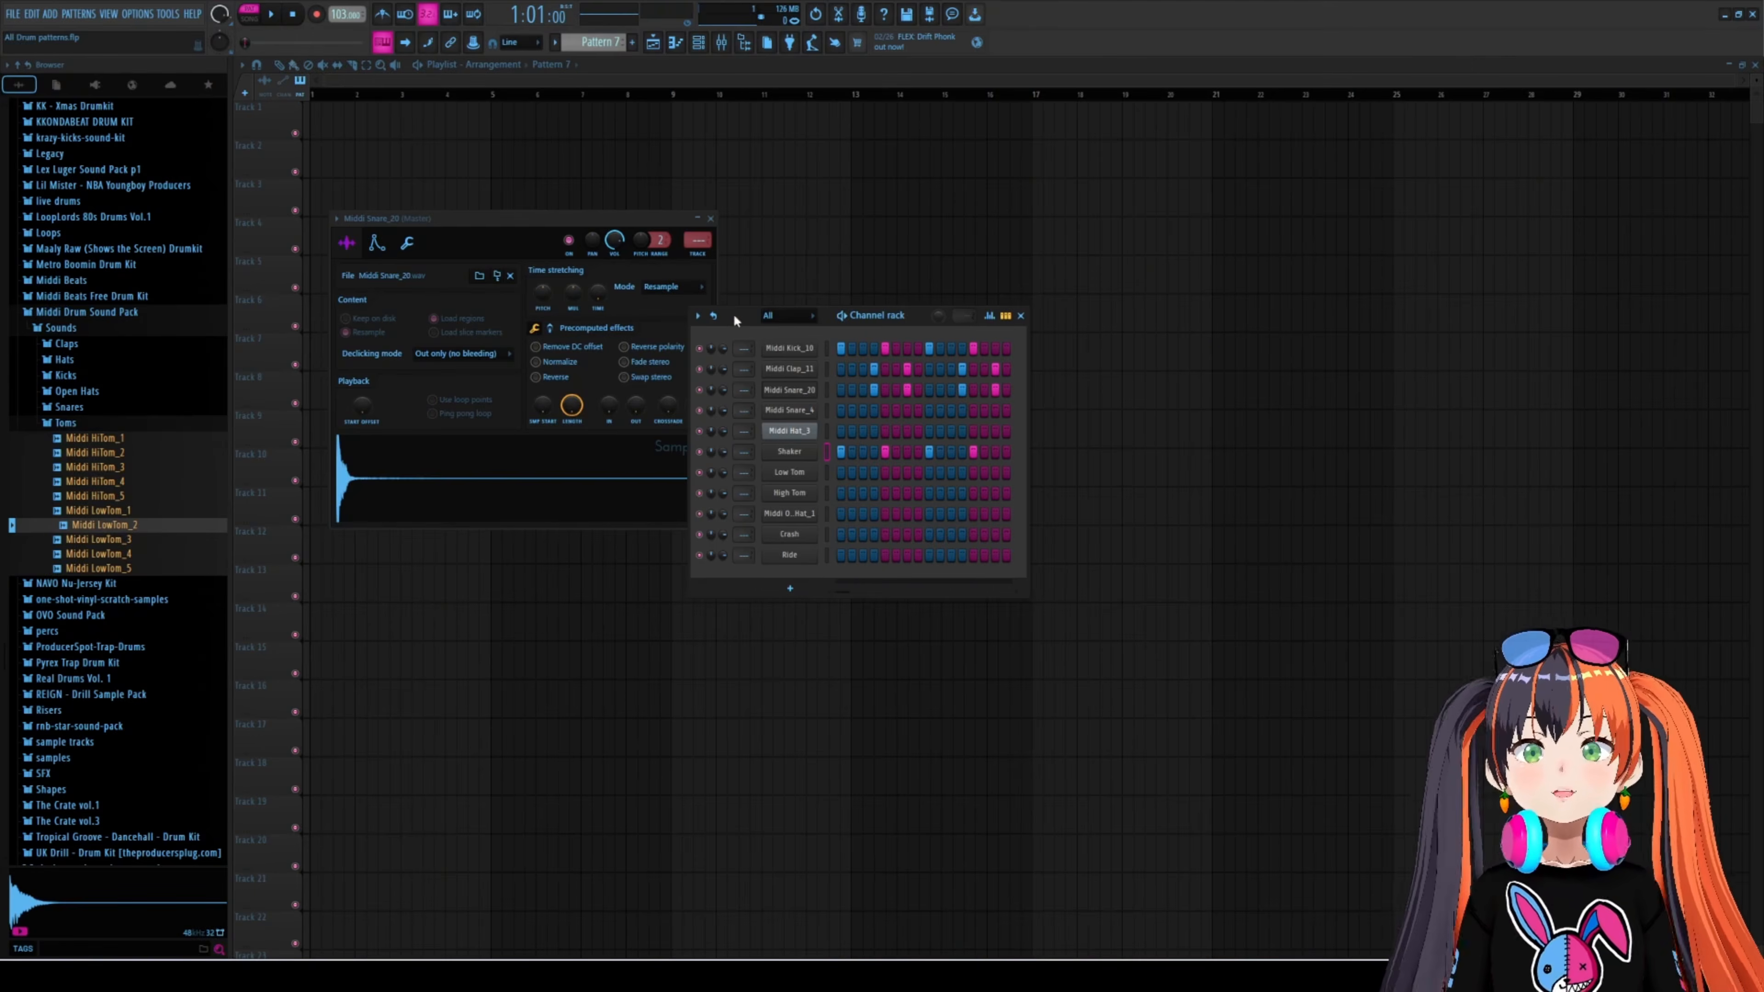
pyautogui.press('space')
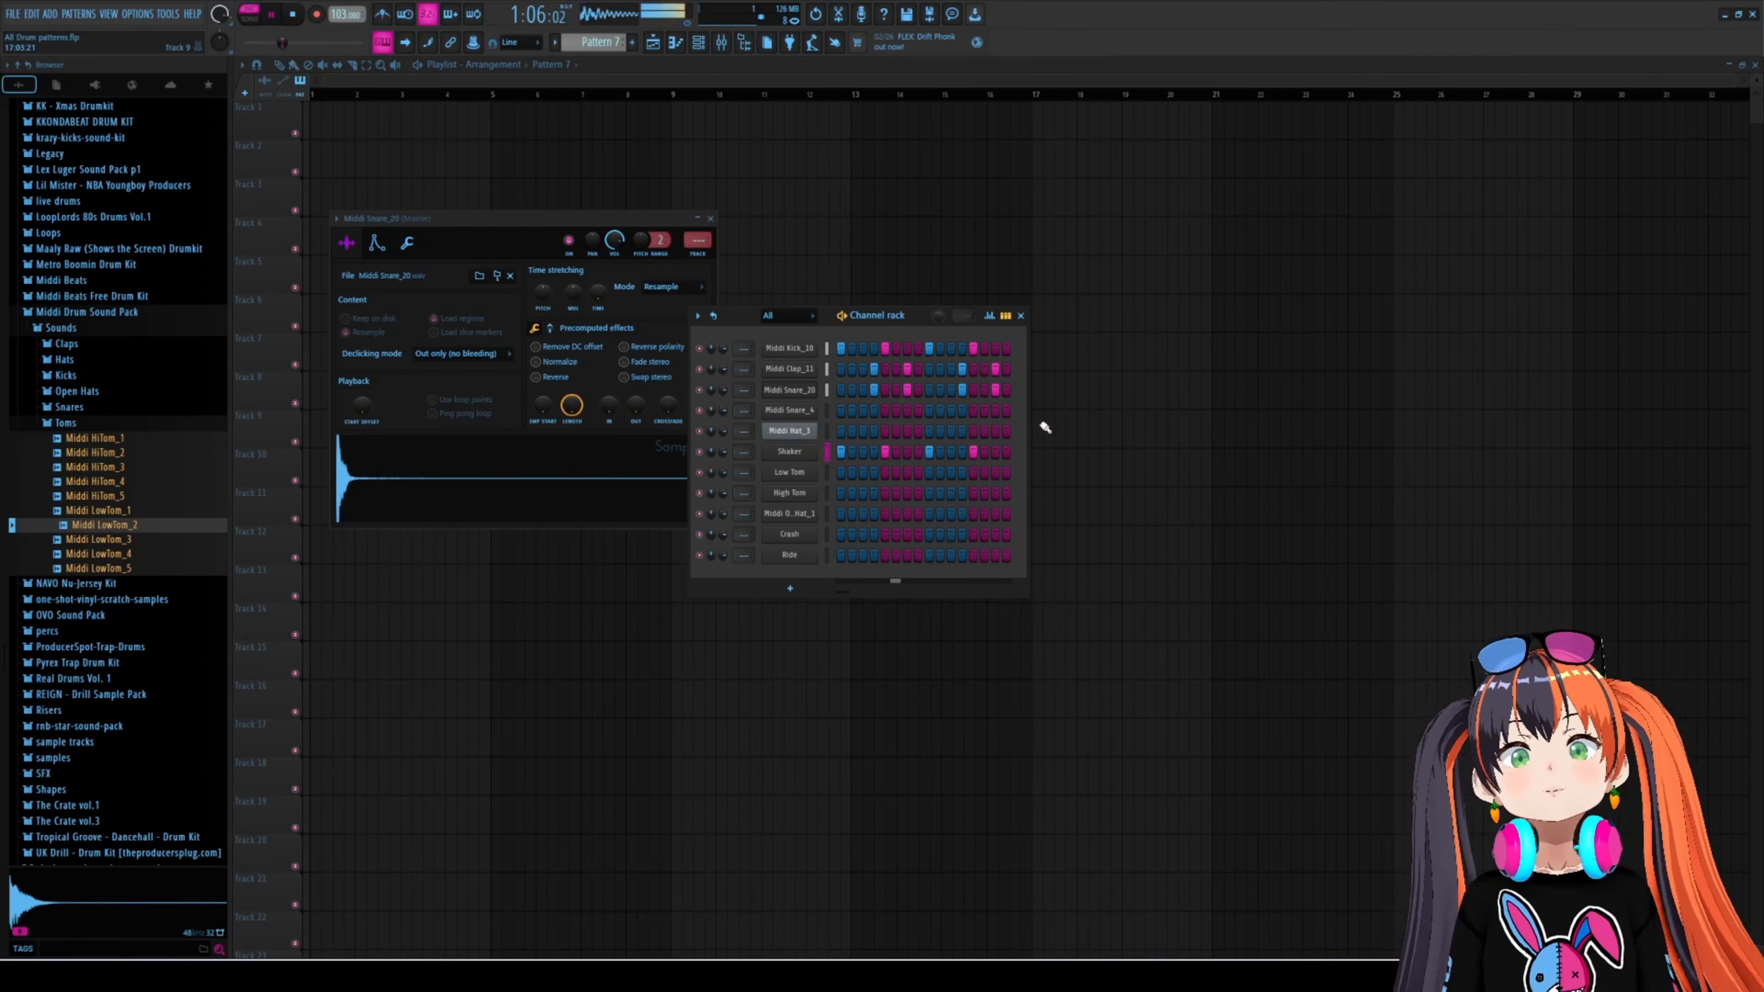
pyautogui.press('space')
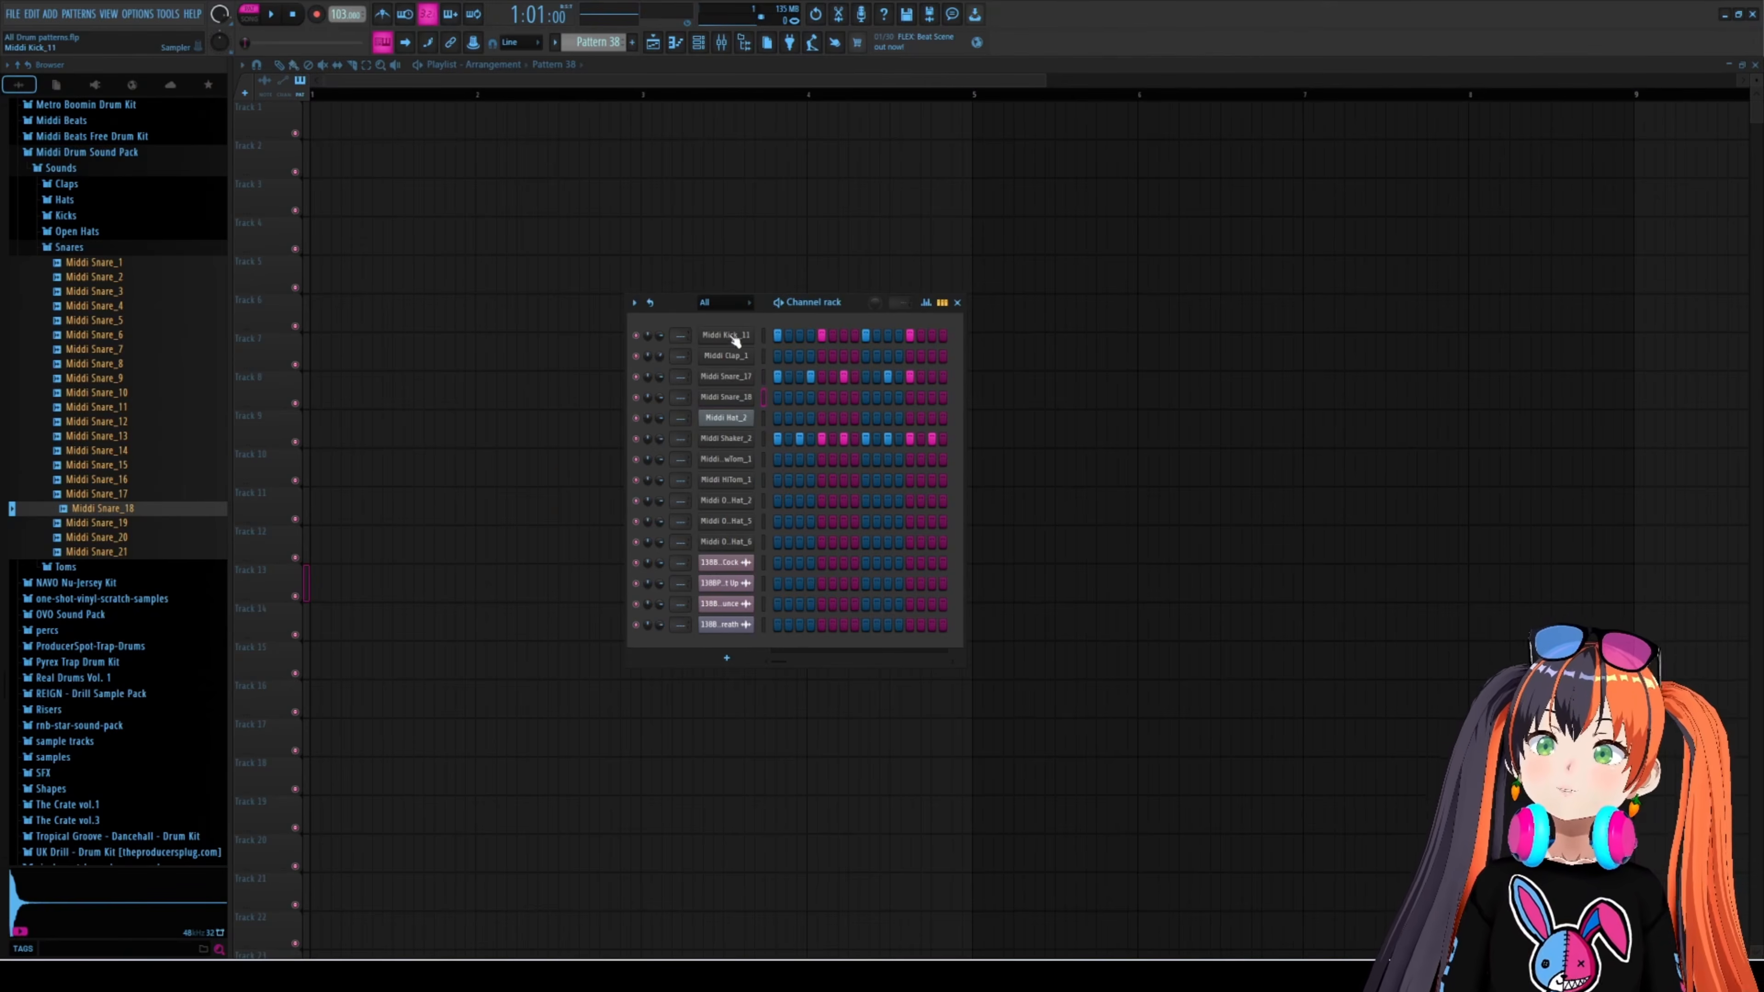
# - Audition the channel samples of Pattern 38 in the sampler, including Middi Kick_11, Middi Snare_17, Middi Shaker_2 and Middi Snare_18
pyautogui.click(728, 336)
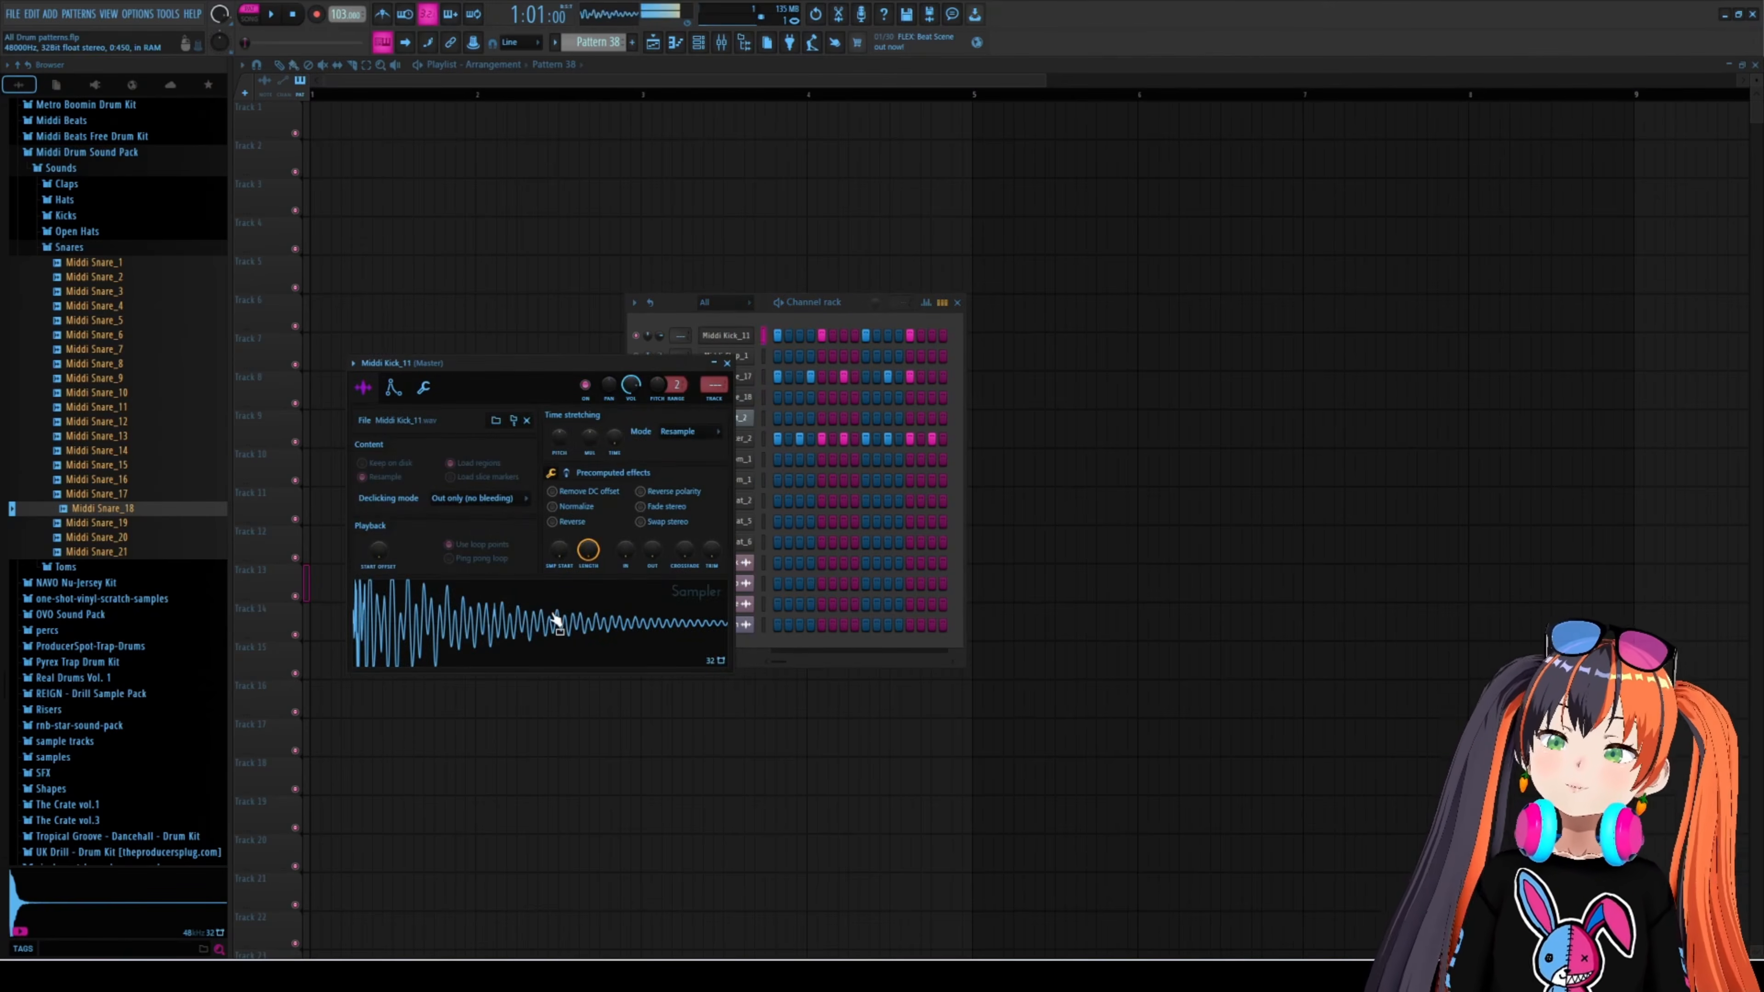
pyautogui.press('Down')
pyautogui.press('Down')
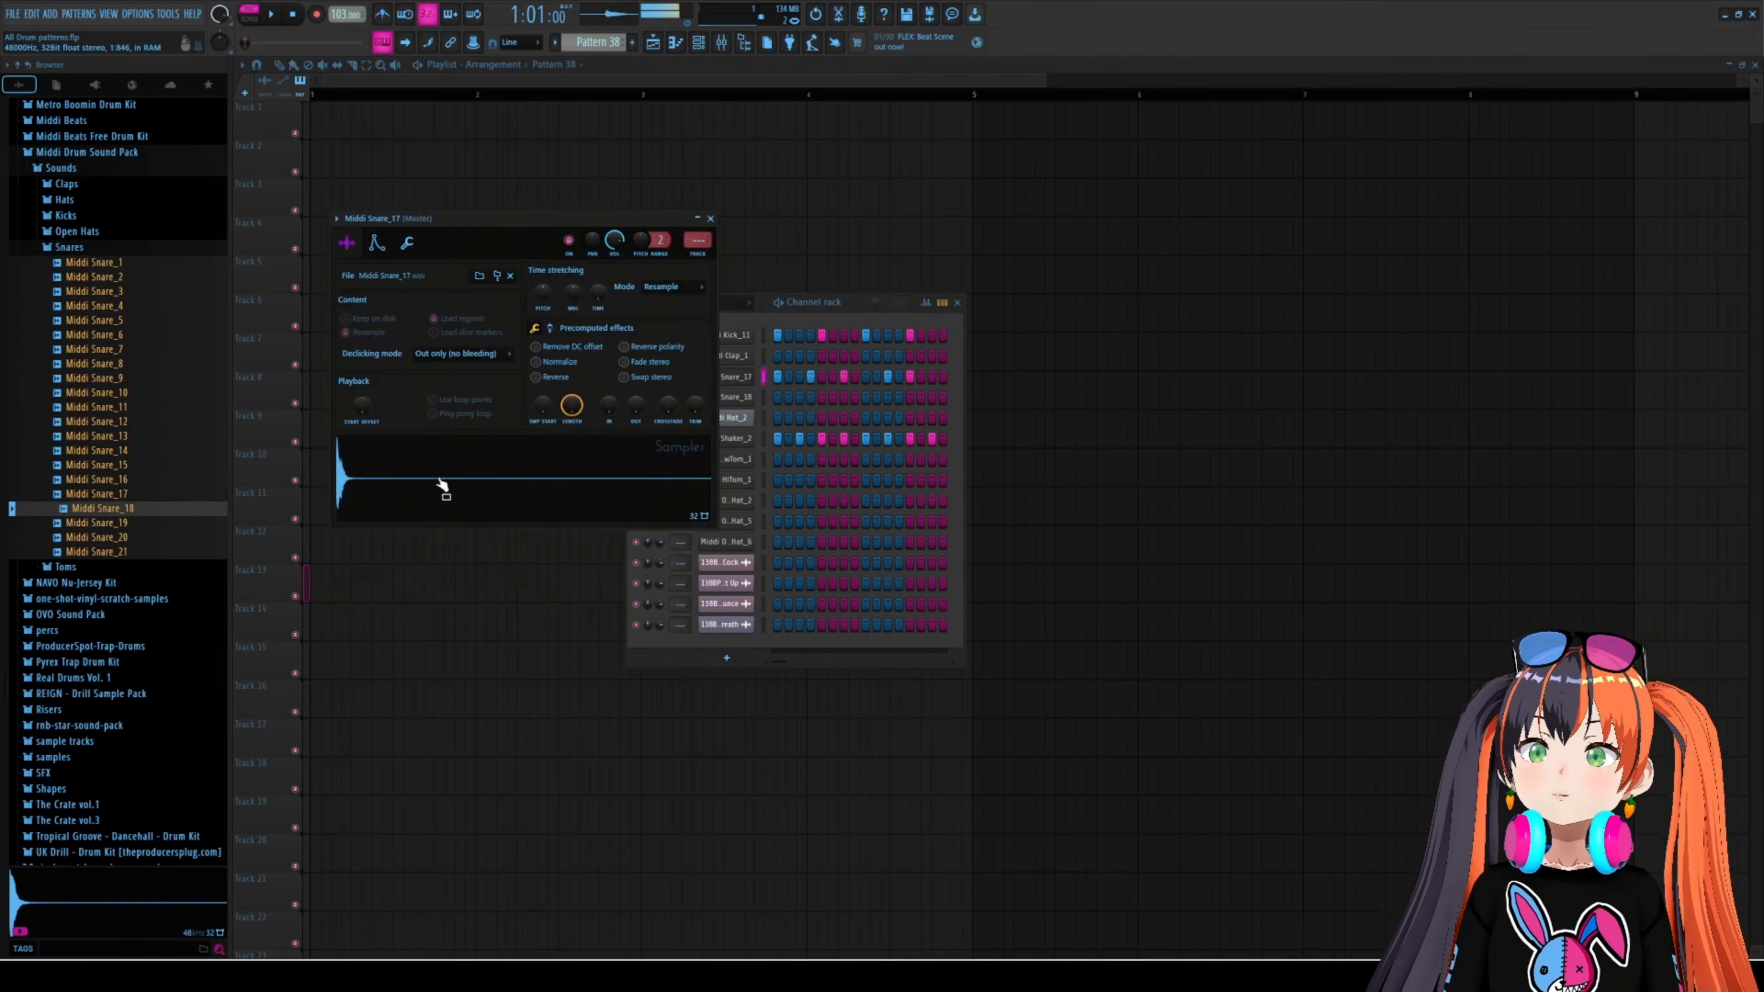
pyautogui.press('Down')
pyautogui.press('Down')
pyautogui.press('Down')
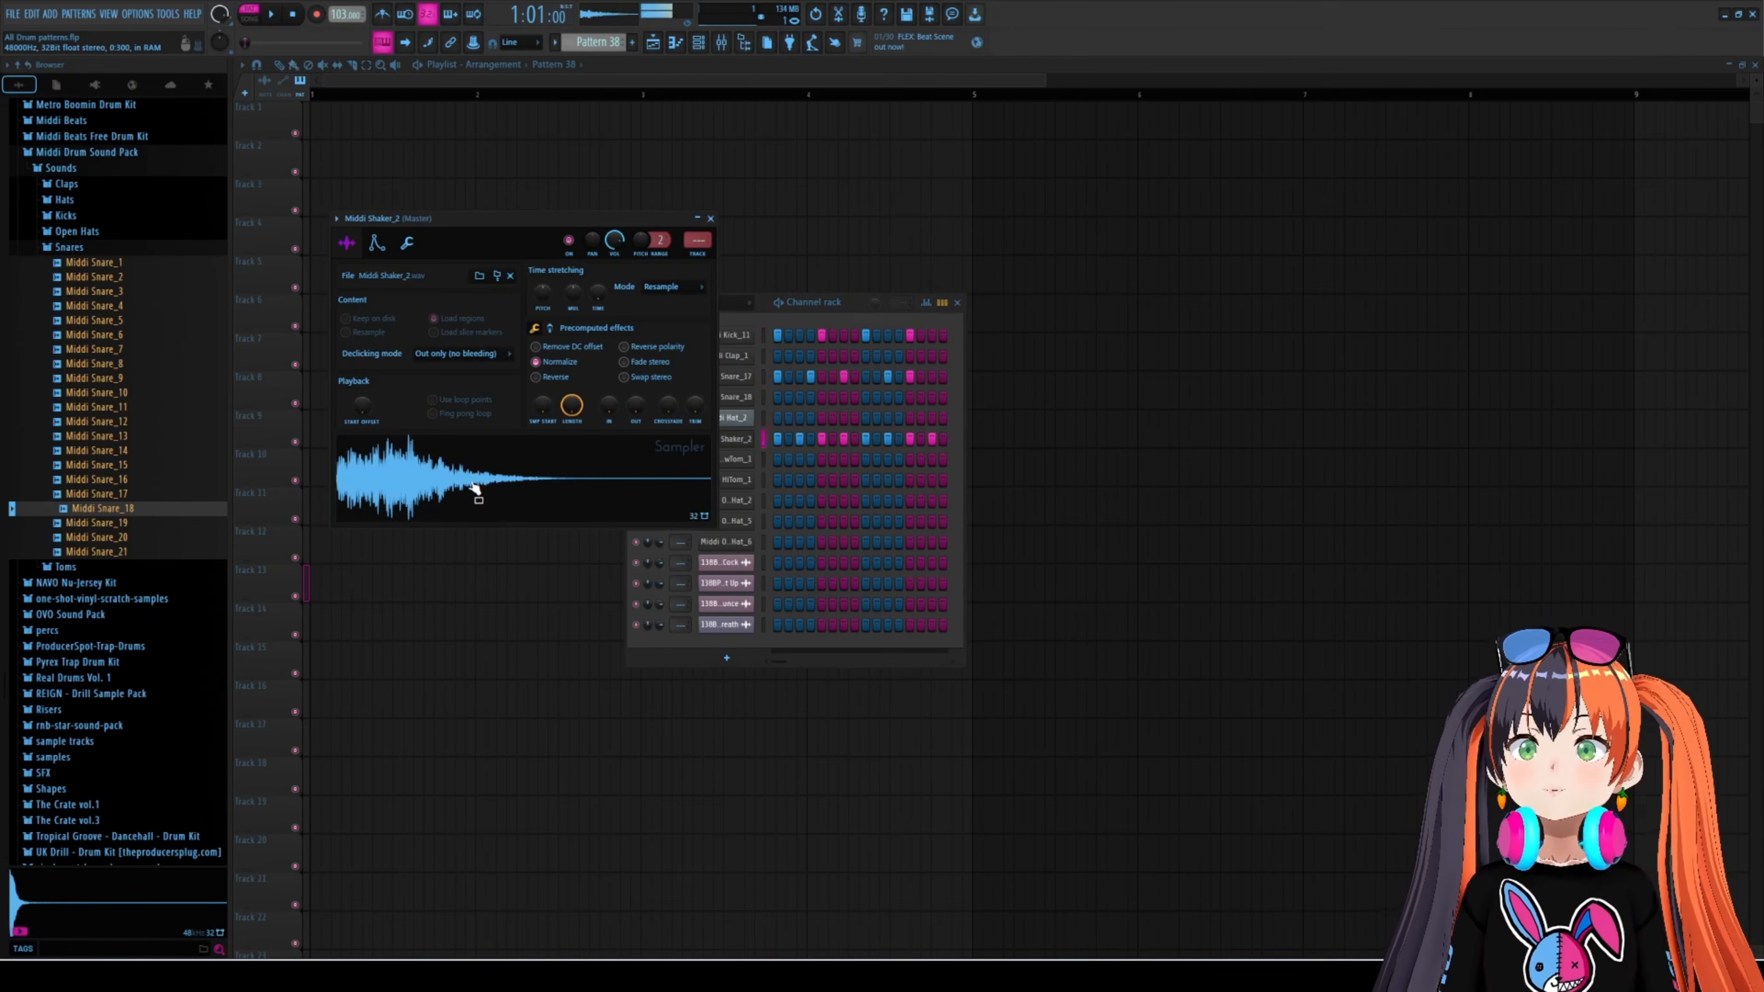
pyautogui.press('Up')
pyautogui.press('Up')
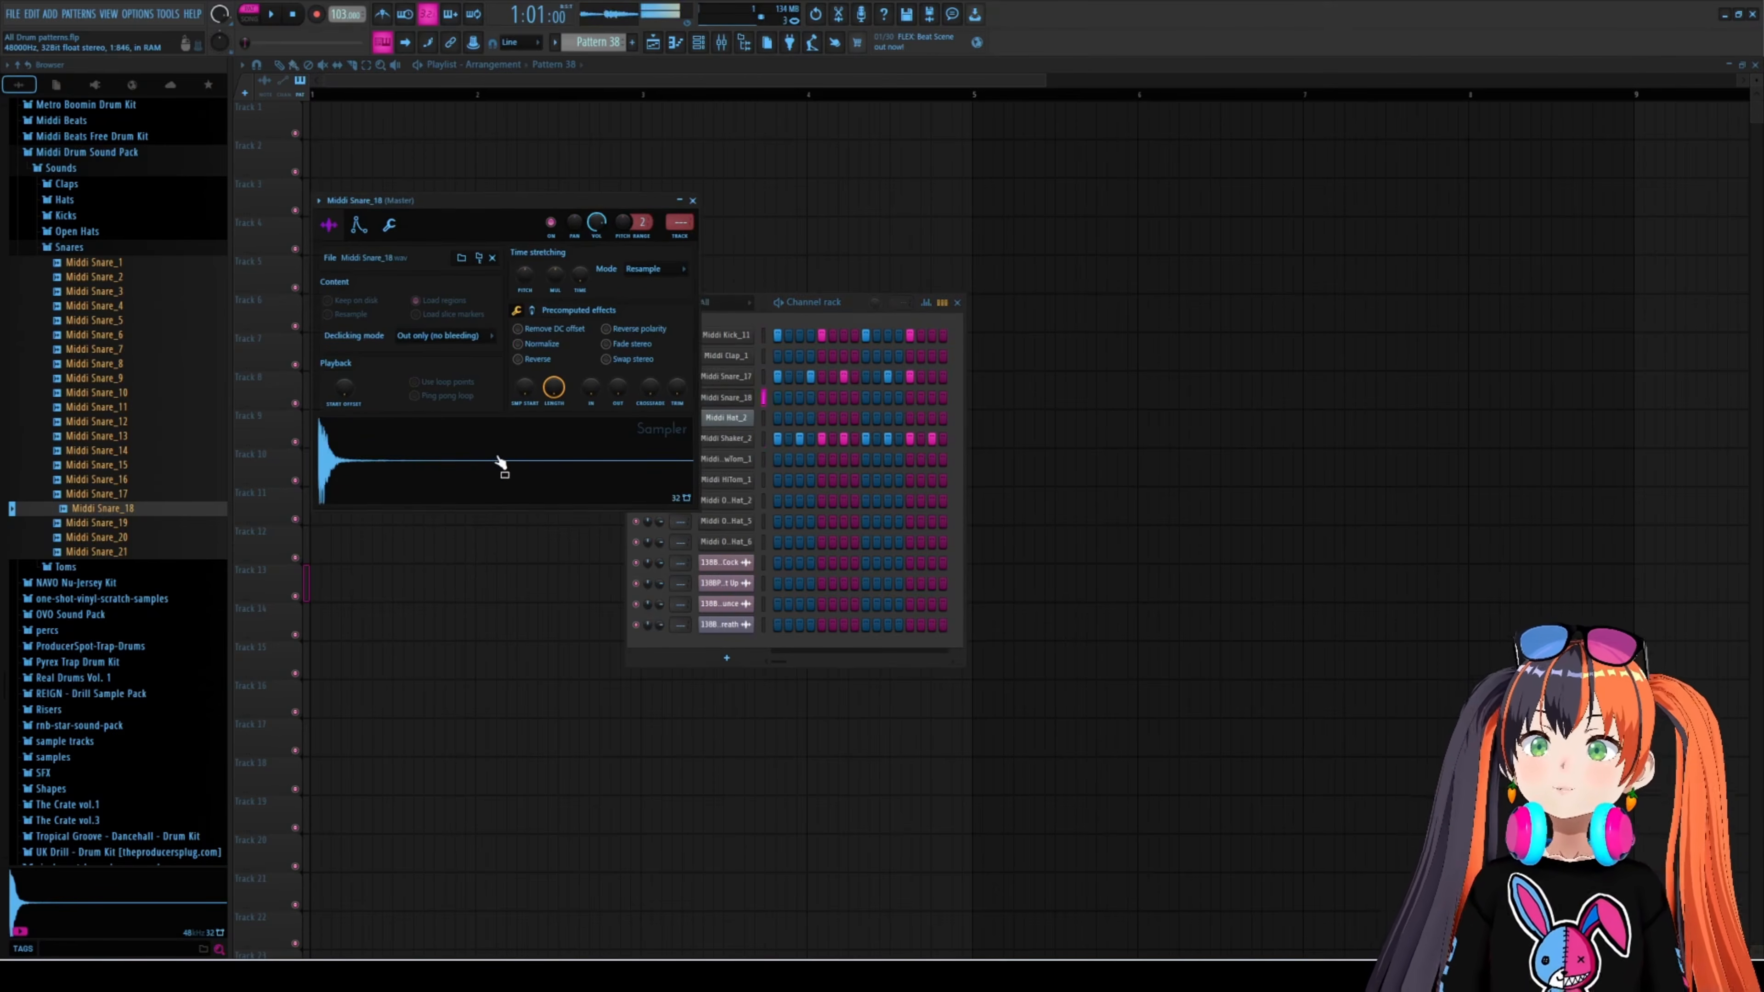
pyautogui.press('Up')
pyautogui.press('Up')
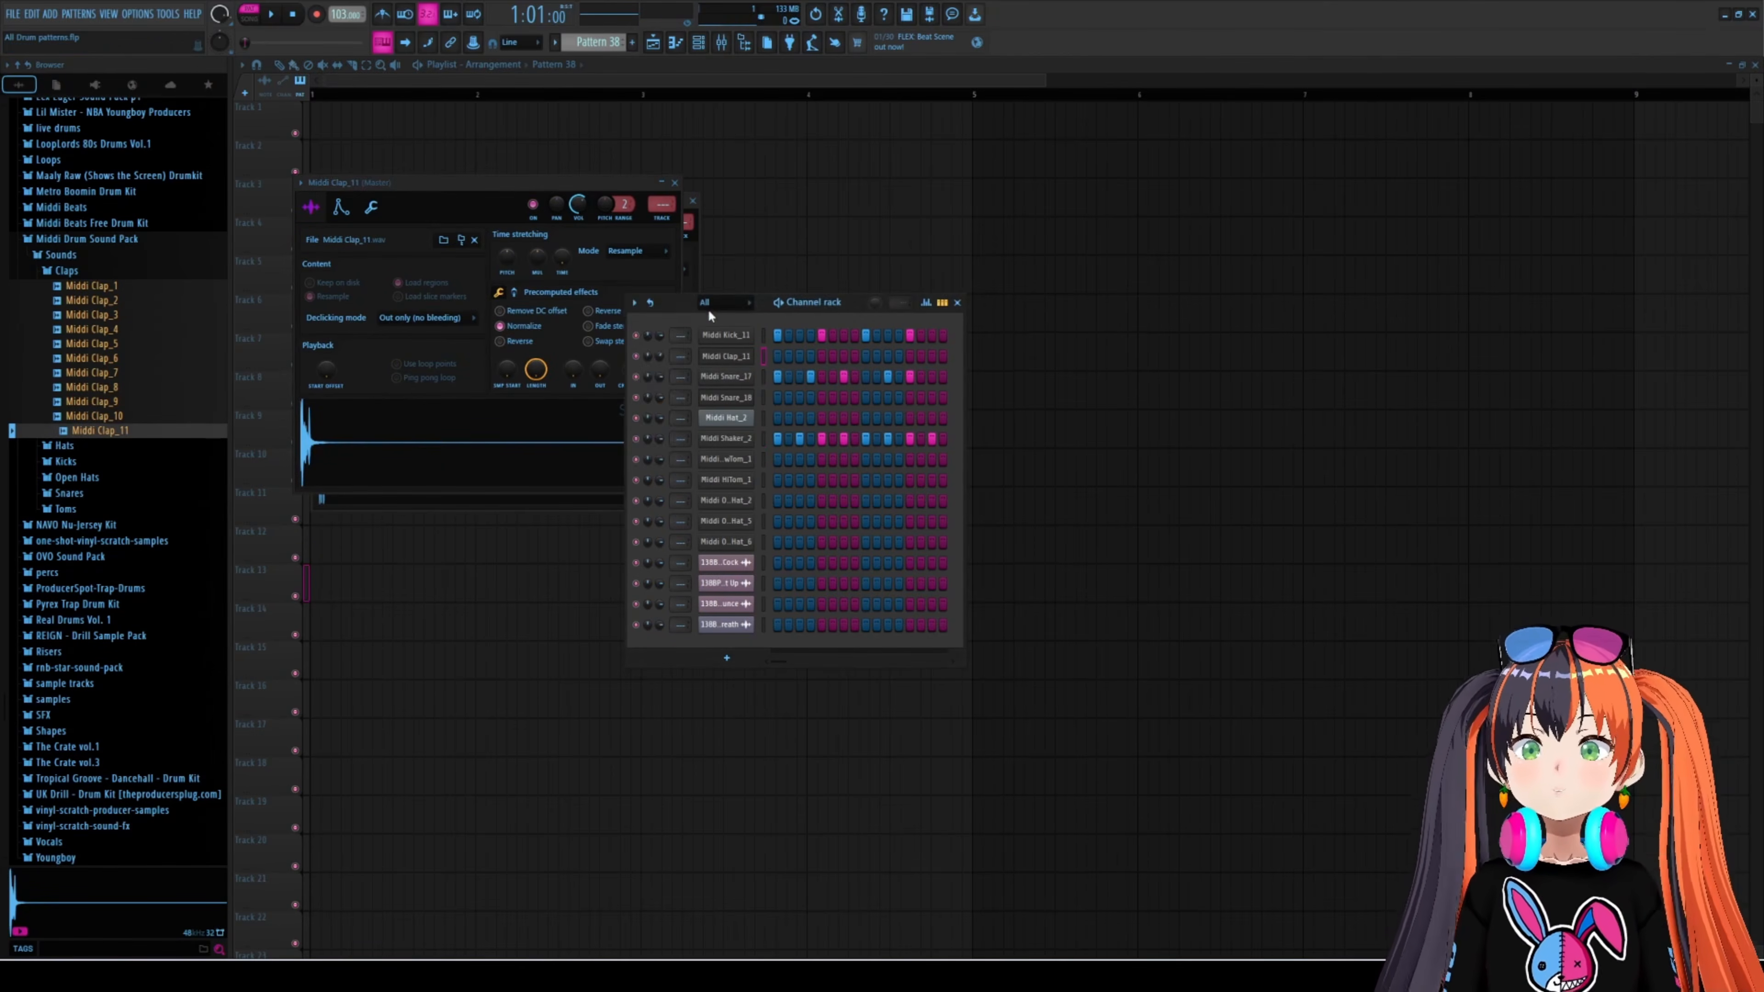
# - Reposition the channel rack and play Pattern 38 in its basic version and with the extra clap and snare hits
pyautogui.moveTo(709, 308); pyautogui.dragTo(777, 313)
pyautogui.press('space')
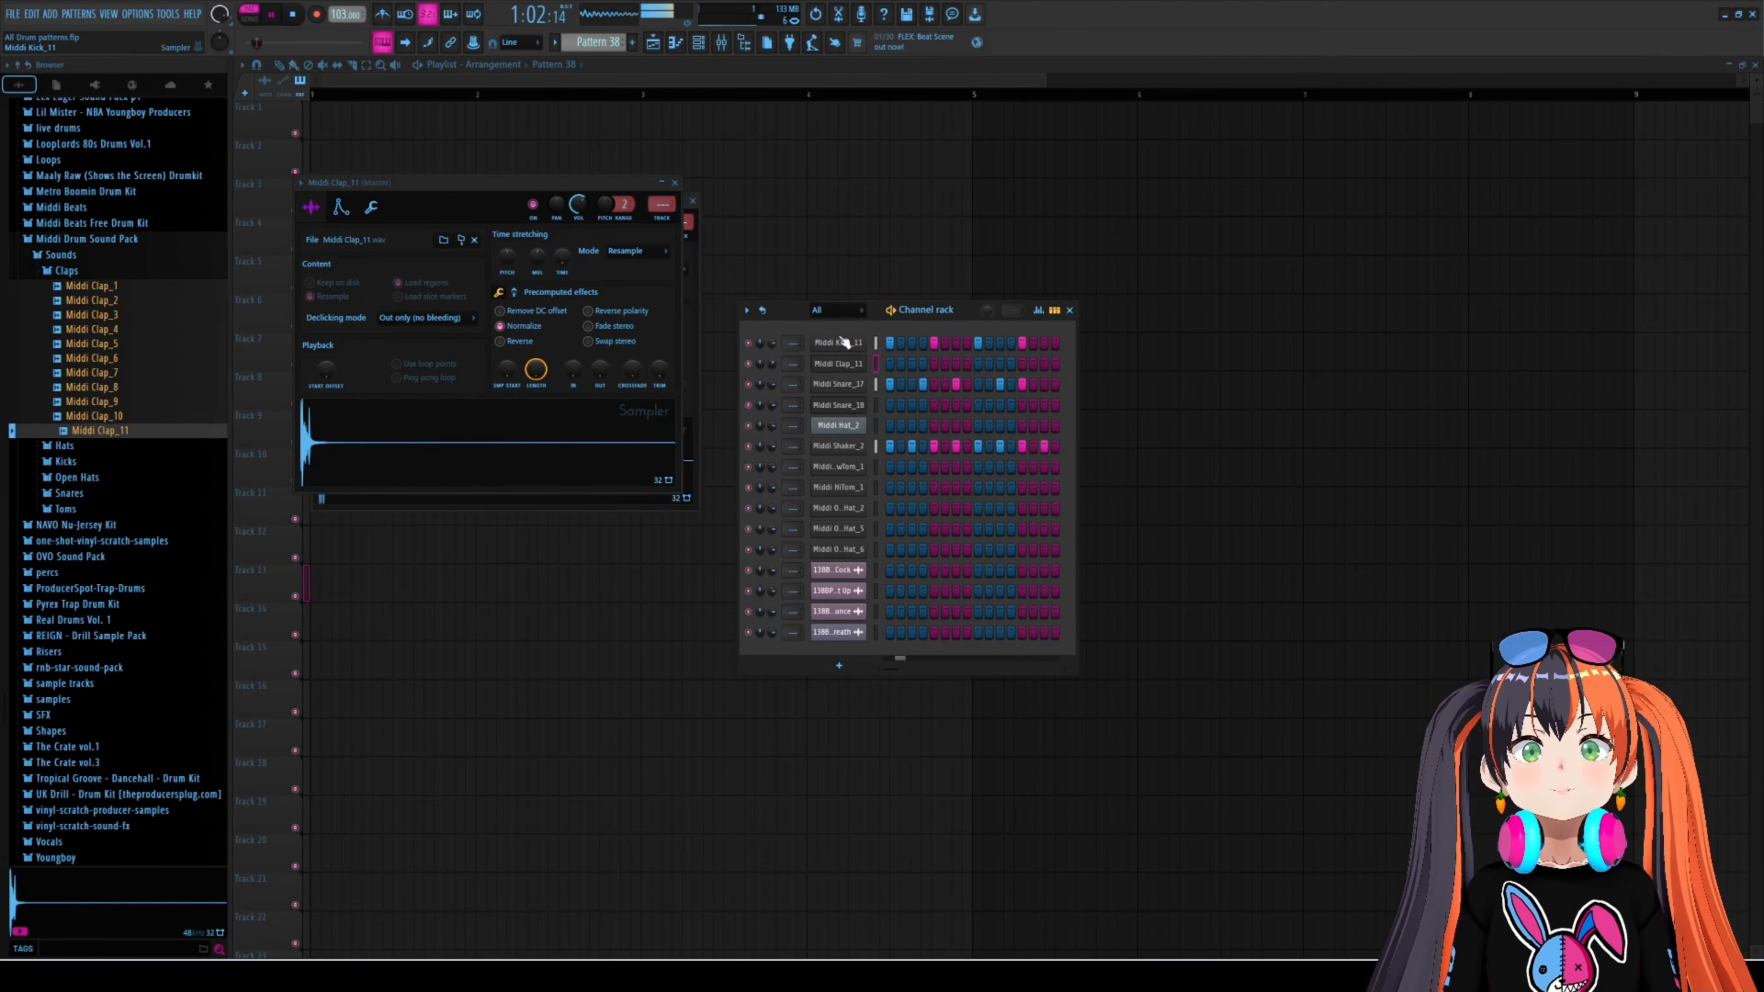
pyautogui.press('space')
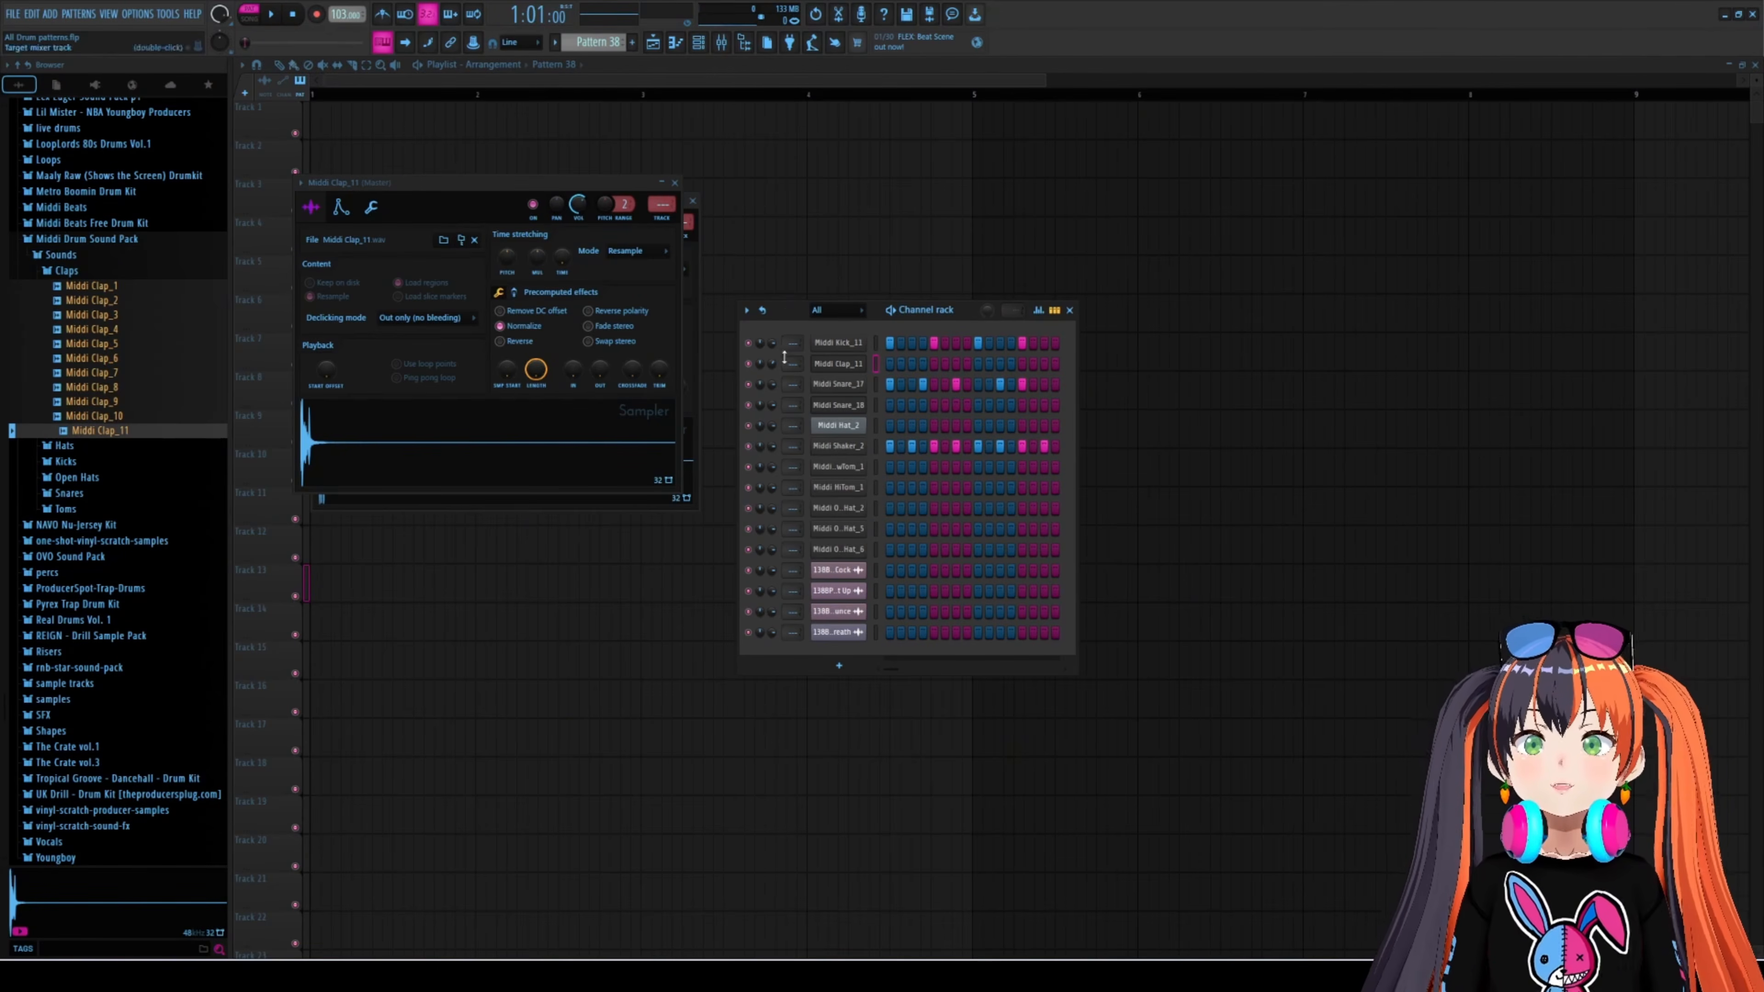
pyautogui.moveTo(784, 306); pyautogui.dragTo(732, 317)
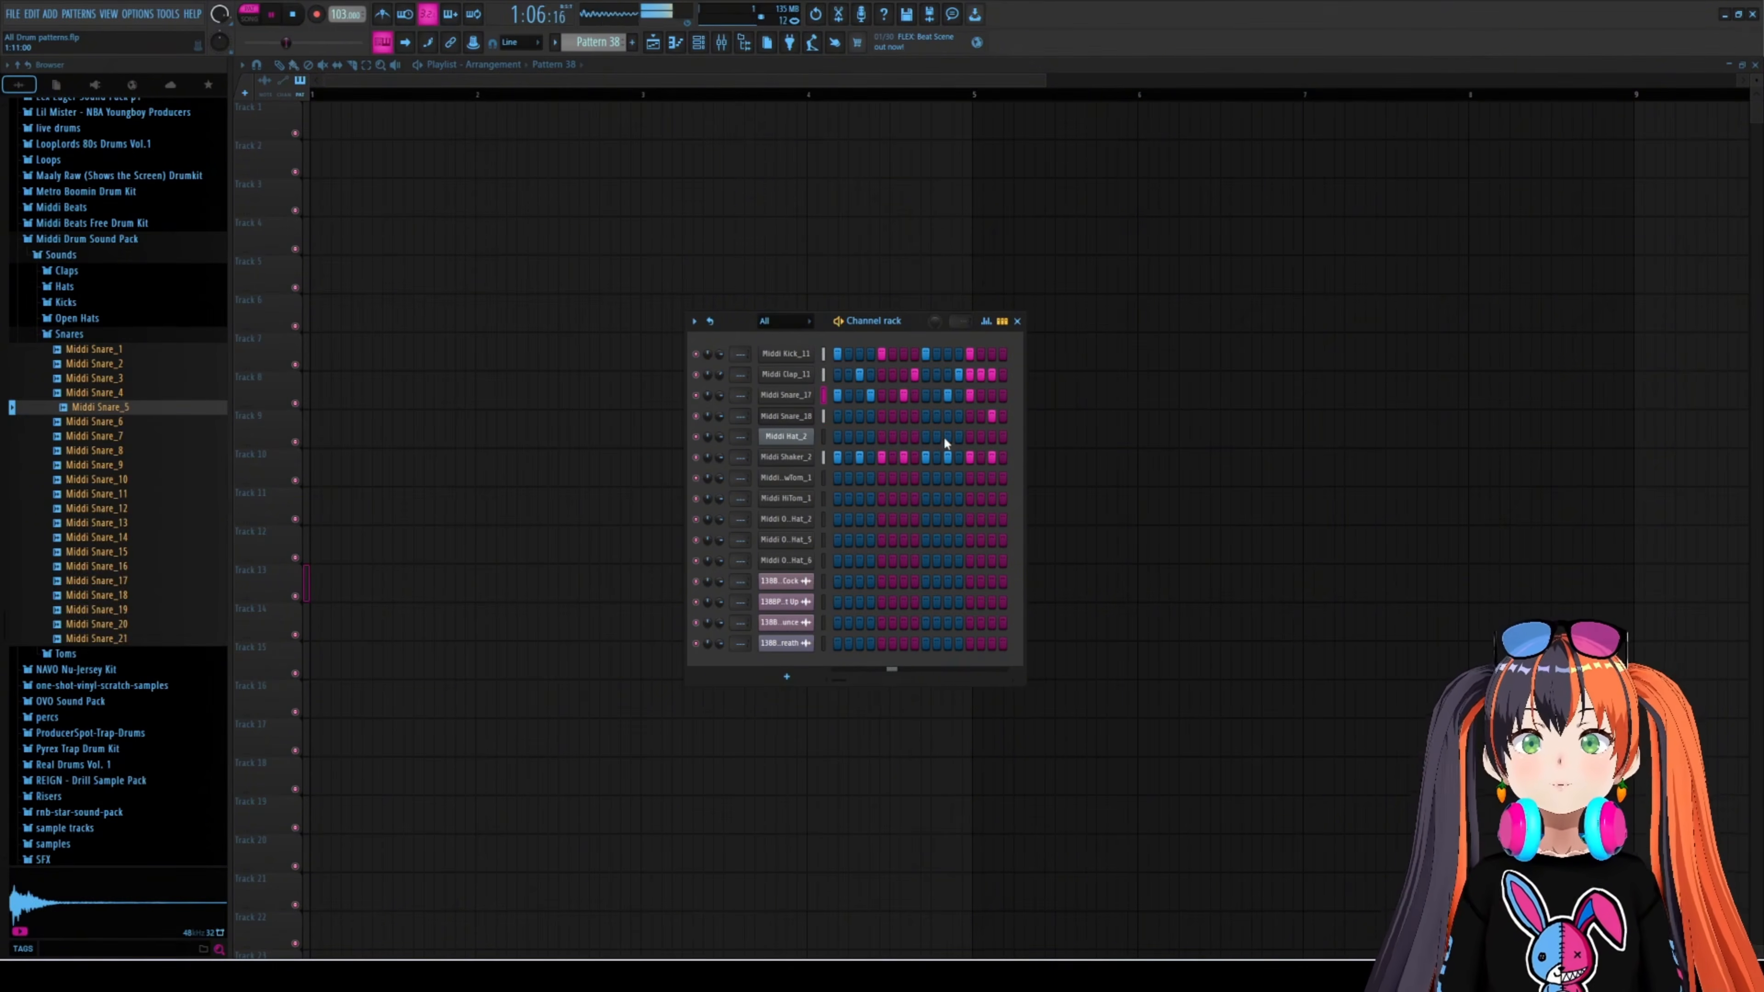
pyautogui.press('space')
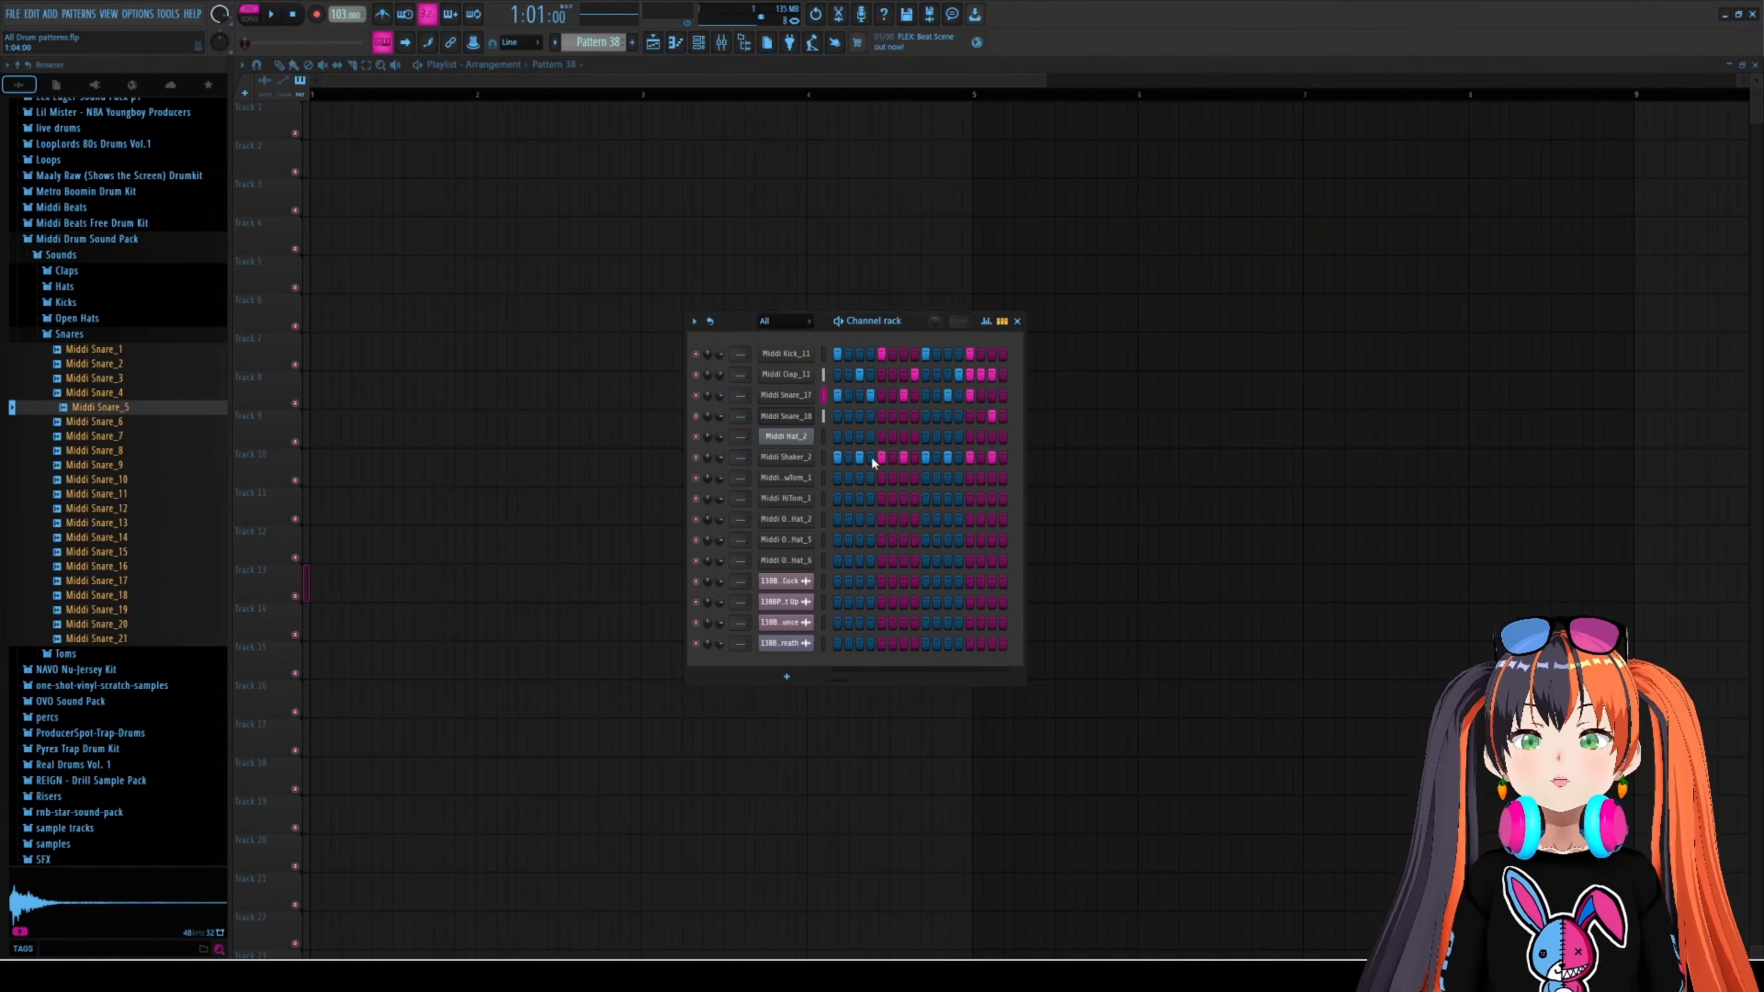
# - Add extra Middi Shaker_2 hits on steps 4, 10, 14 and 16 of Pattern 38, and play the pattern
pyautogui.click(871, 457)
pyautogui.press('space')
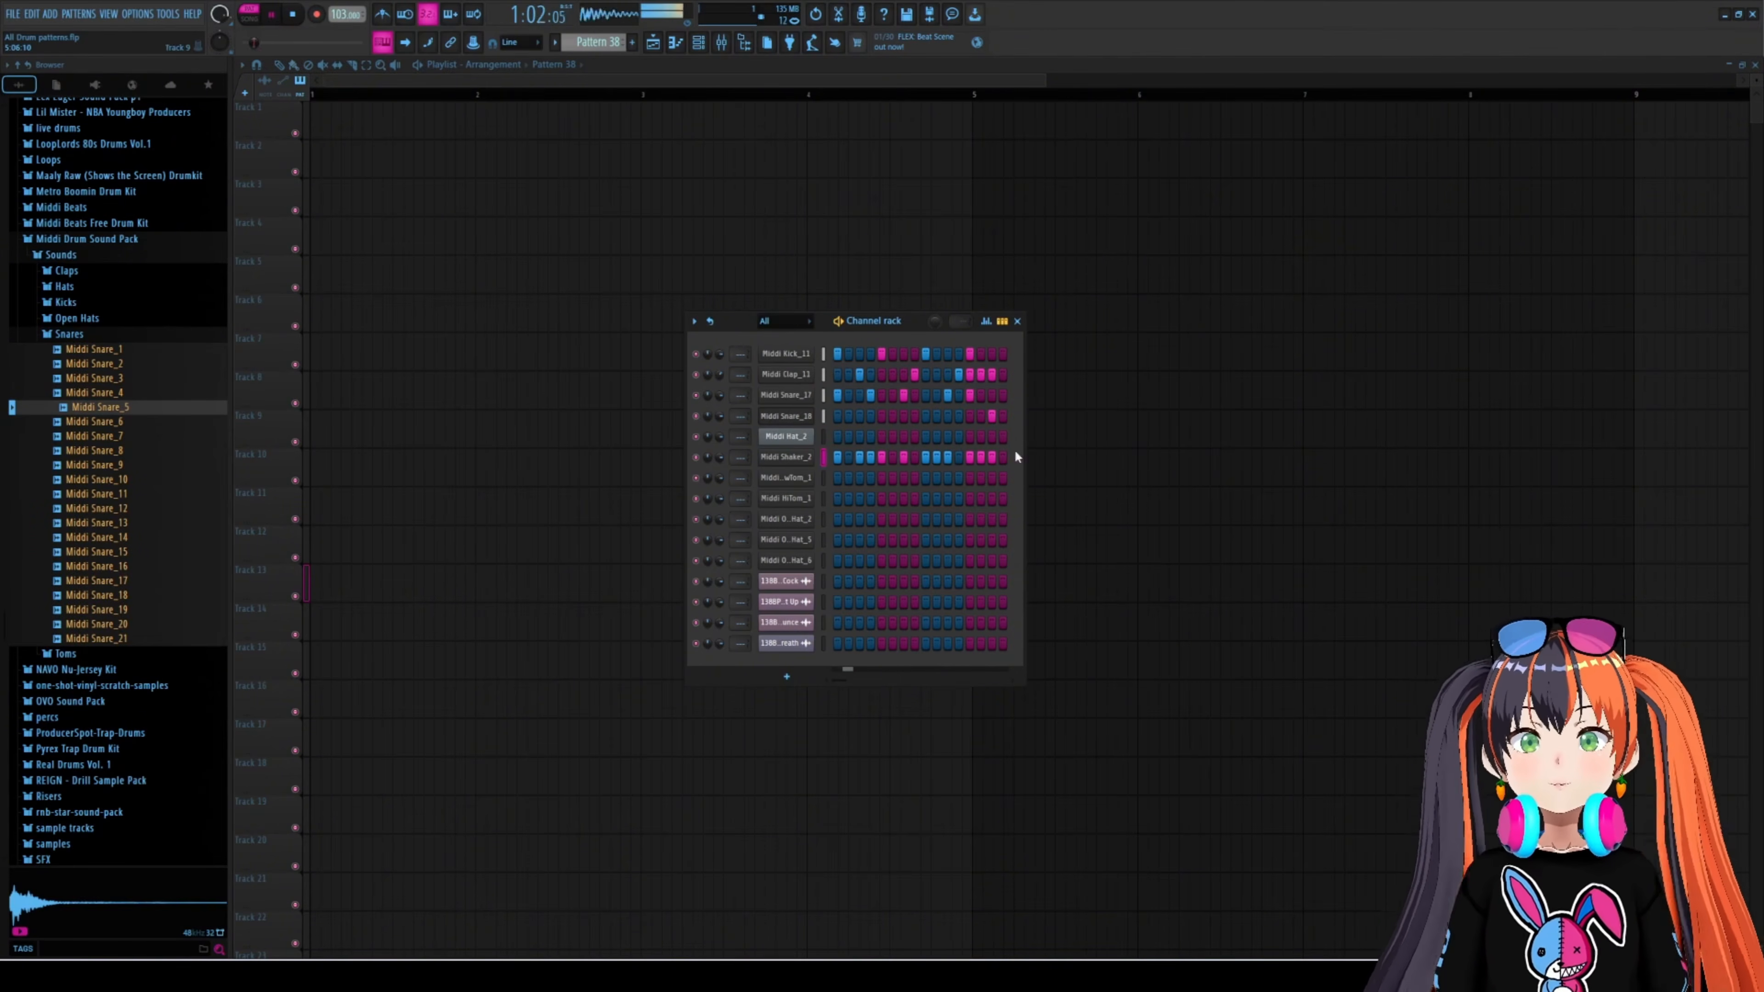
pyautogui.click(1004, 457)
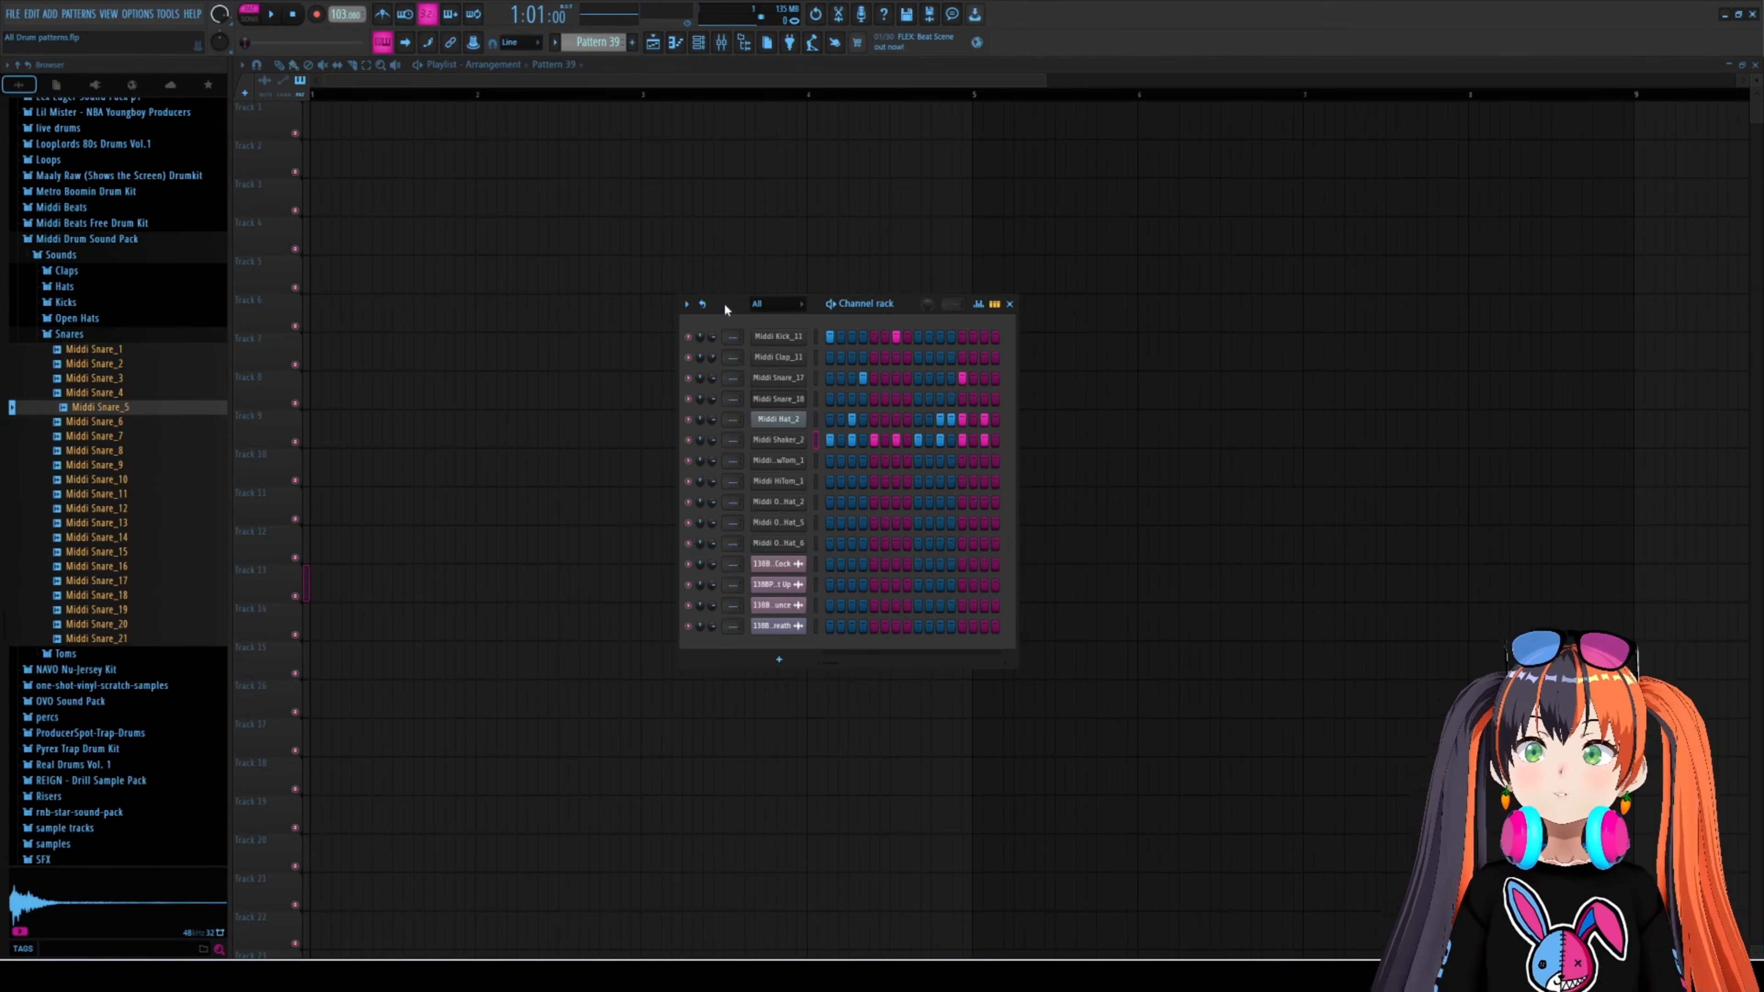
# - Move the channel rack lower, play Pattern 39 and open the piano roll
pyautogui.moveTo(724, 303); pyautogui.dragTo(716, 368)
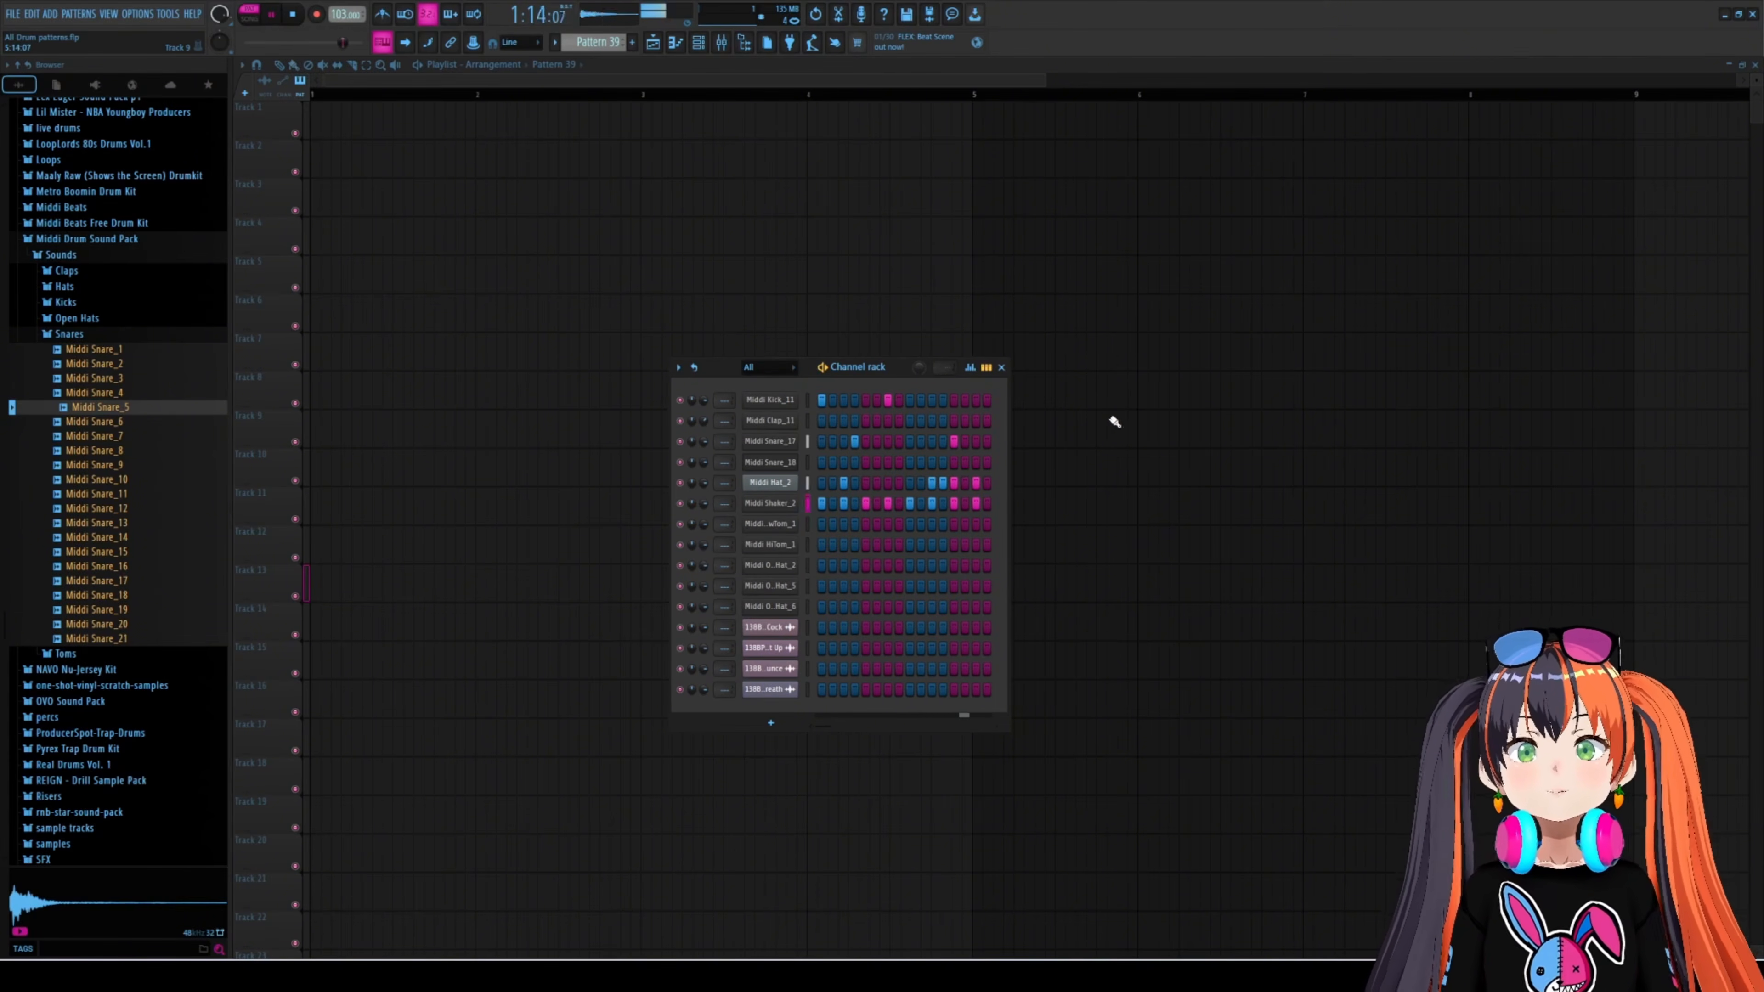
pyautogui.press('space')
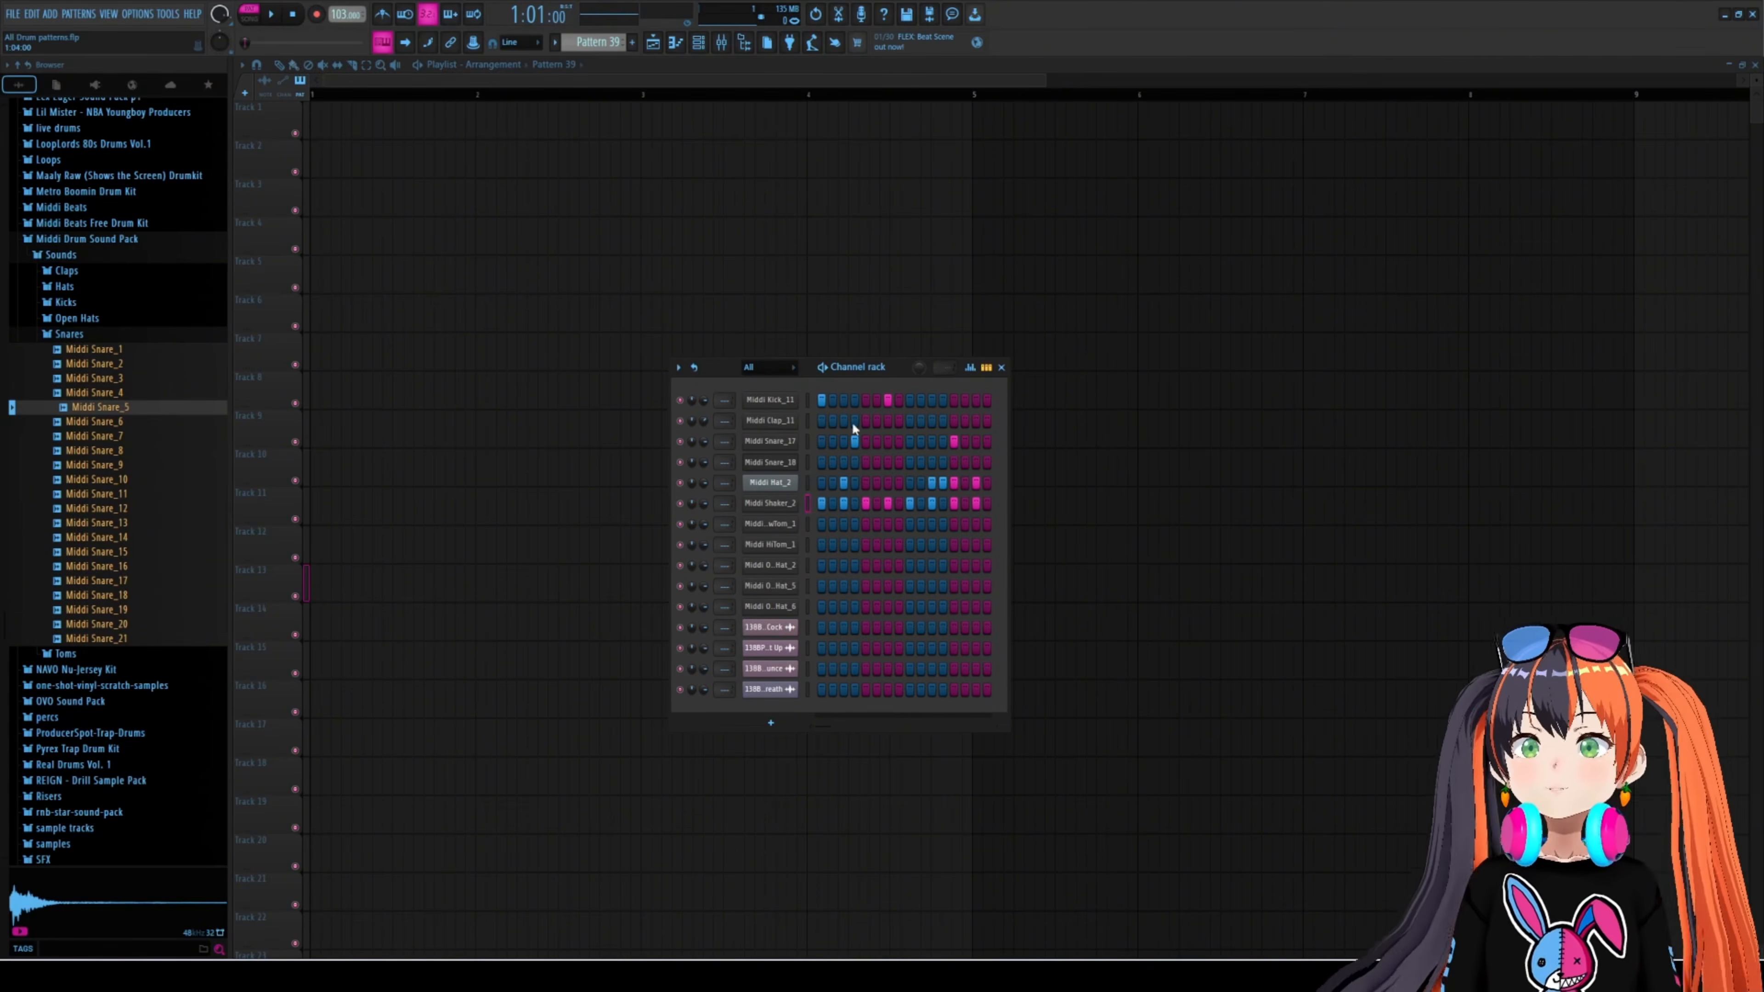
pyautogui.press('space')
pyautogui.press('F7')
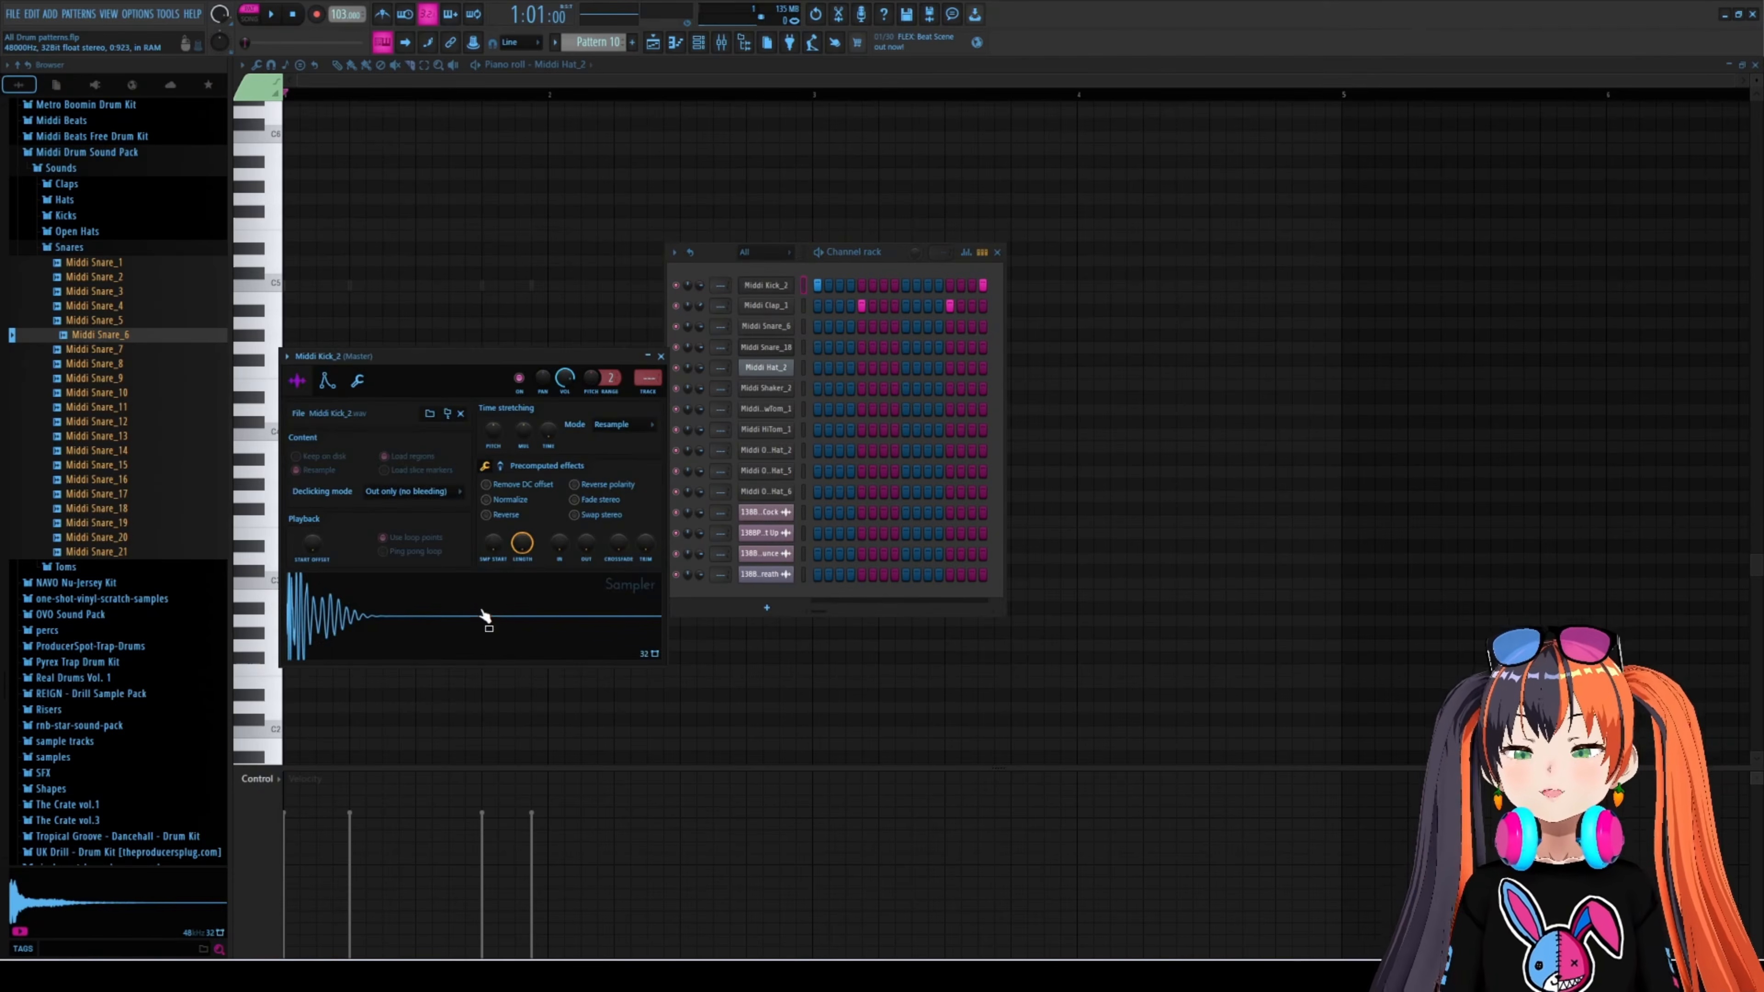
# - Audition the Middi Snare_6 sample, move the channel rack clear of its sampler and play Pattern 10's kick and clap hits
pyautogui.click(767, 325)
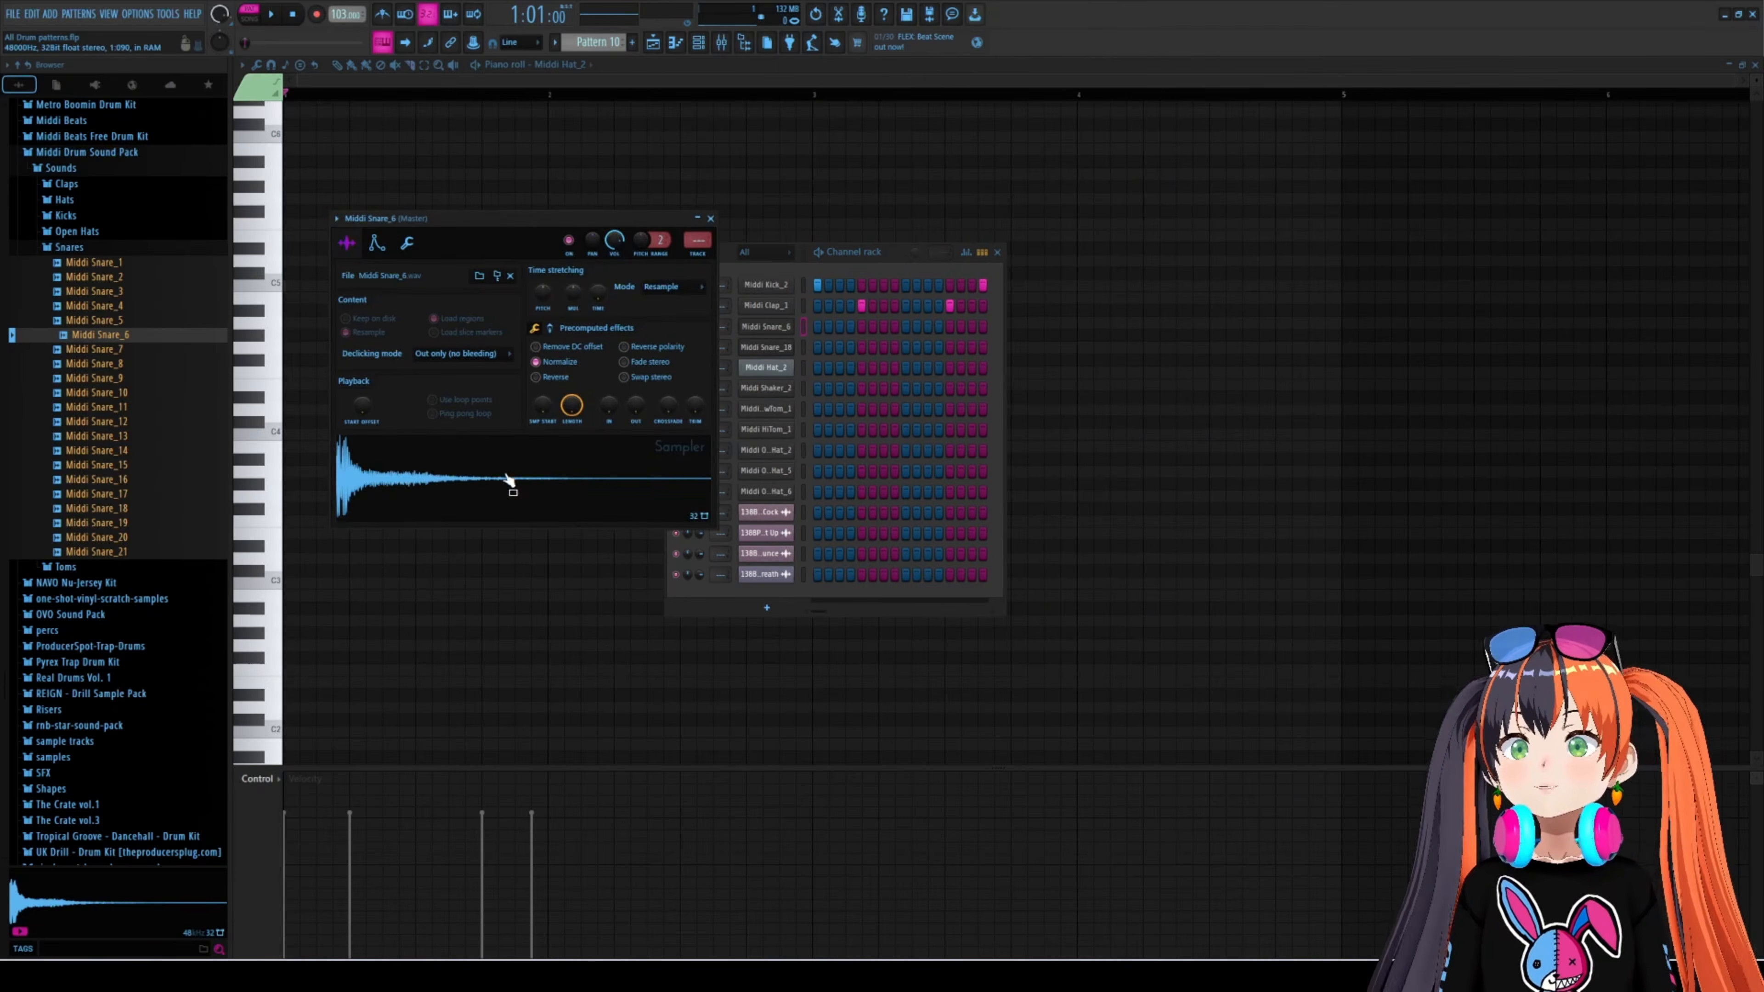
pyautogui.moveTo(717, 258); pyautogui.dragTo(773, 295)
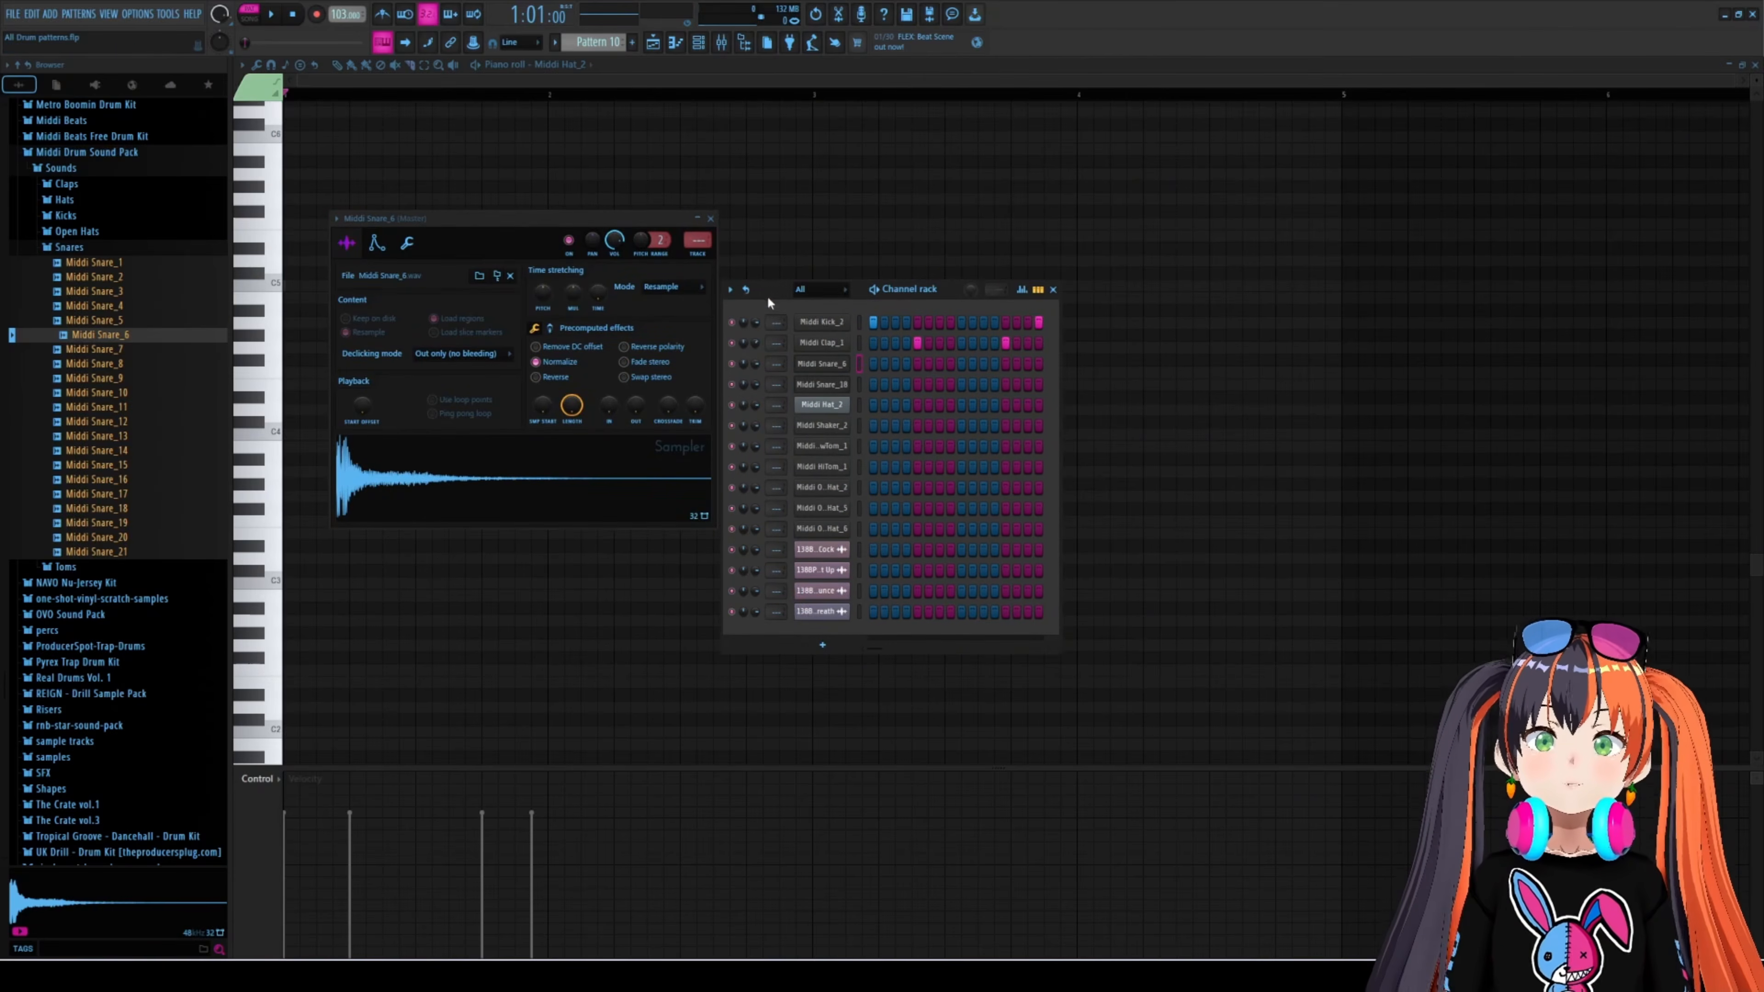
pyautogui.press('space')
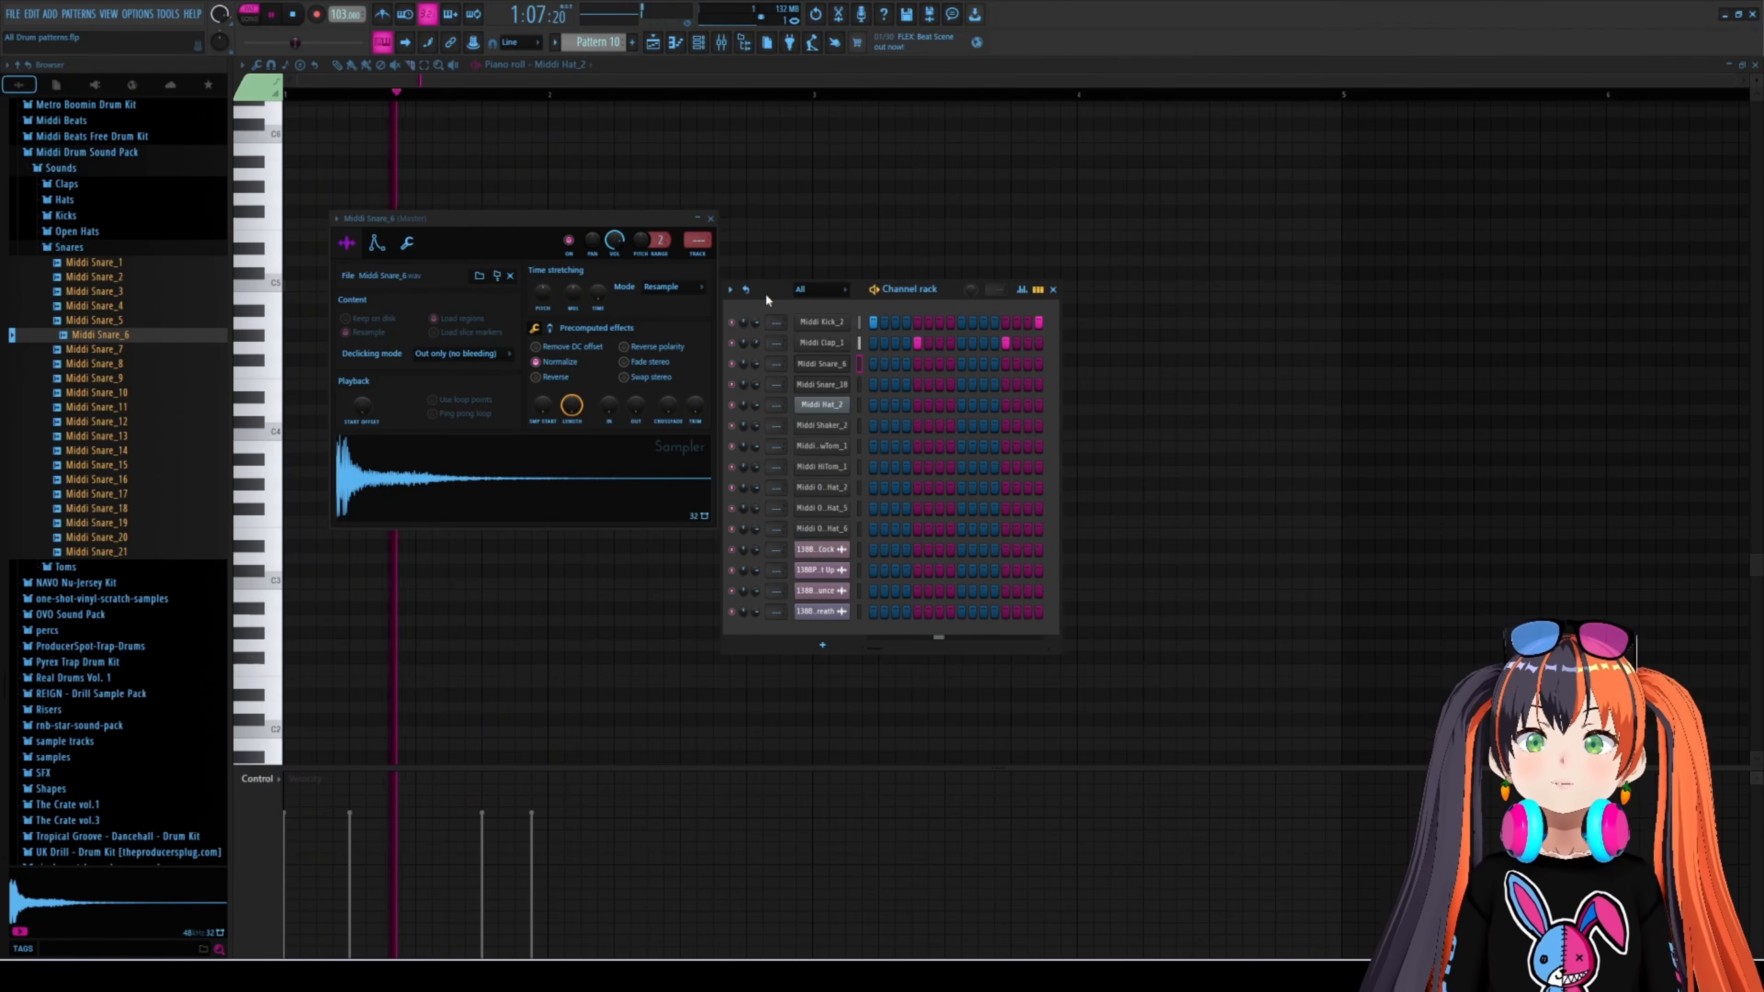
pyautogui.press('space')
# - Fill Middi Hat_2 every 4 steps in Pattern 10, add Middi Snare_6 hits on steps 5 and 13, and play it
pyautogui.rightClick(843, 401)
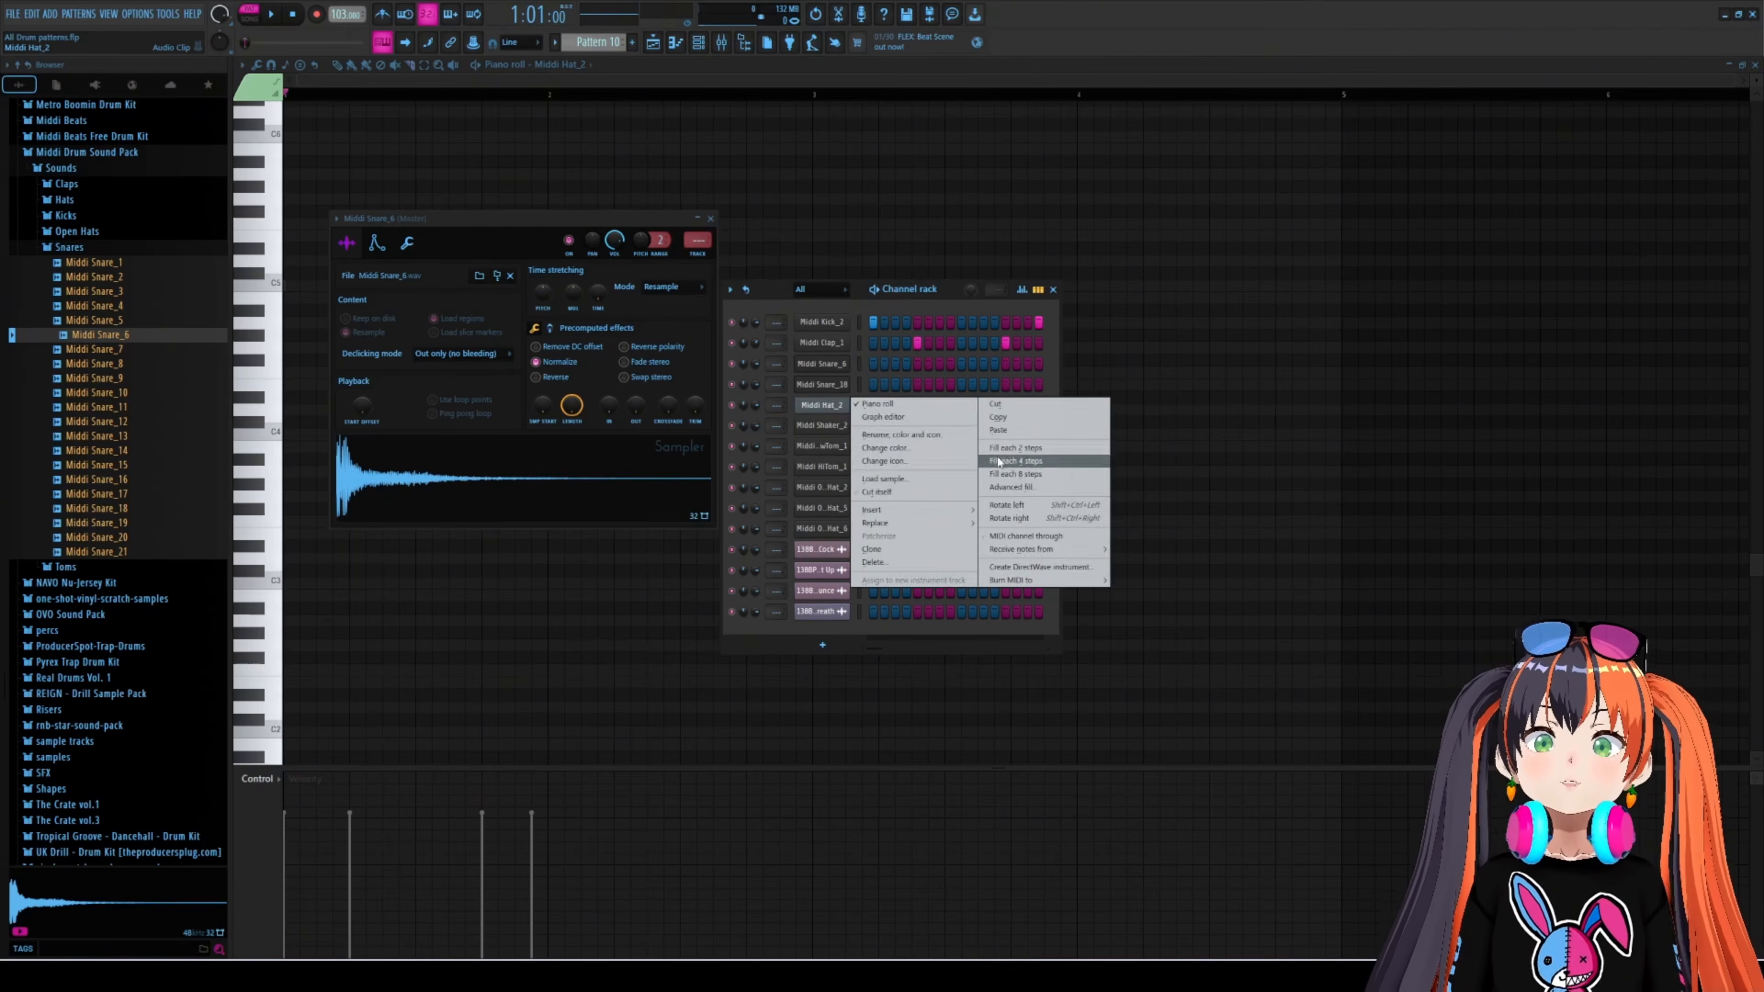
pyautogui.click(1011, 463)
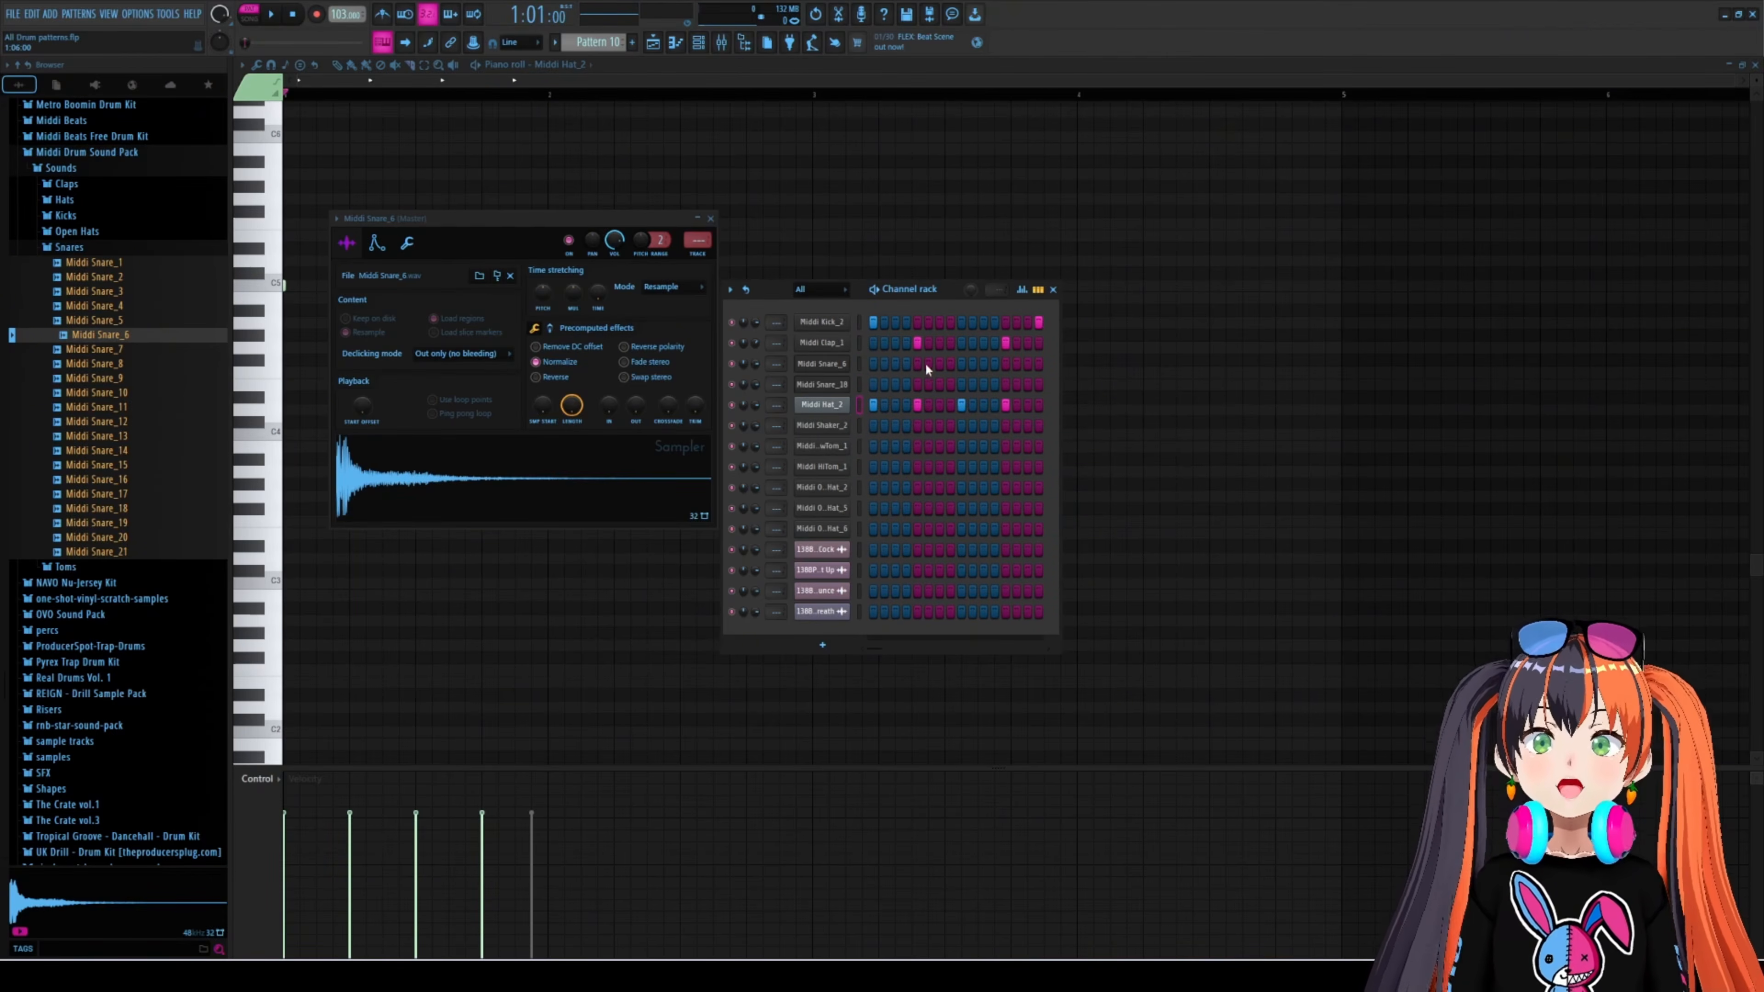
pyautogui.click(1006, 363)
pyautogui.press('space')
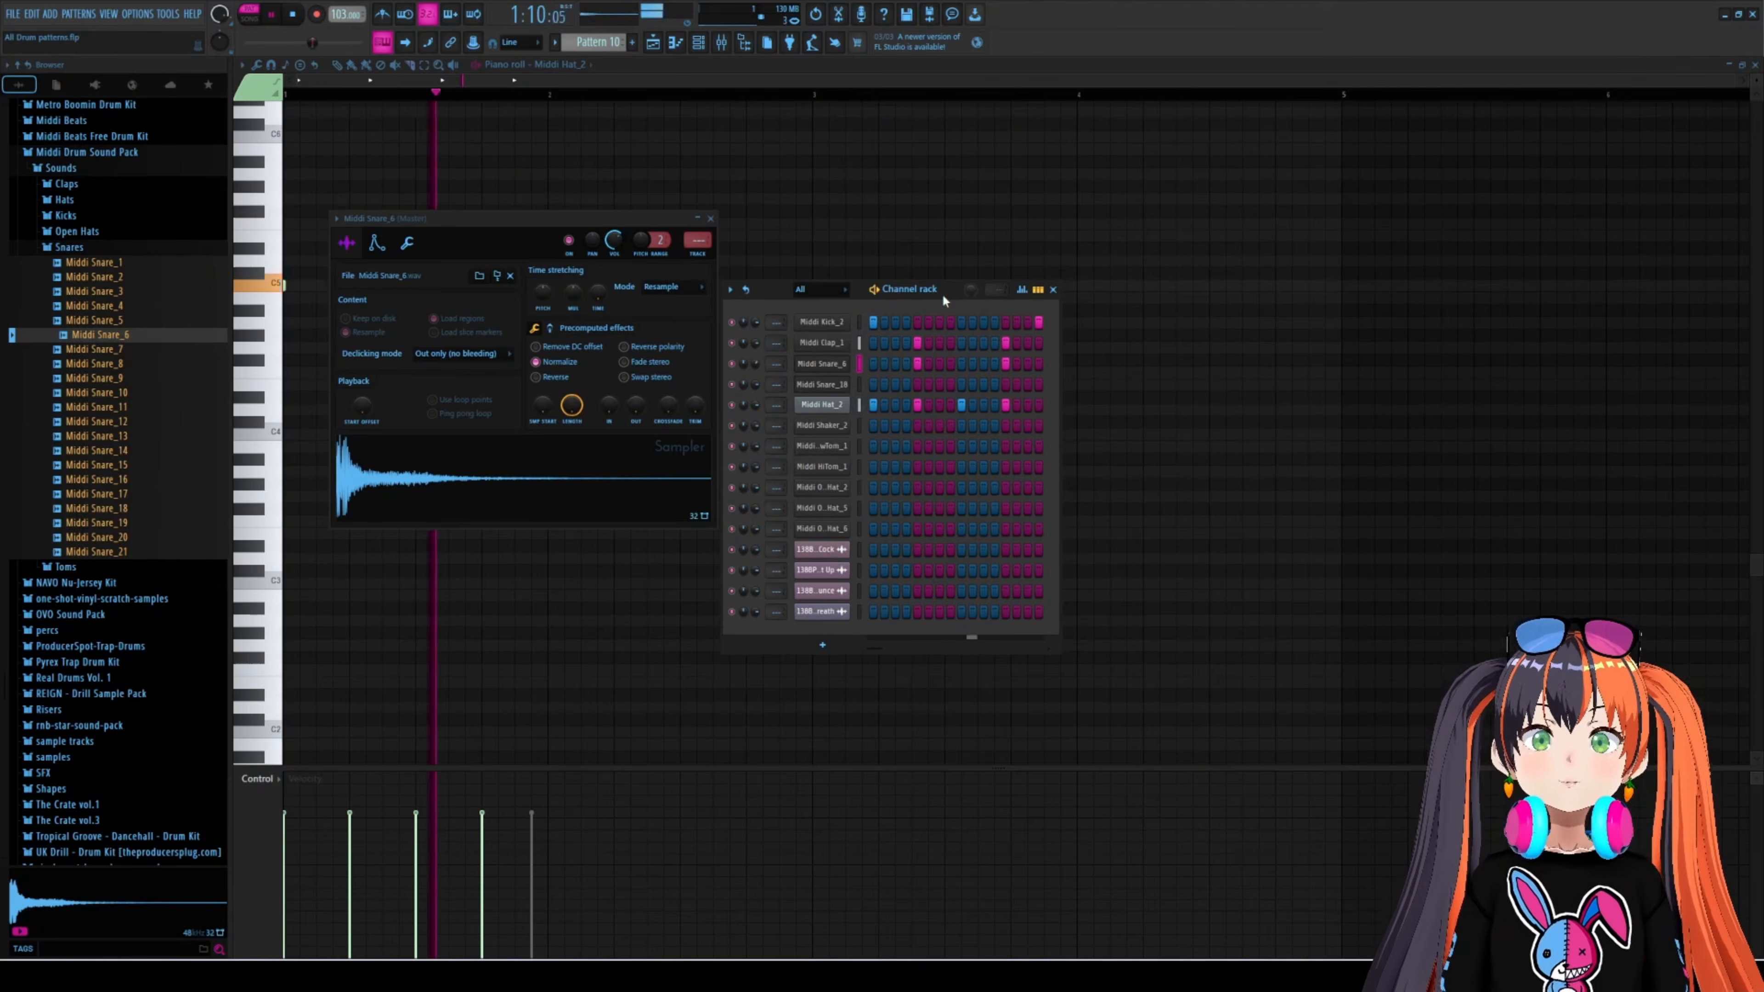
# - Refill the Middi Hat_2 channel of Pattern 10 with a hit every 8 steps
pyautogui.rightClick(797, 402)
pyautogui.click(1014, 468)
pyautogui.press('space')
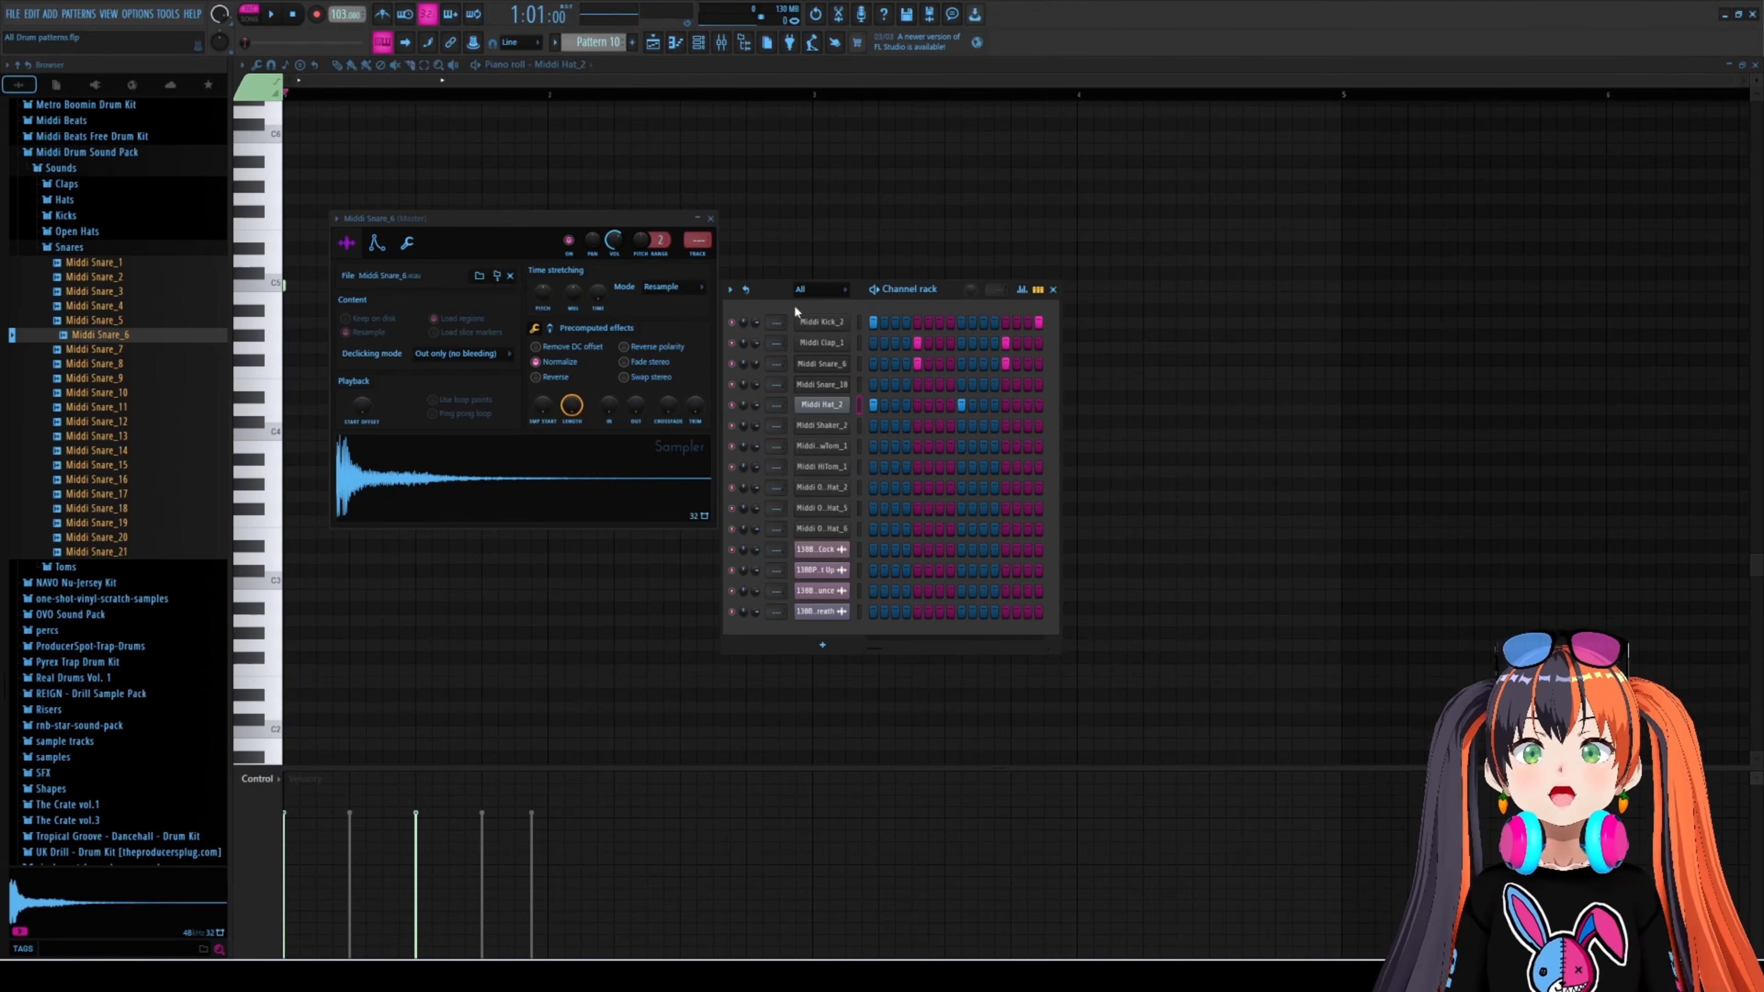
# - Play Pattern 10, cut the hits from its Middi Snare_6 channel, and play the thinner version
pyautogui.press('space')
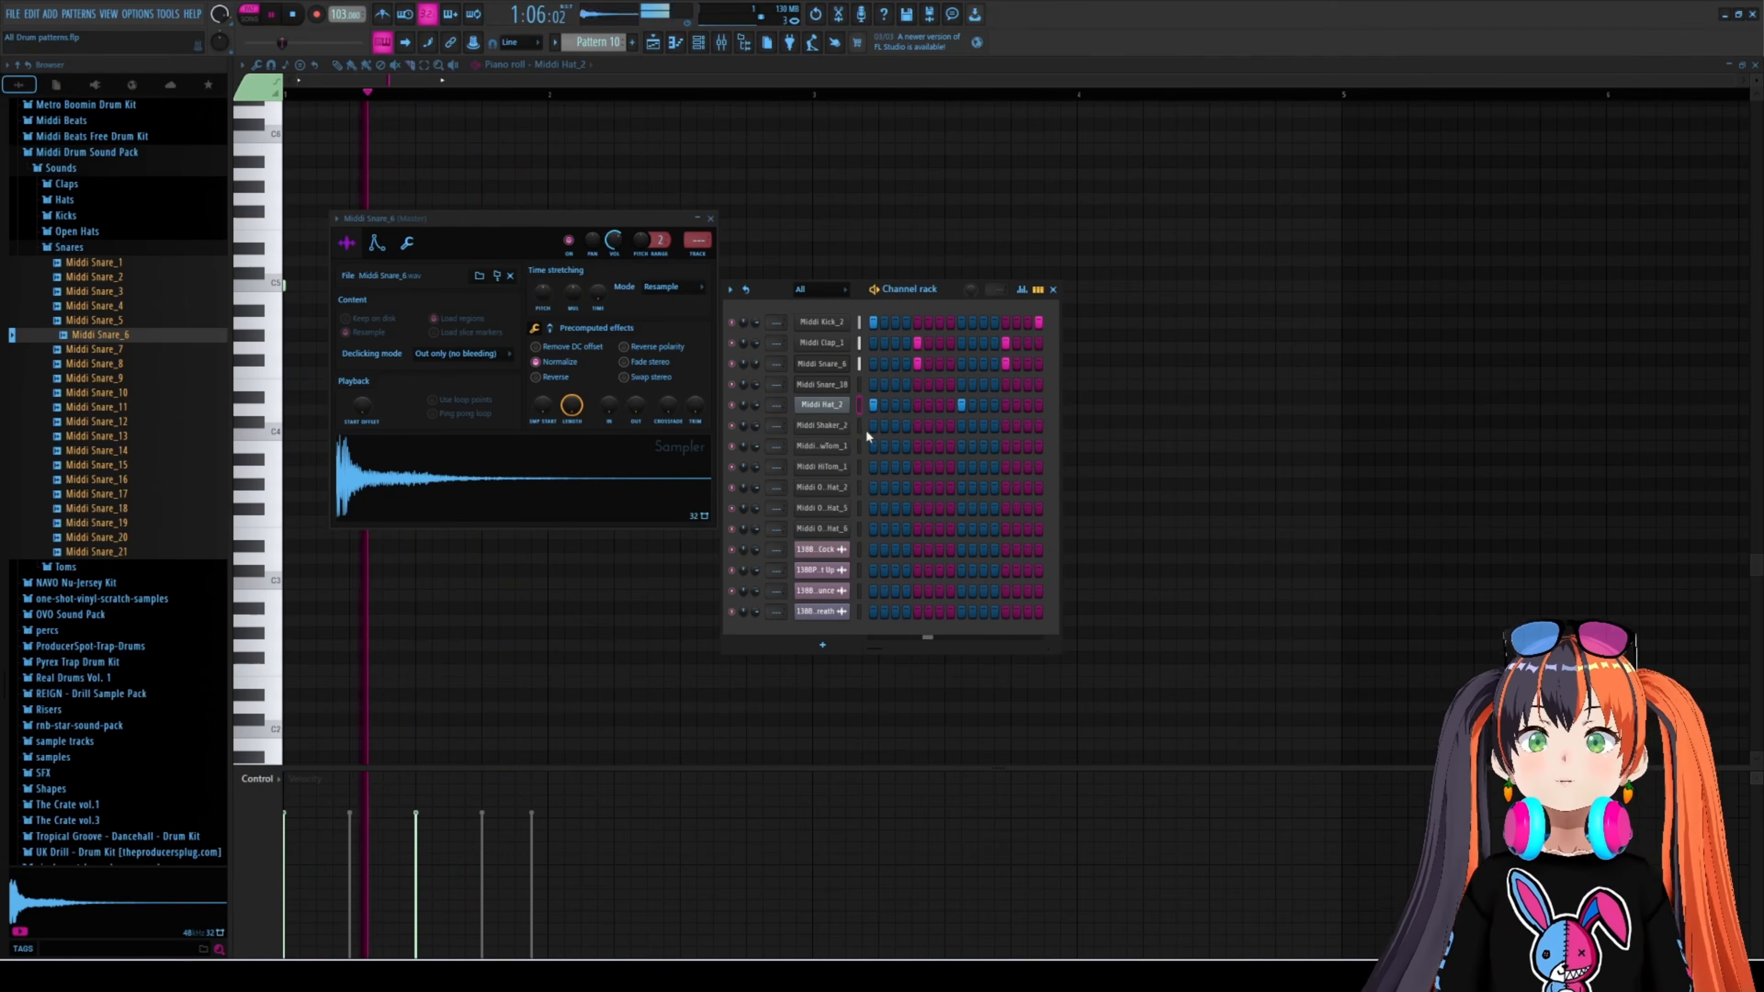
pyautogui.press('space')
pyautogui.rightClick(845, 358)
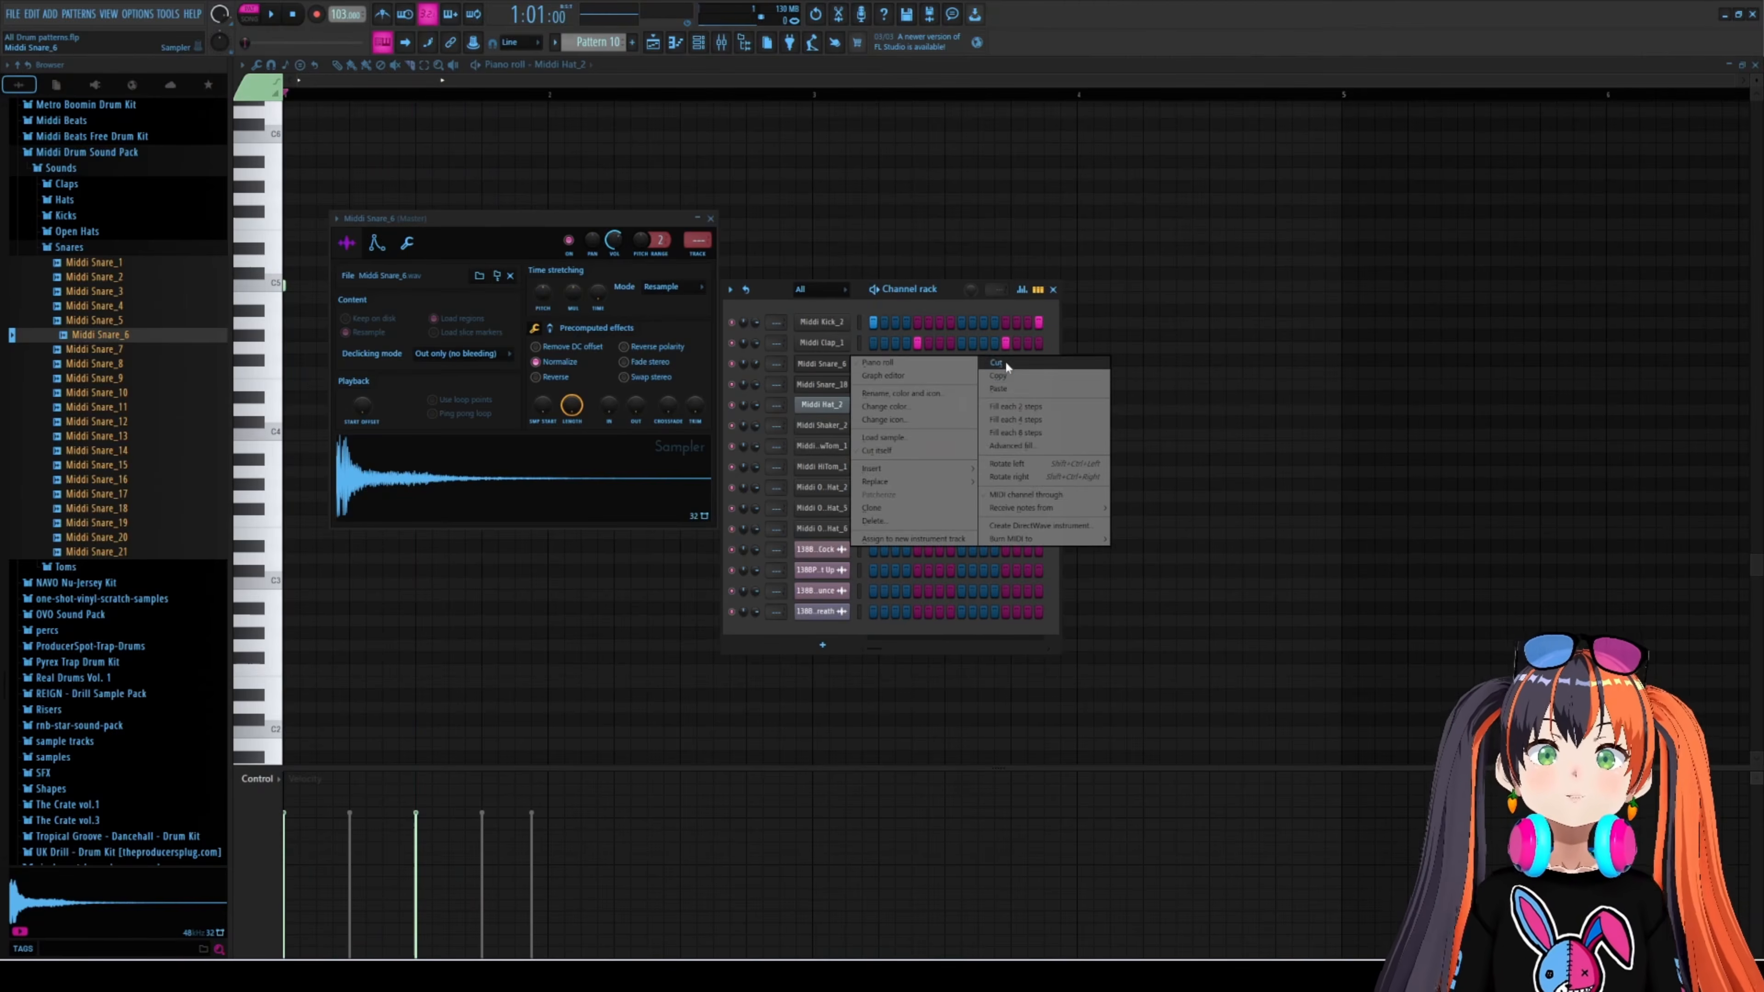
pyautogui.click(928, 382)
pyautogui.press('space')
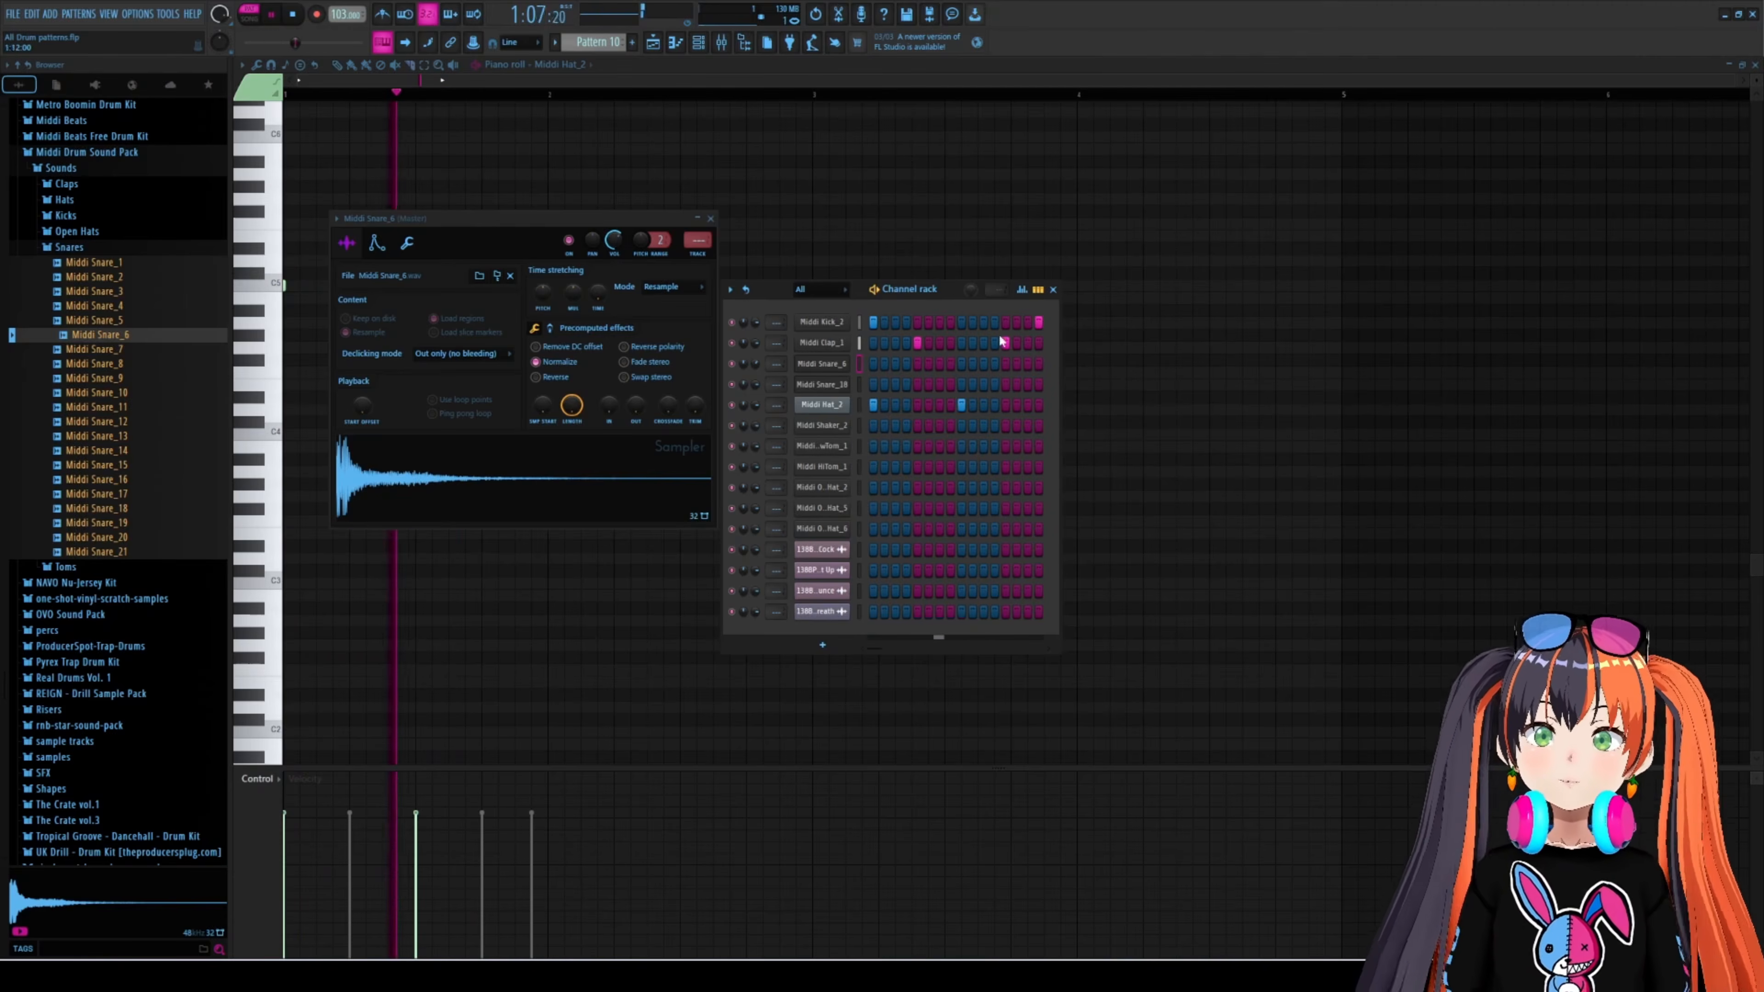
pyautogui.press('space')
# - Switch to Pattern 11 and play its kick and clap hits
pyautogui.press('KP_Add')
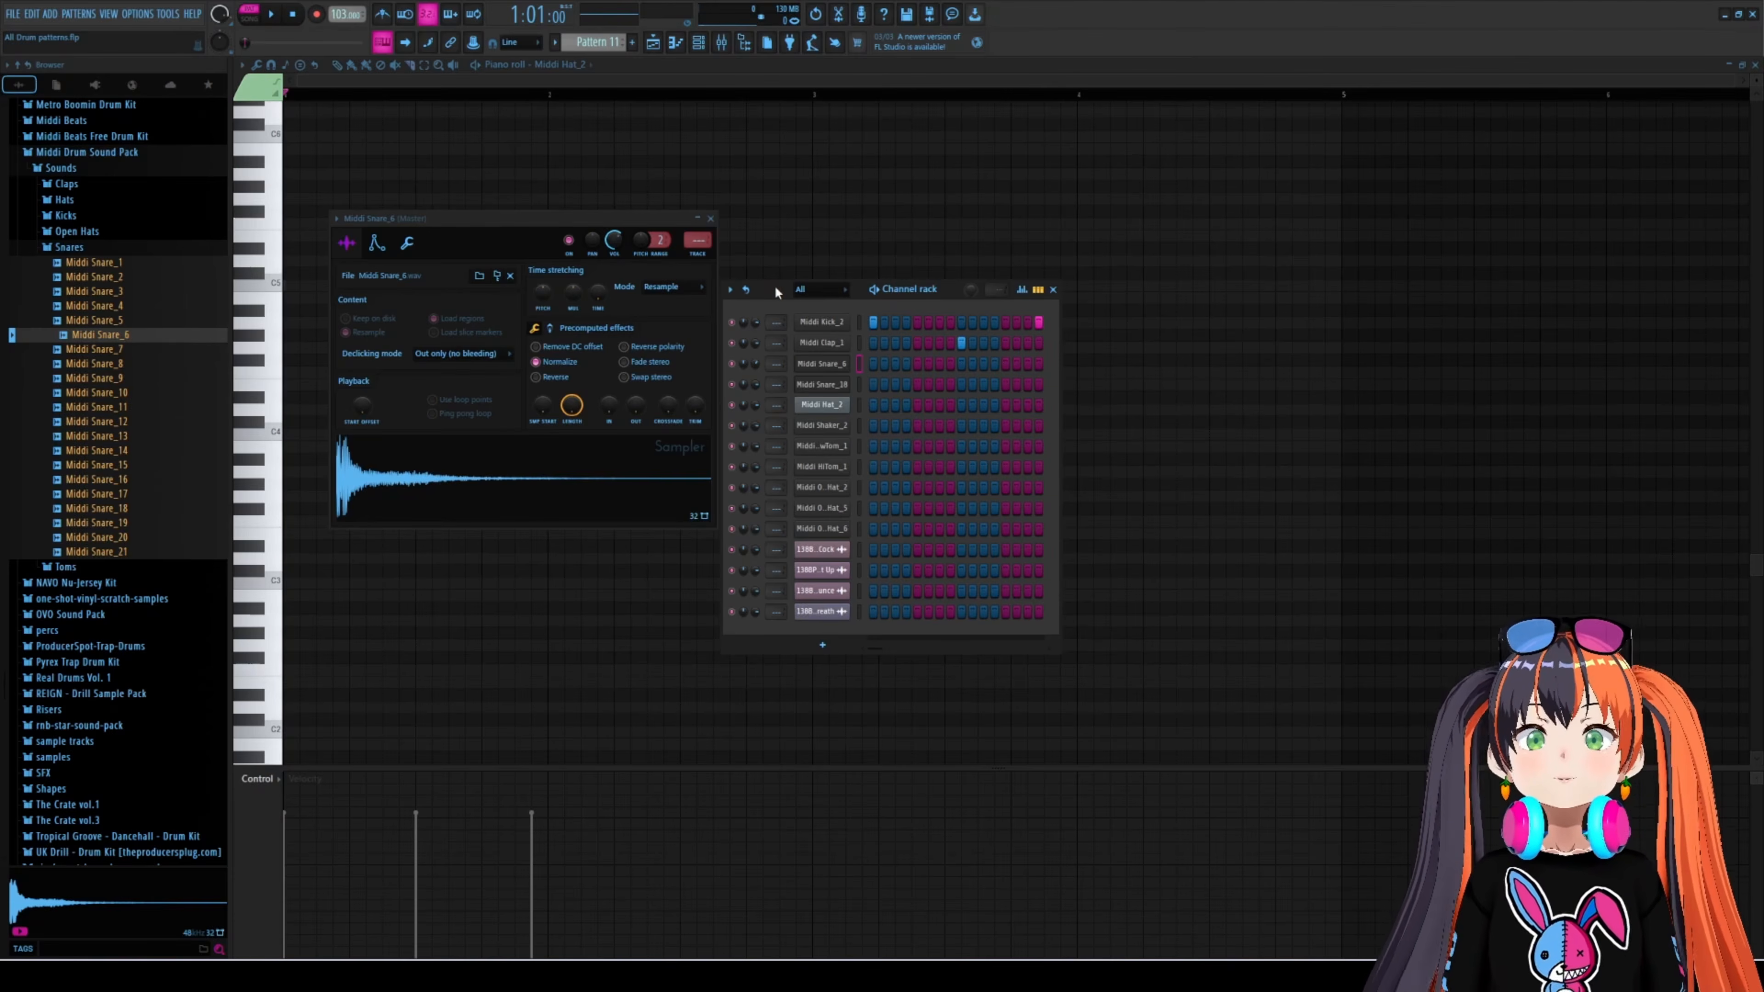
pyautogui.press('space')
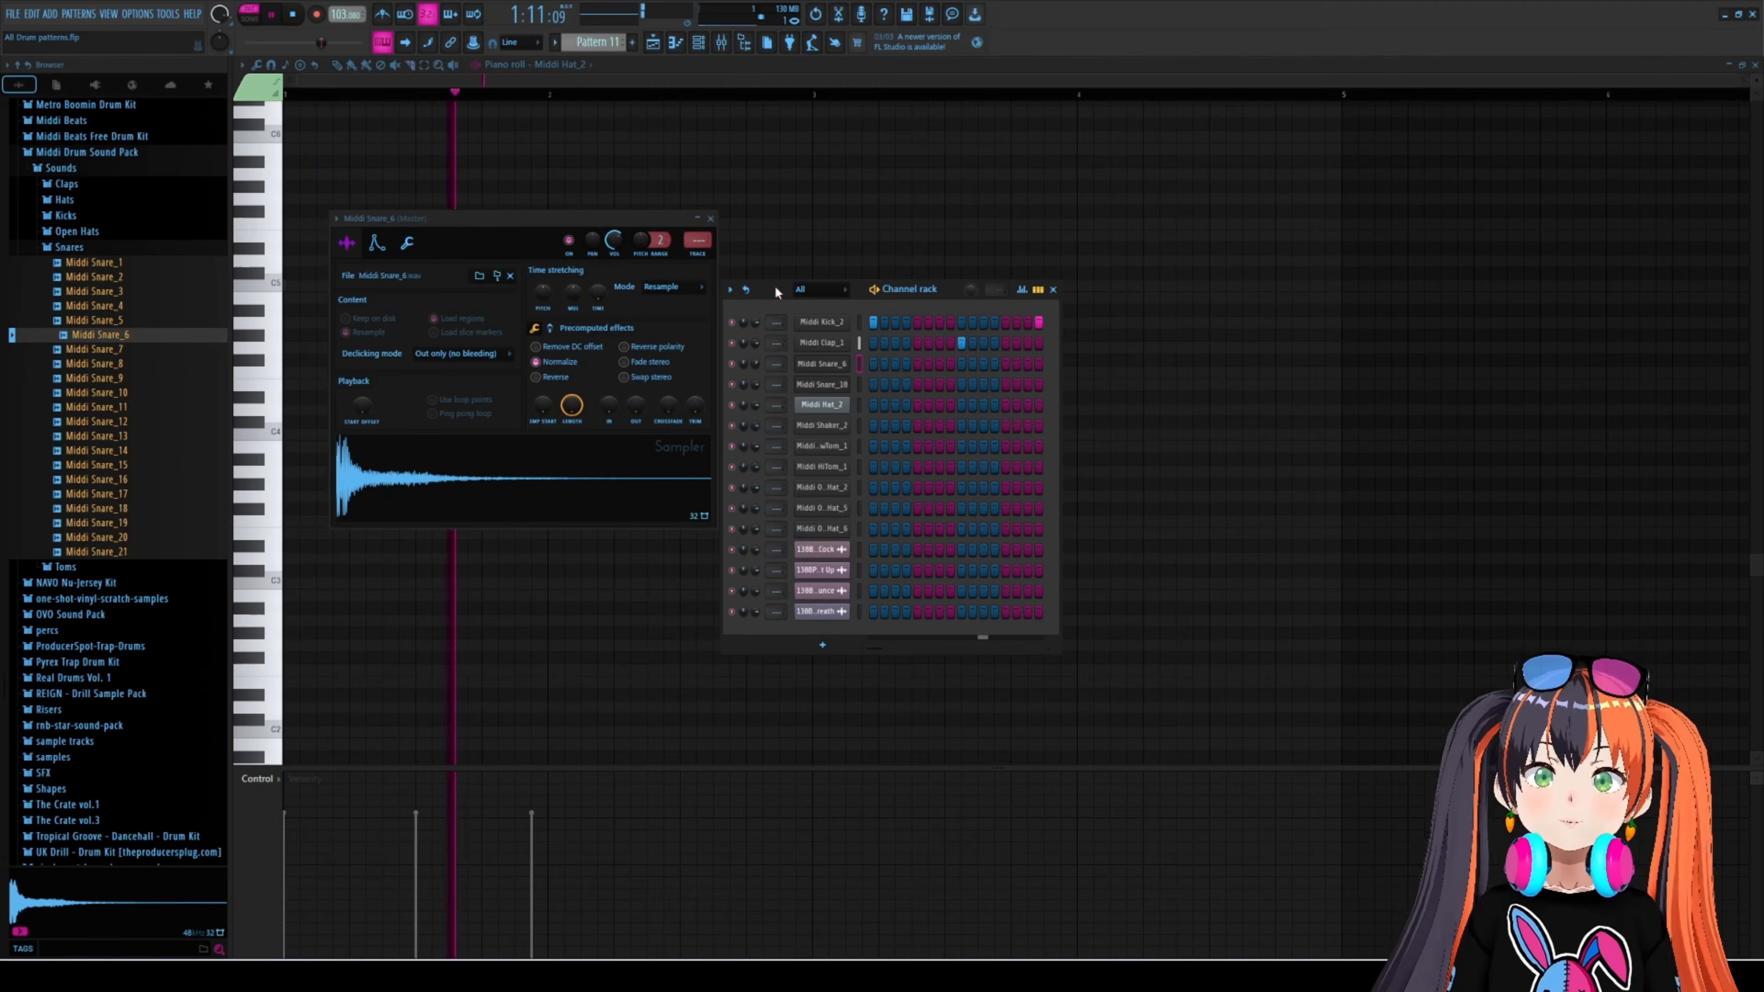
pyautogui.press('space')
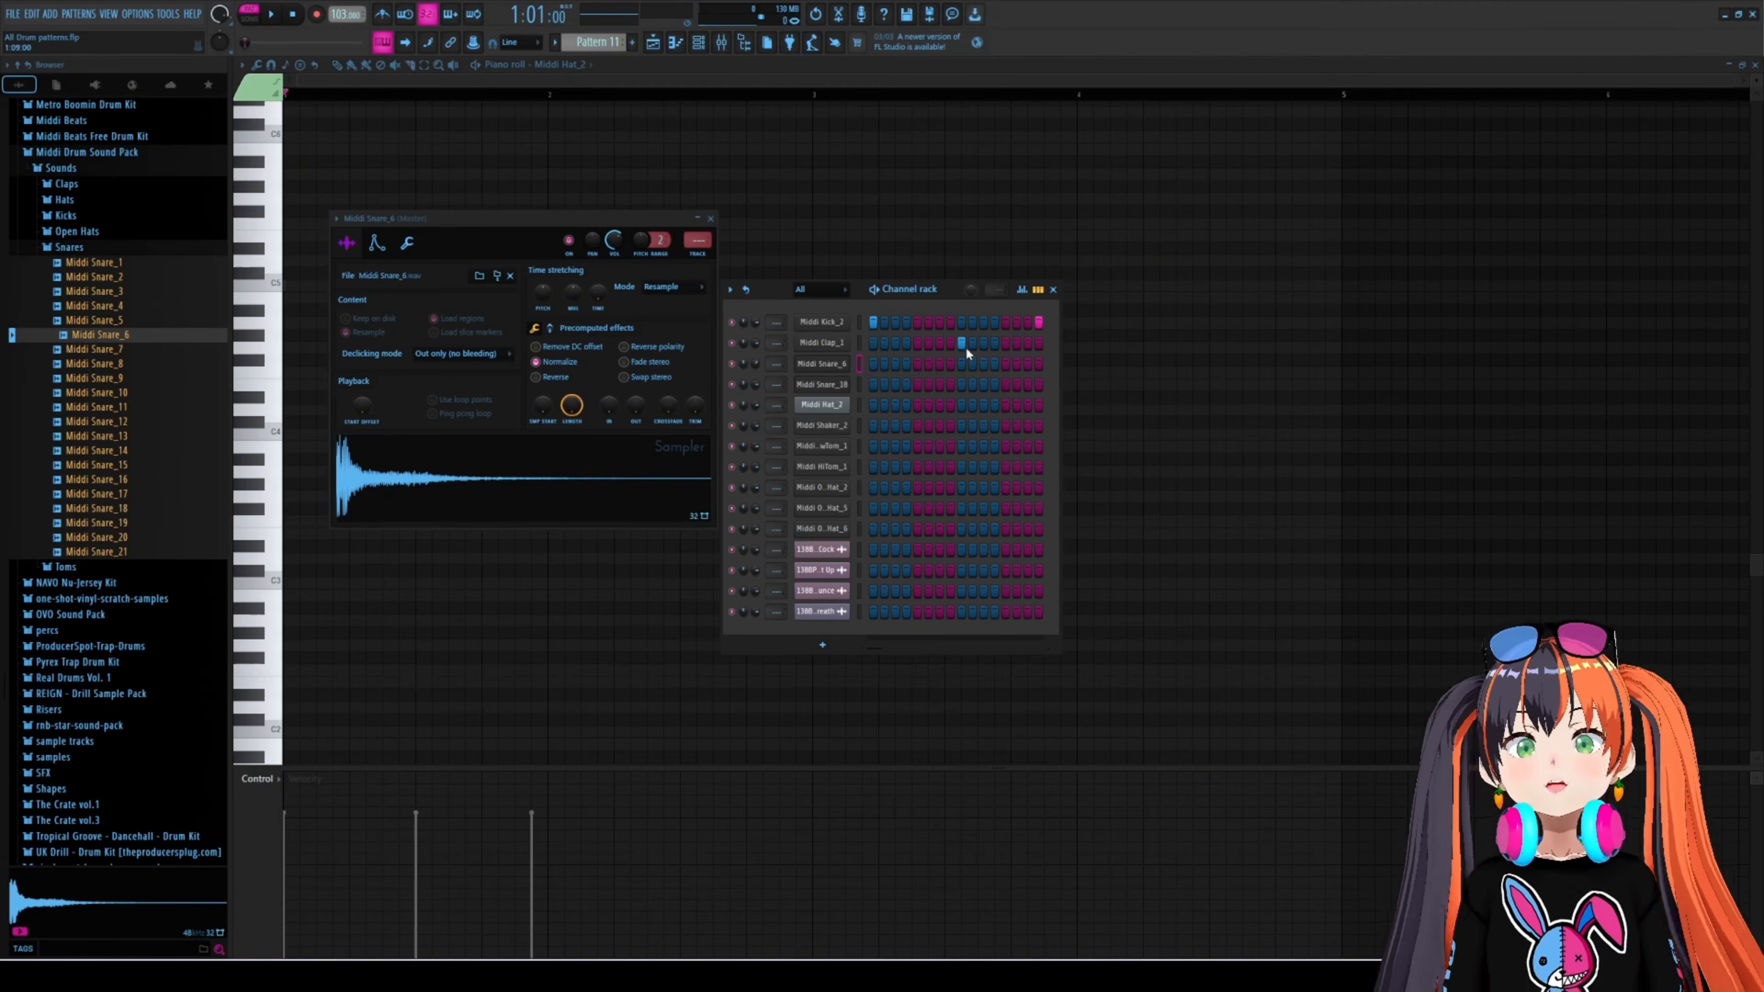
# - Load Middi Kick_7, Middi Snare_10 and Middi Snare_11 into Pattern 12's kick and snare channels and audition the kick, snare and Middi Hat_2
pyautogui.press('KP_Add')
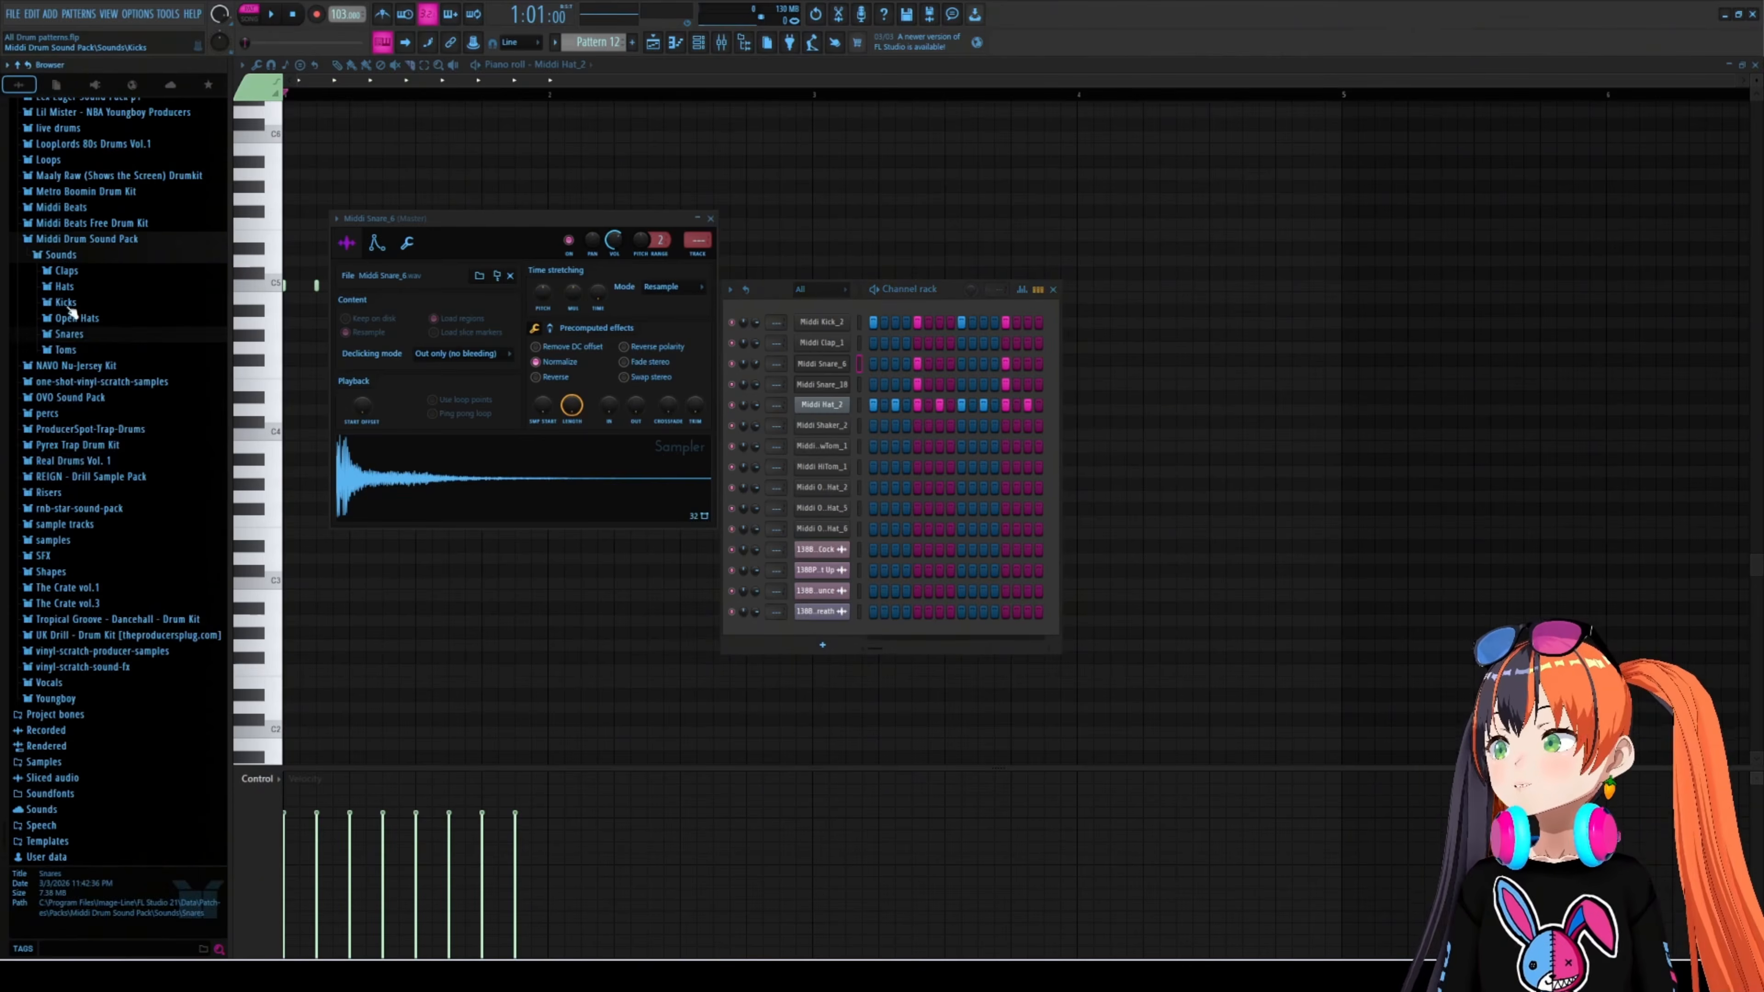
pyautogui.click(85, 304)
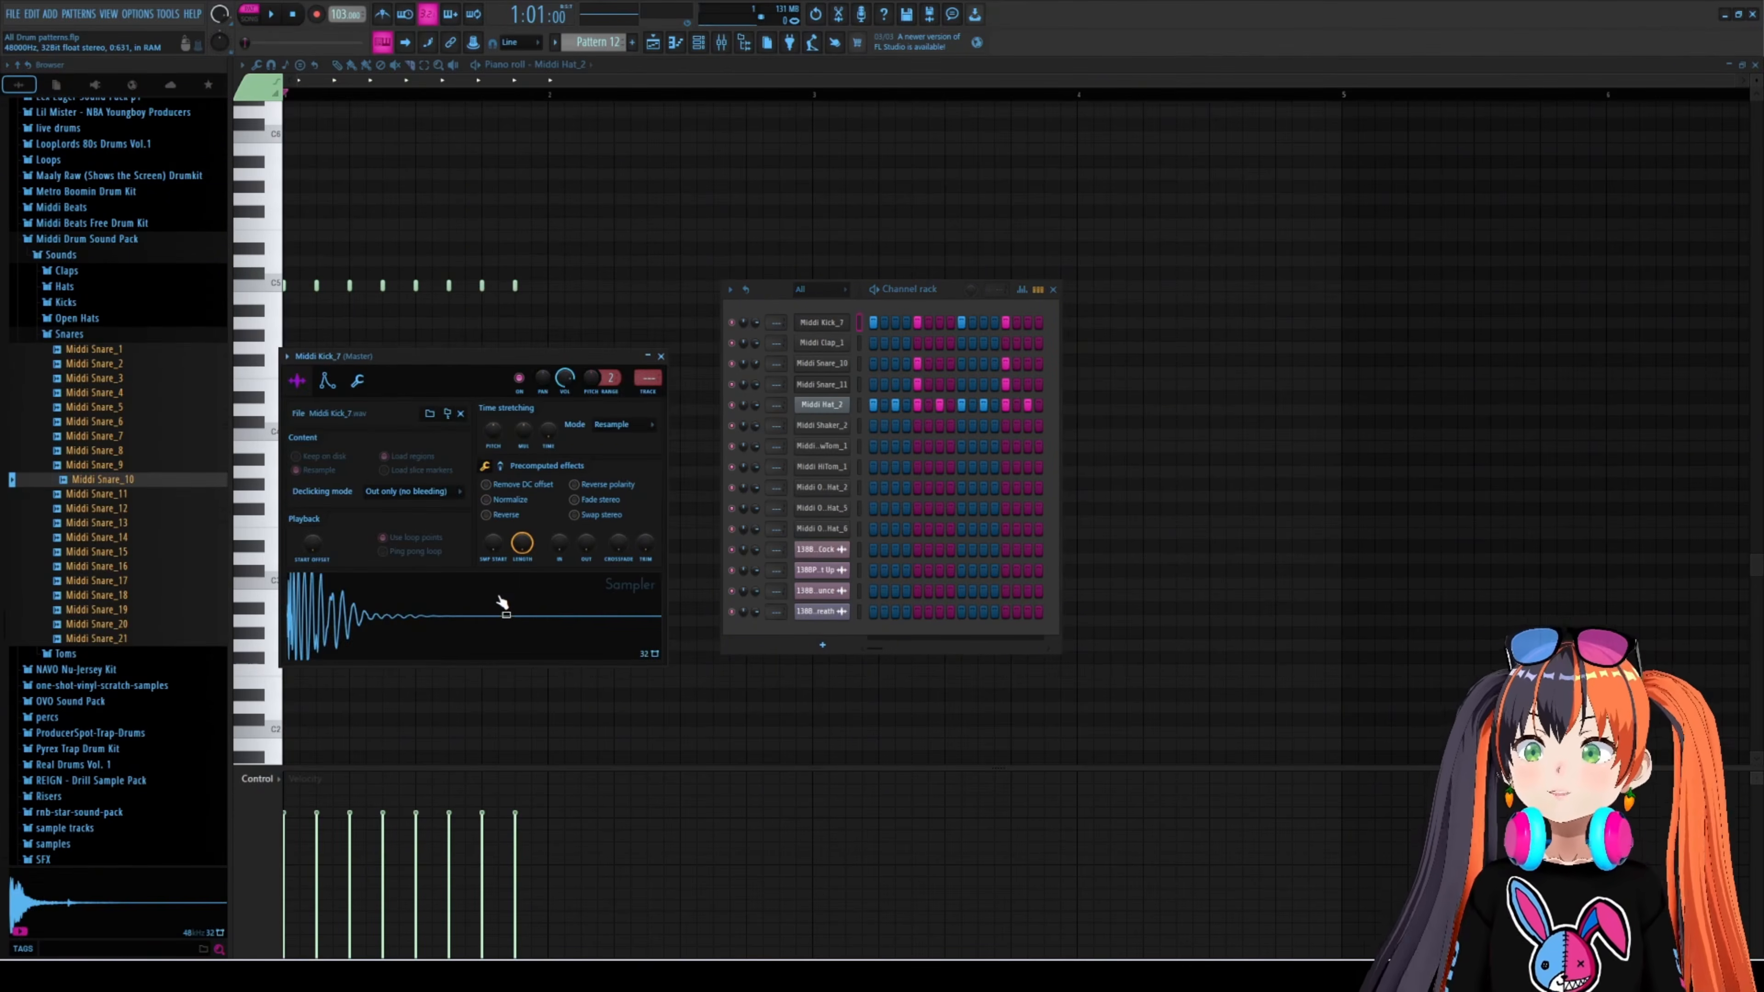
pyautogui.click(499, 602)
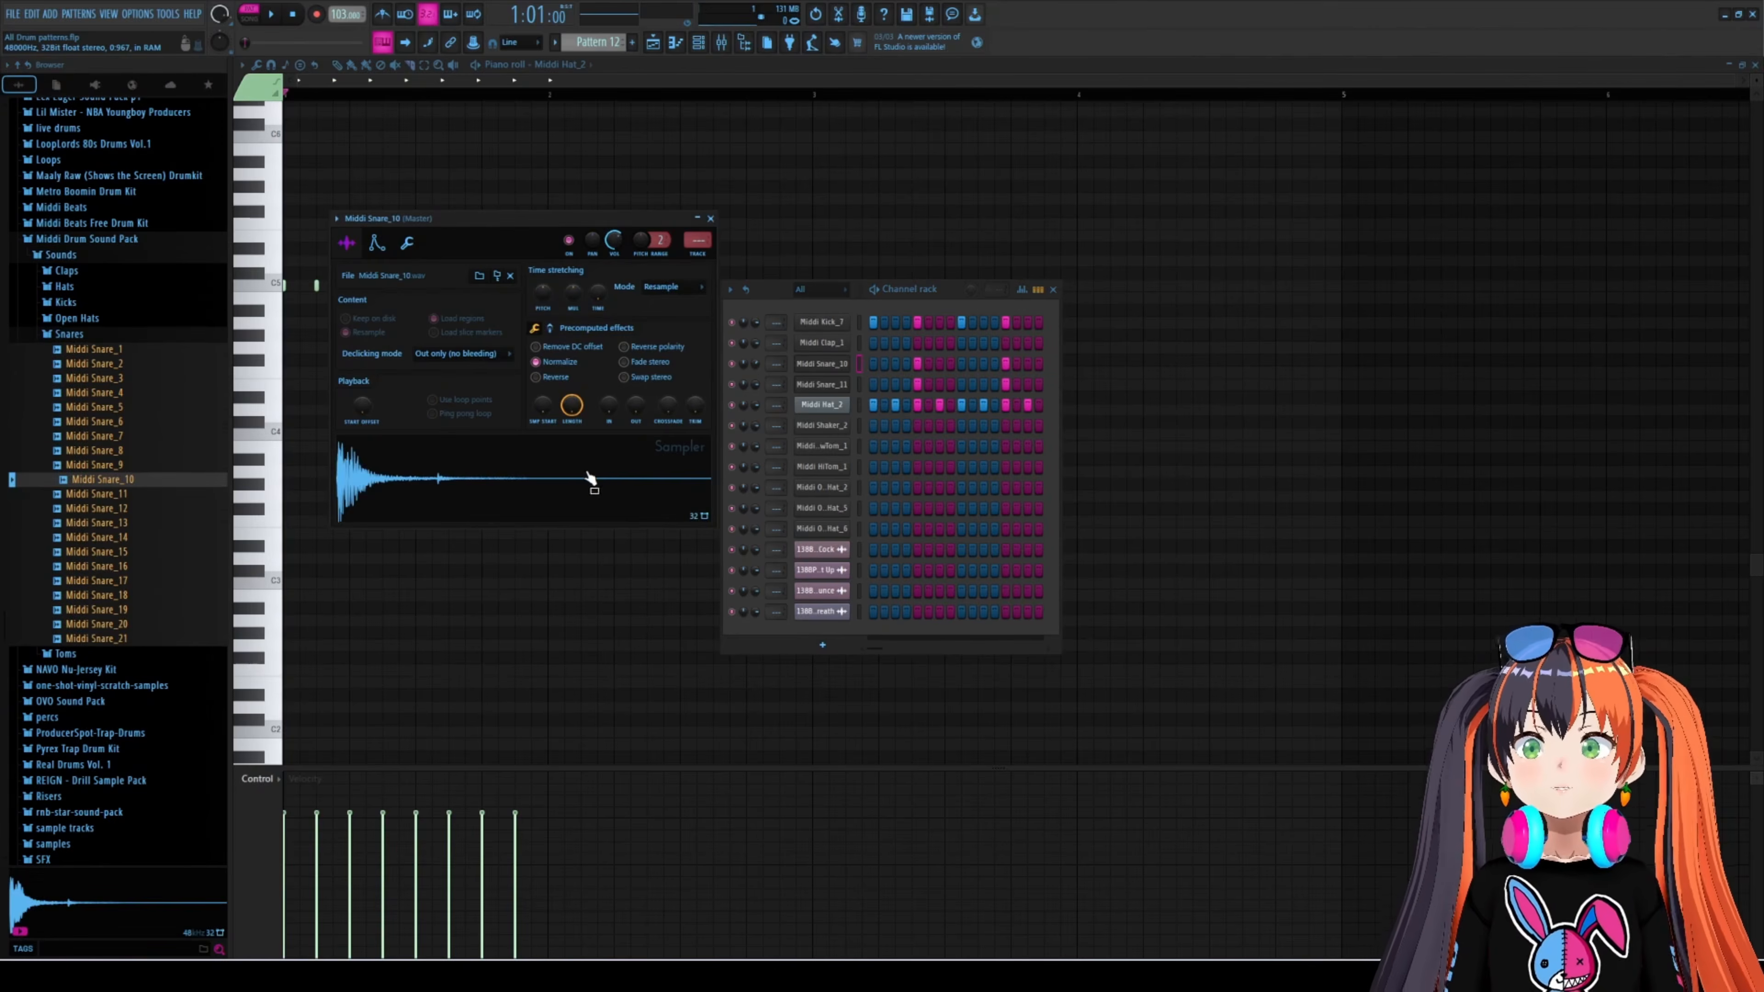
pyautogui.click(541, 473)
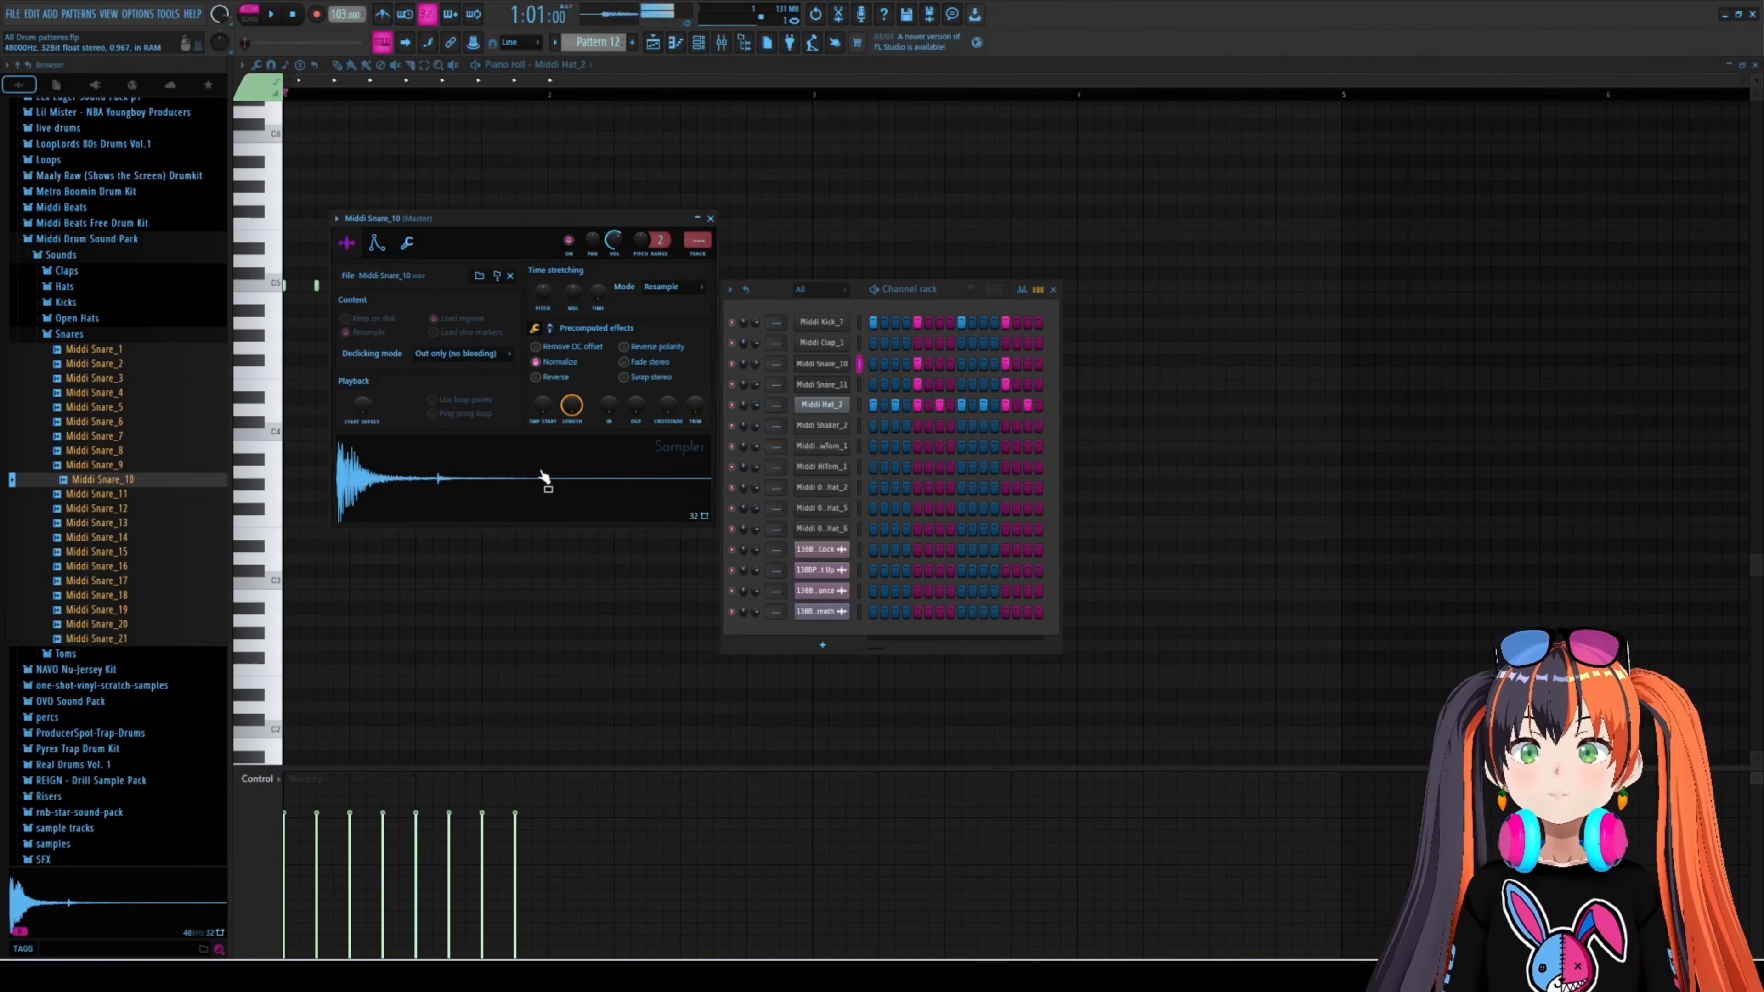
pyautogui.click(822, 404)
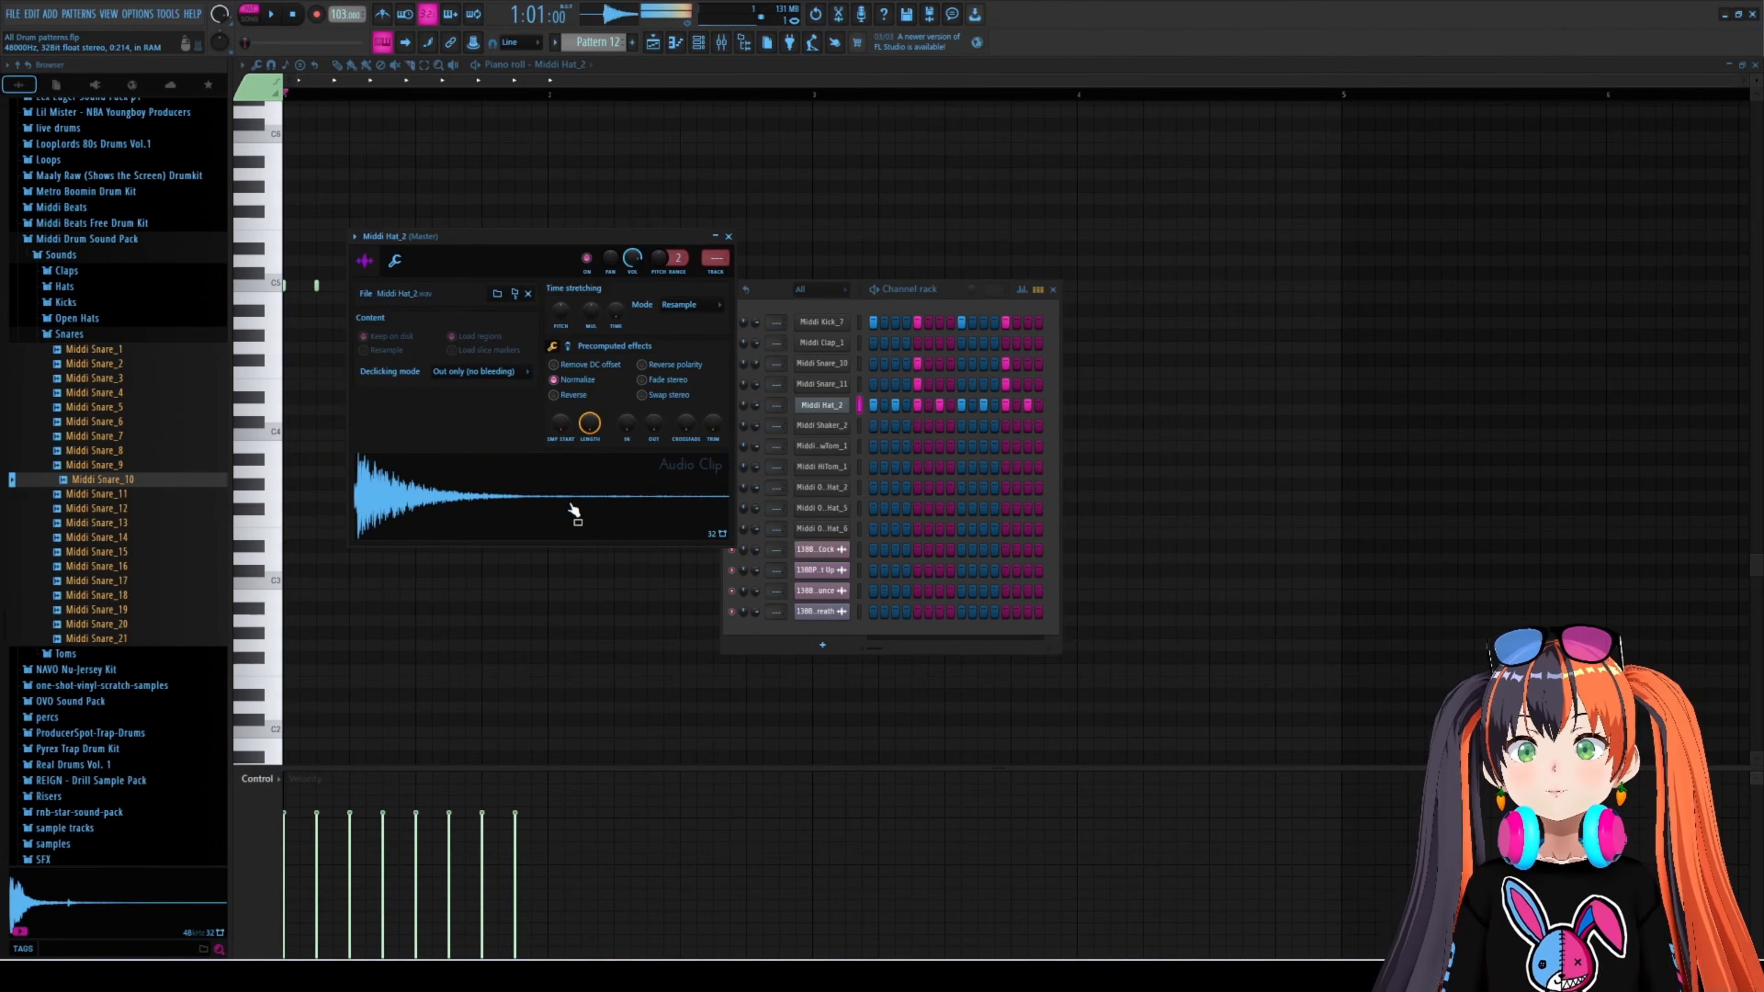
pyautogui.click(768, 287)
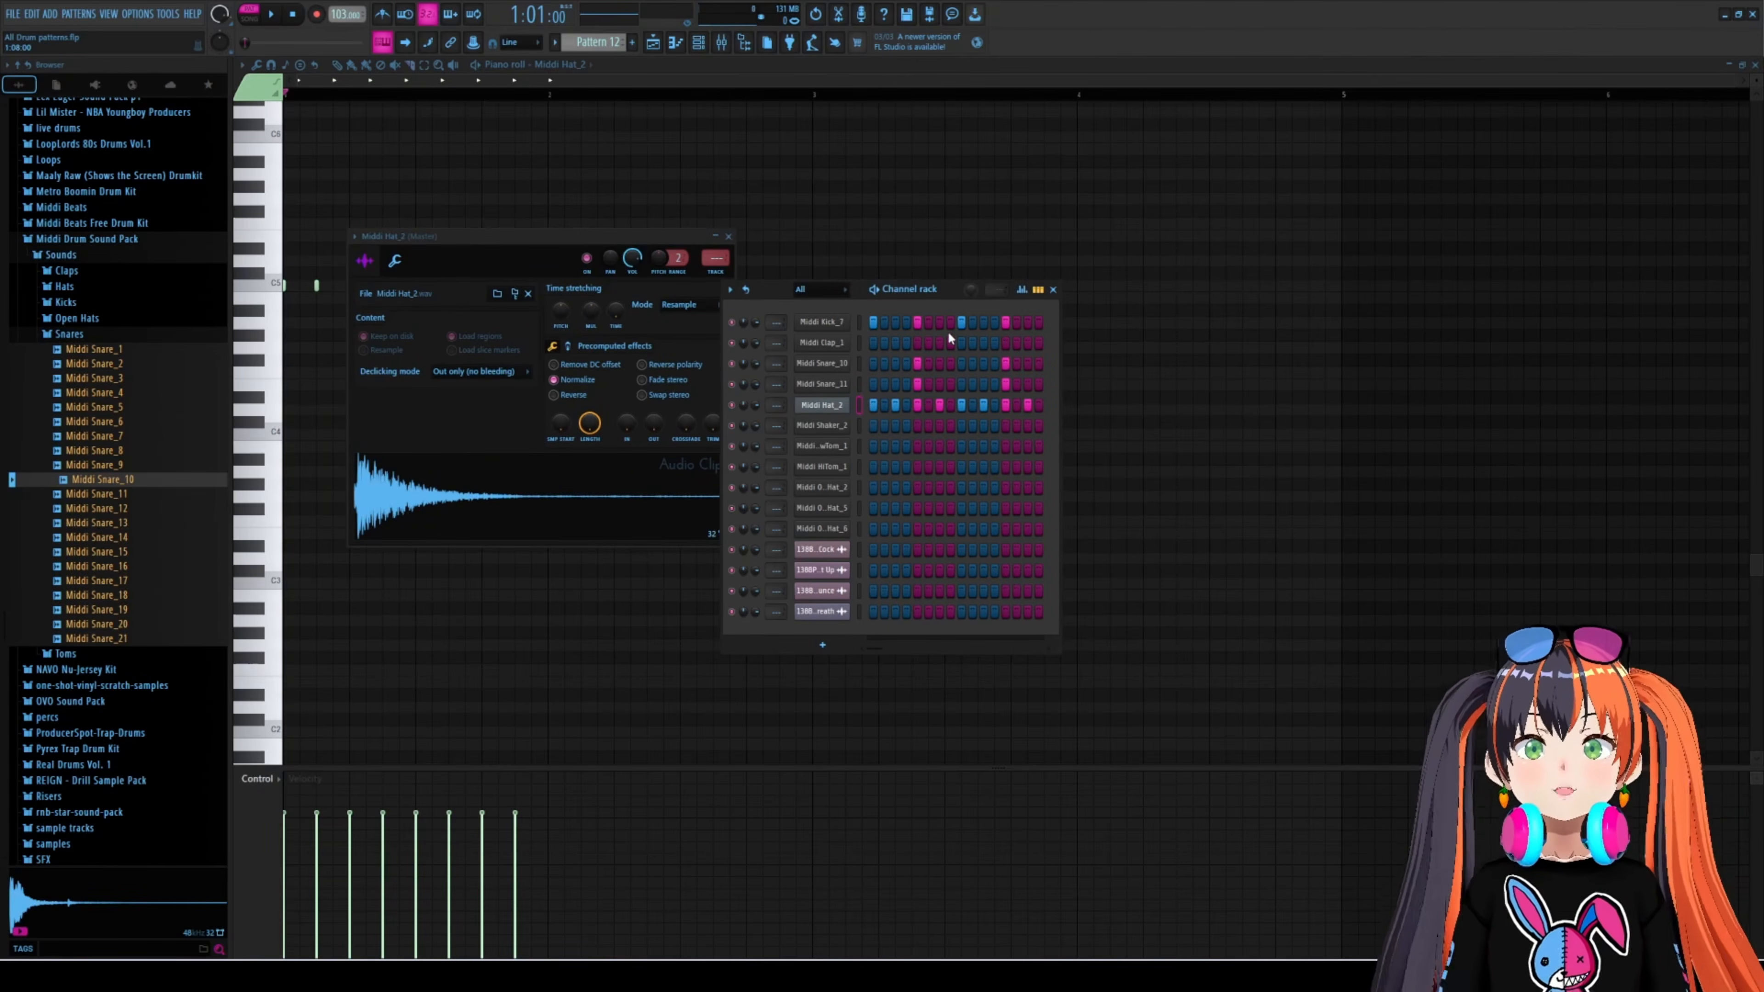
# - Play Pattern 12, switch to Pattern 13 and play that one to compare them
pyautogui.press('space')
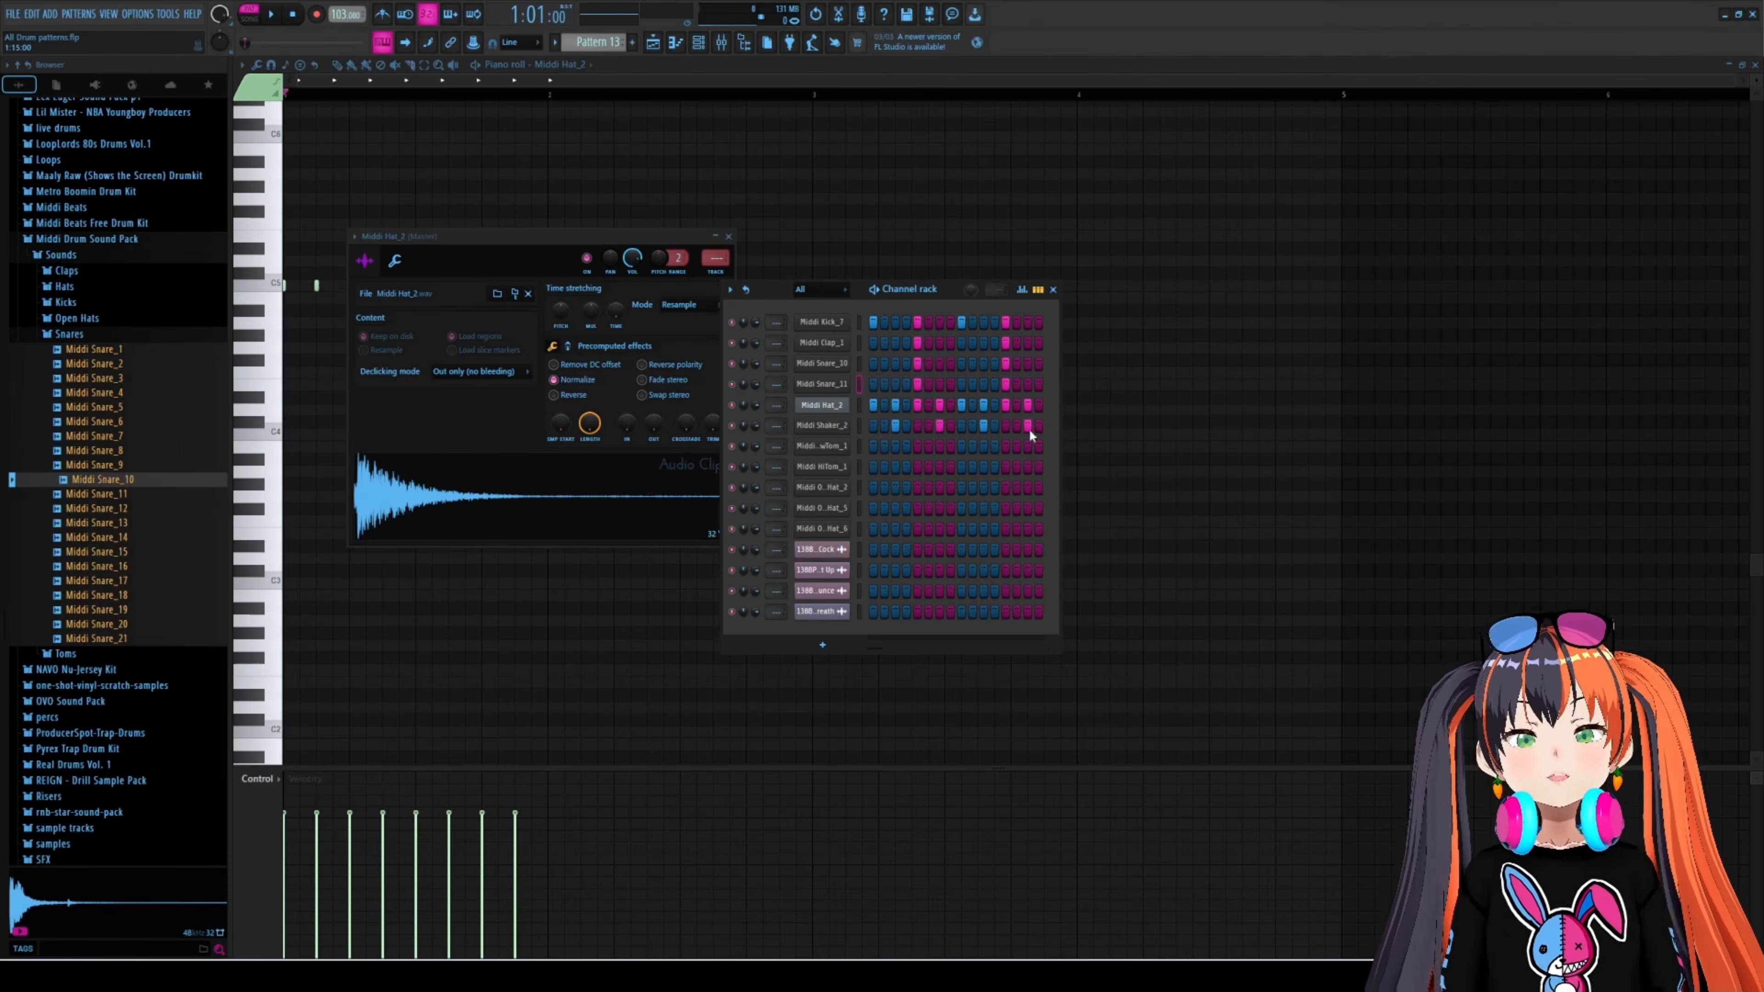
pyautogui.press('space')
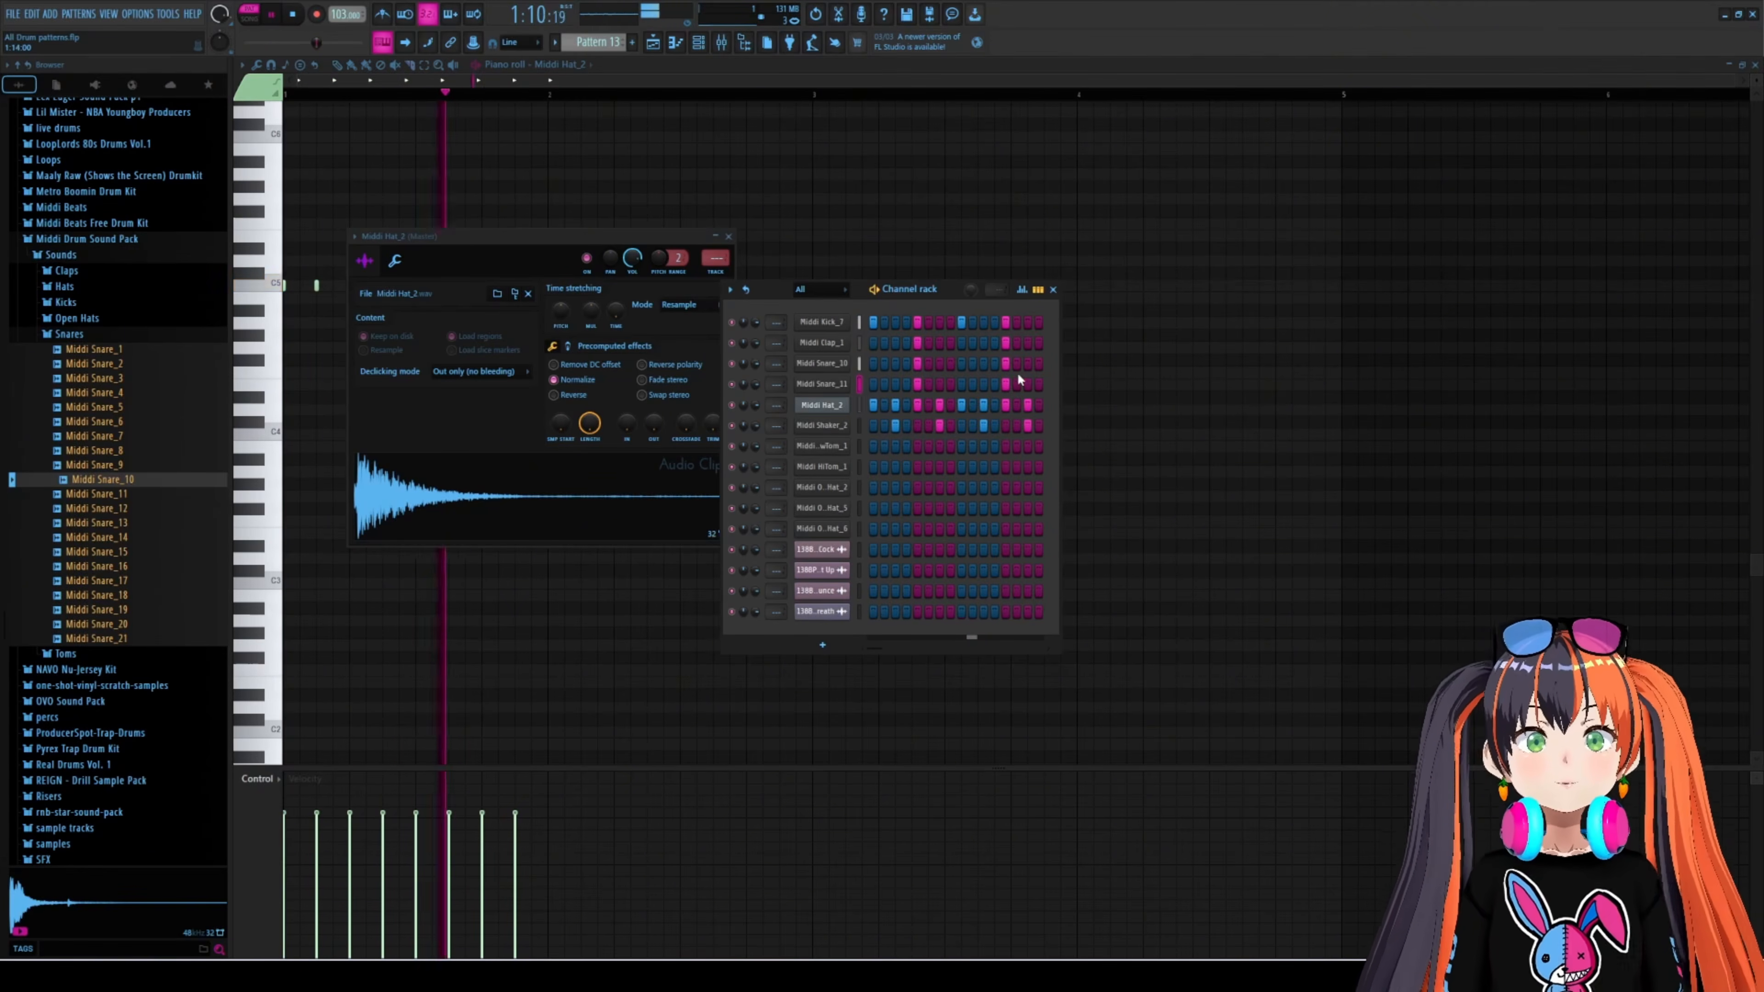
pyautogui.press('space')
# - Switch to Pattern 14 and play its kick, clap, snare, shaker and hat hits with the single open hat
pyautogui.scroll(1, 595, 44)
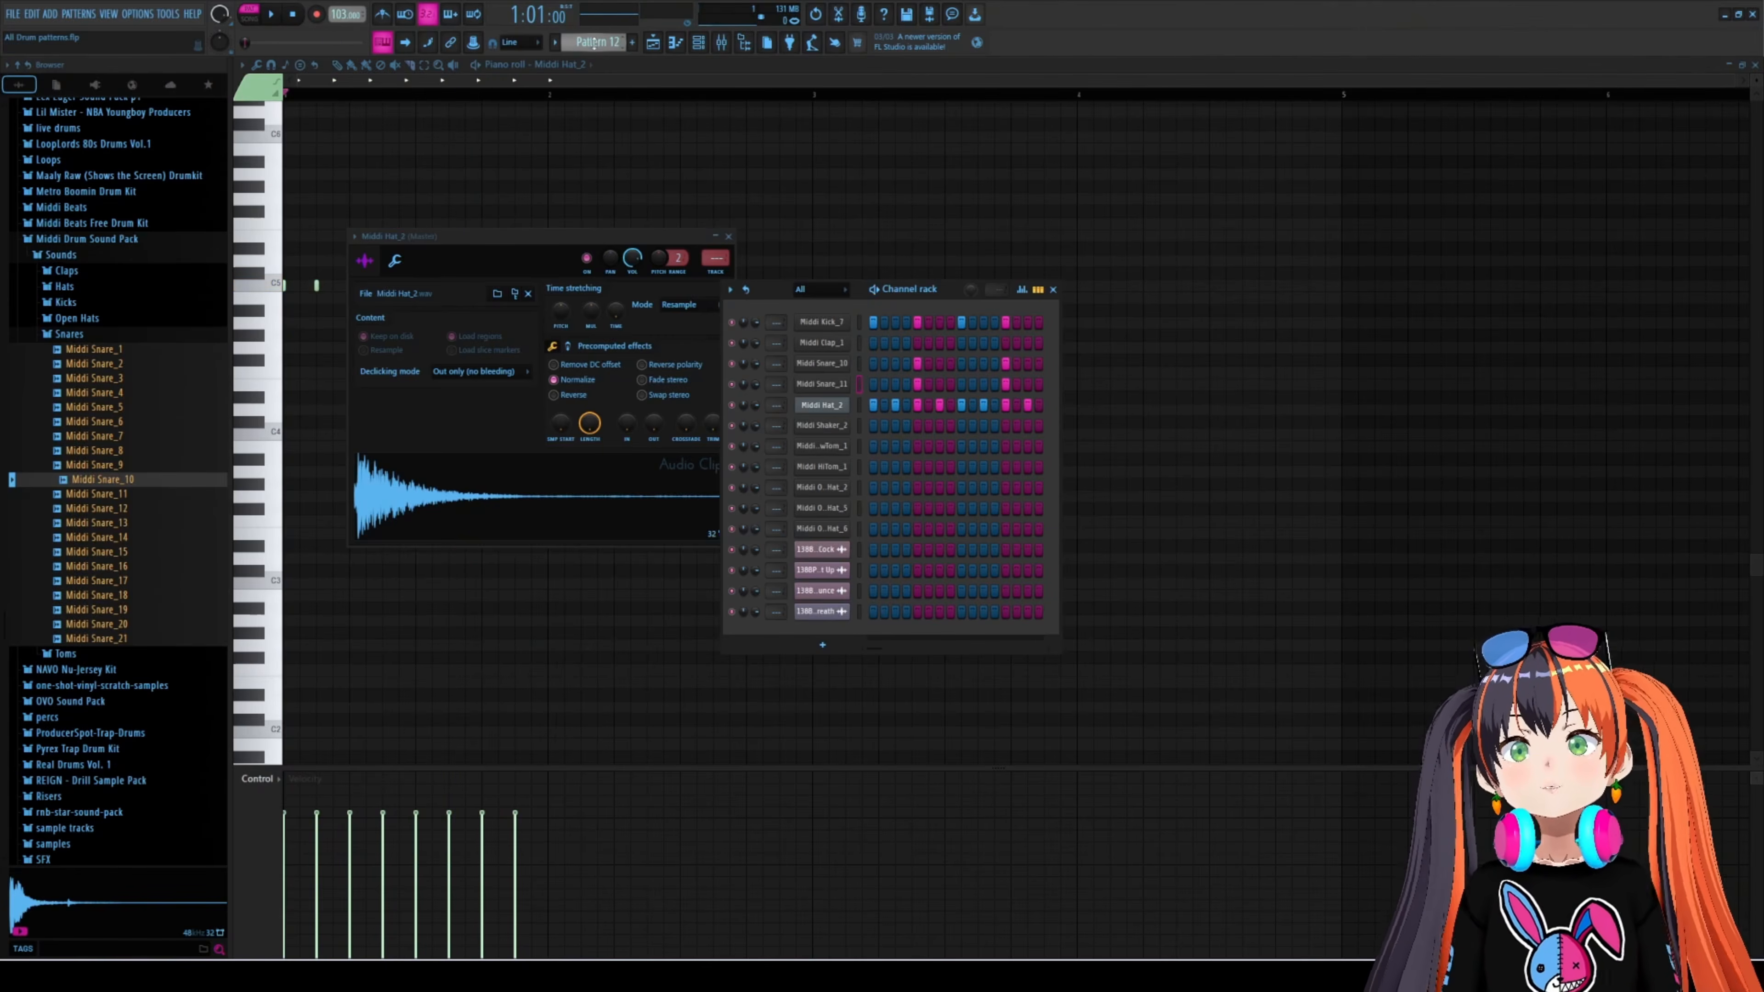
pyautogui.scroll(-1, 594, 43)
pyautogui.scroll(-1, 594, 44)
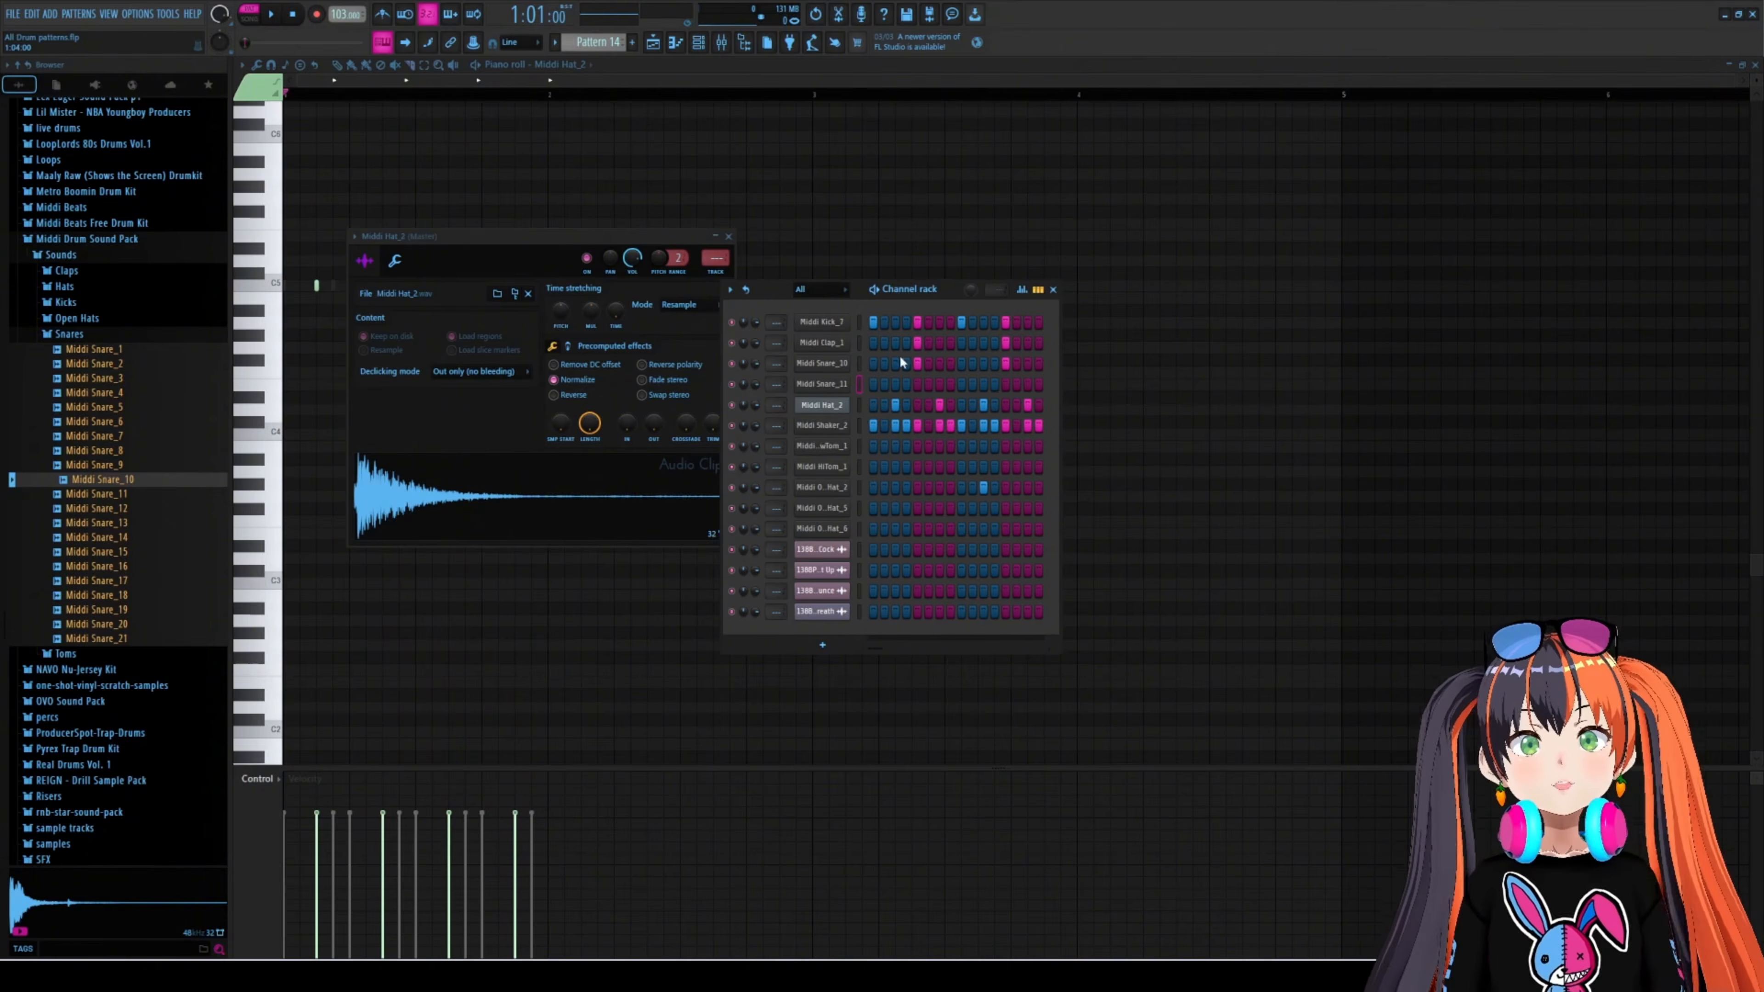
pyautogui.press('space')
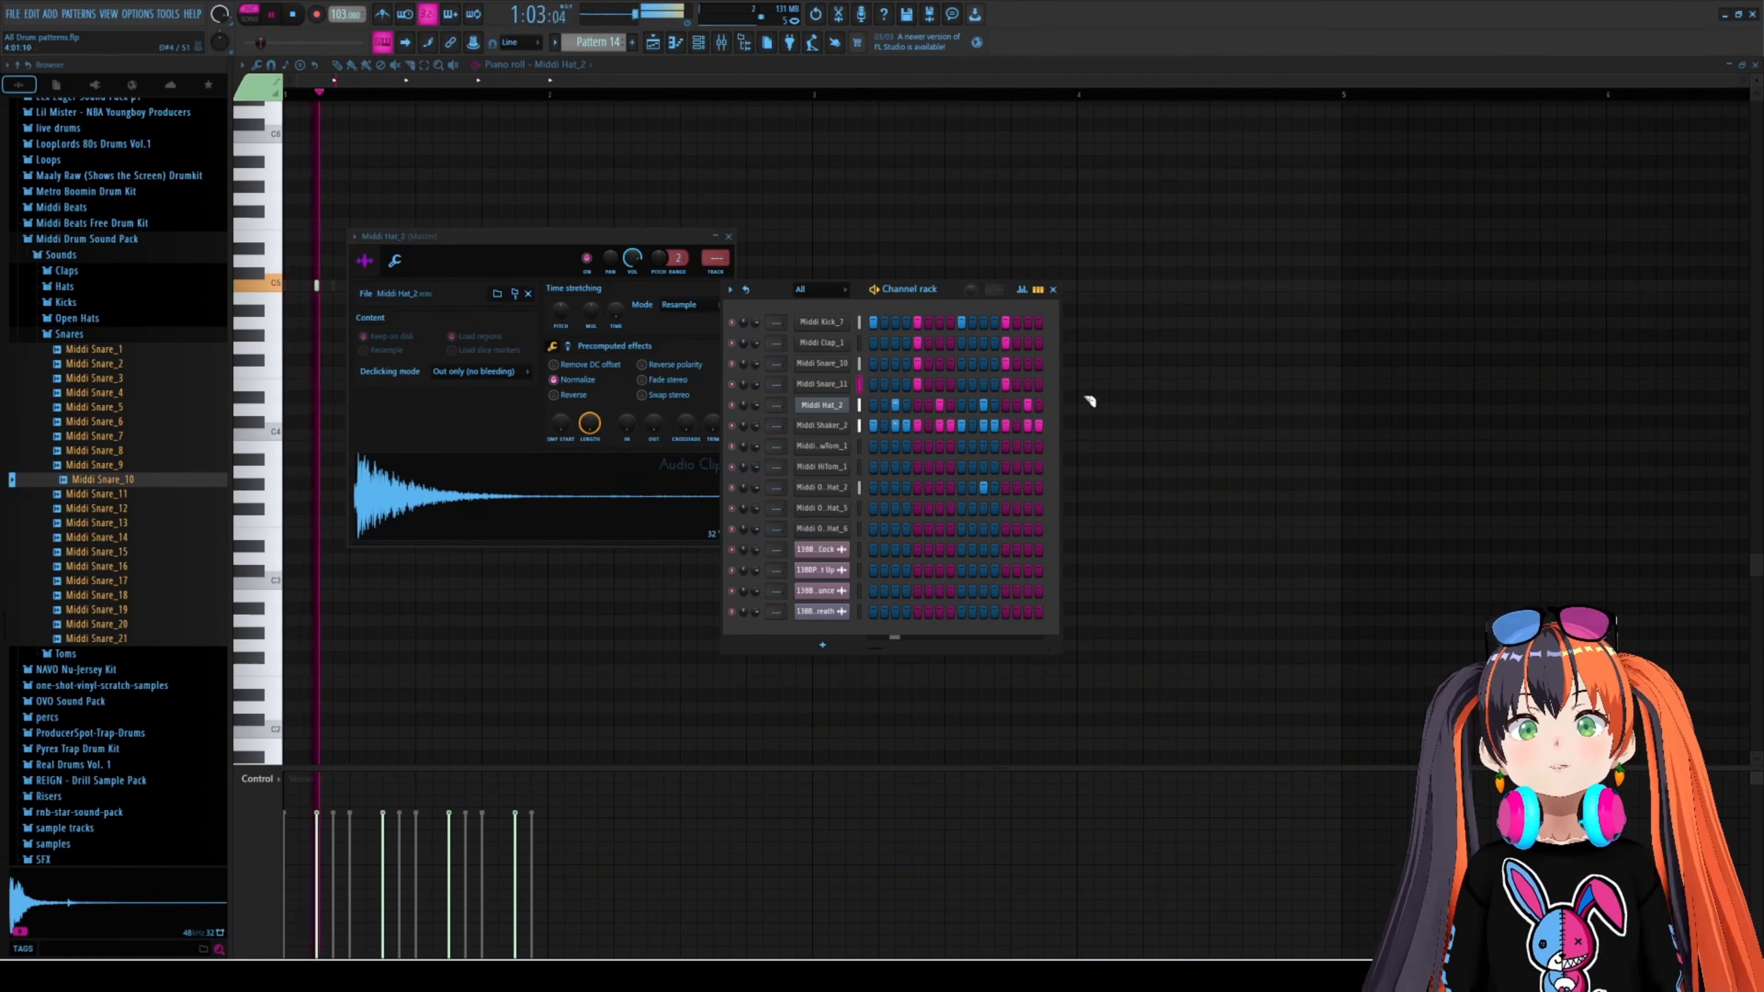
pyautogui.press('space')
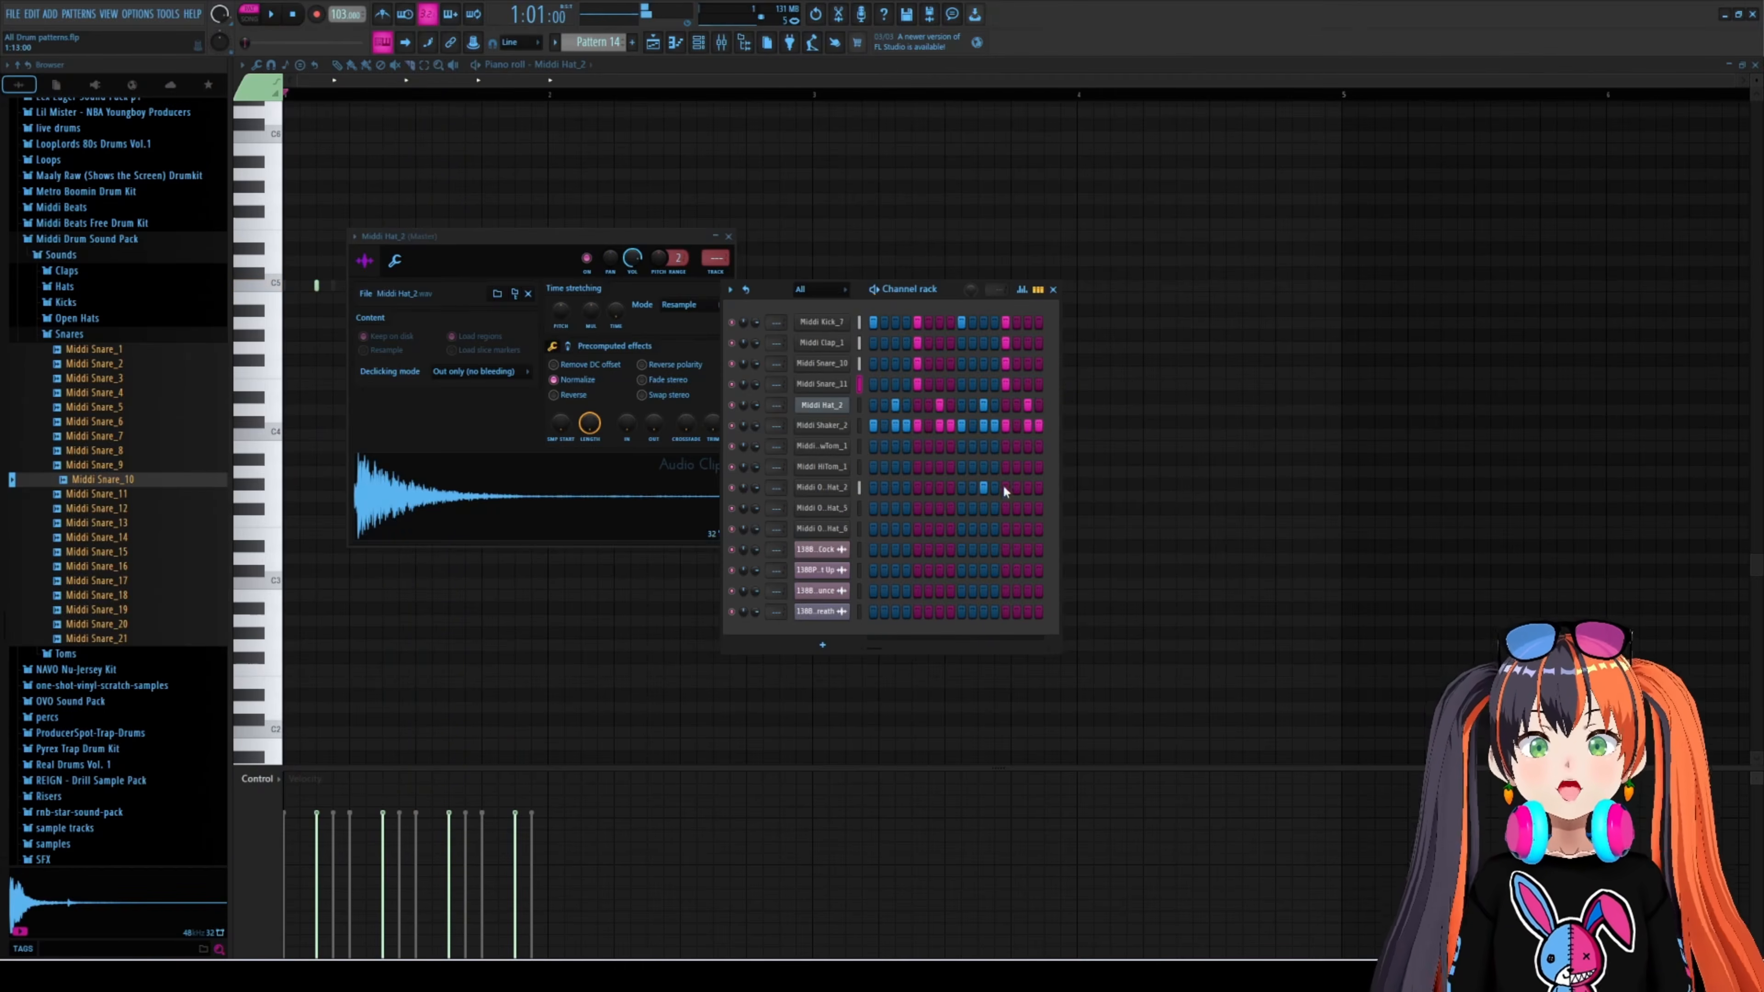
pyautogui.press('space')
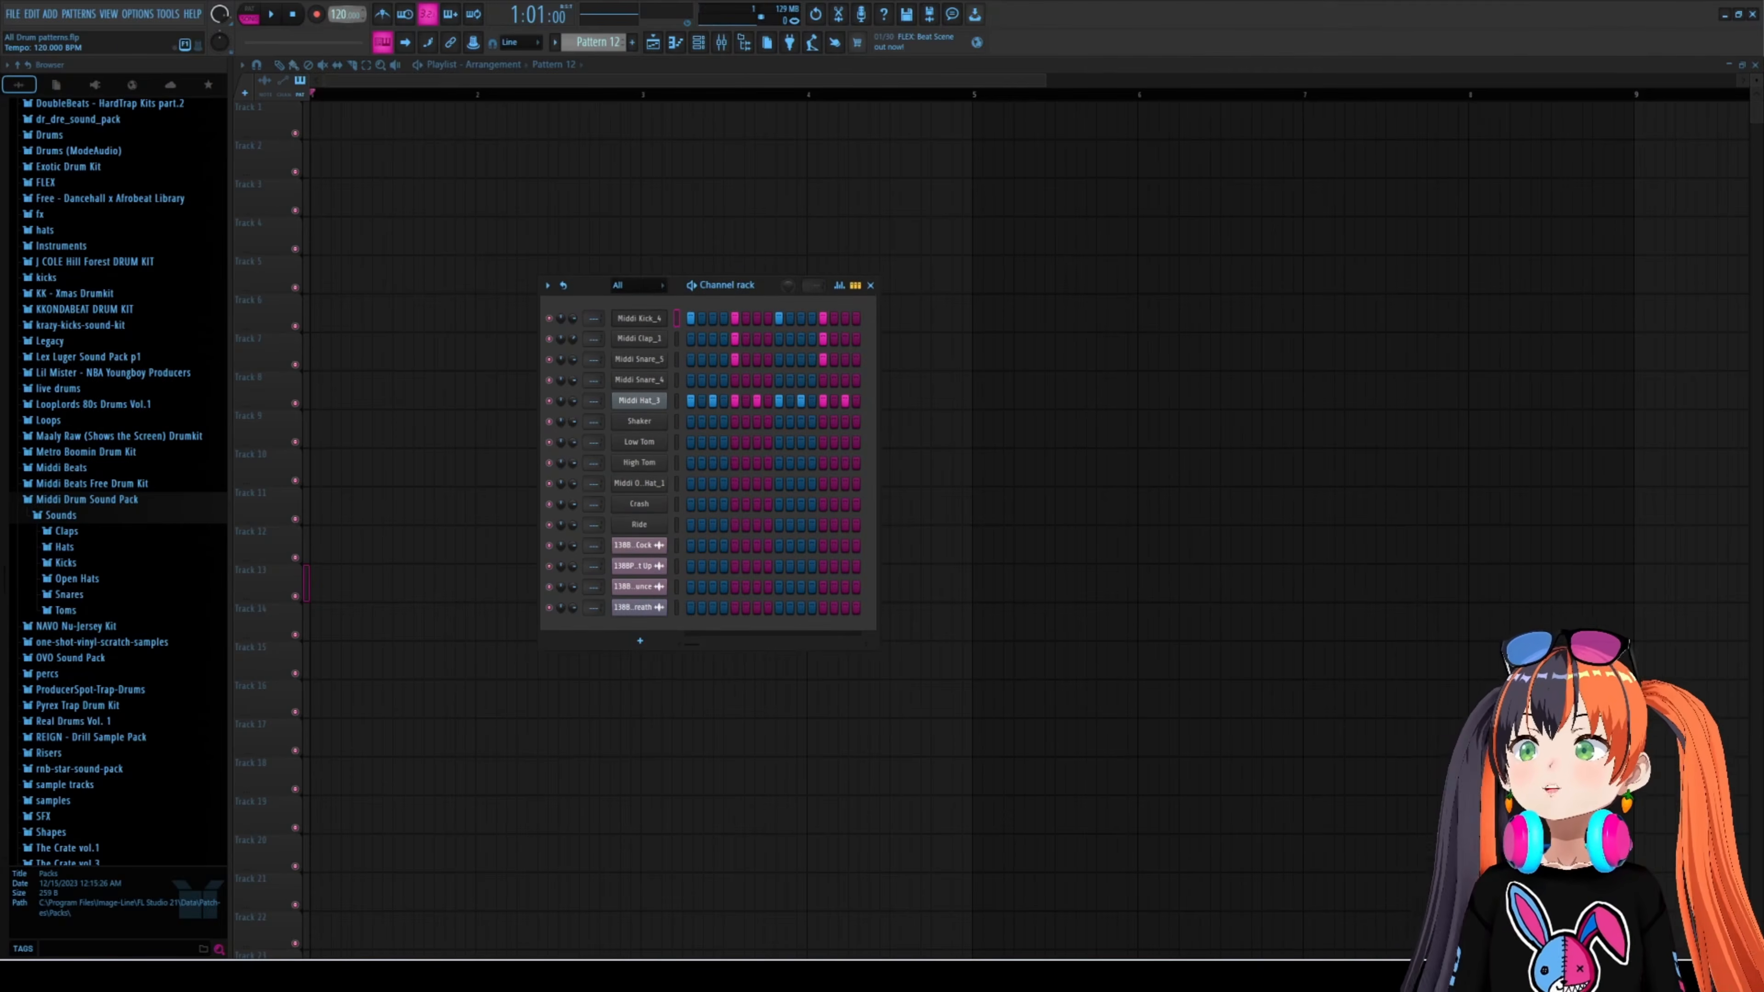
# - Move the channel rack towards the middle of the playlist and load Middi Kick_17, Middi Snare_12 and Middi Snare_13 into its kick and snare channels
pyautogui.moveTo(600, 285); pyautogui.dragTo(831, 345)
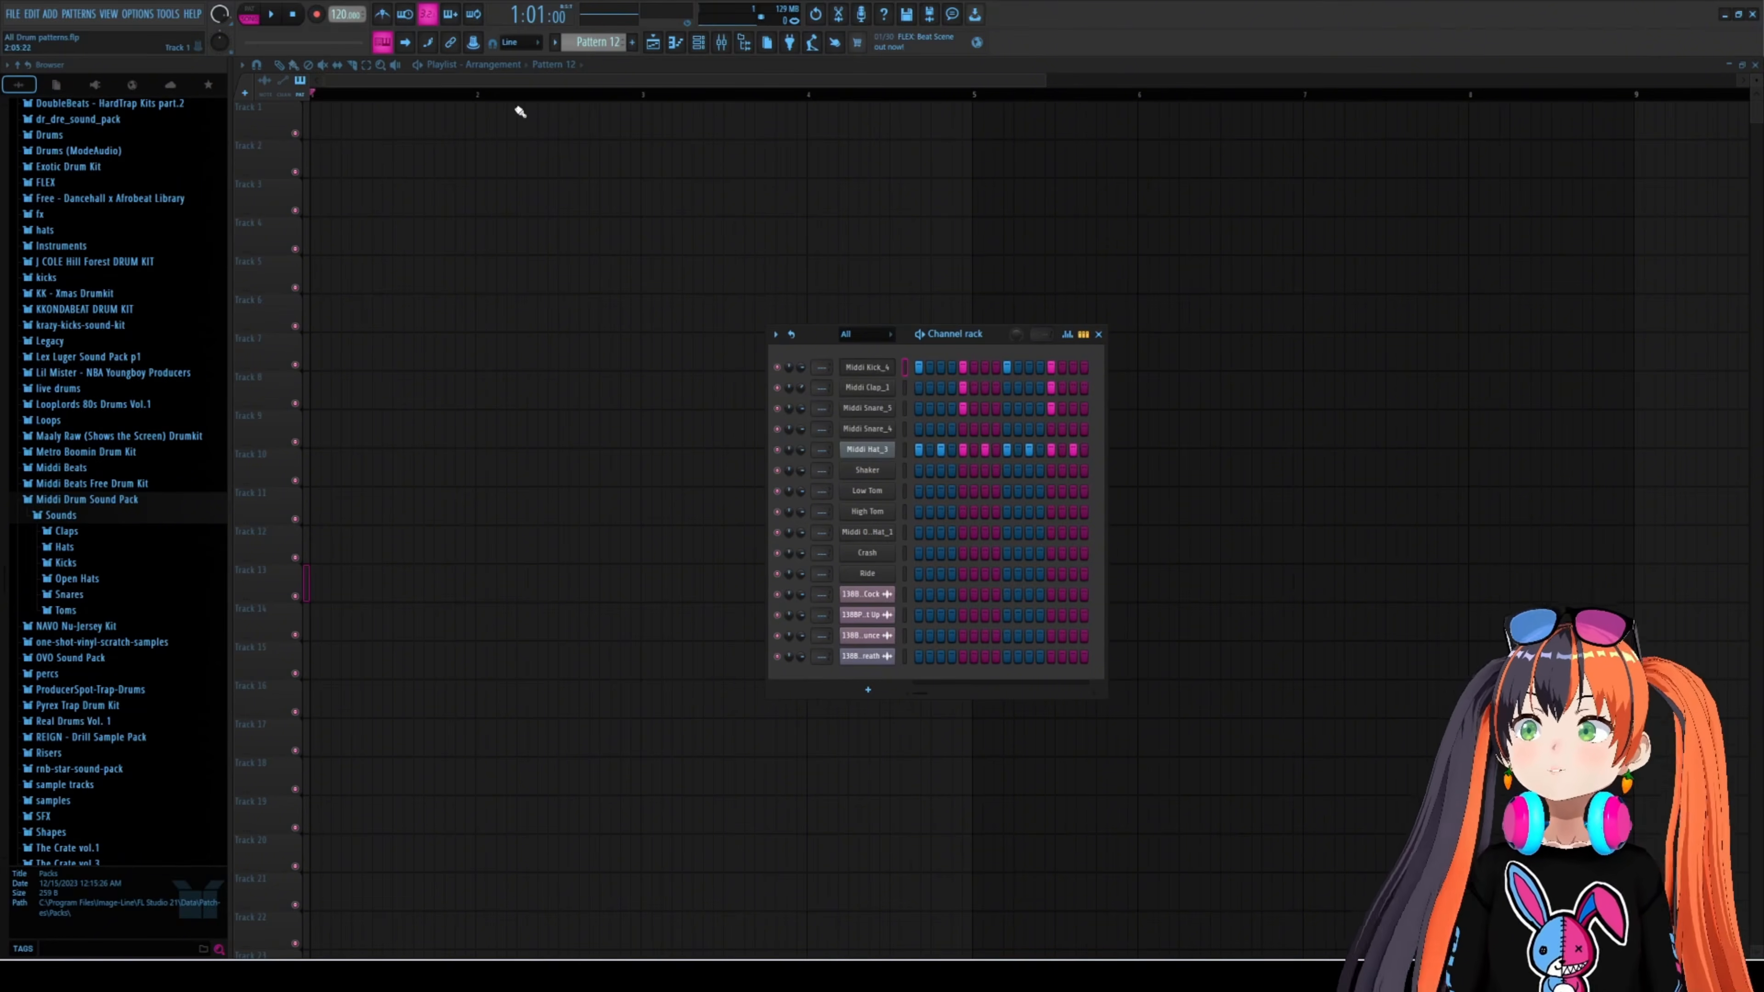
pyautogui.moveTo(806, 346); pyautogui.dragTo(747, 333)
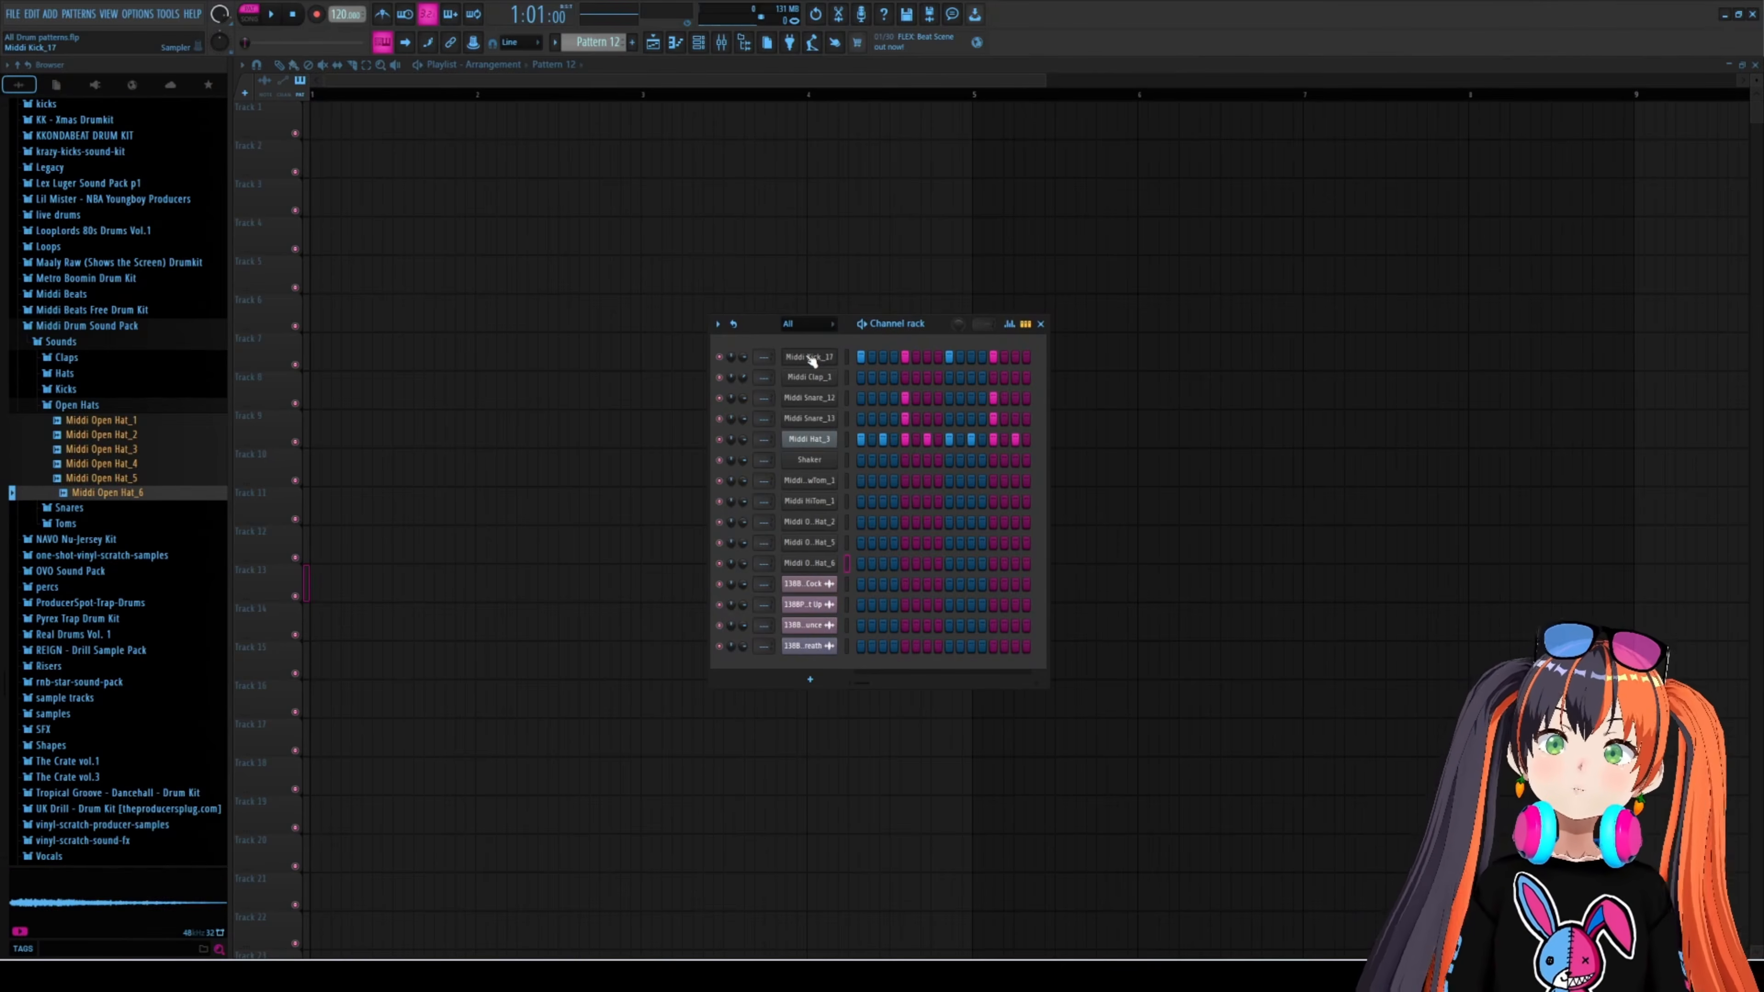
# - Audition the rack's samples from Middi Snare_12 through the toms and open hats, enabling Normalize on Middi Open Hat_6
pyautogui.click(809, 397)
pyautogui.moveTo(486, 352); pyautogui.dragTo(475, 222)
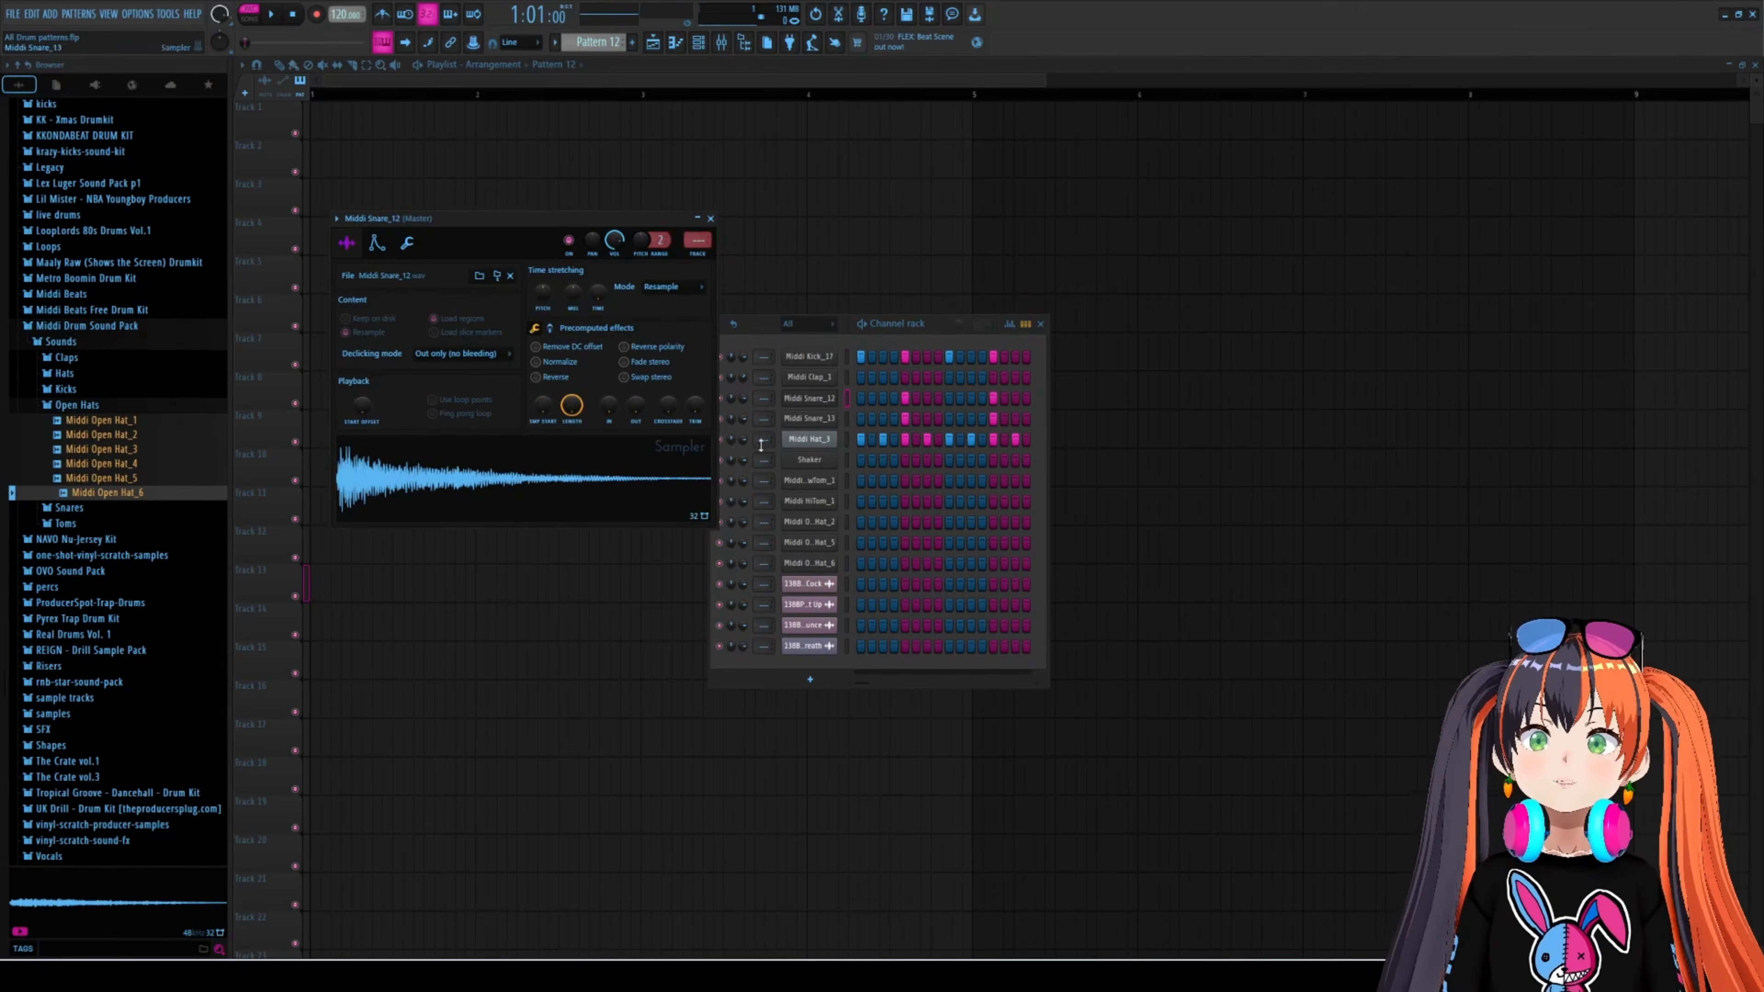
pyautogui.press('Down')
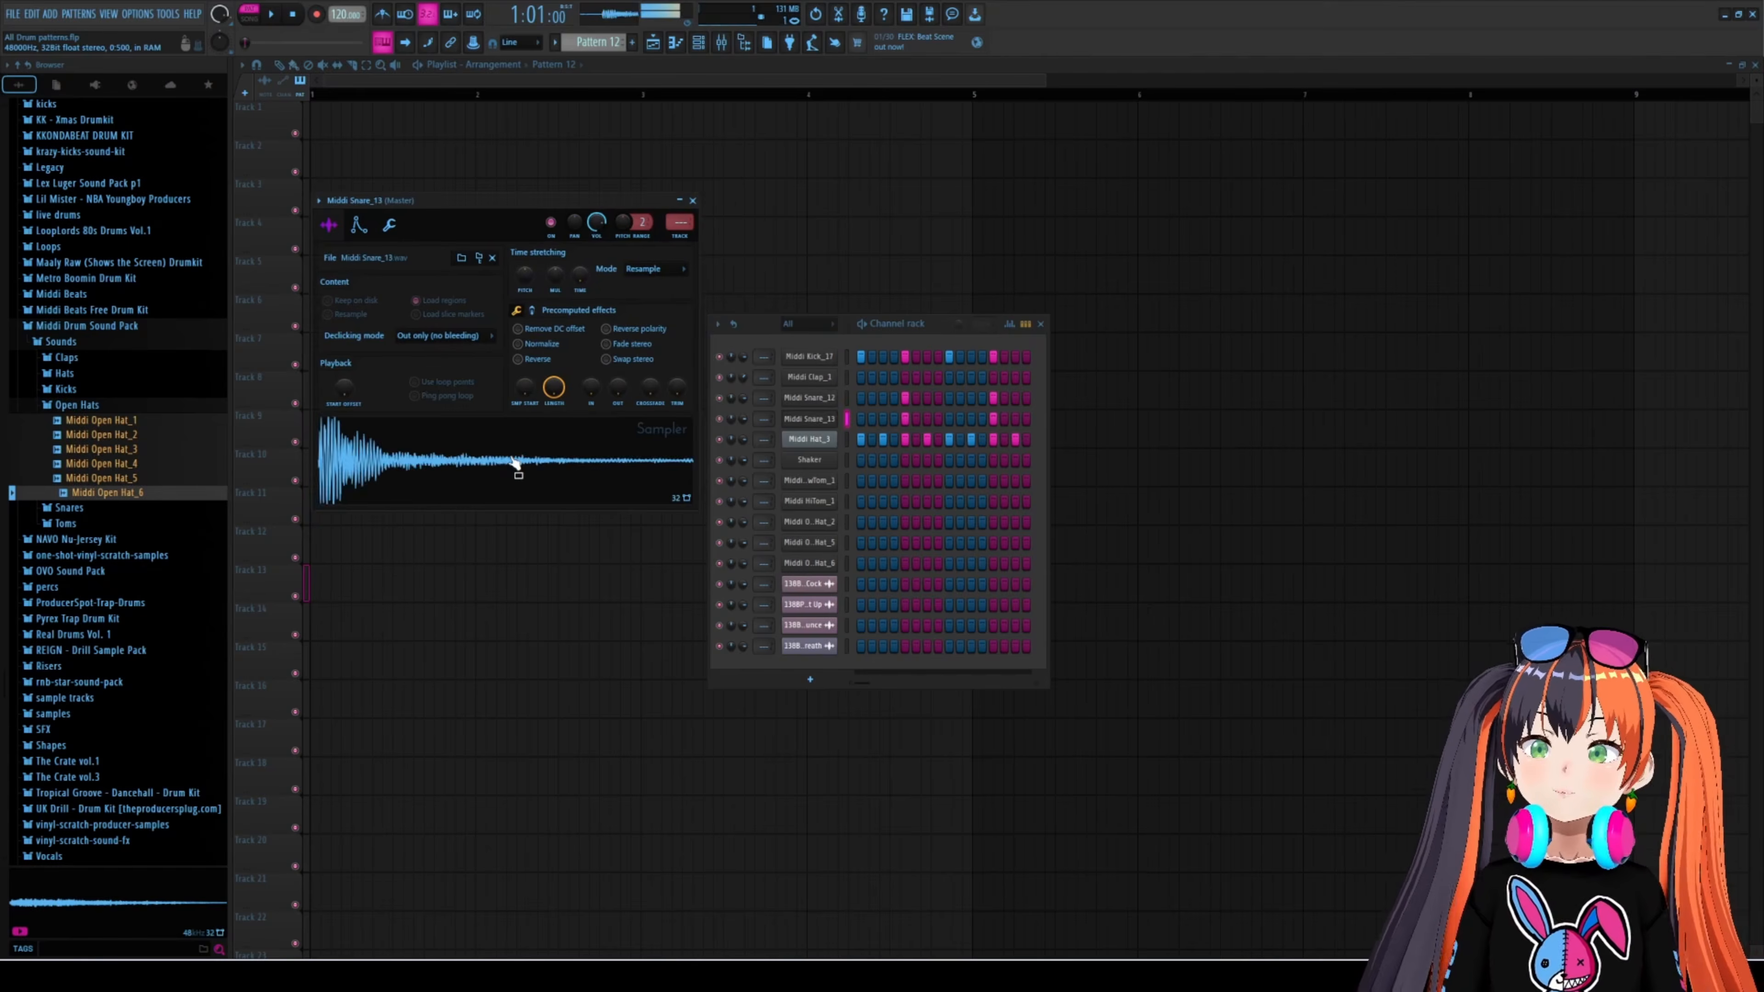
pyautogui.press('Down')
pyautogui.press('Down')
pyautogui.press('Down')
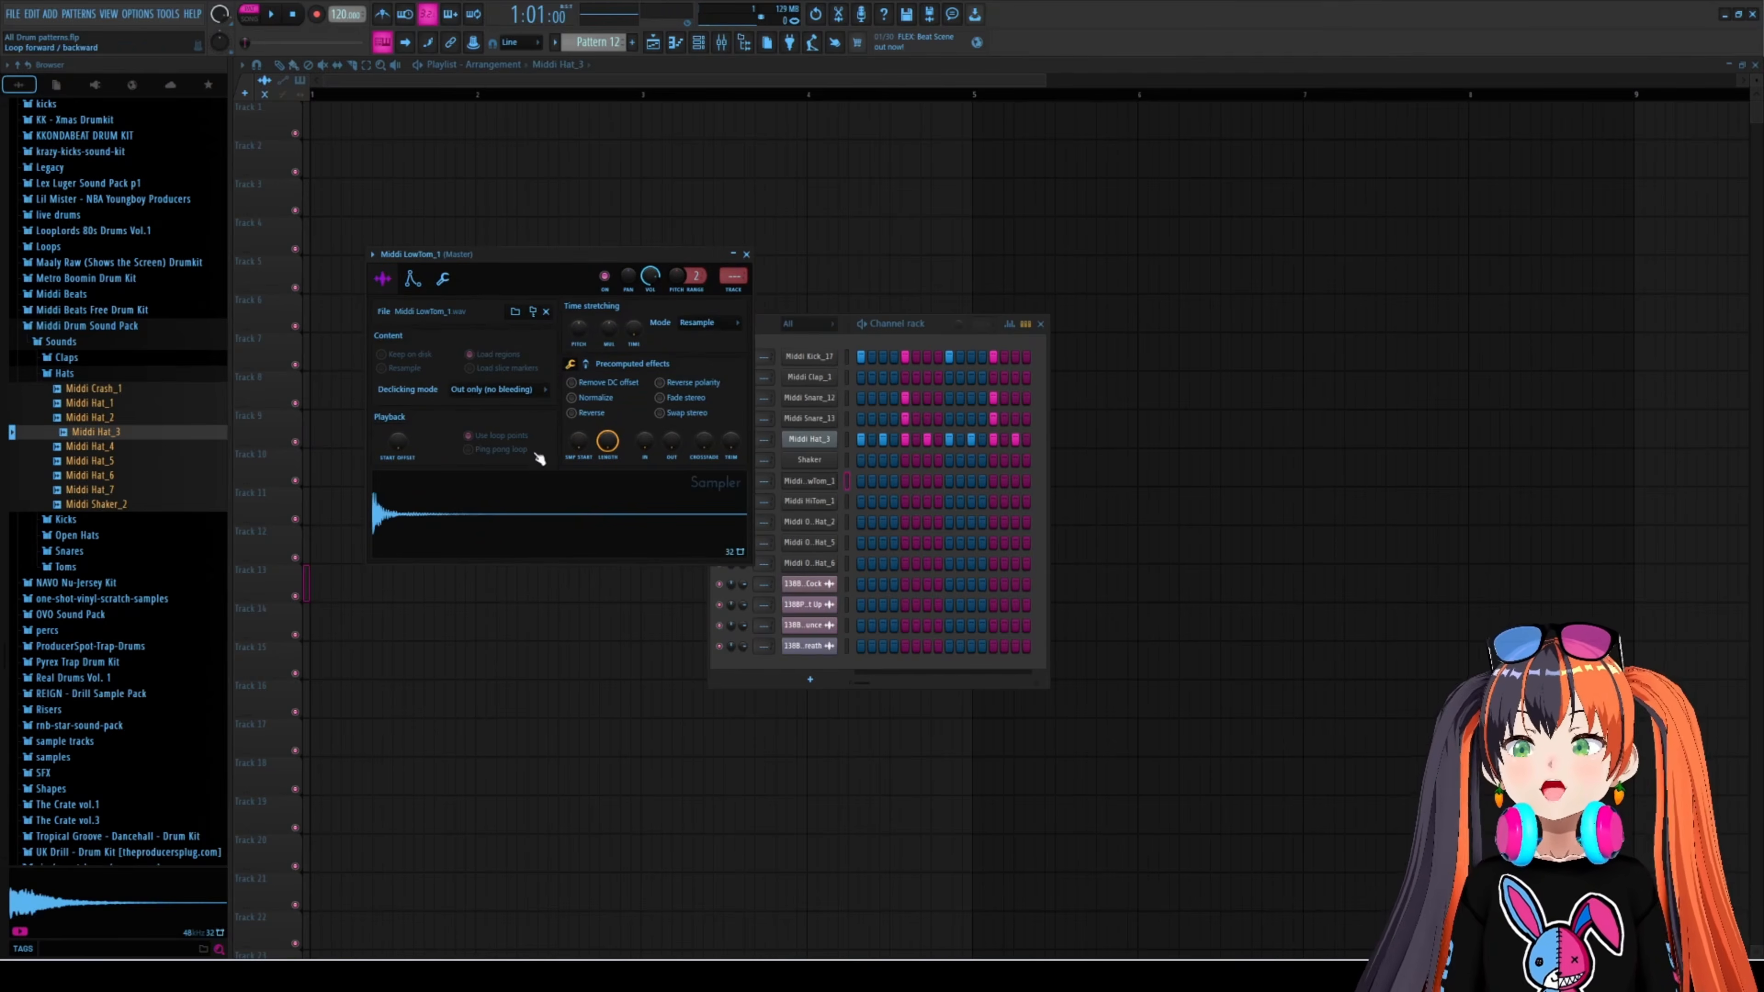
pyautogui.press('Down')
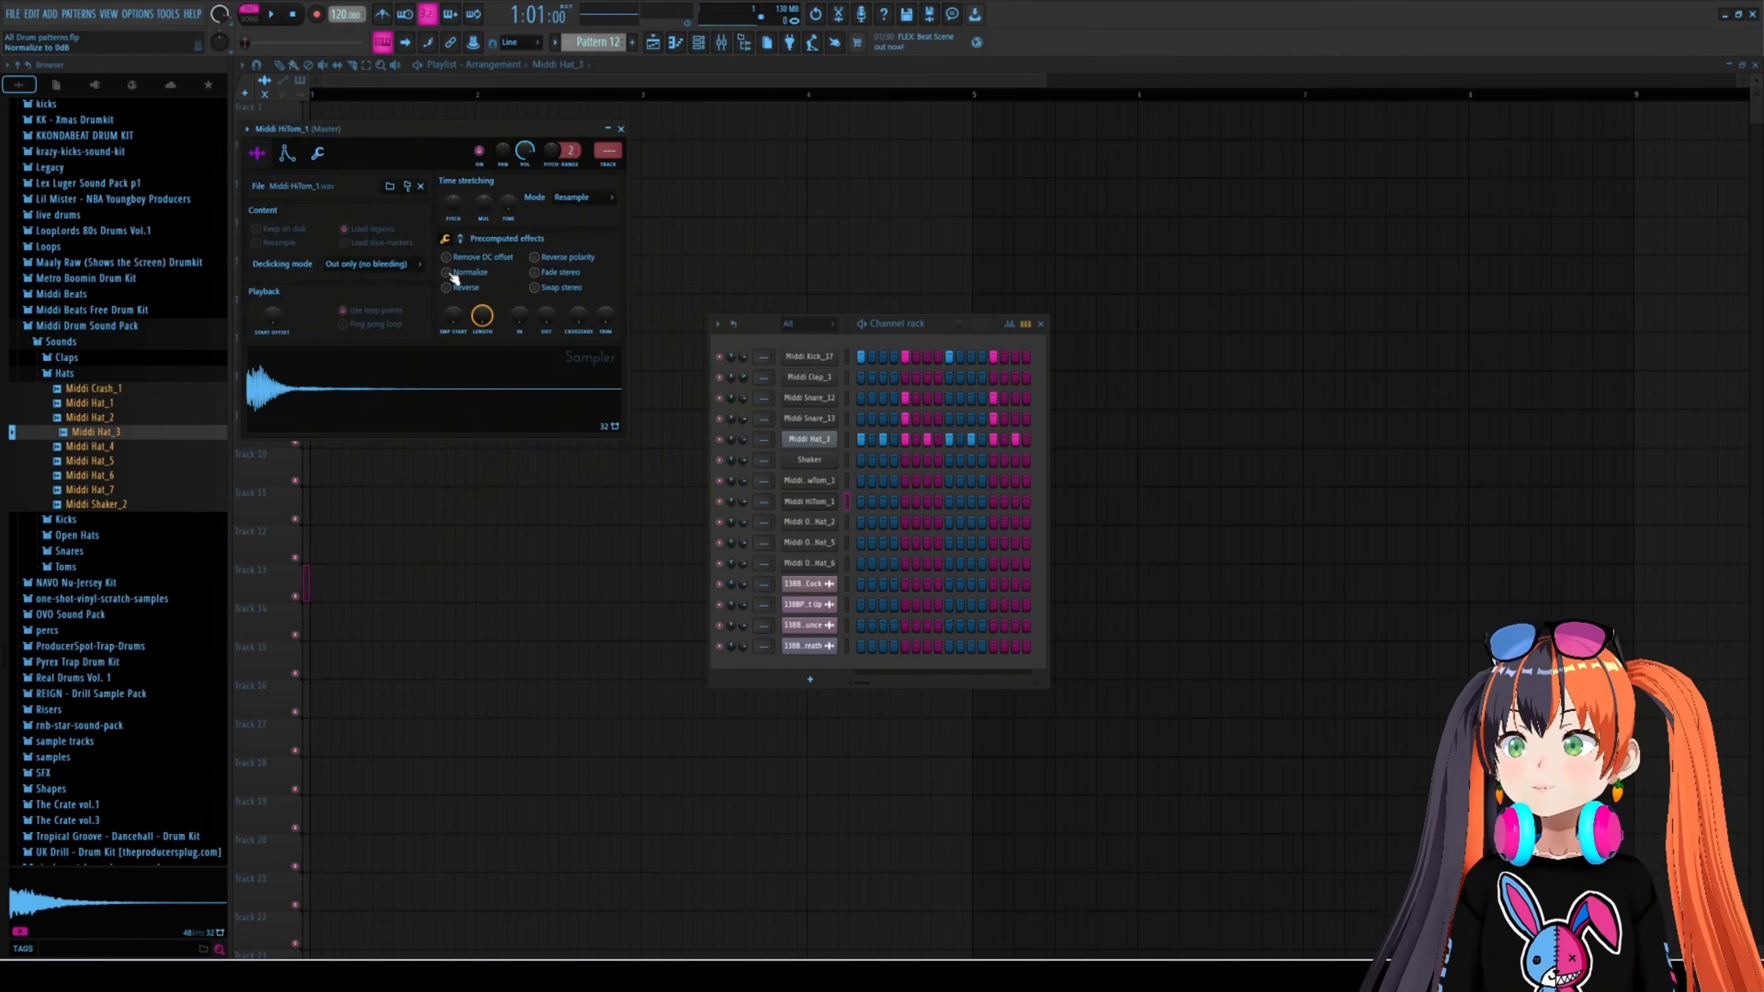
pyautogui.press('Down')
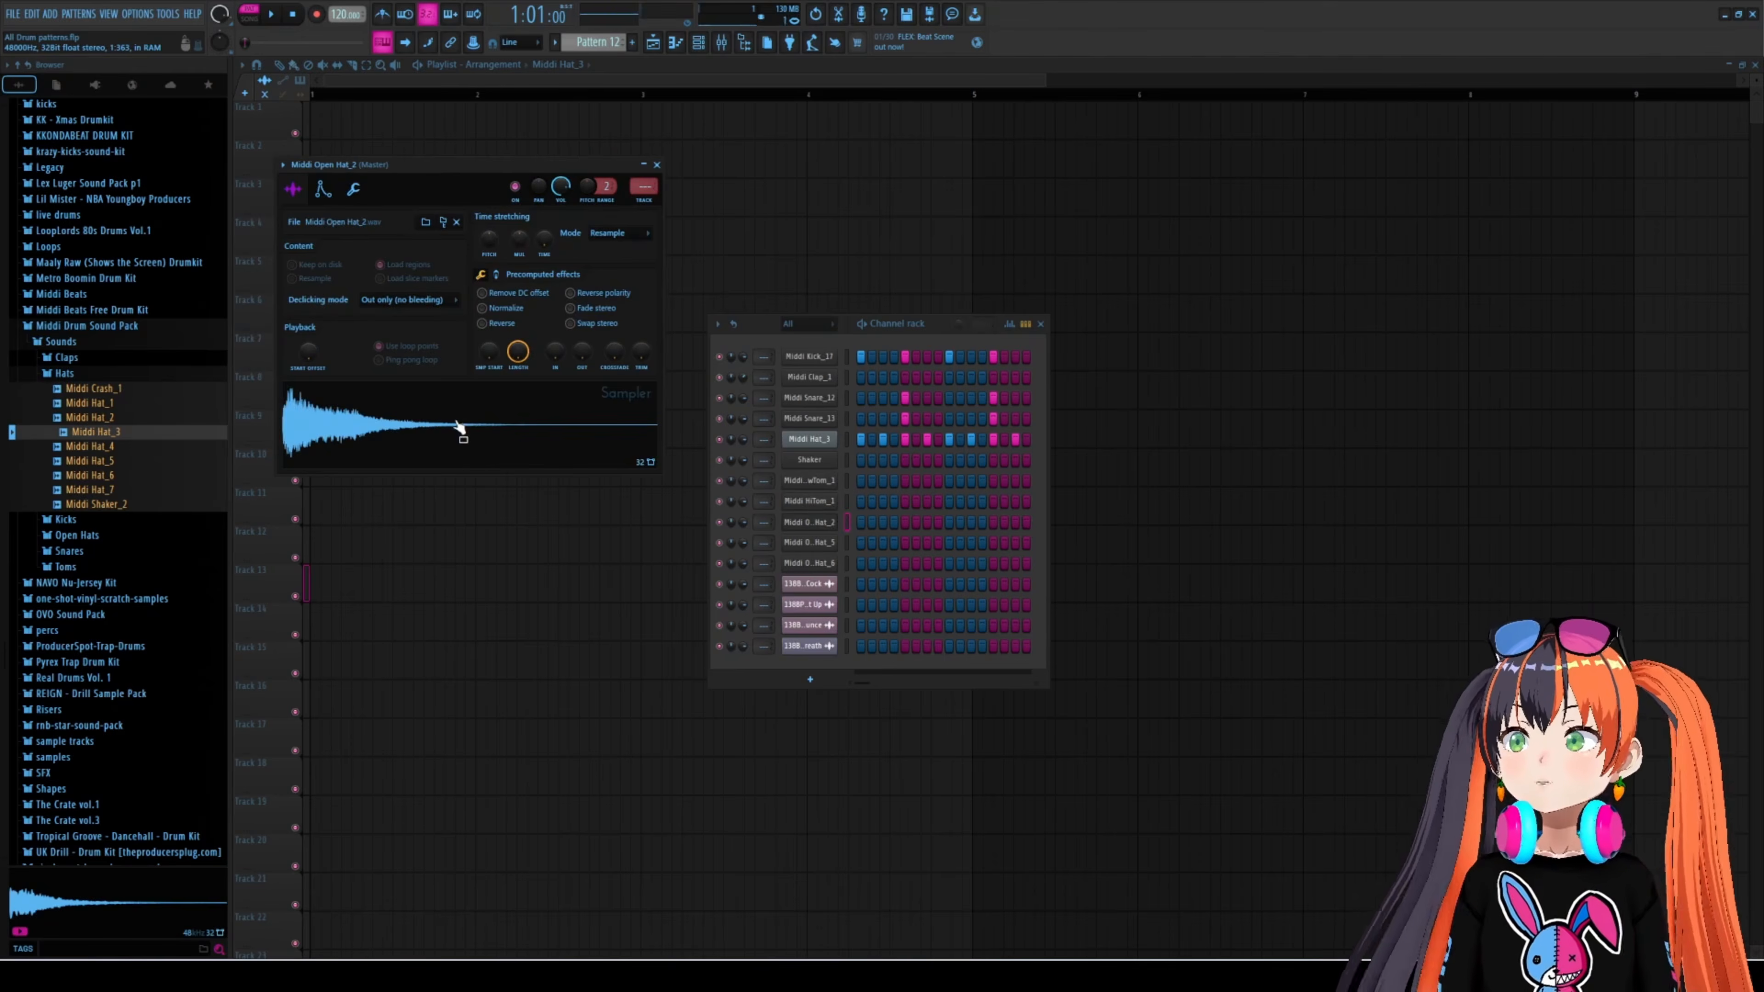
pyautogui.press('Down')
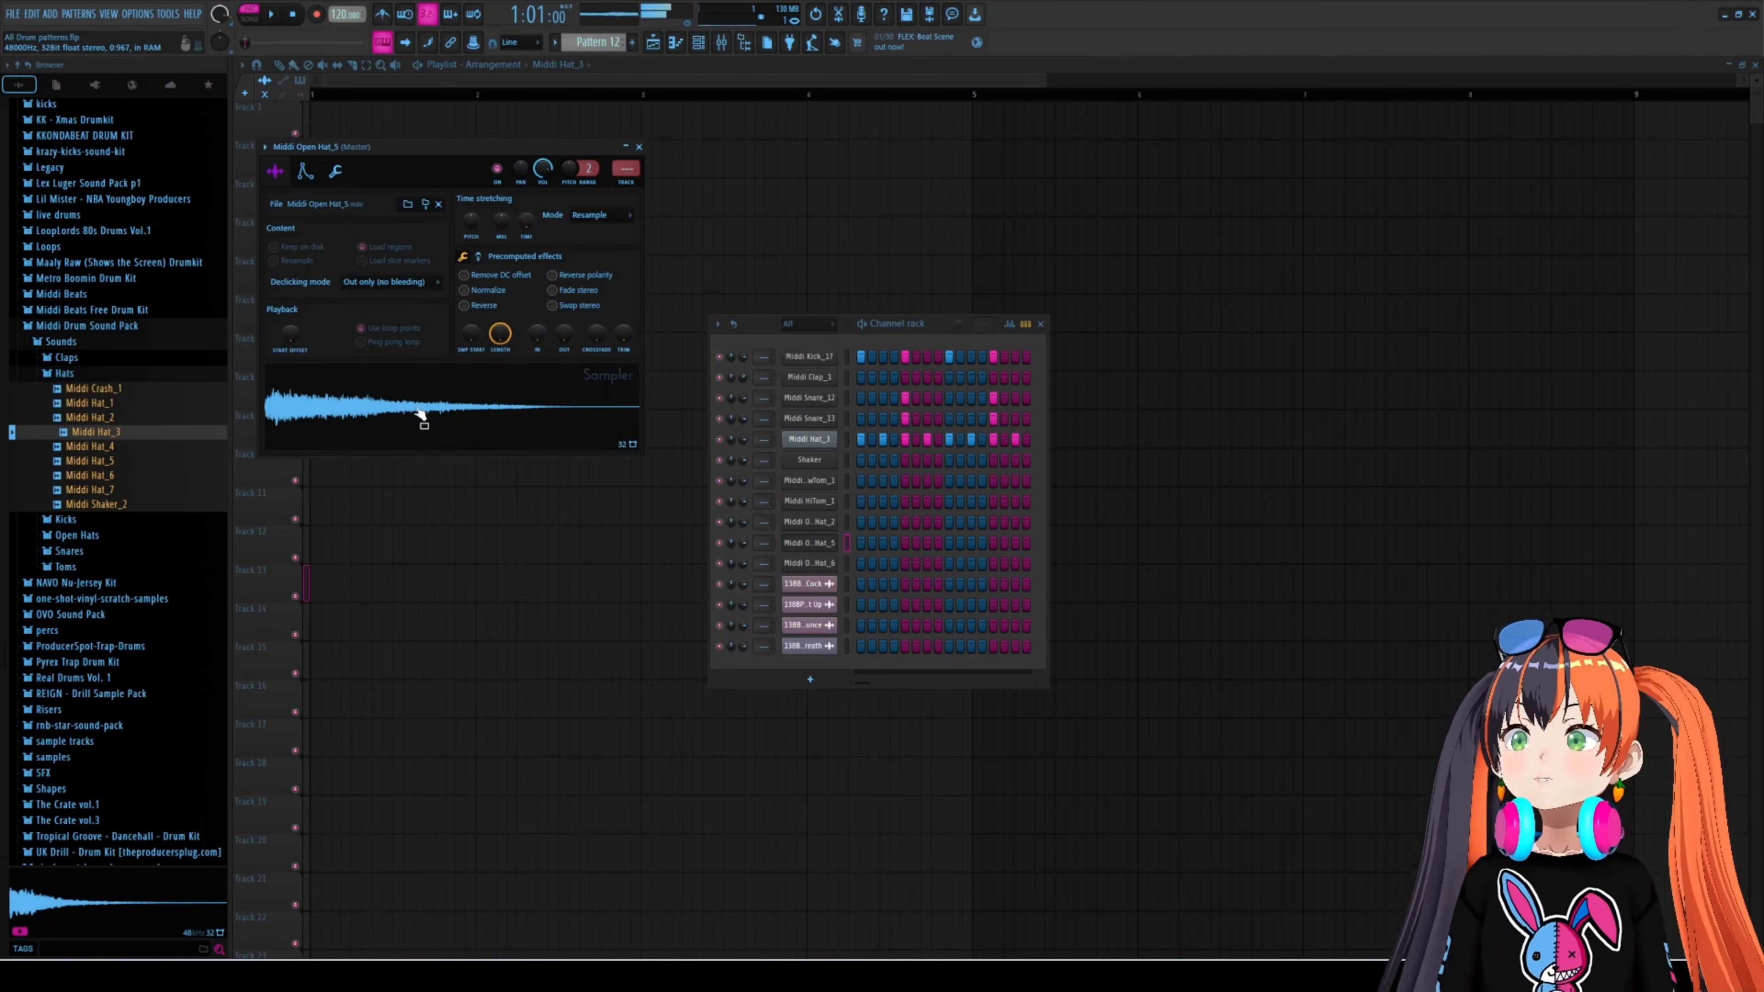
pyautogui.press('Down')
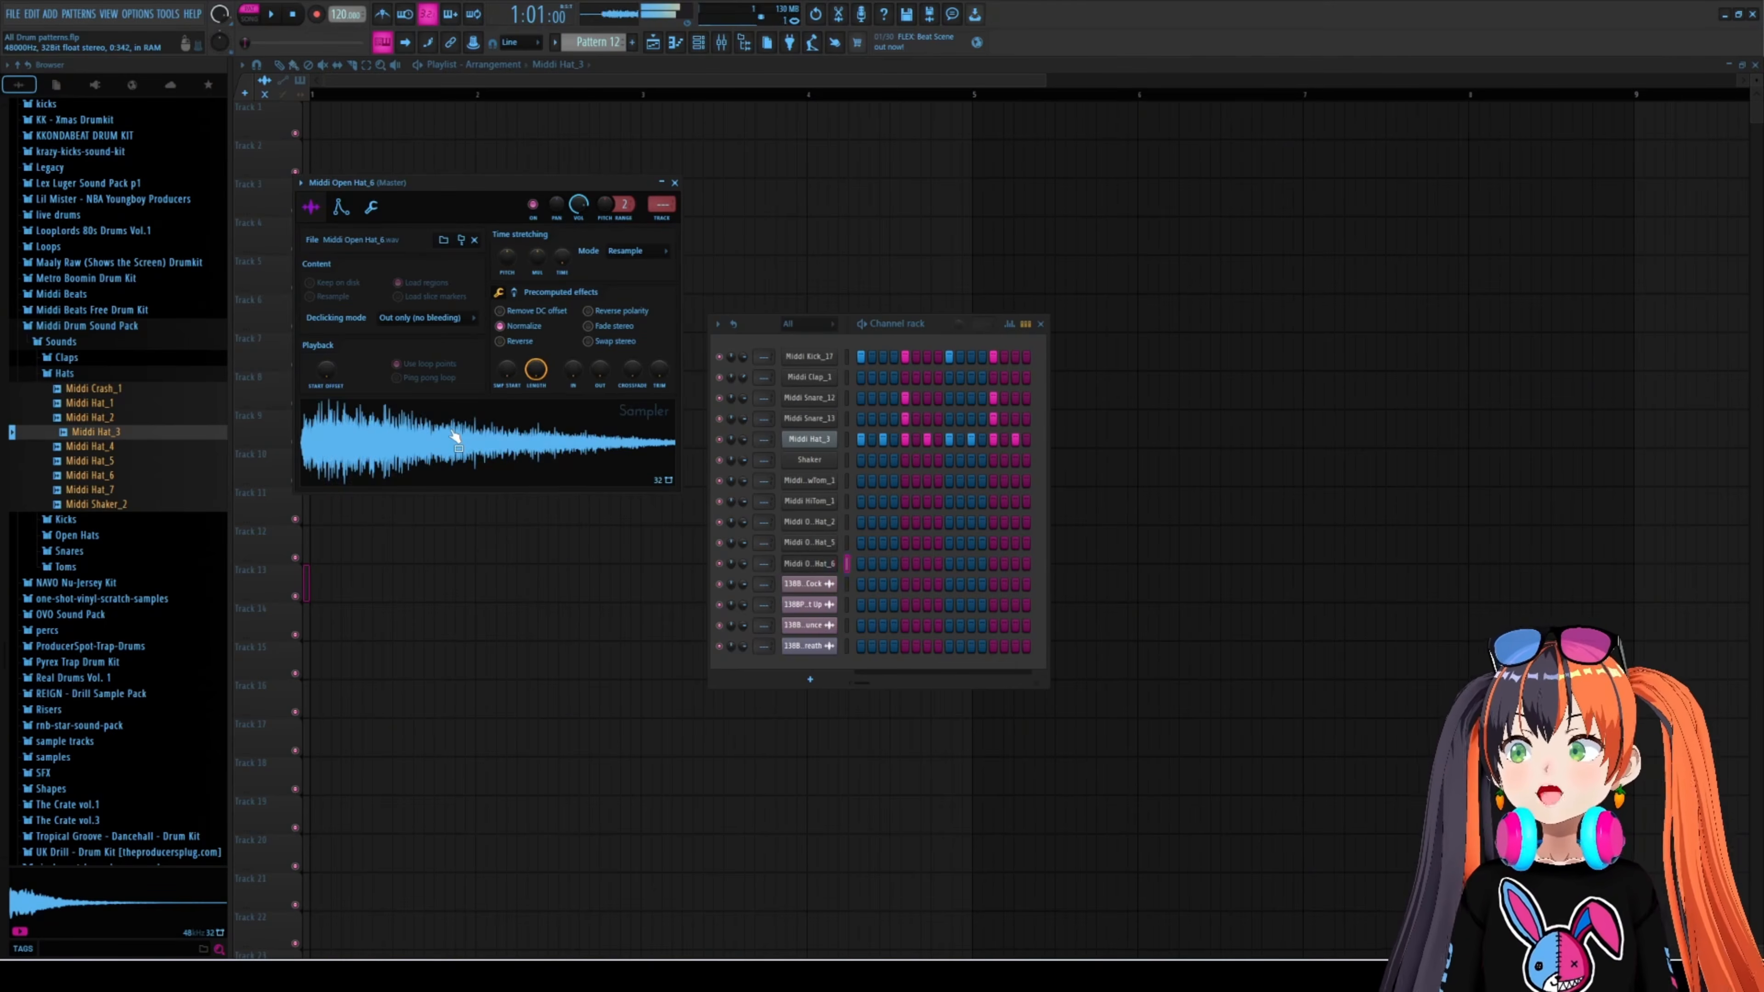
# - Return to the channel rack, close the Middi Open Hat_6 sampler and play Pattern 12 with the new sounds
pyautogui.click(775, 324)
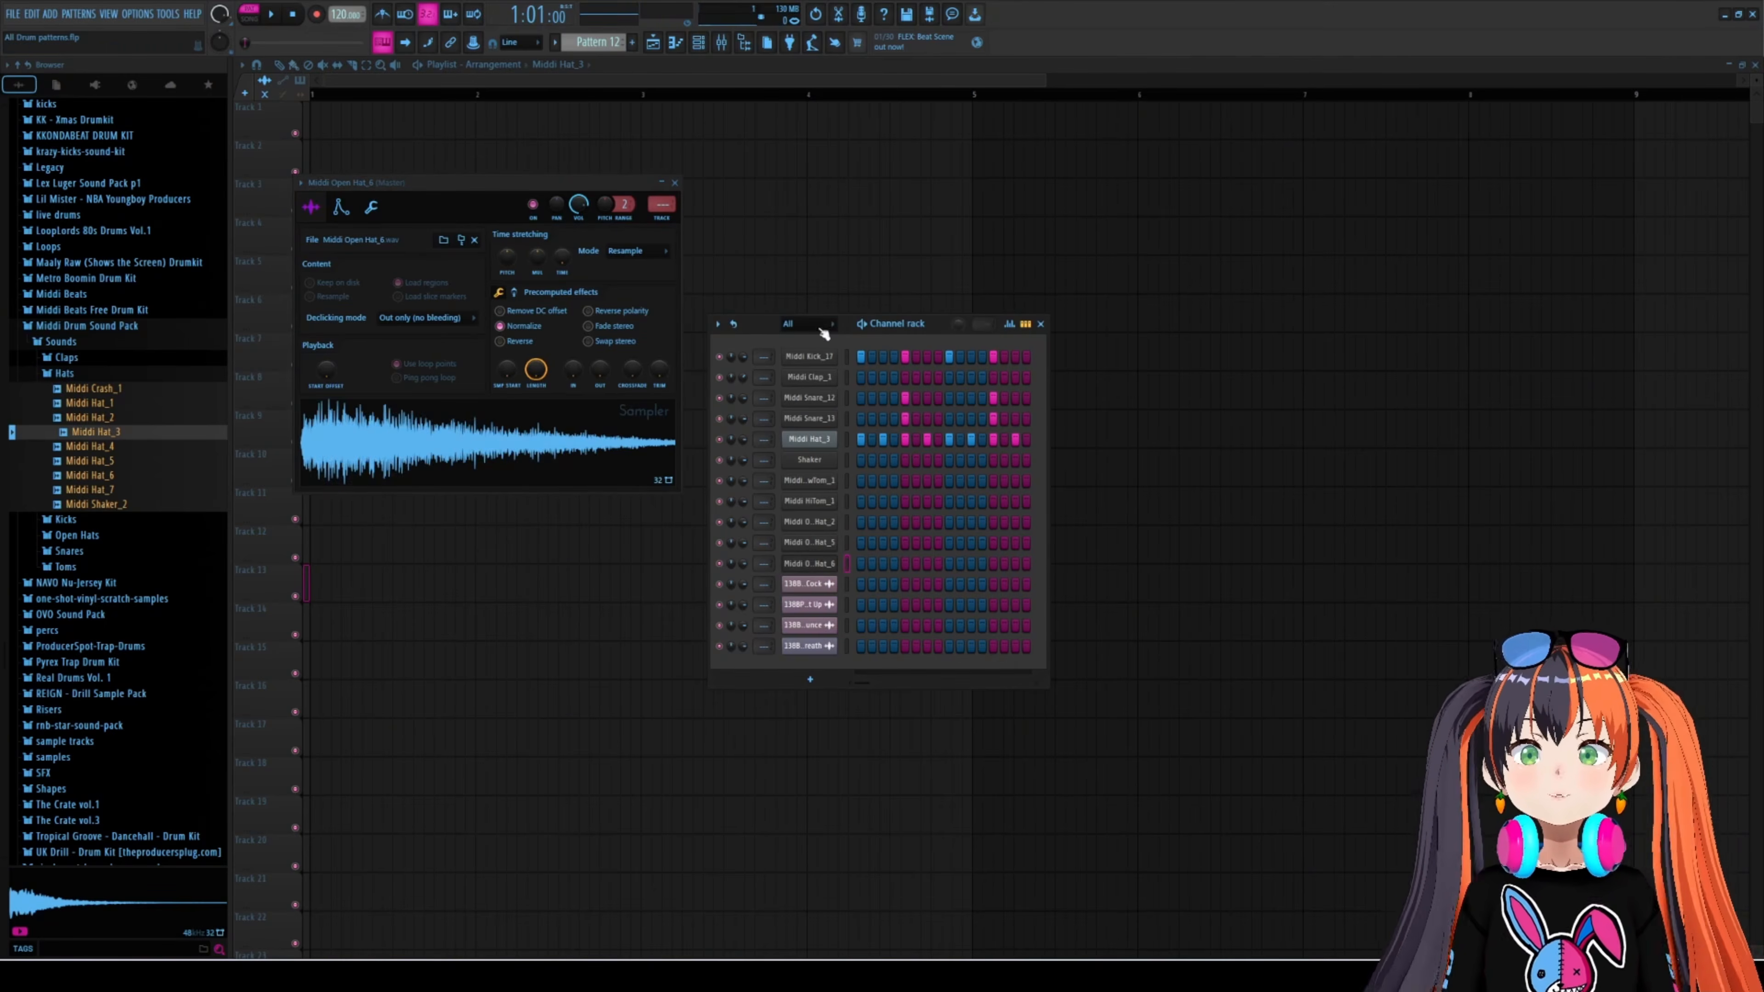
pyautogui.press('Escape')
pyautogui.press('space')
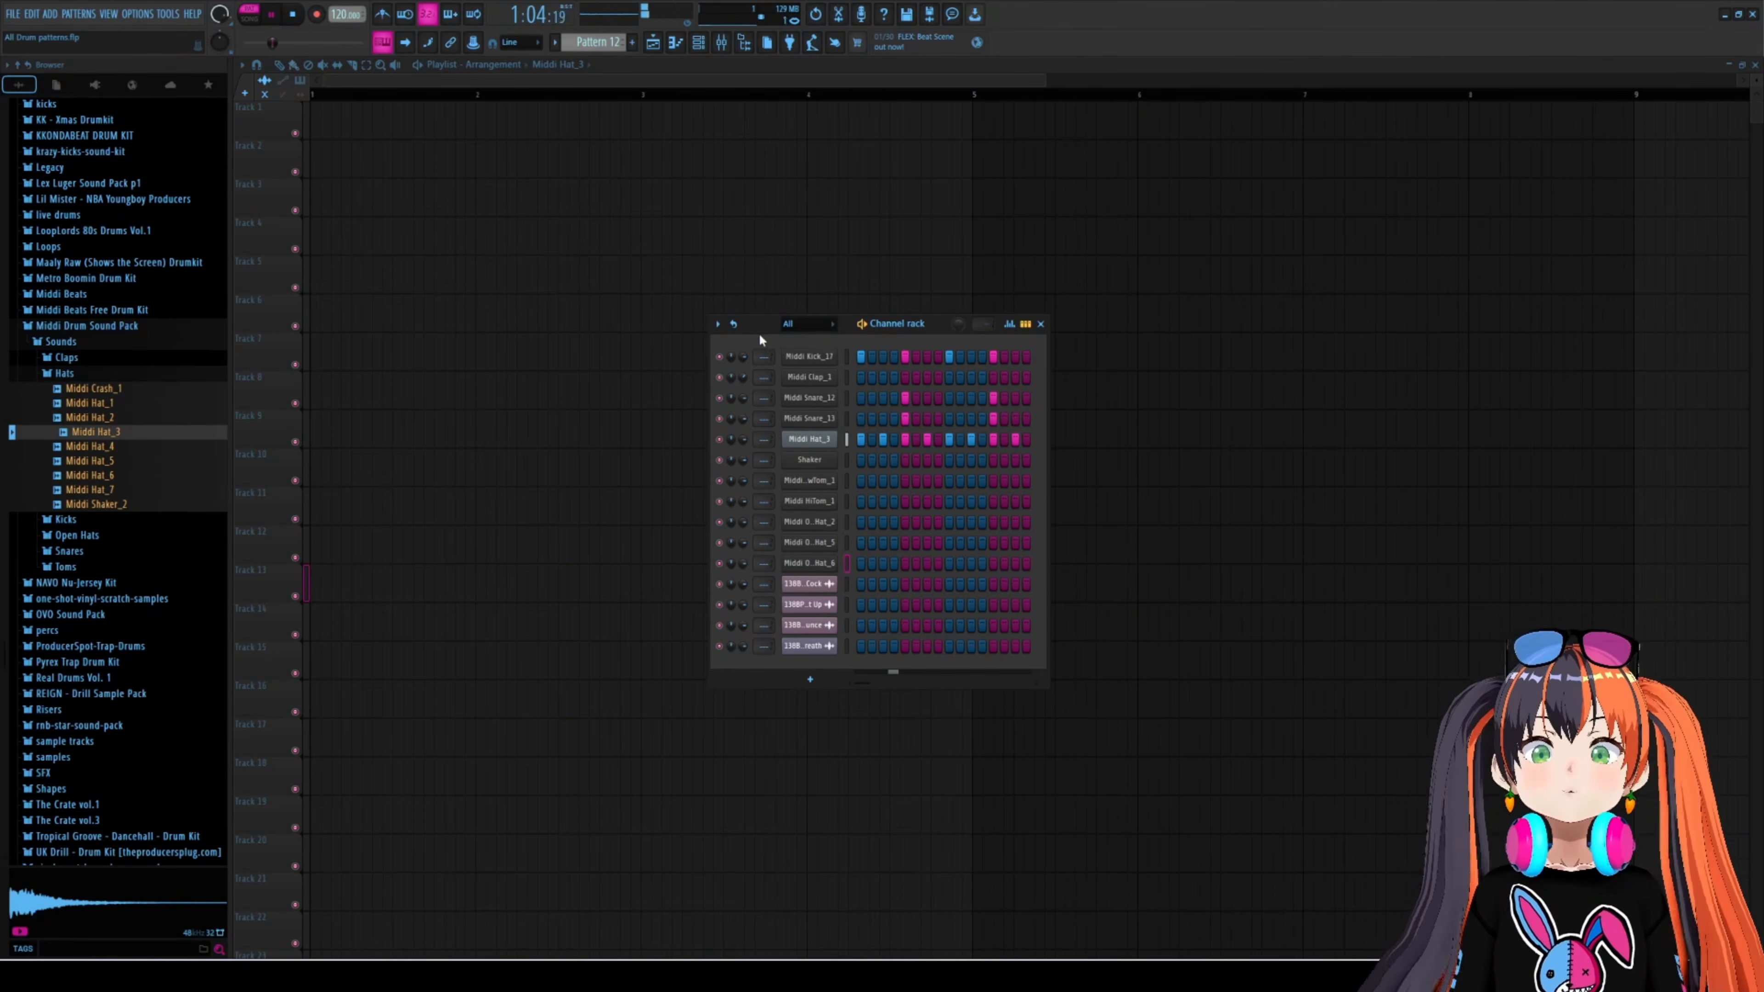
pyautogui.press('space')
# - Switch to Pattern 13 and play it with the new kick, snare and hat sounds
pyautogui.press('KP_Add')
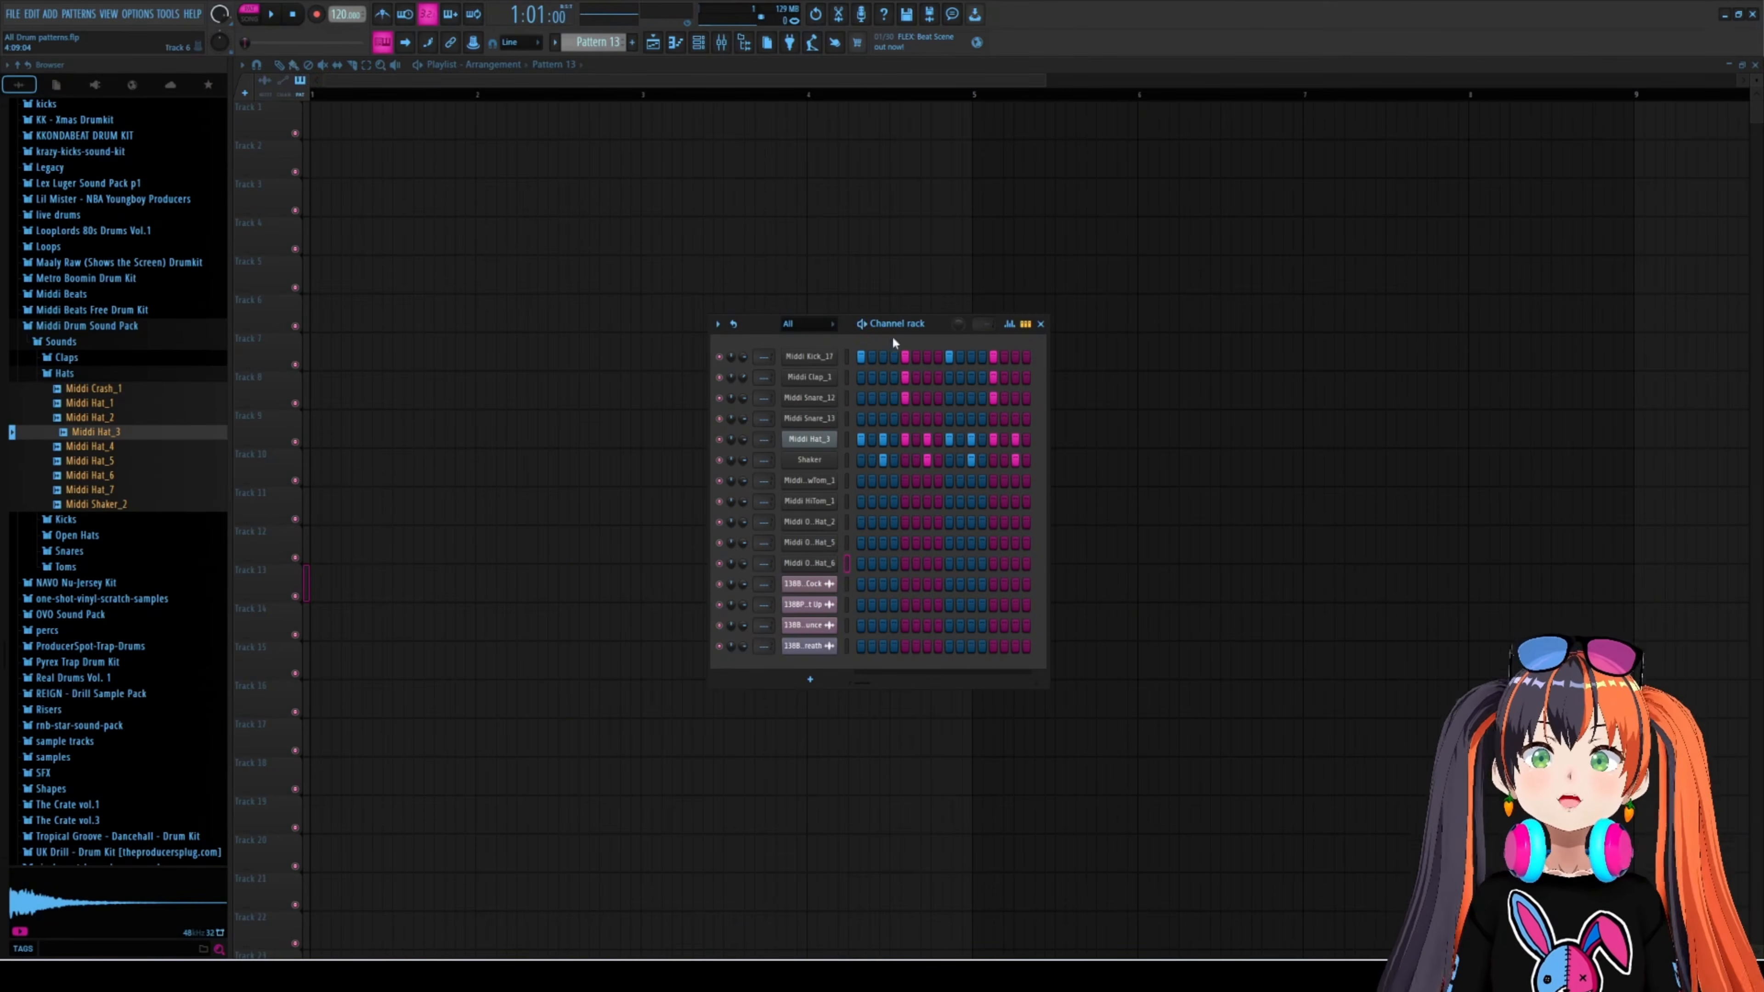
pyautogui.press('space')
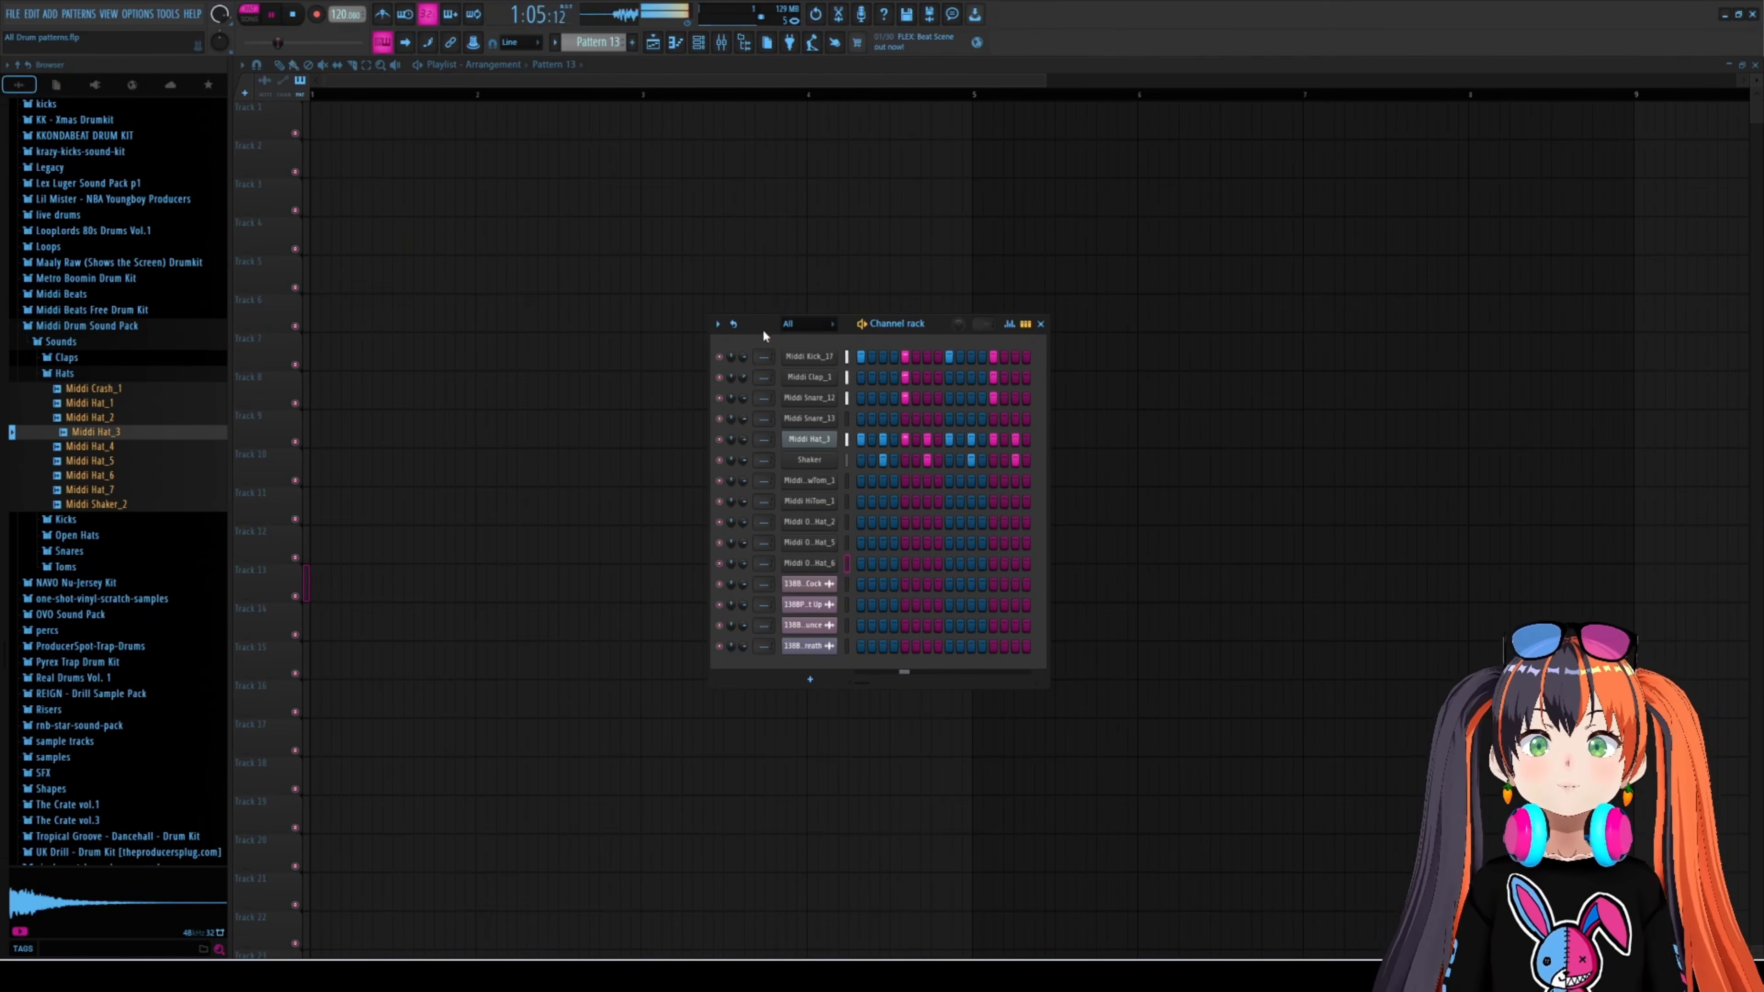
pyautogui.press('space')
# - Switch to Pattern 14, replace the Shaker channel's sample with Middi Hat_1 and play the pattern
pyautogui.scroll(-1, 601, 43)
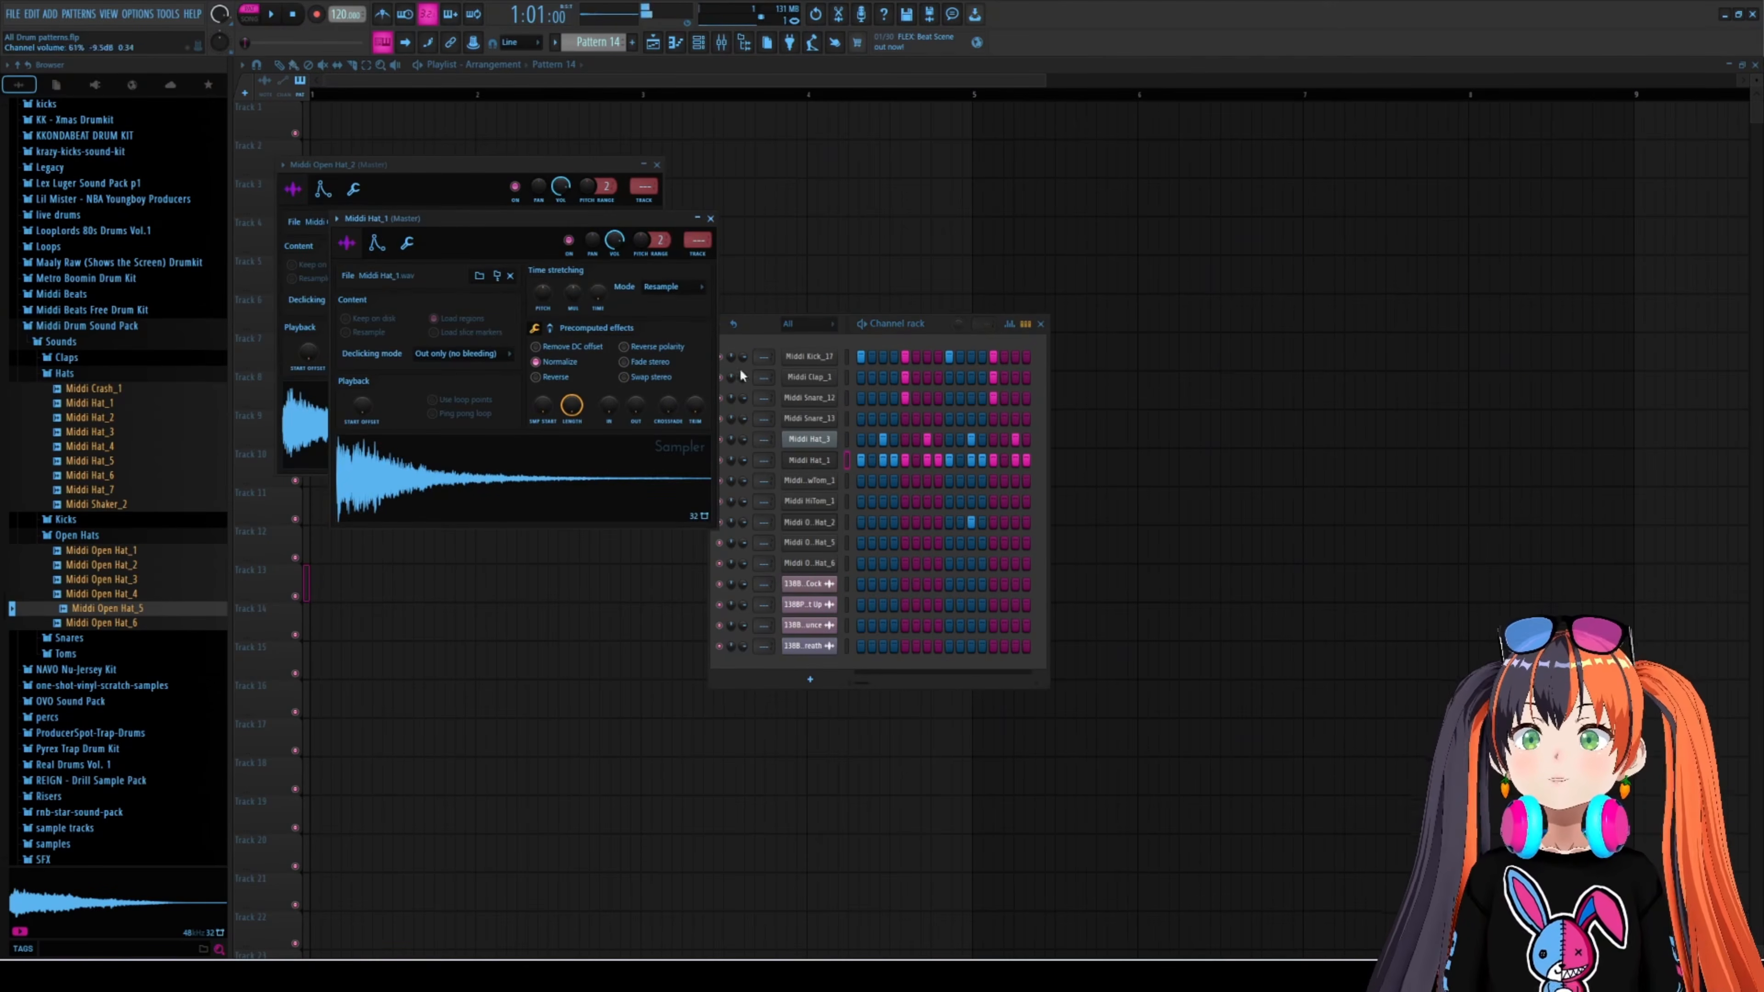
pyautogui.click(805, 326)
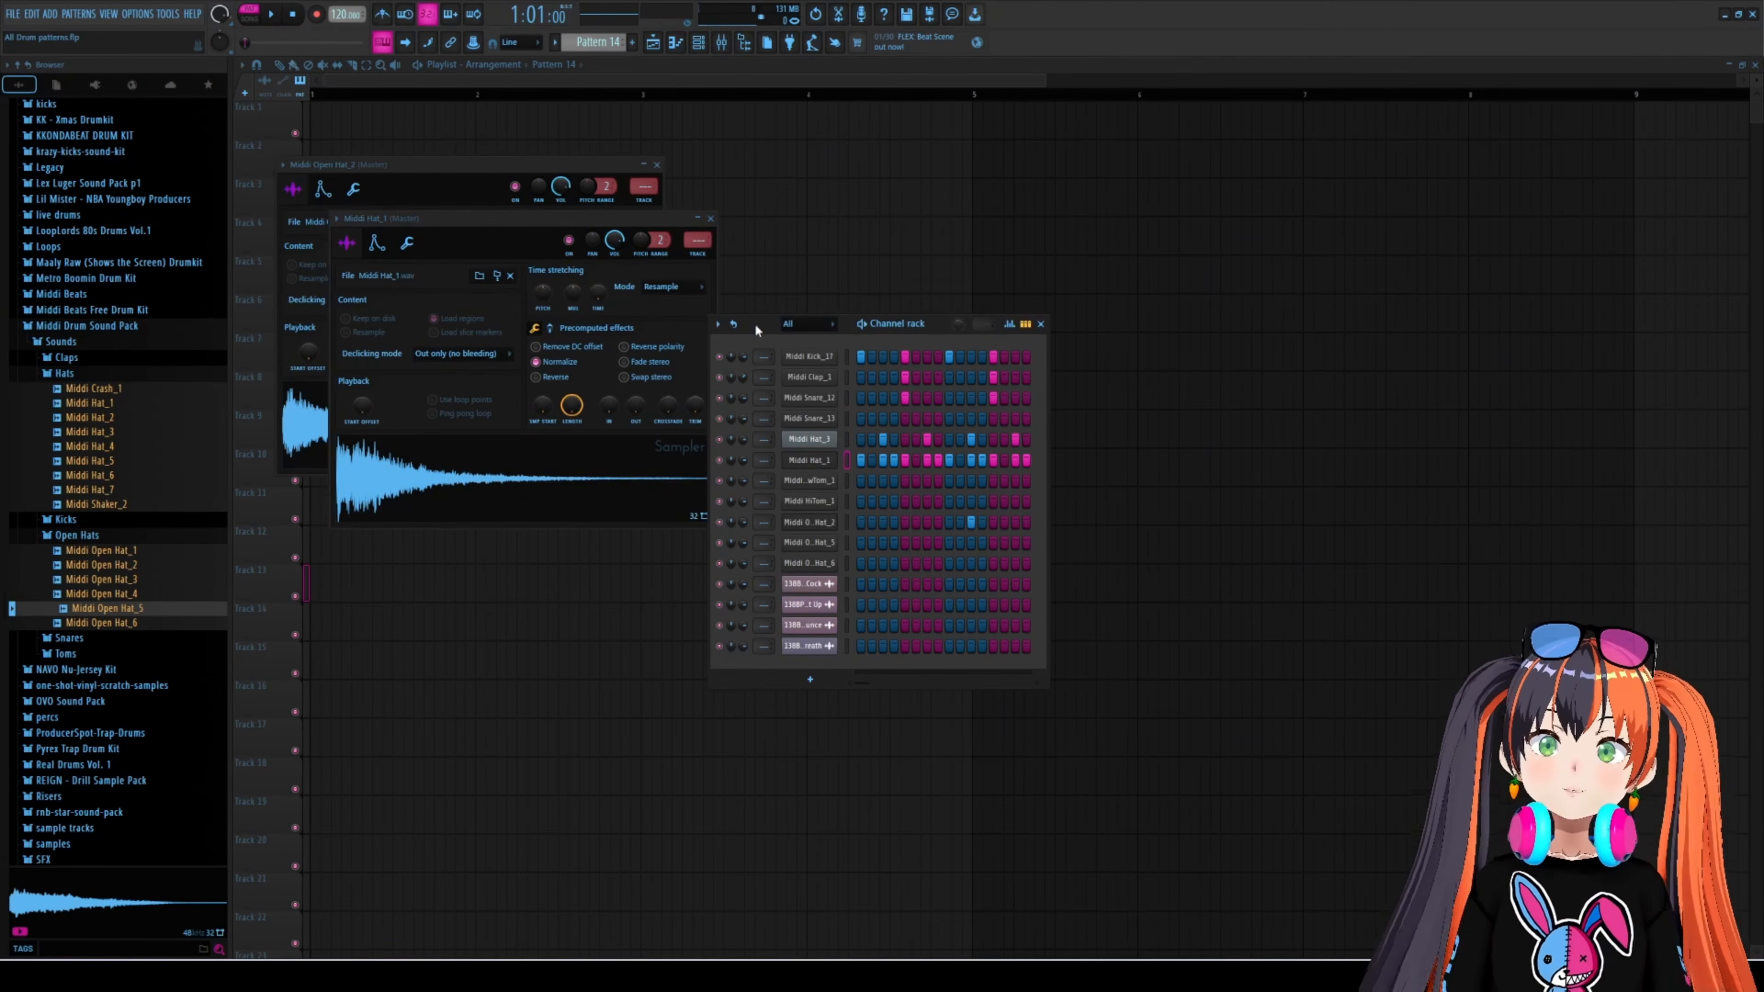
pyautogui.press('space')
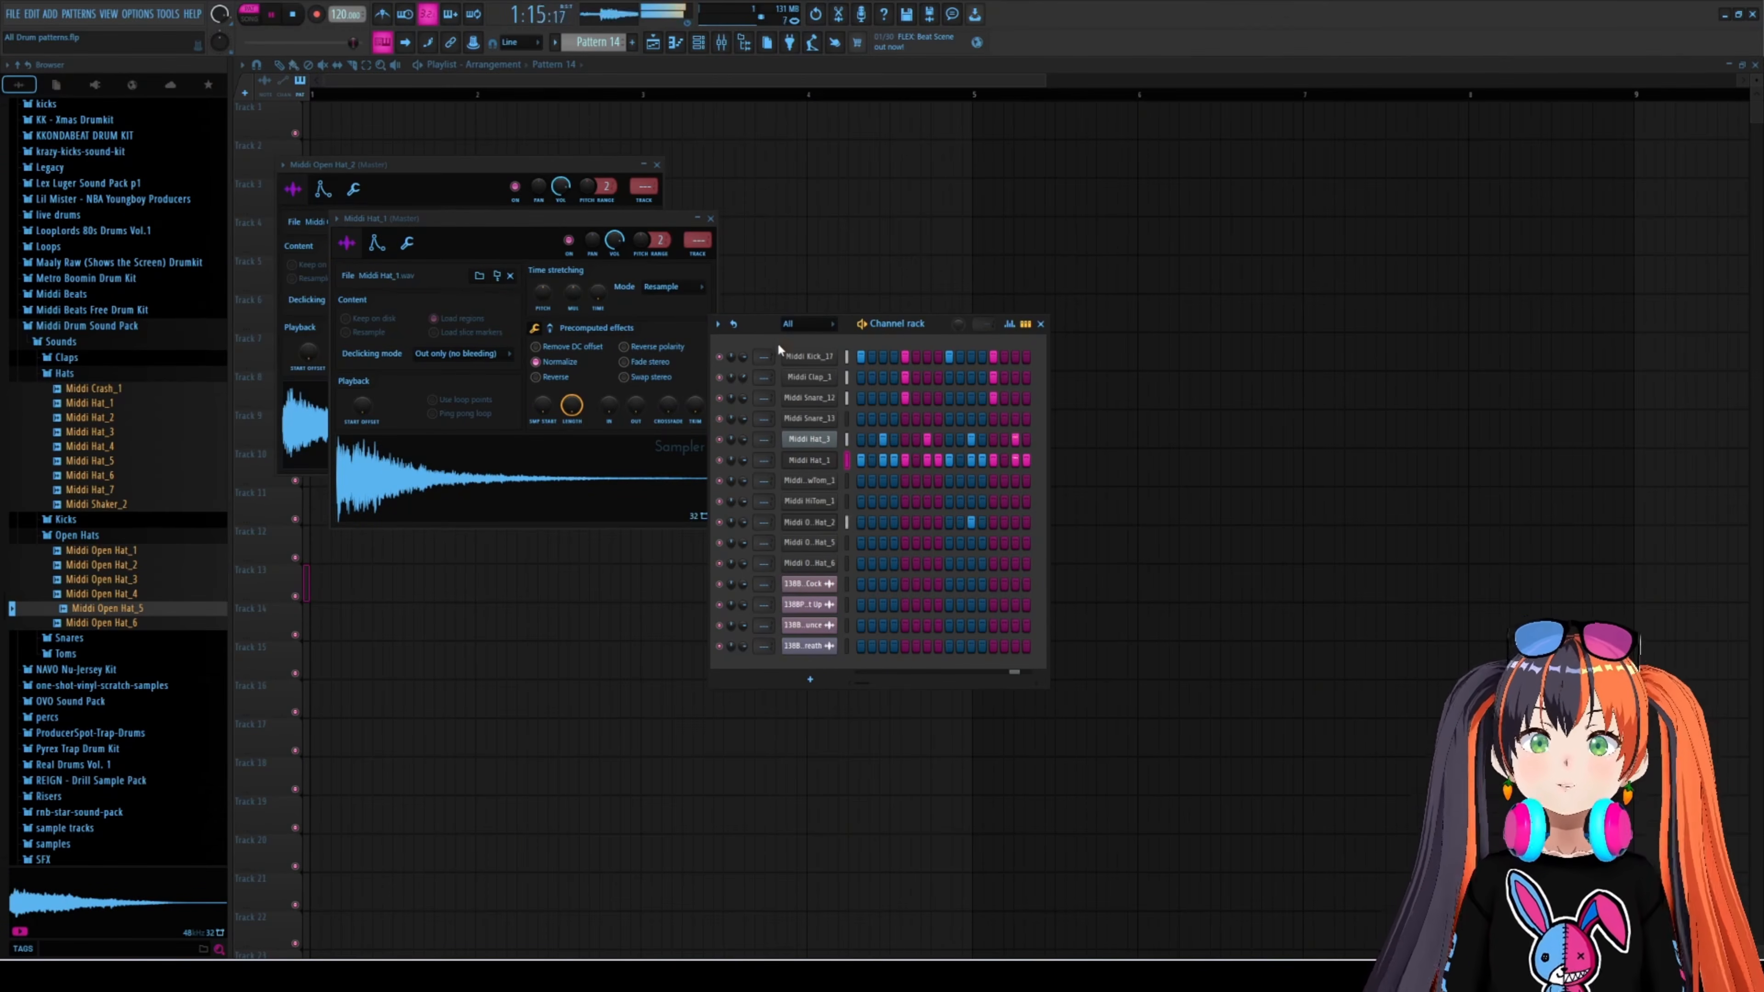
# - Stop Pattern 14 and audition Patterns 15, 16 and 17 in turn
pyautogui.press('space')
pyautogui.press('KP_Add')
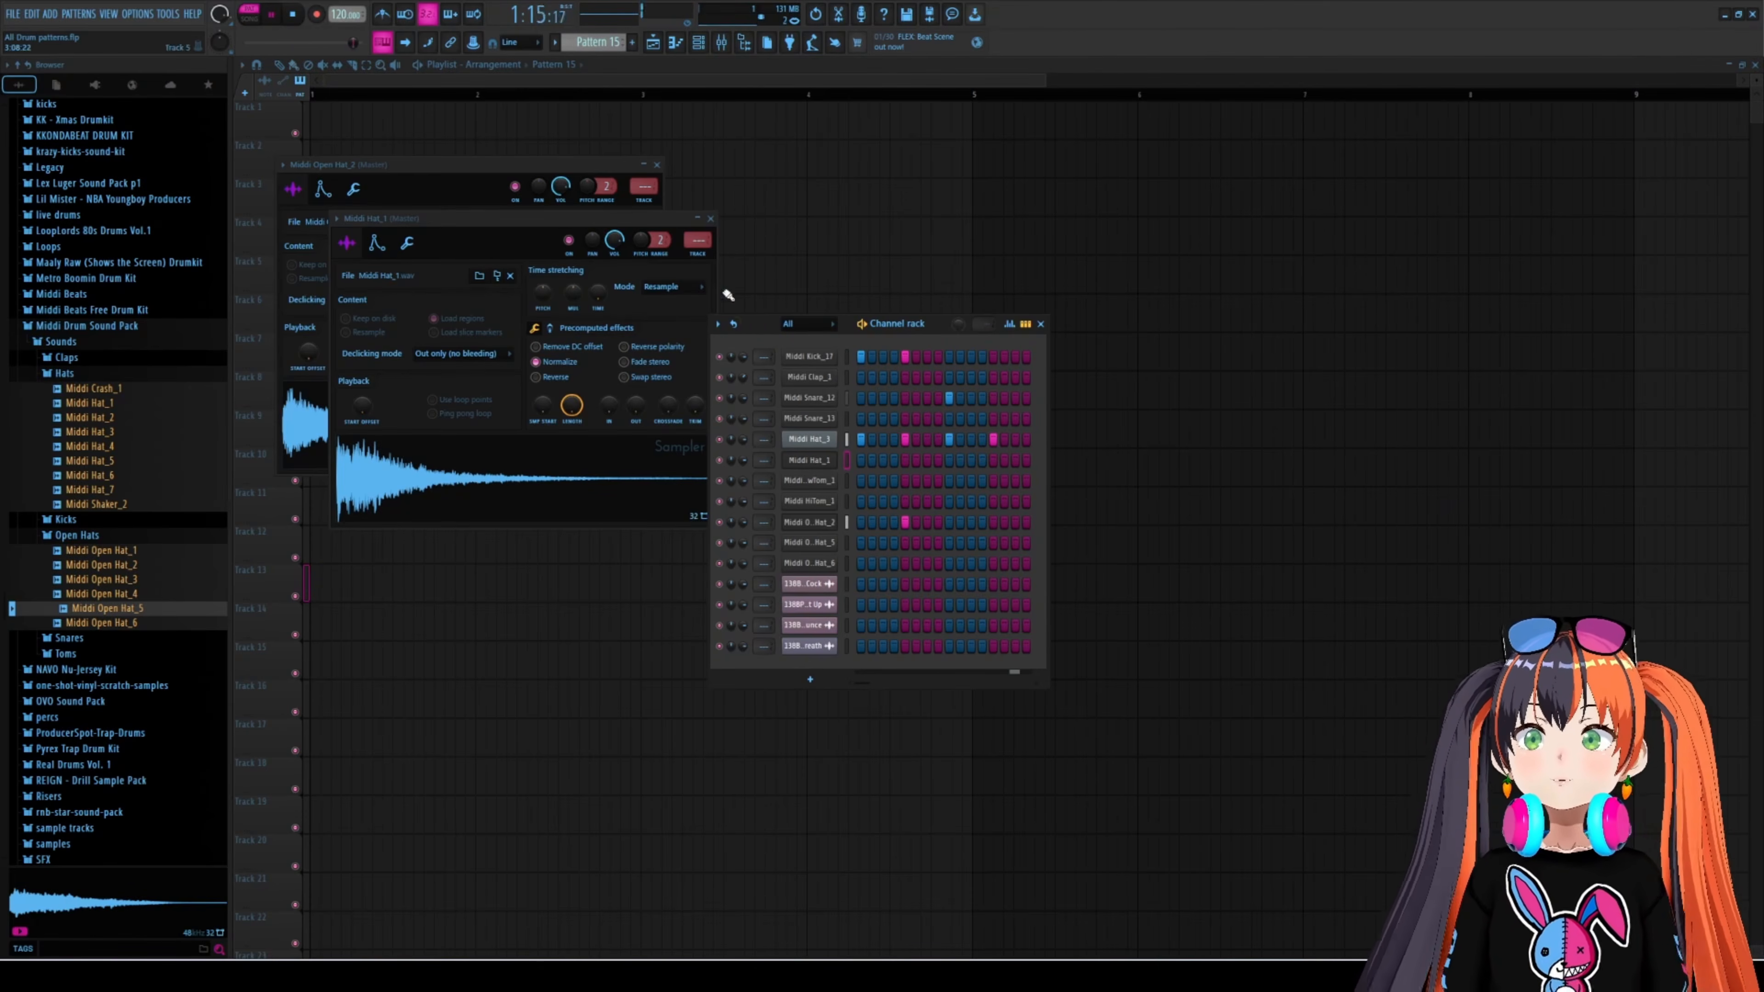
pyautogui.press('KP_Add')
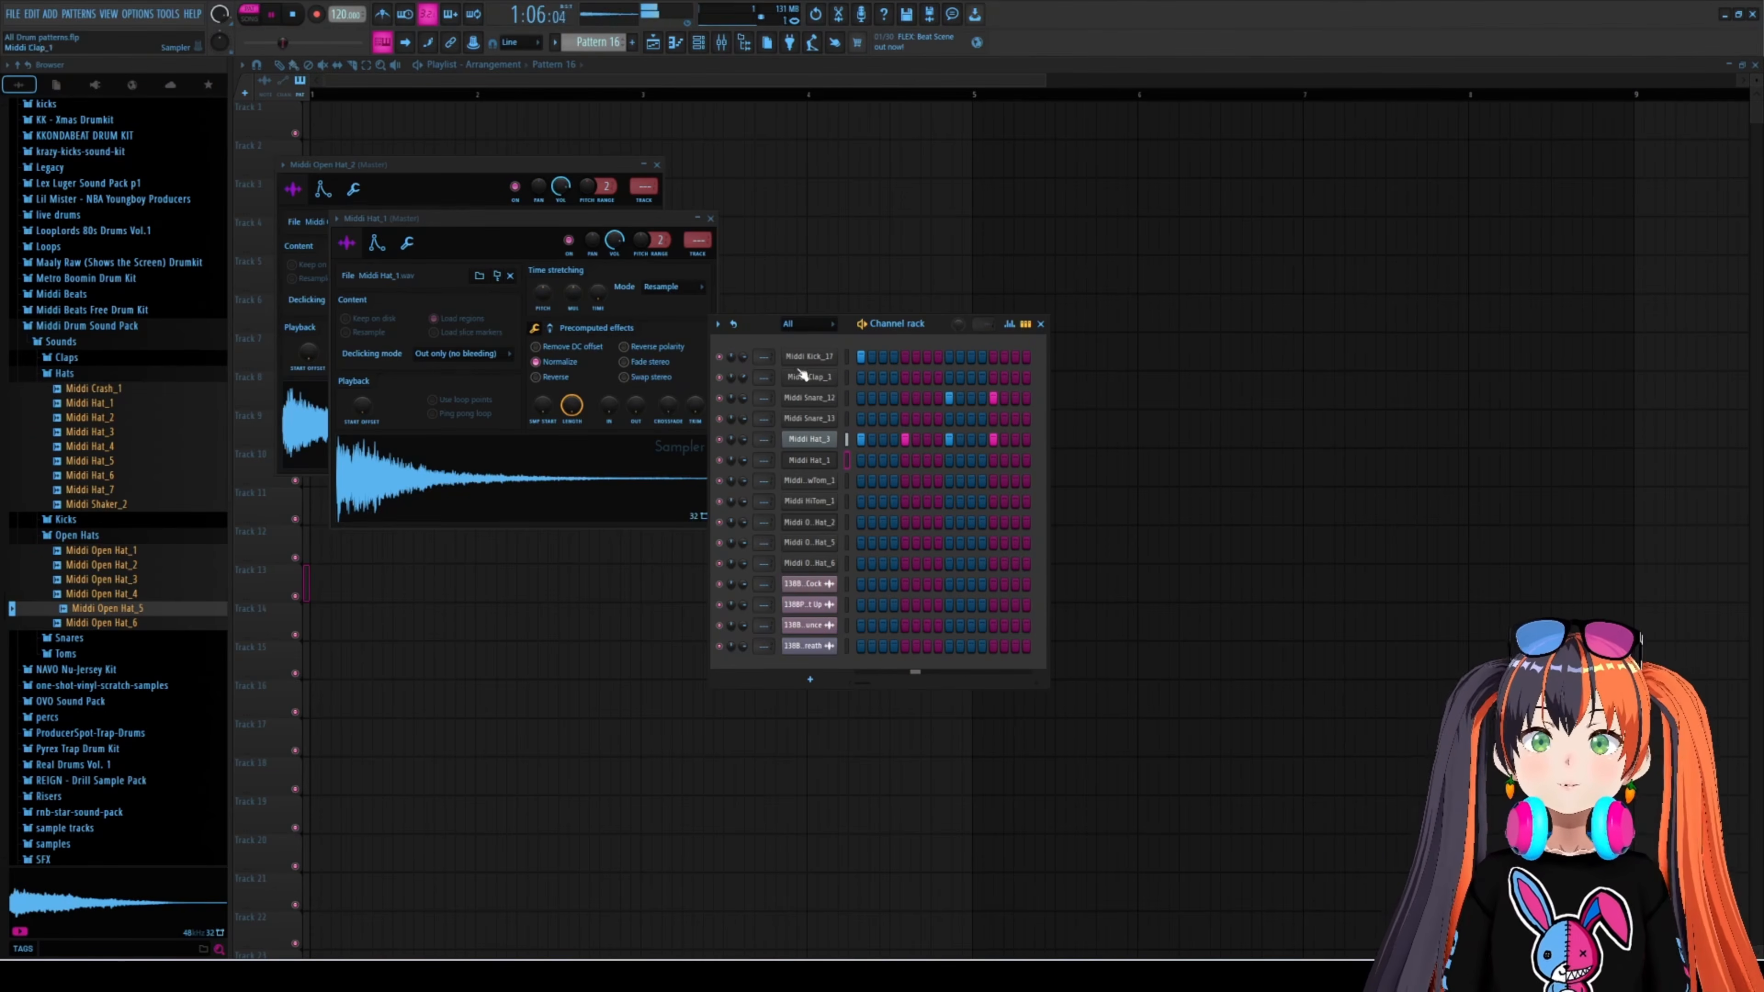
pyautogui.press('KP_Add')
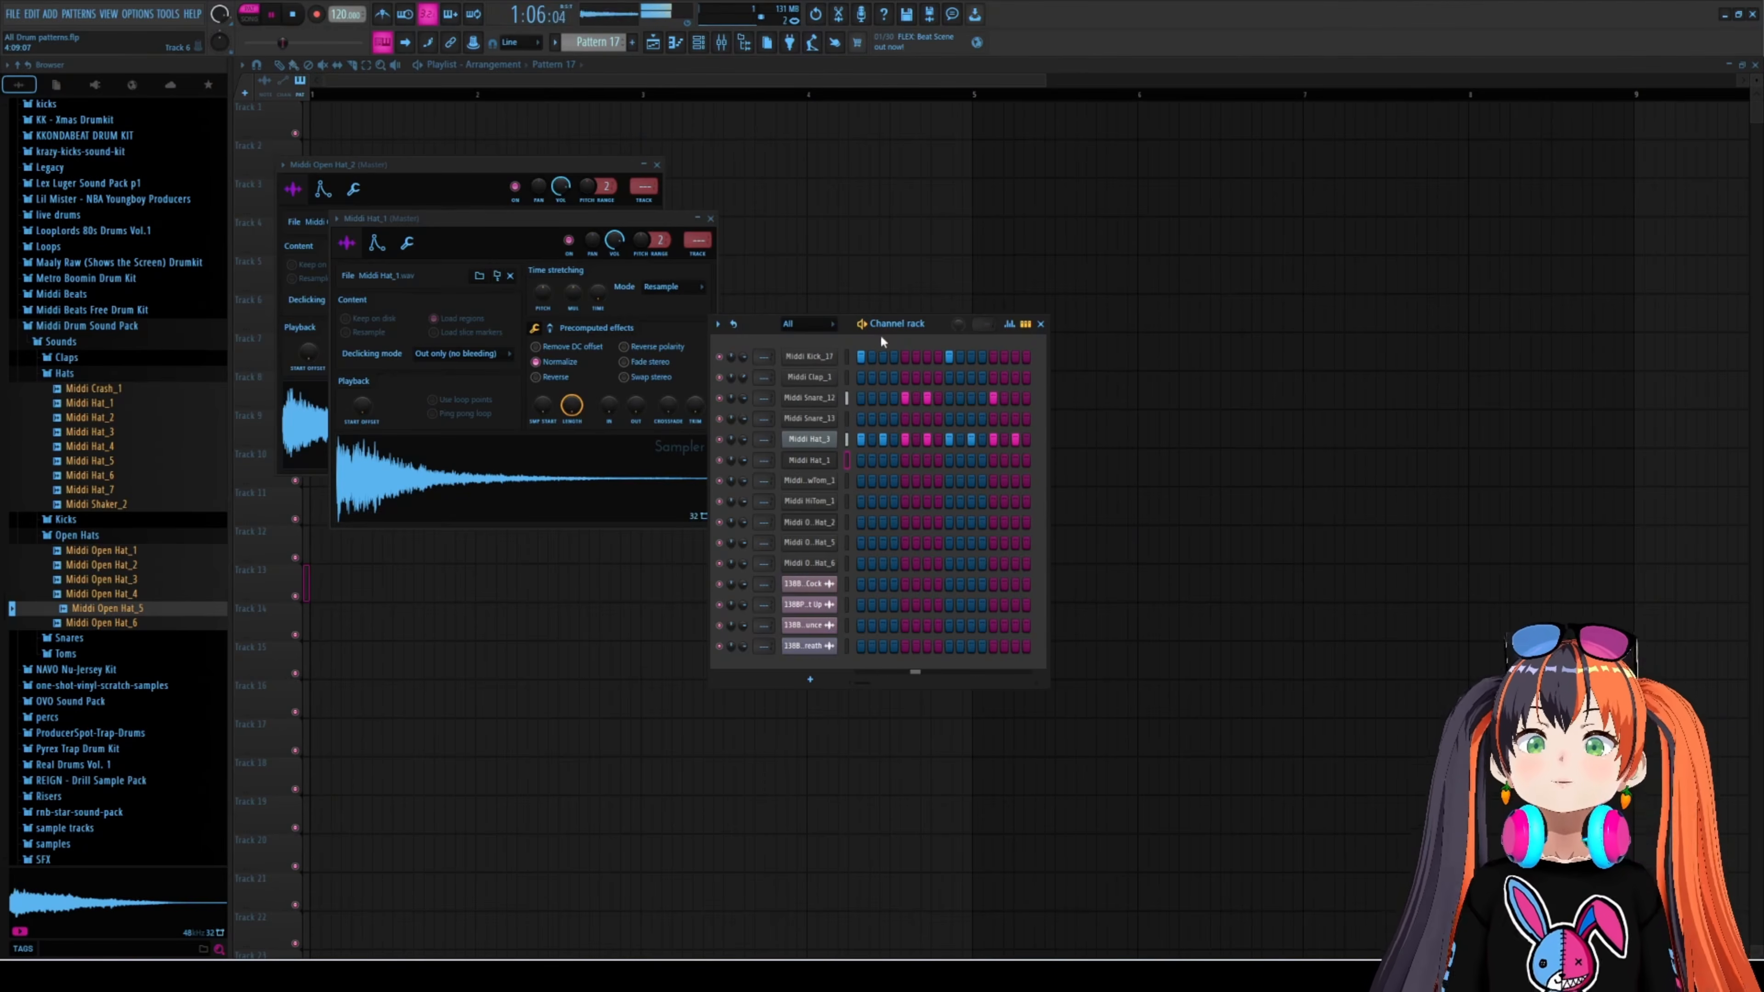
# - Switch to Pattern 18 and play it from the start
pyautogui.press('KP_Add')
pyautogui.press('space')
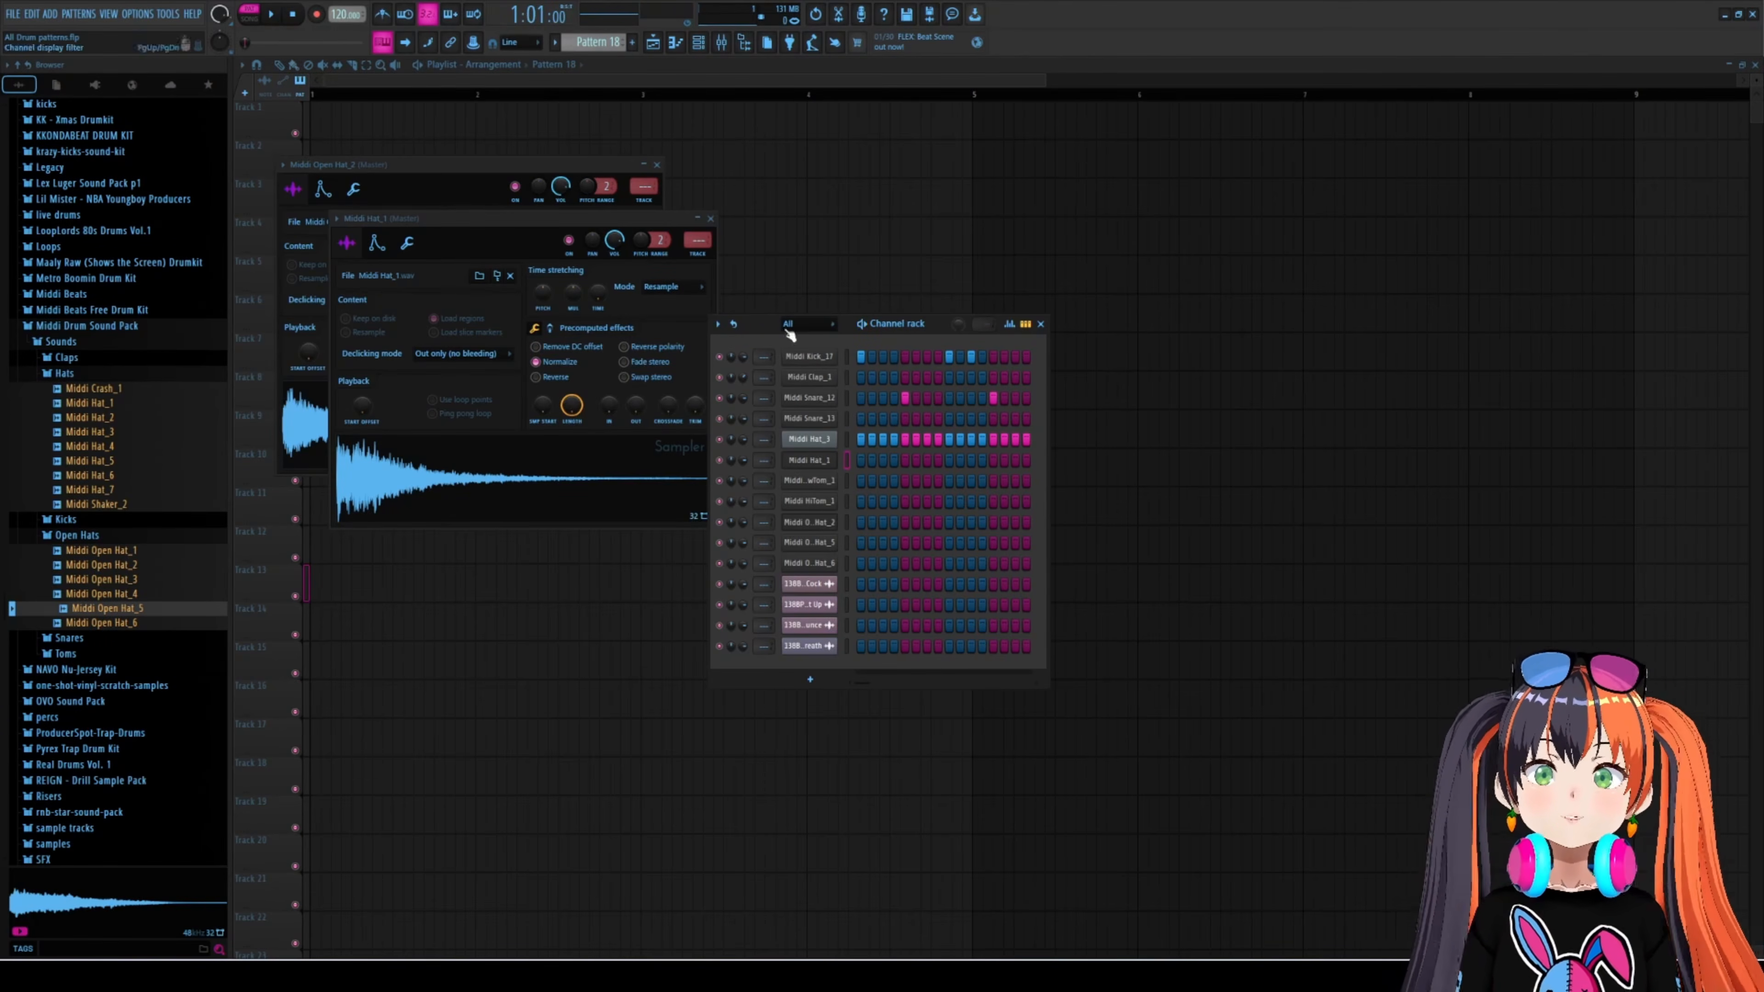
pyautogui.press('space')
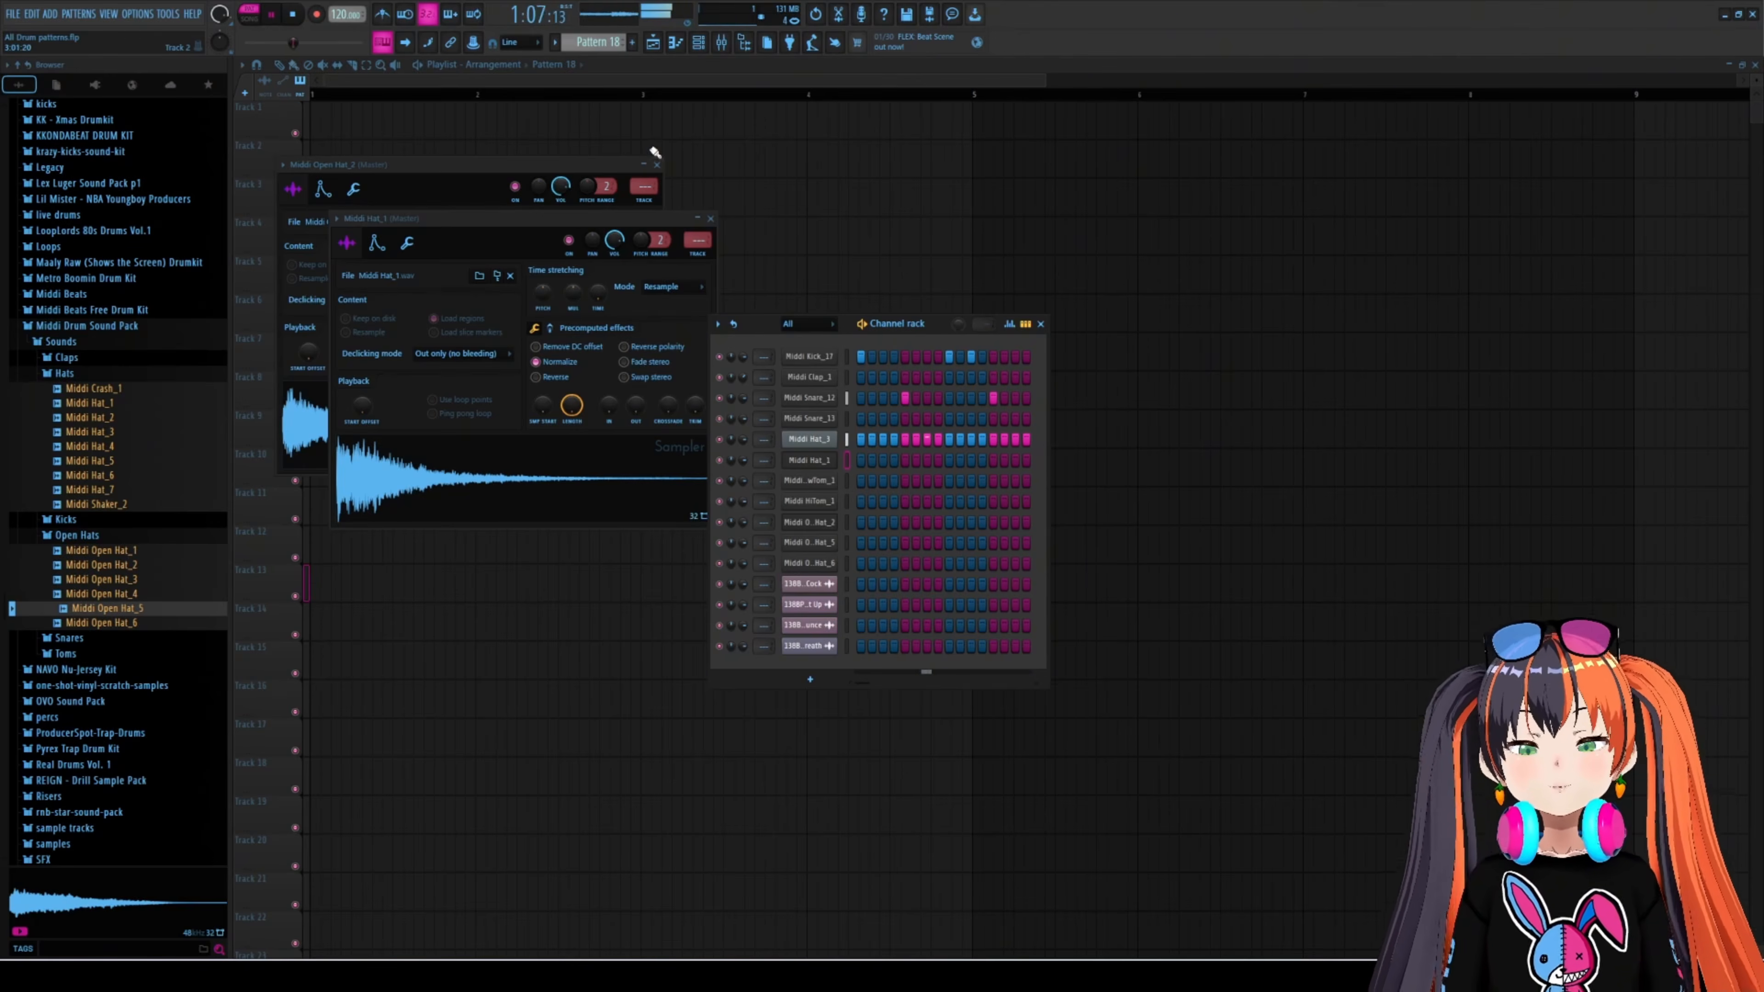
pyautogui.press('space')
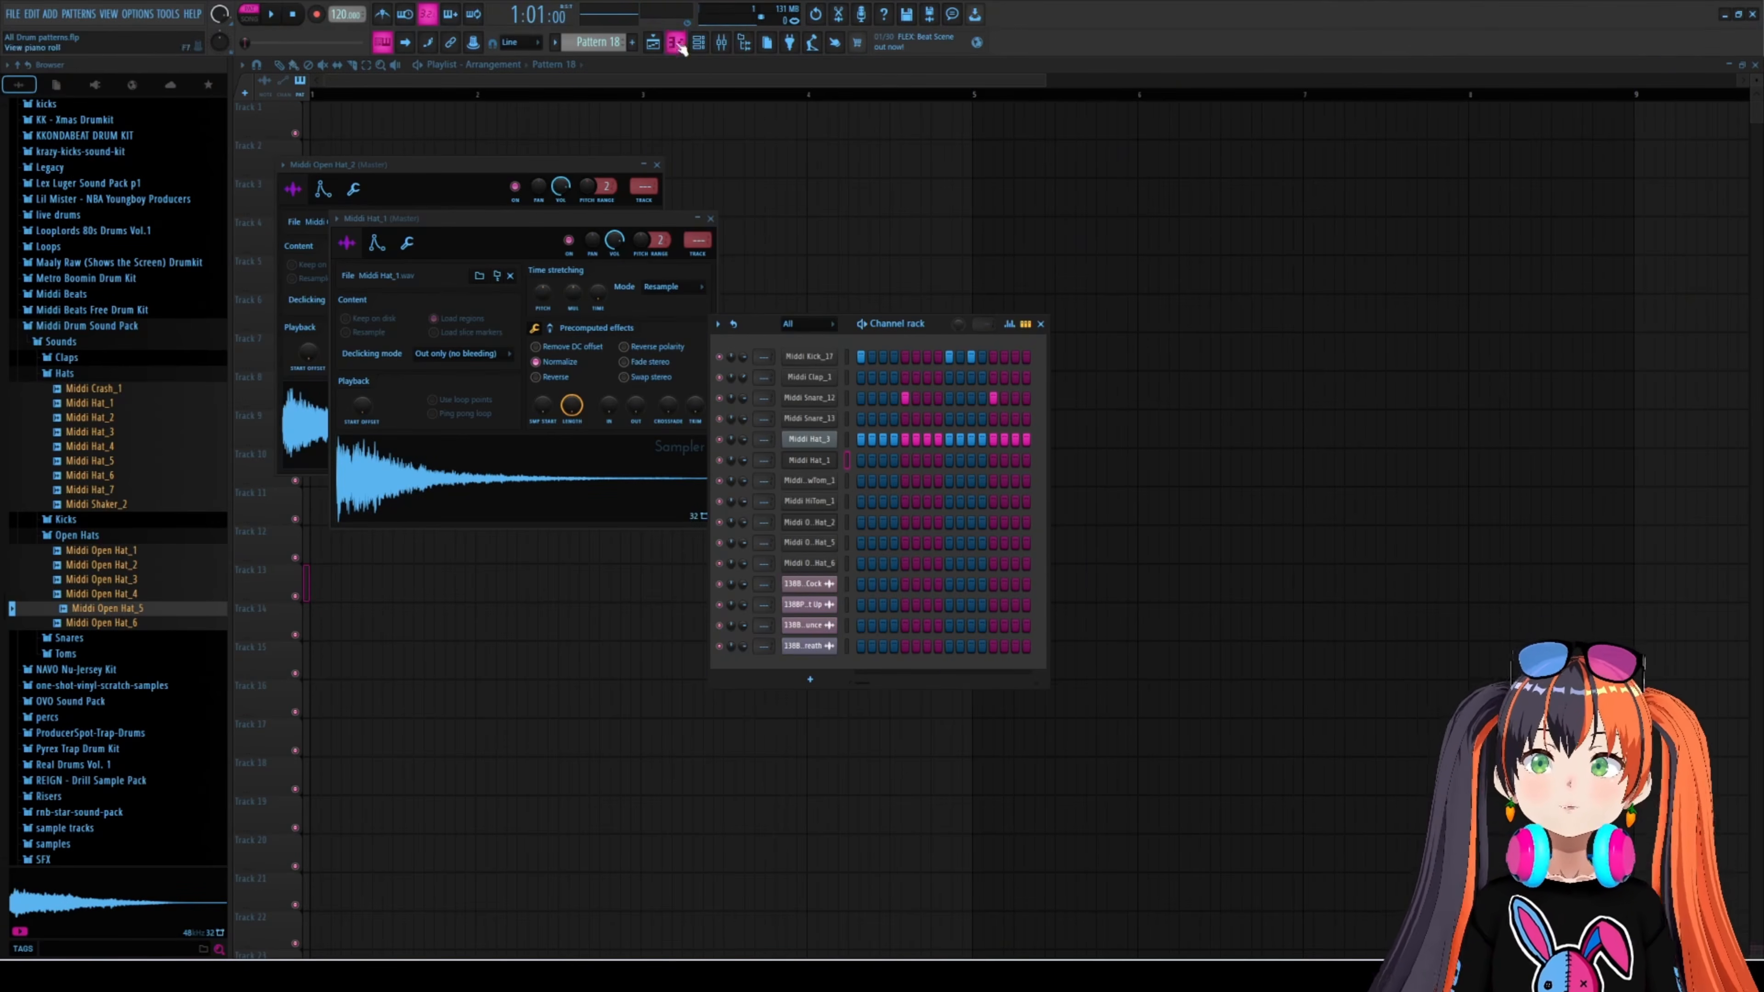
# - Open the Middi Hat_3 channel's piano roll to examine its note velocities, and return to the channel rack
pyautogui.click(808, 439)
pyautogui.click(677, 45)
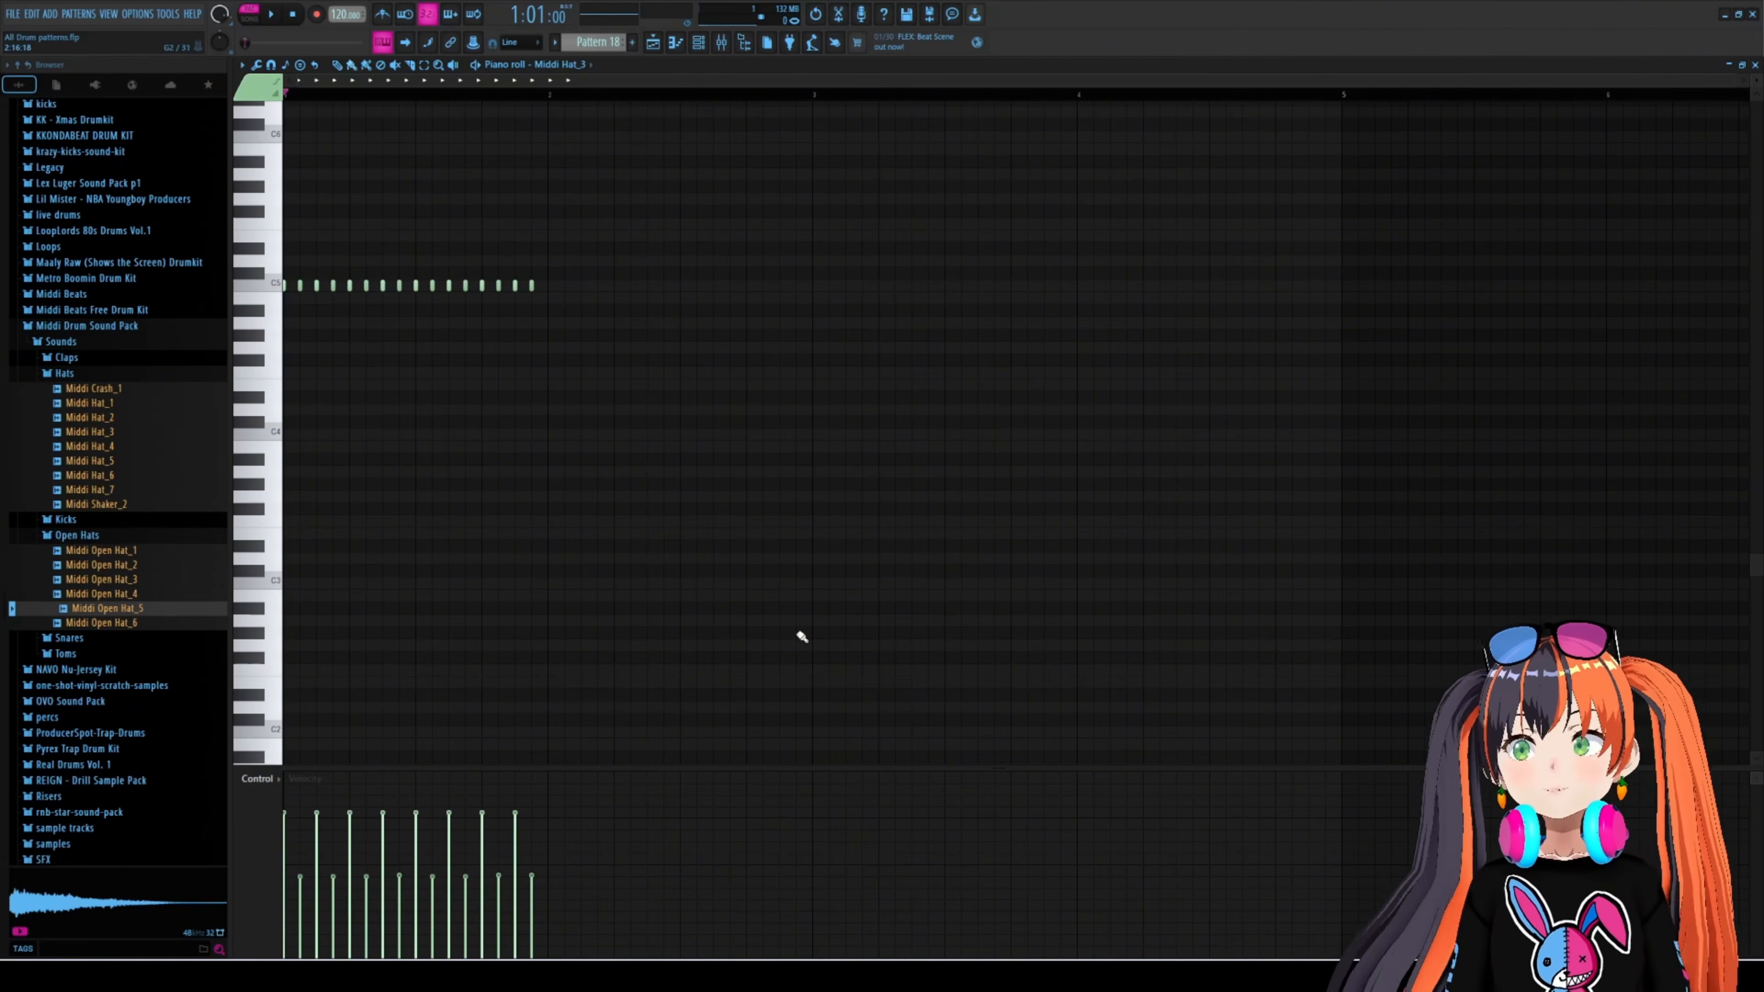
pyautogui.click(699, 44)
pyautogui.press('space')
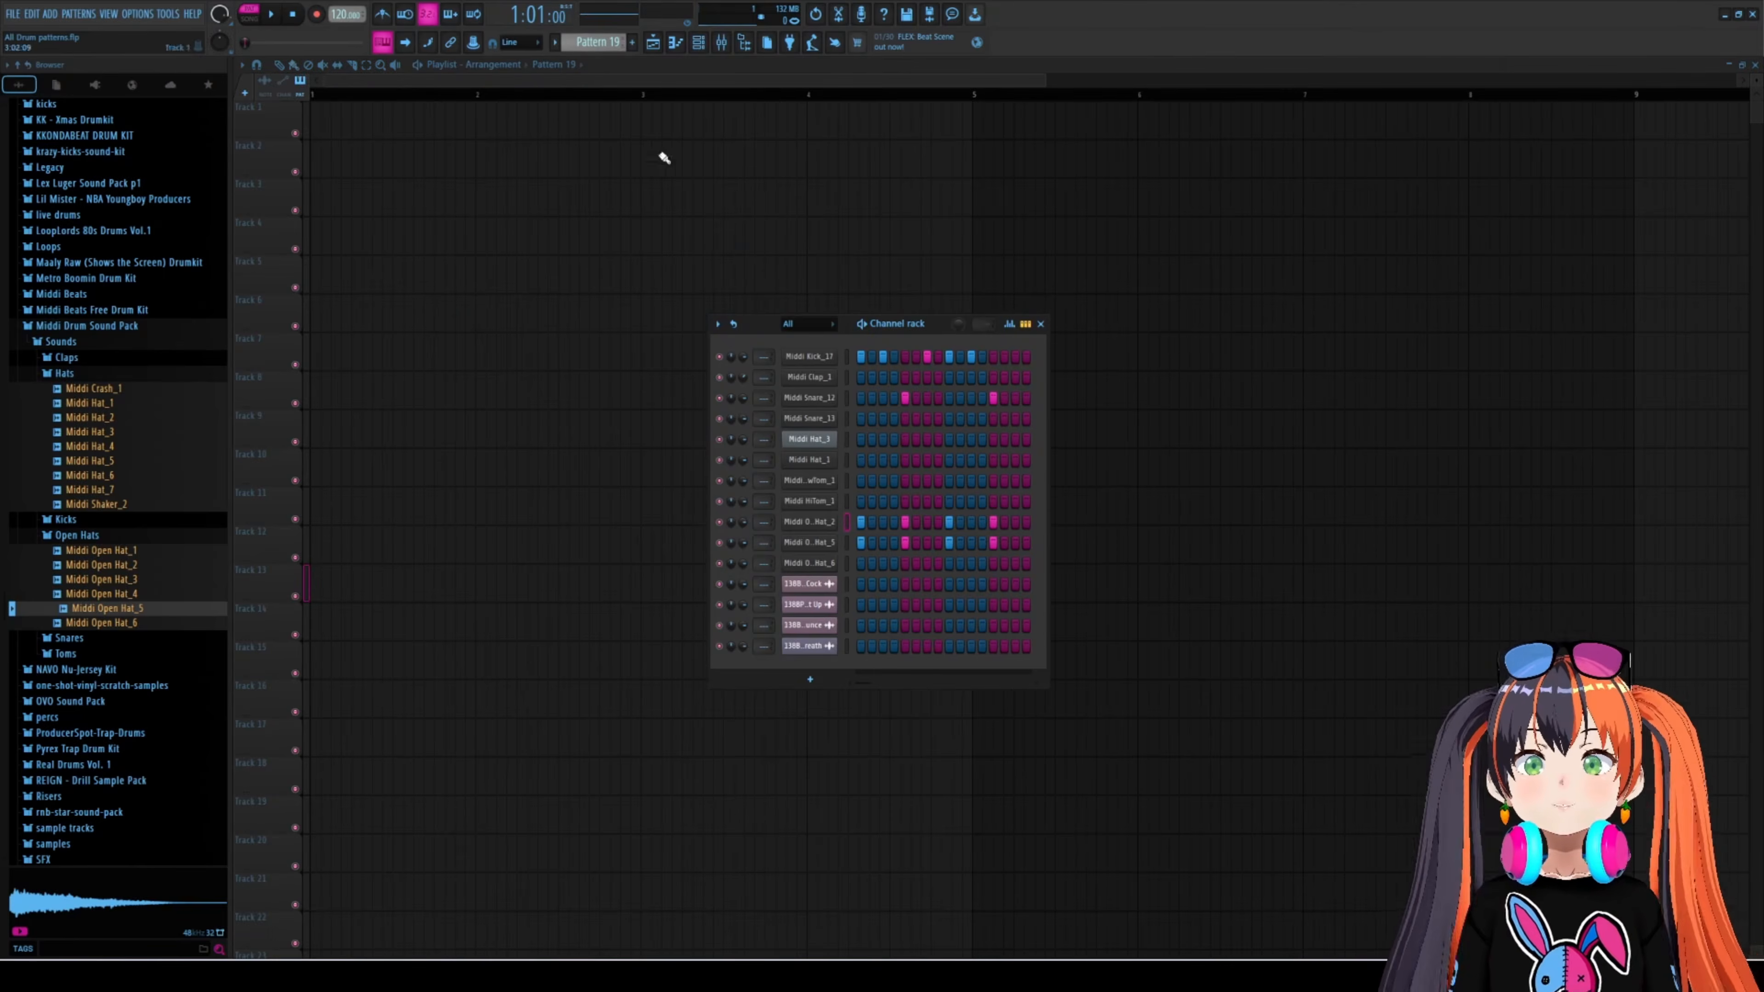
# - Play Pattern 19 and continue the audition through Patterns 20, 21 and 22
pyautogui.press('space')
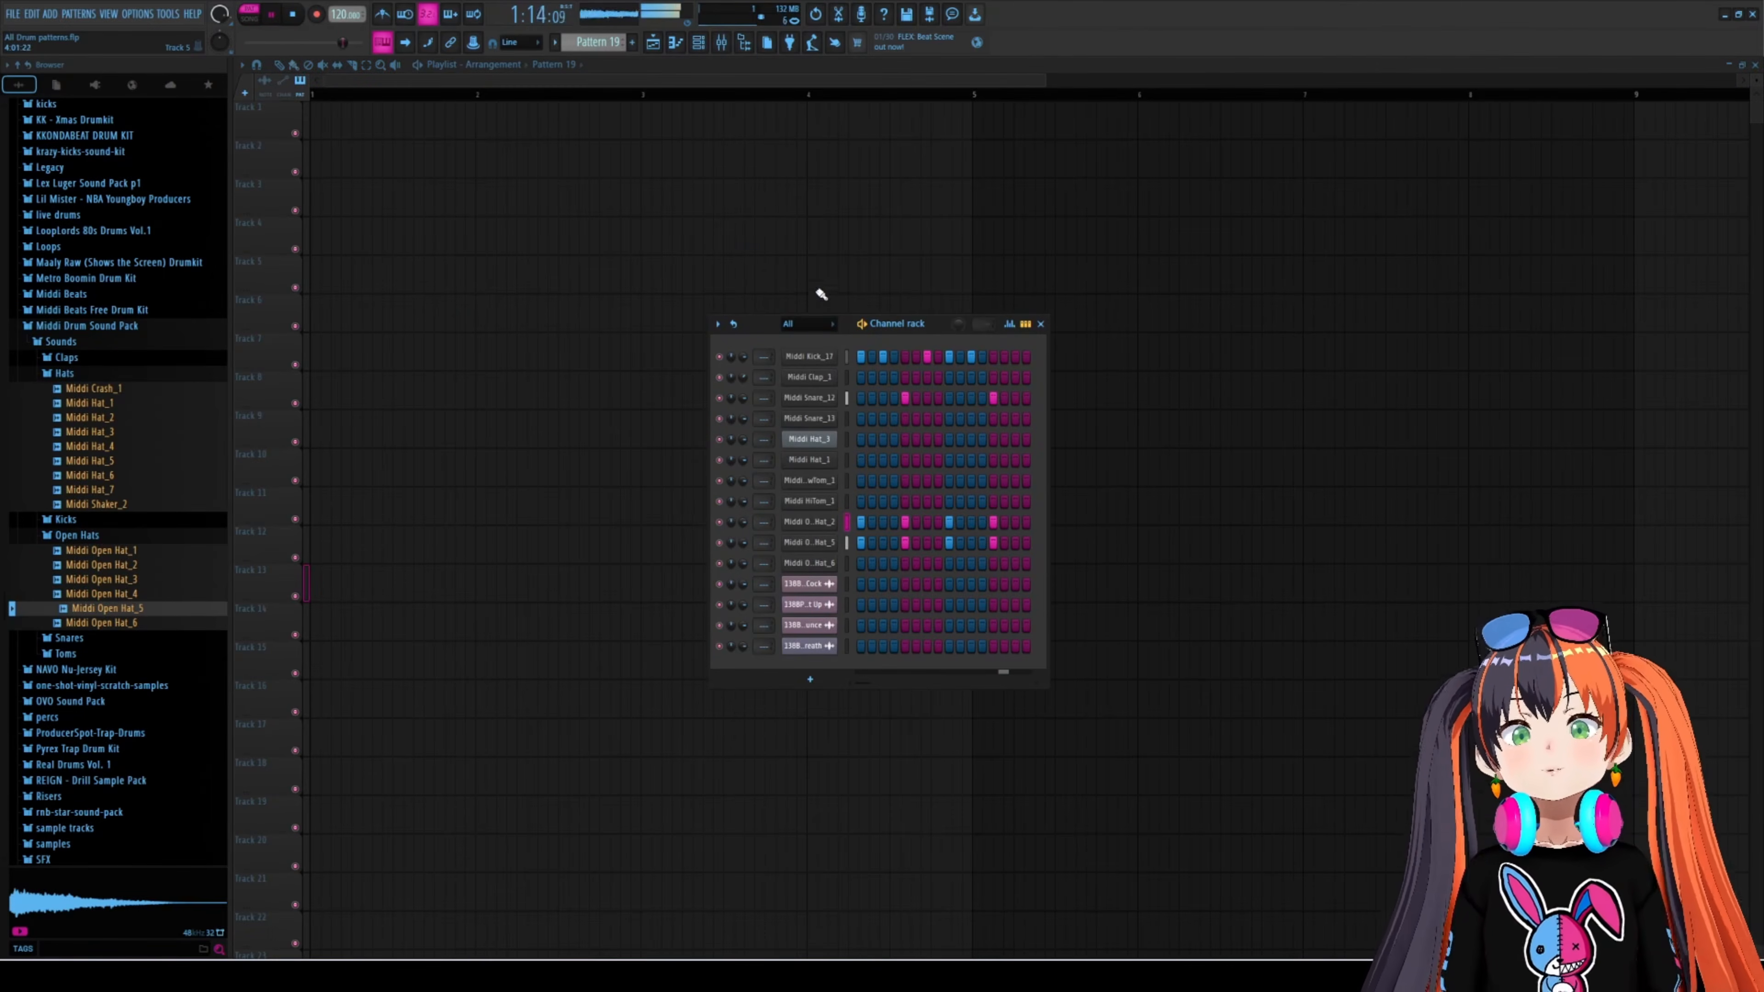
pyautogui.press('KP_Add')
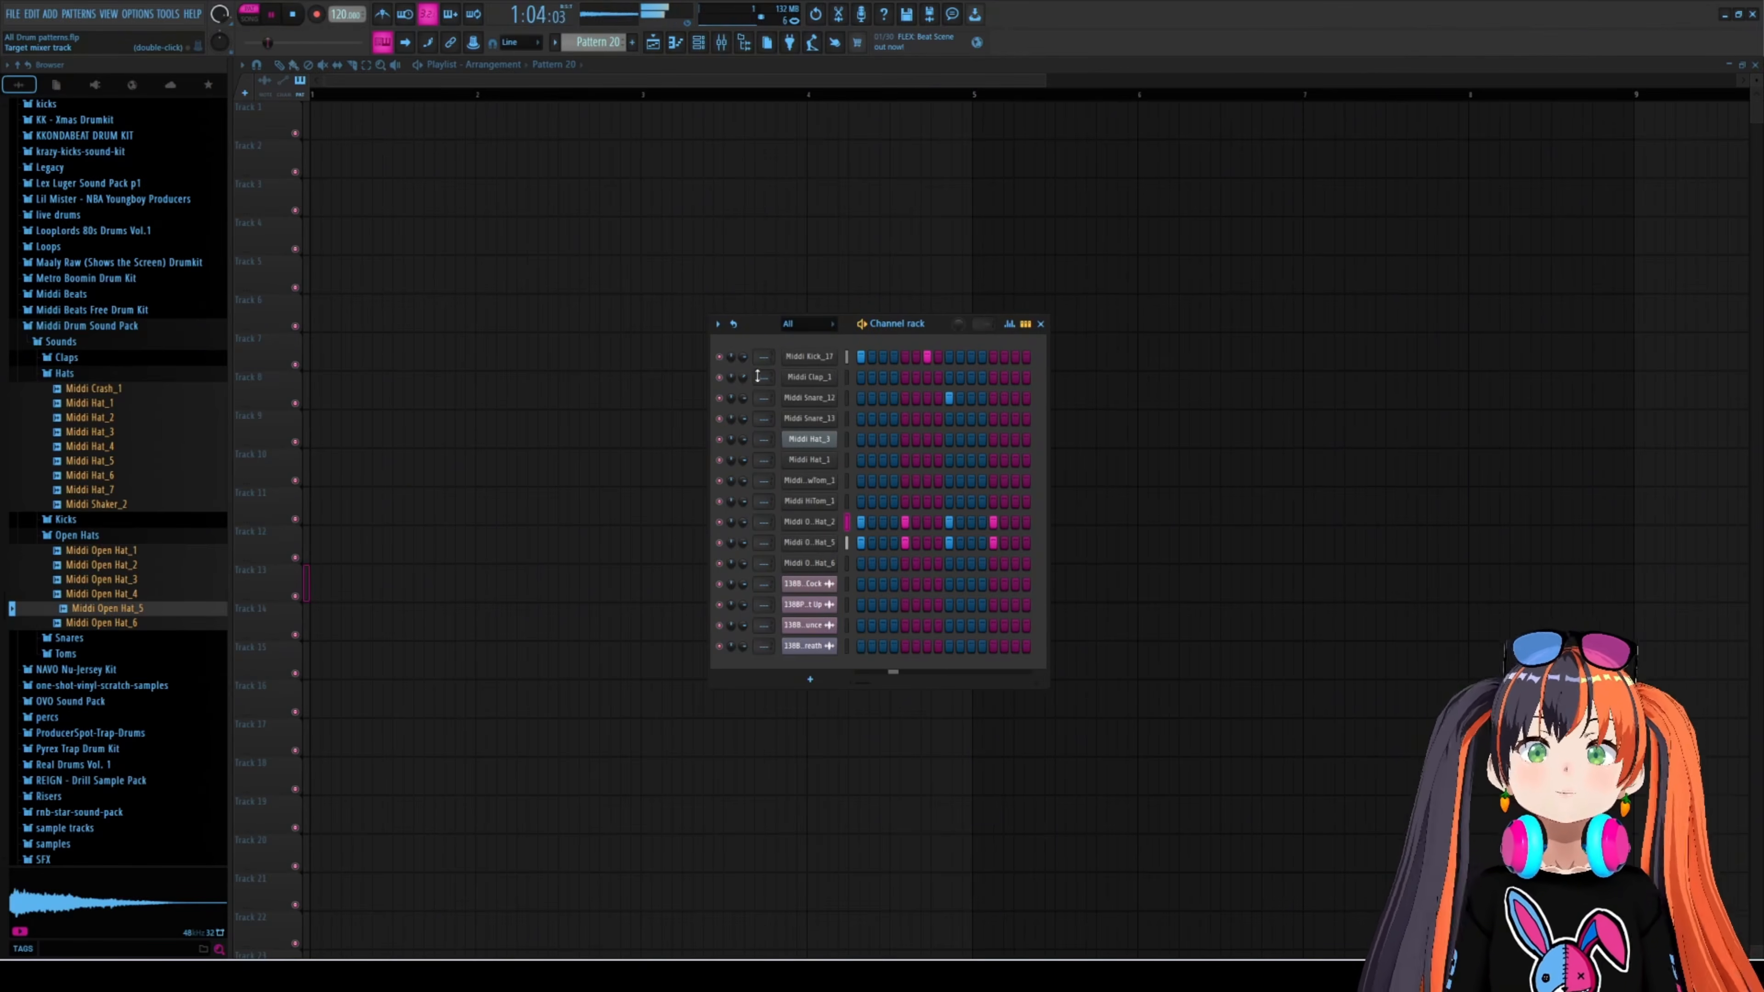
pyautogui.press('KP_Add')
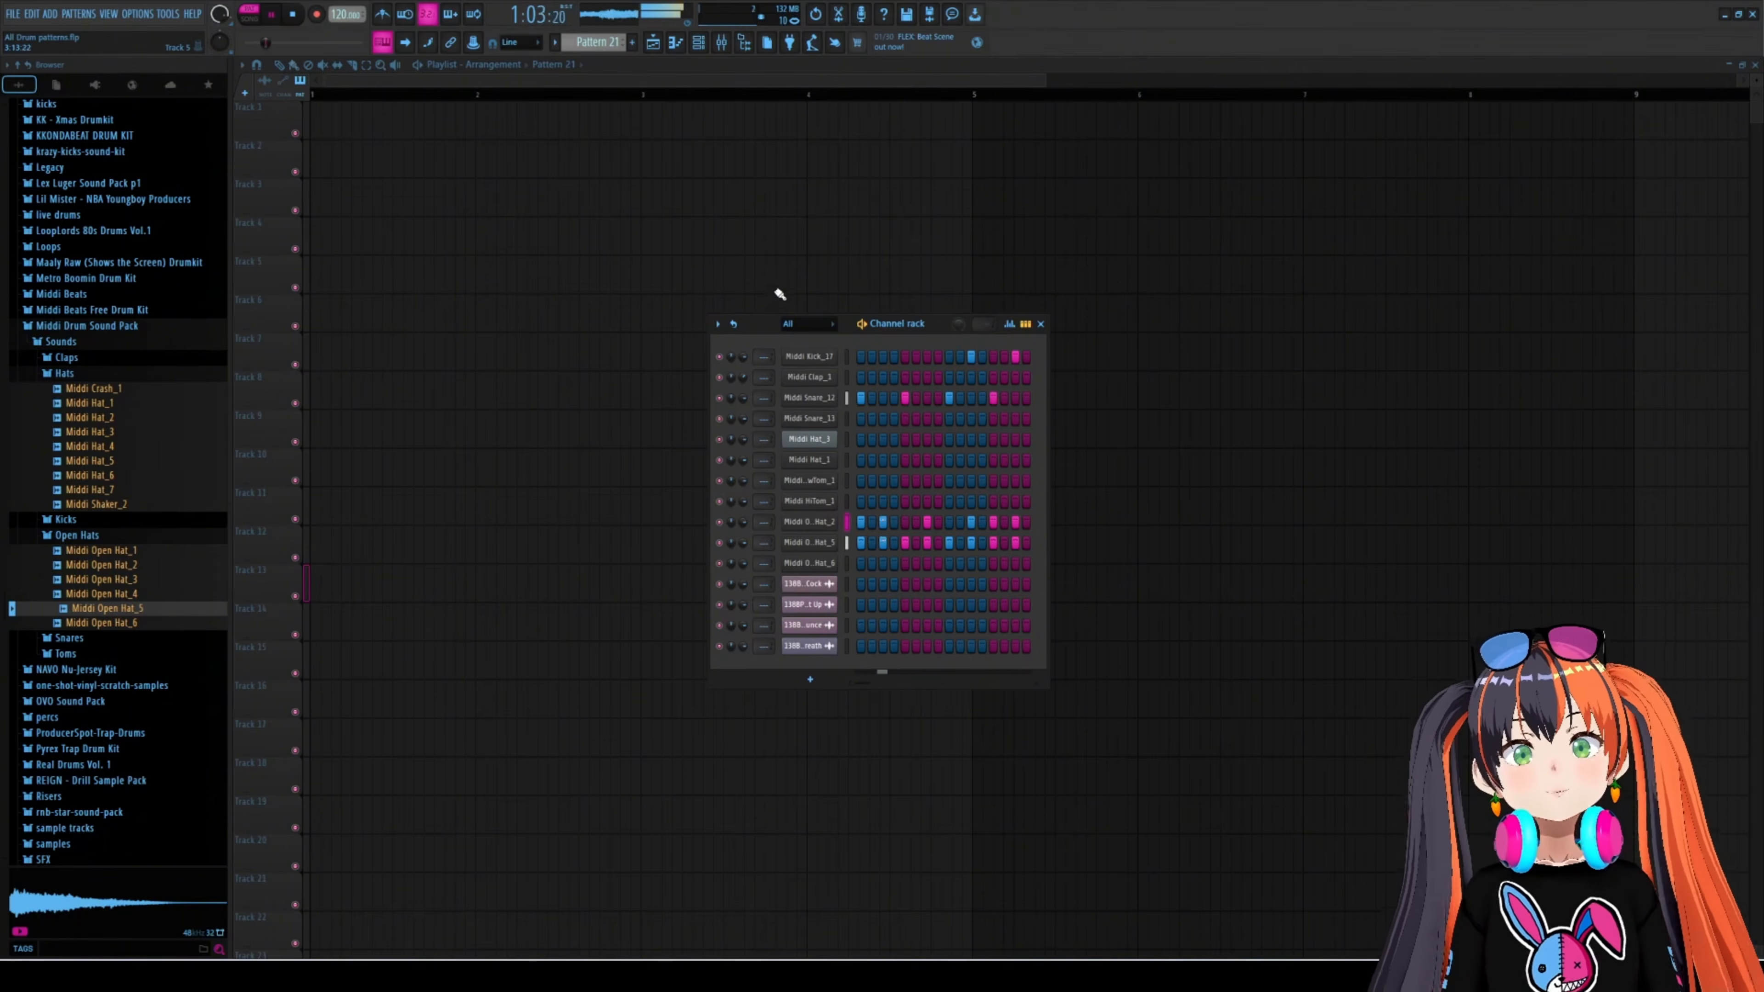
pyautogui.press('KP_Add')
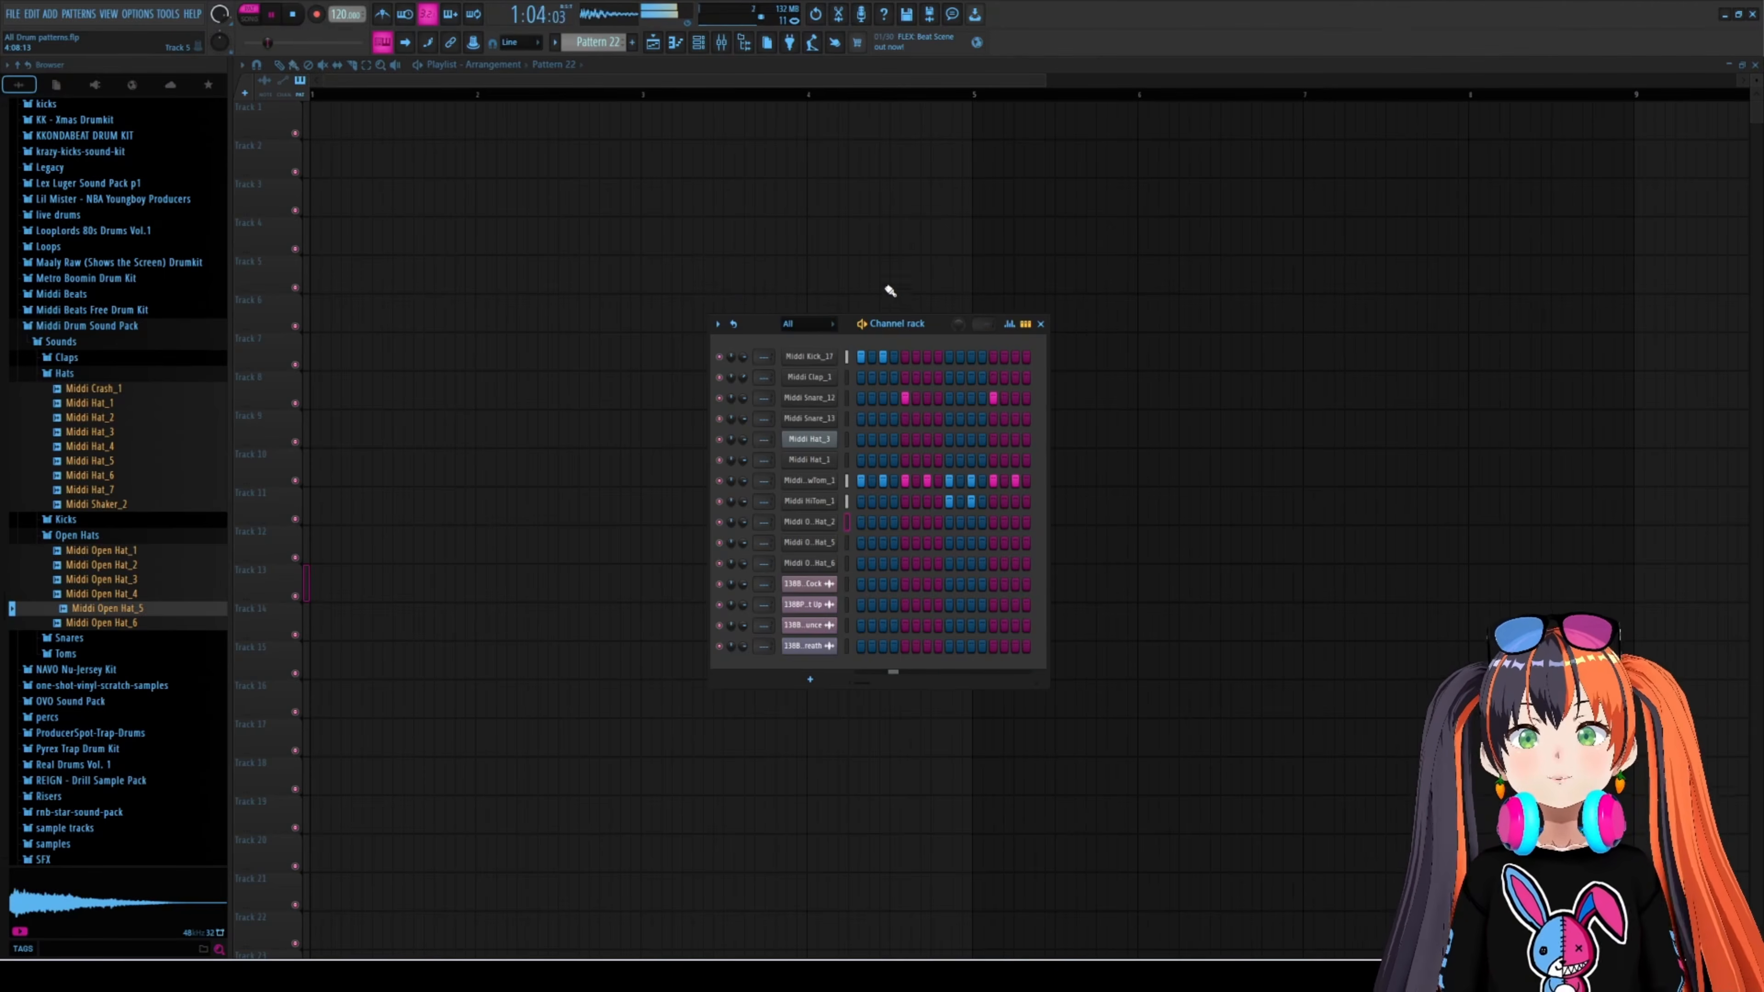
# - Switch to Pattern 23 and play its tom groove from the start
pyautogui.press('KP_Add')
pyautogui.press('space')
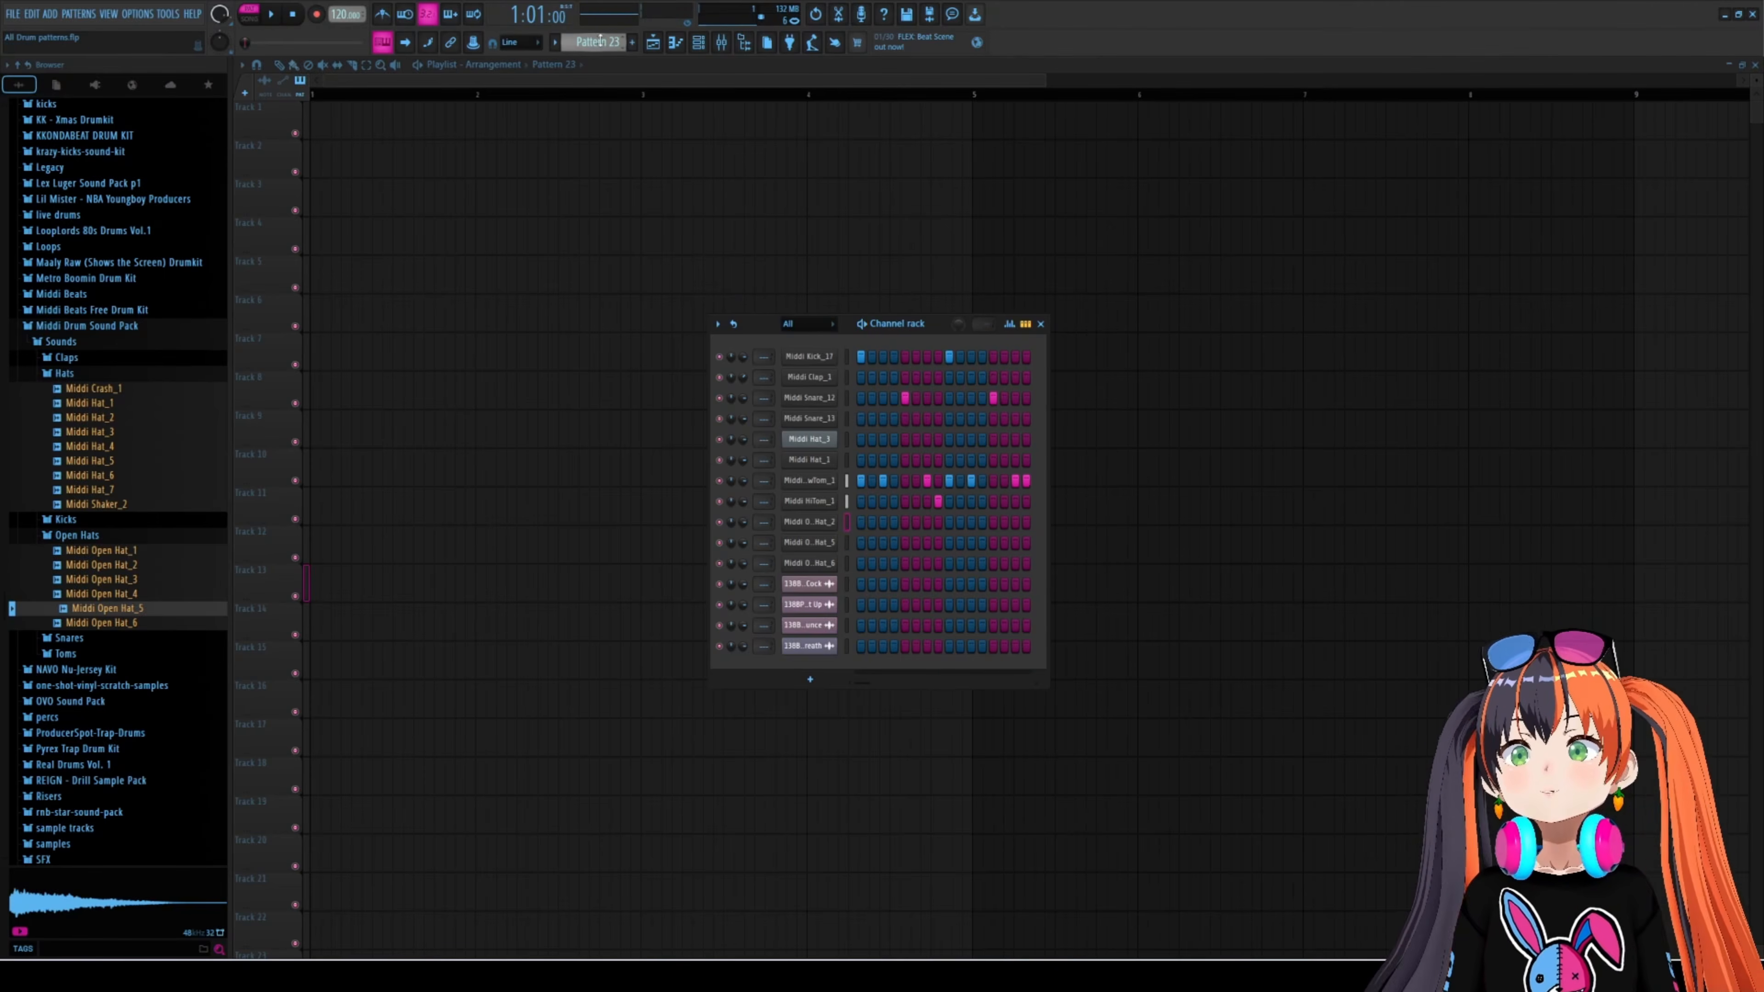
pyautogui.press('space')
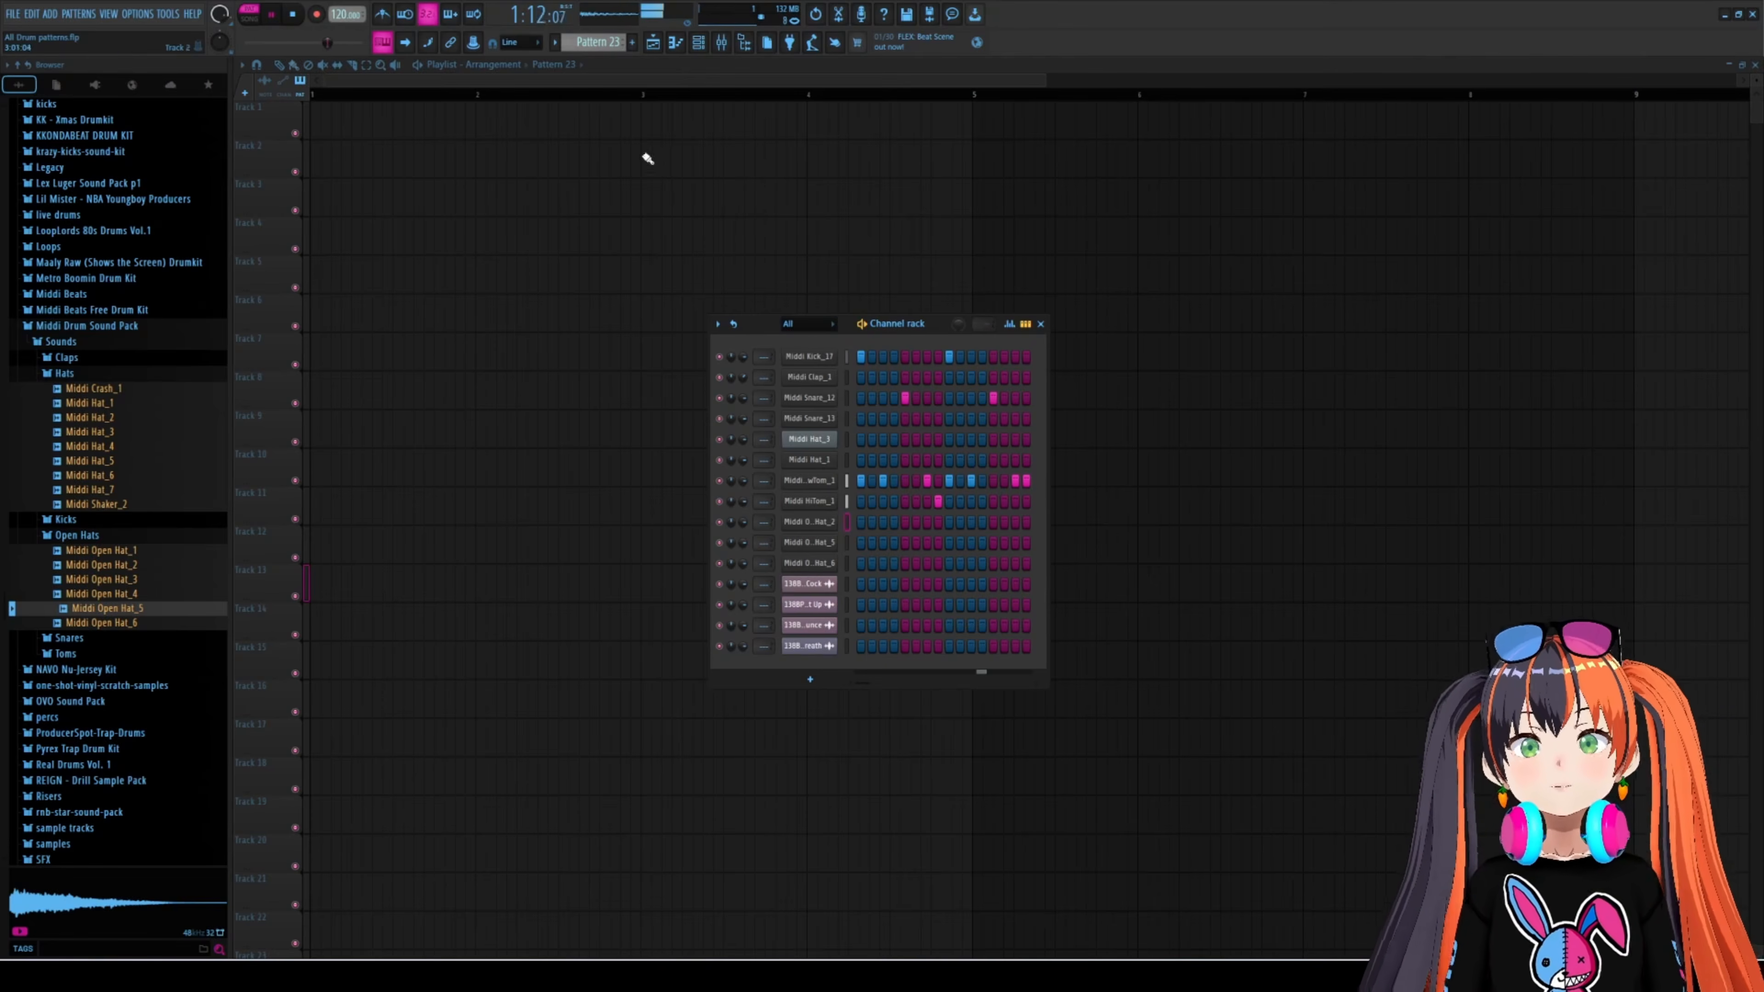
pyautogui.press('space')
# - Audition Patterns 24 through 27 one after another and stop playback
pyautogui.press('KP_Add')
pyautogui.press('space')
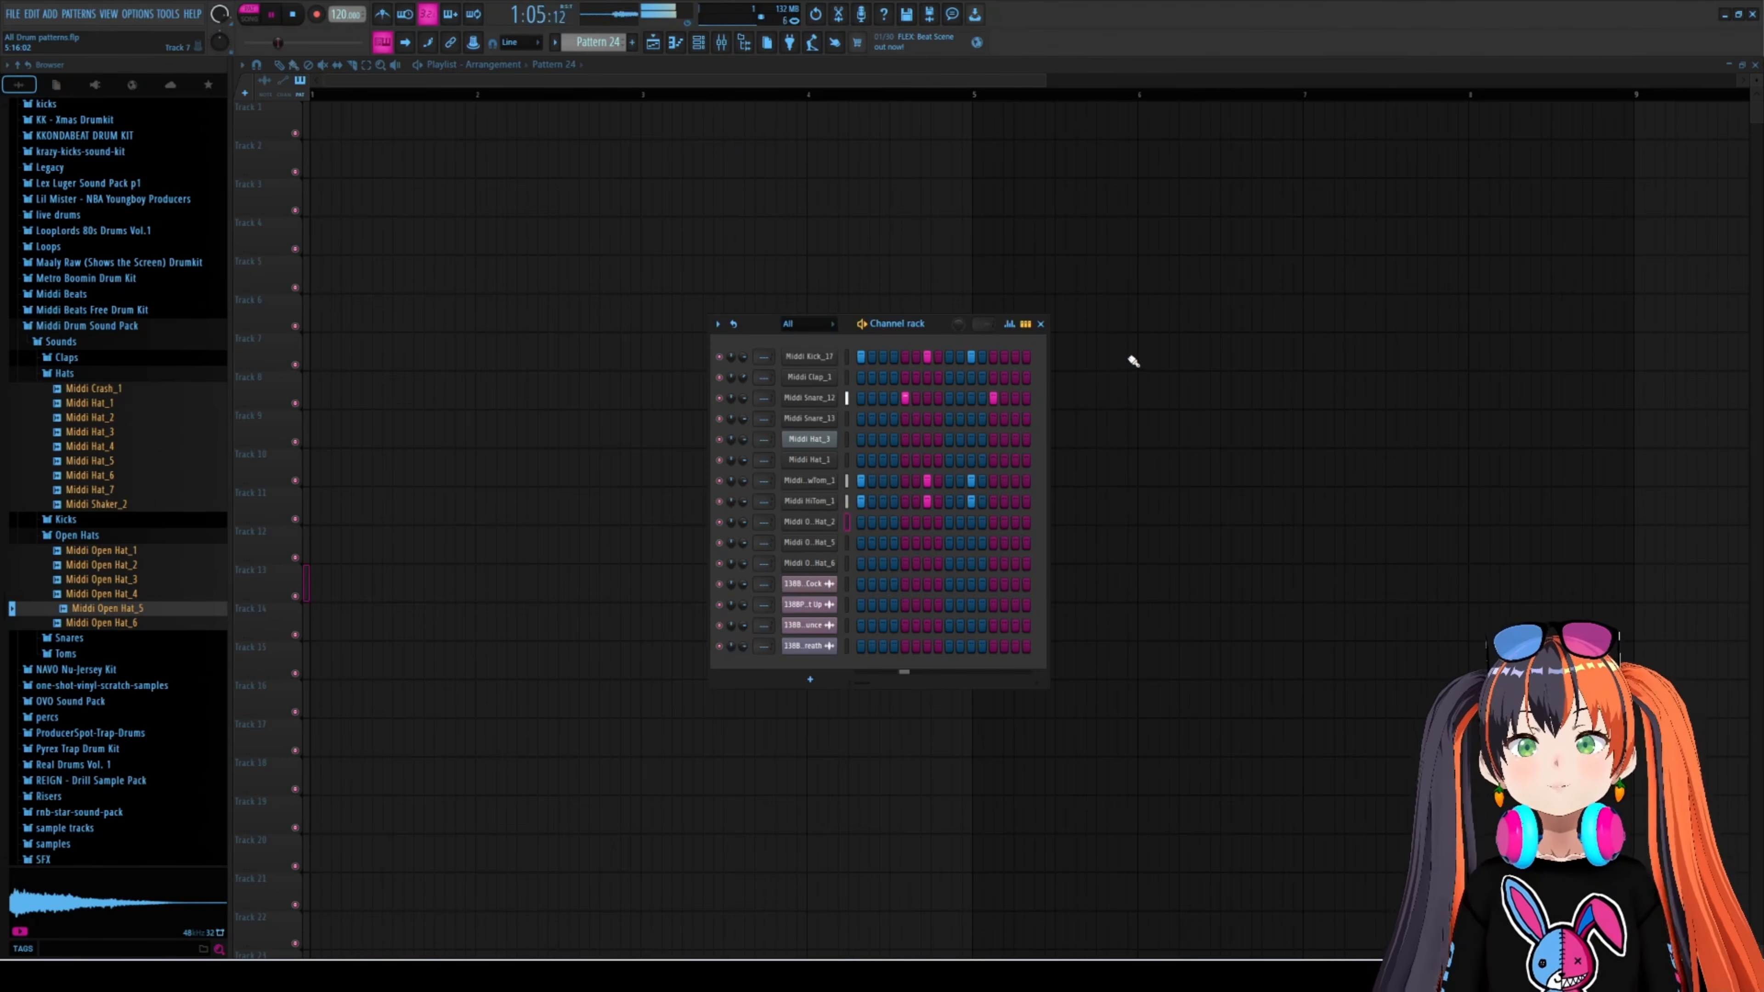
pyautogui.press('KP_Add')
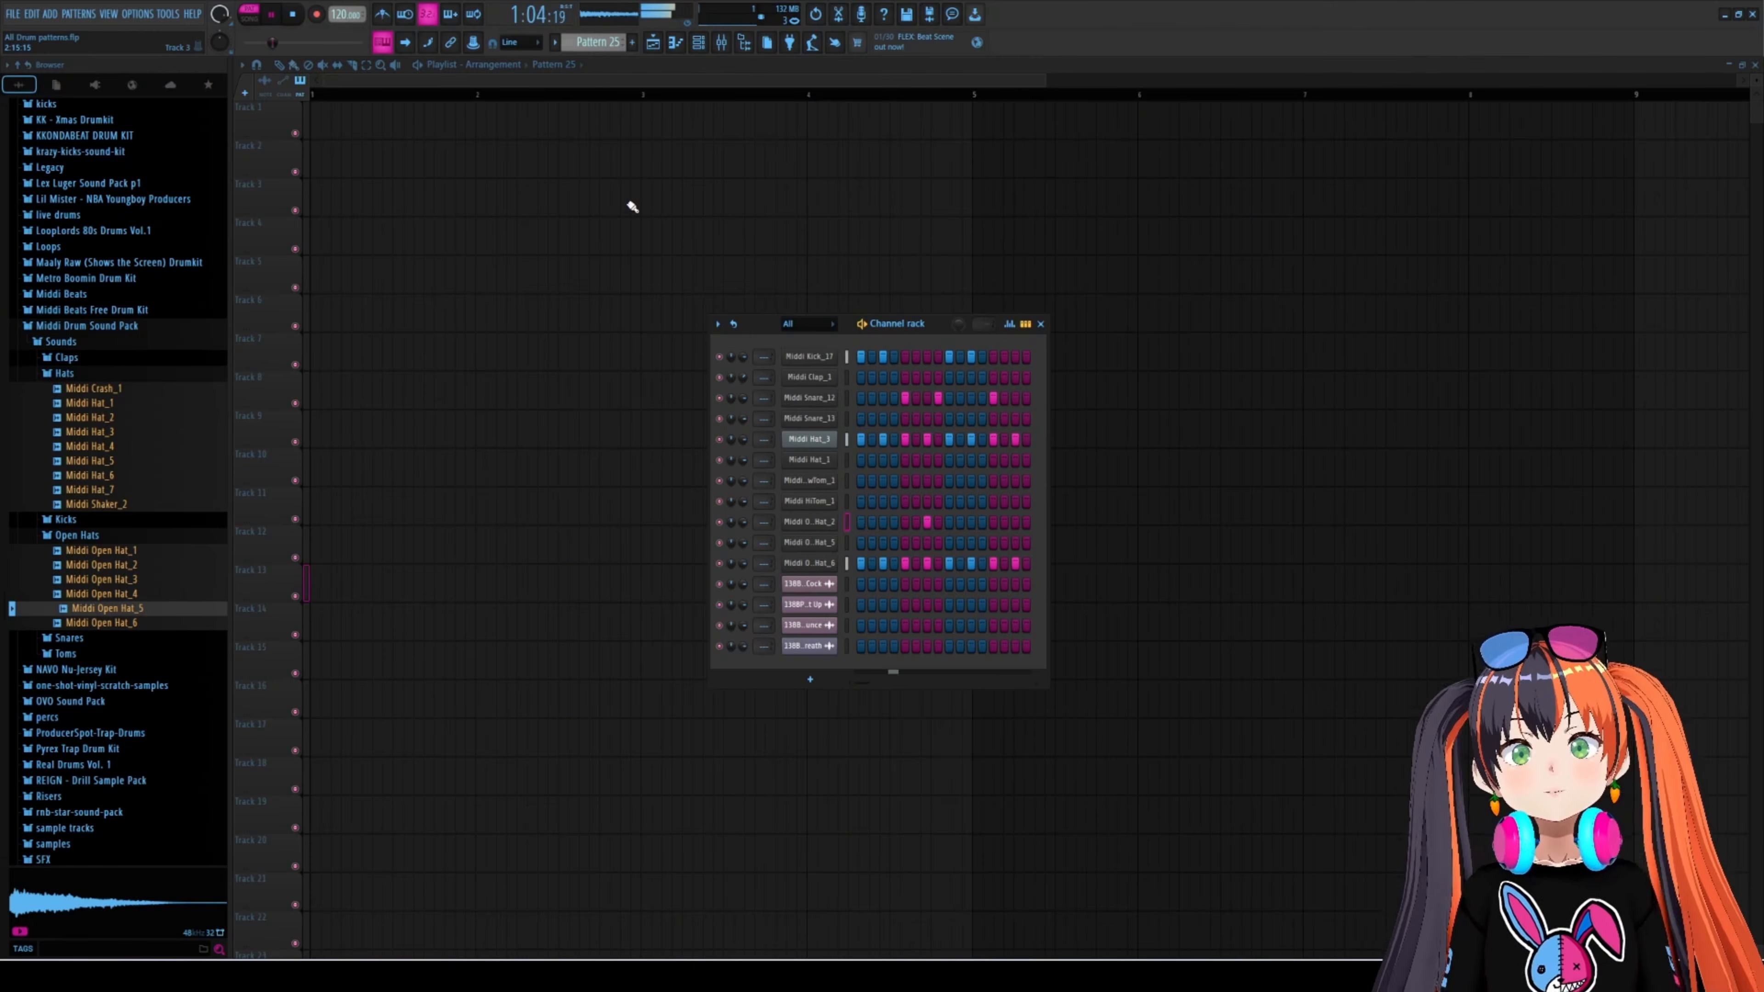
pyautogui.press('KP_Add')
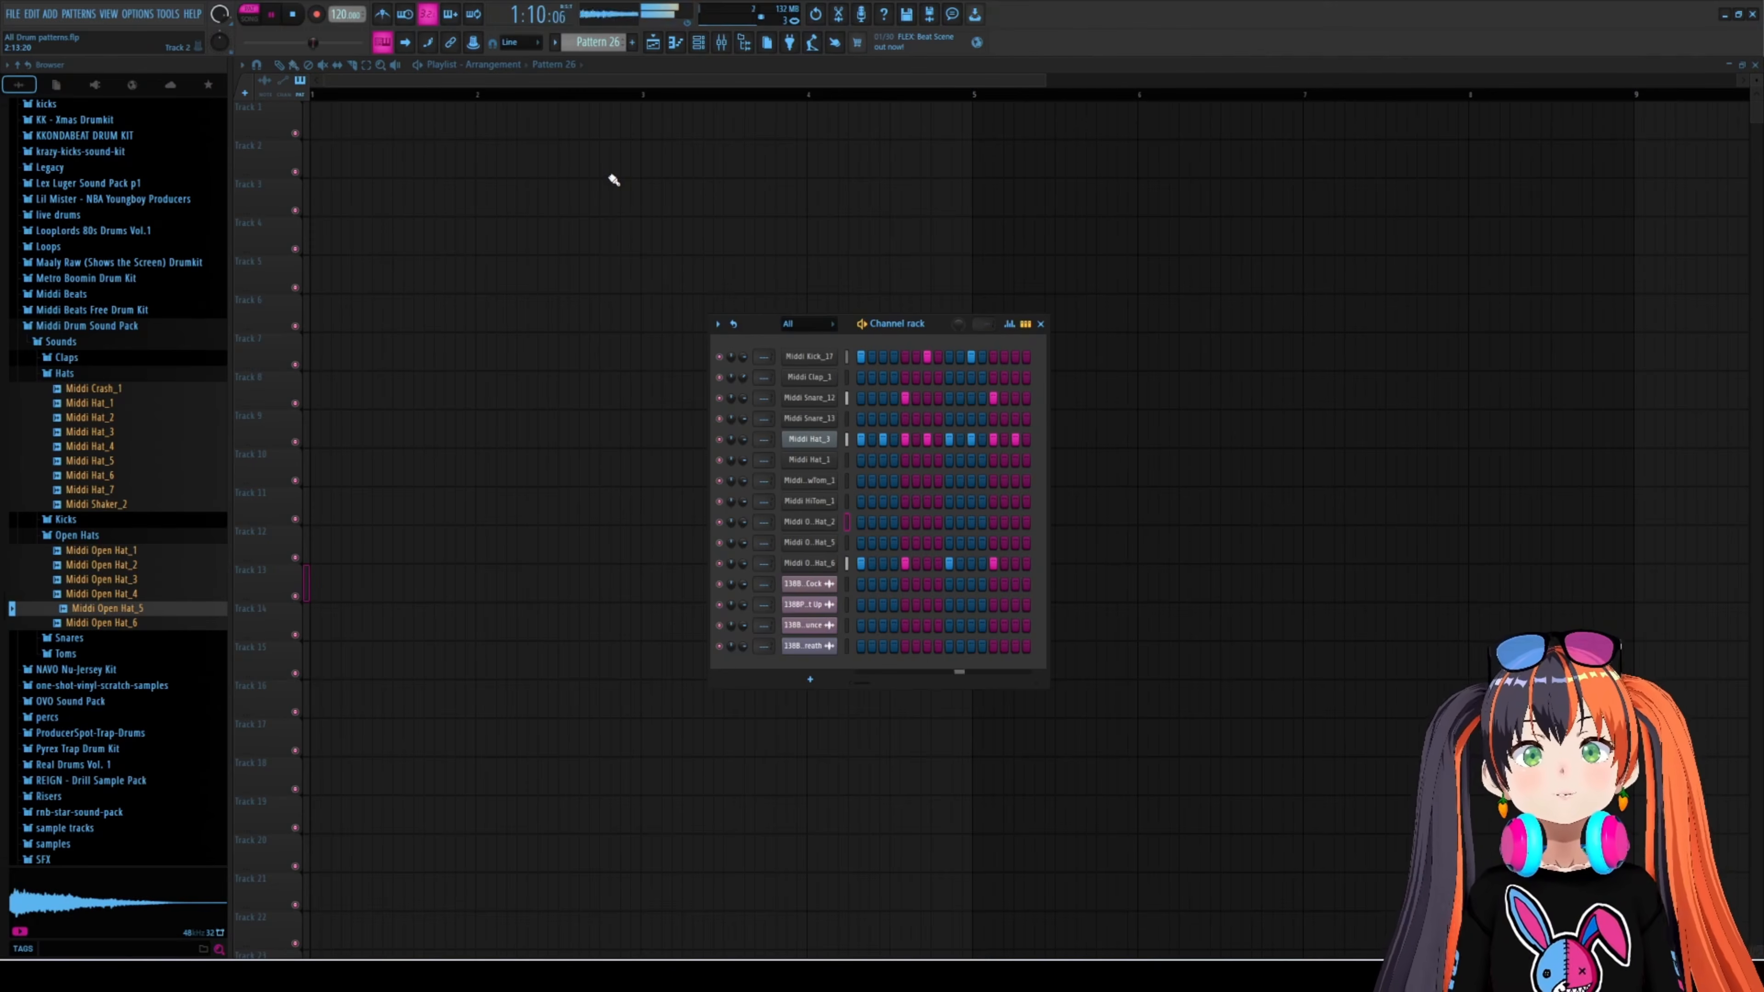
pyautogui.scroll(-1, 584, 43)
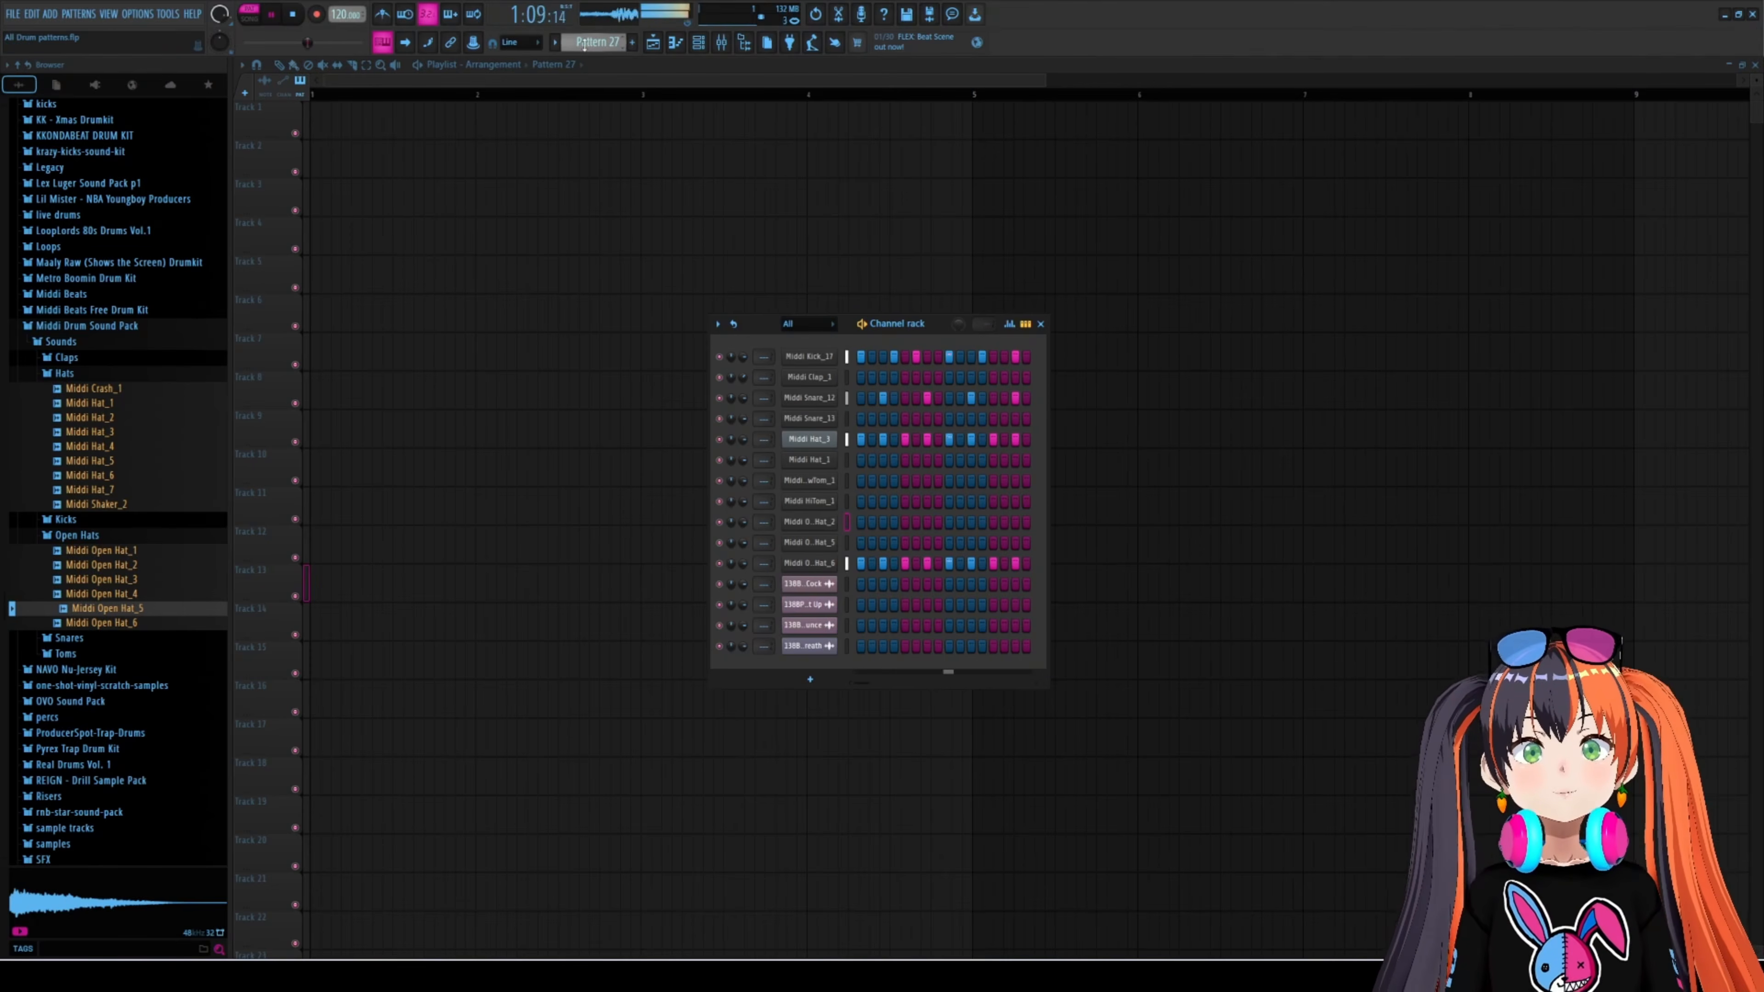
pyautogui.press('space')
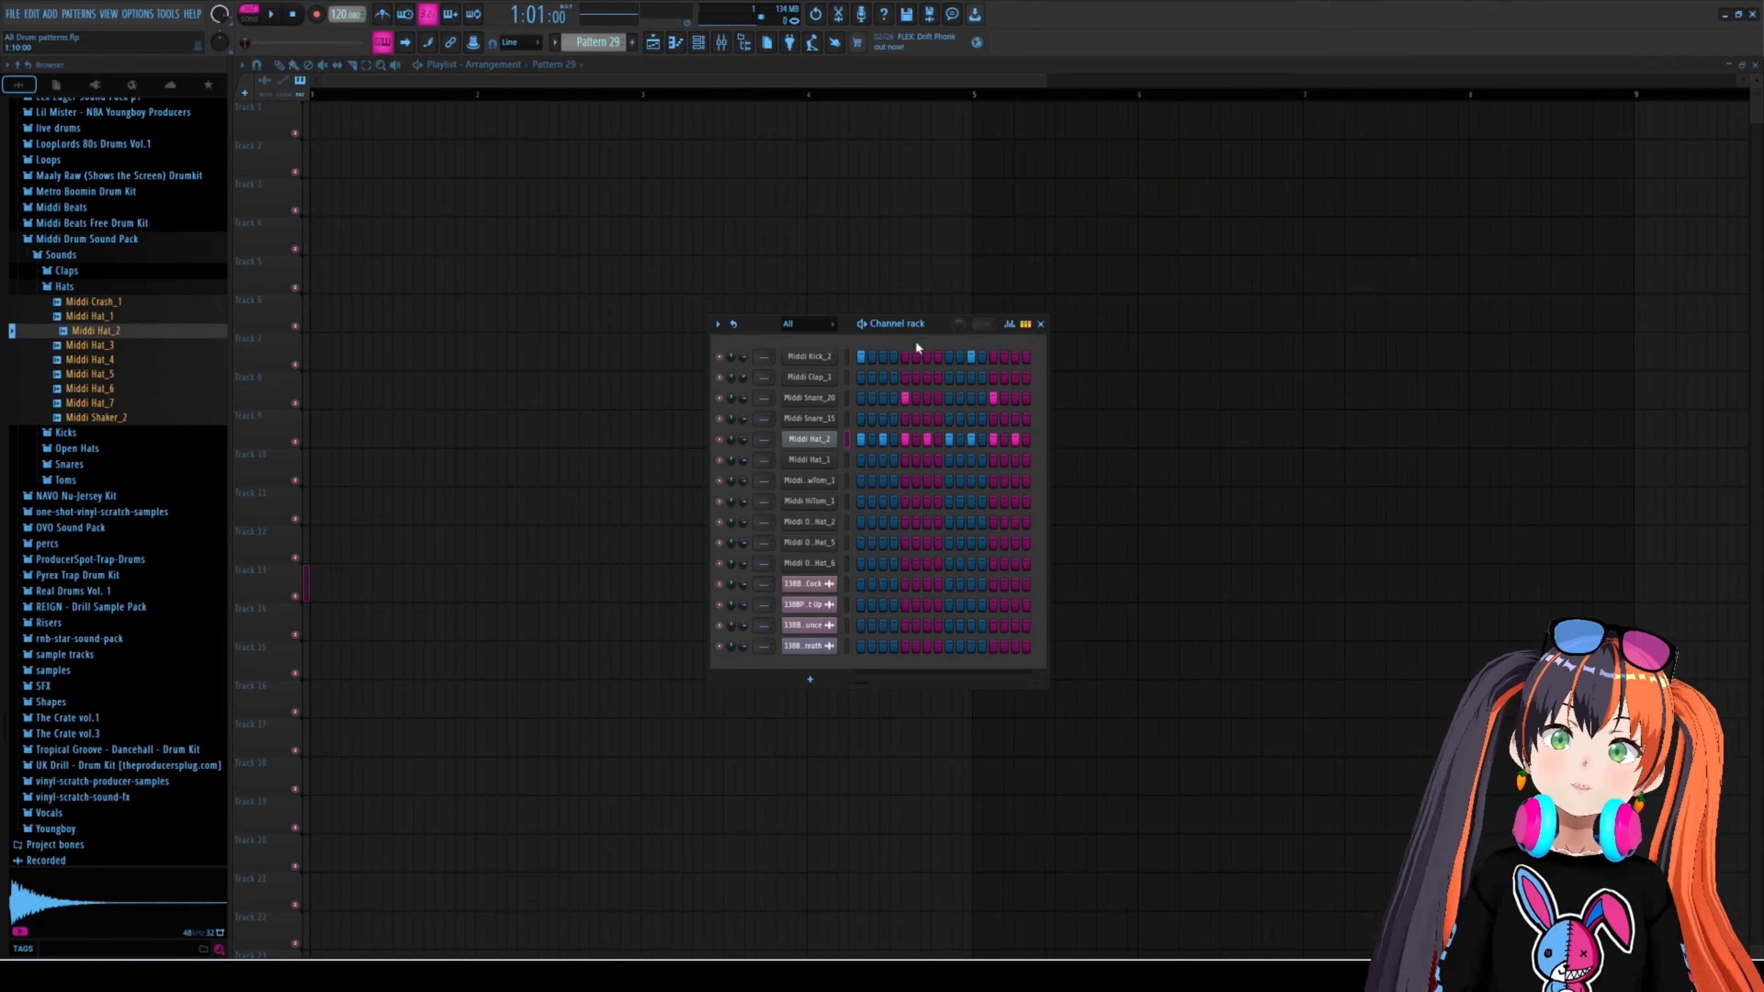
# - Open and audition the Middi Kick_2, Snare_20, Snare_15 and Hat_2 samples used for Pattern 29
pyautogui.click(809, 356)
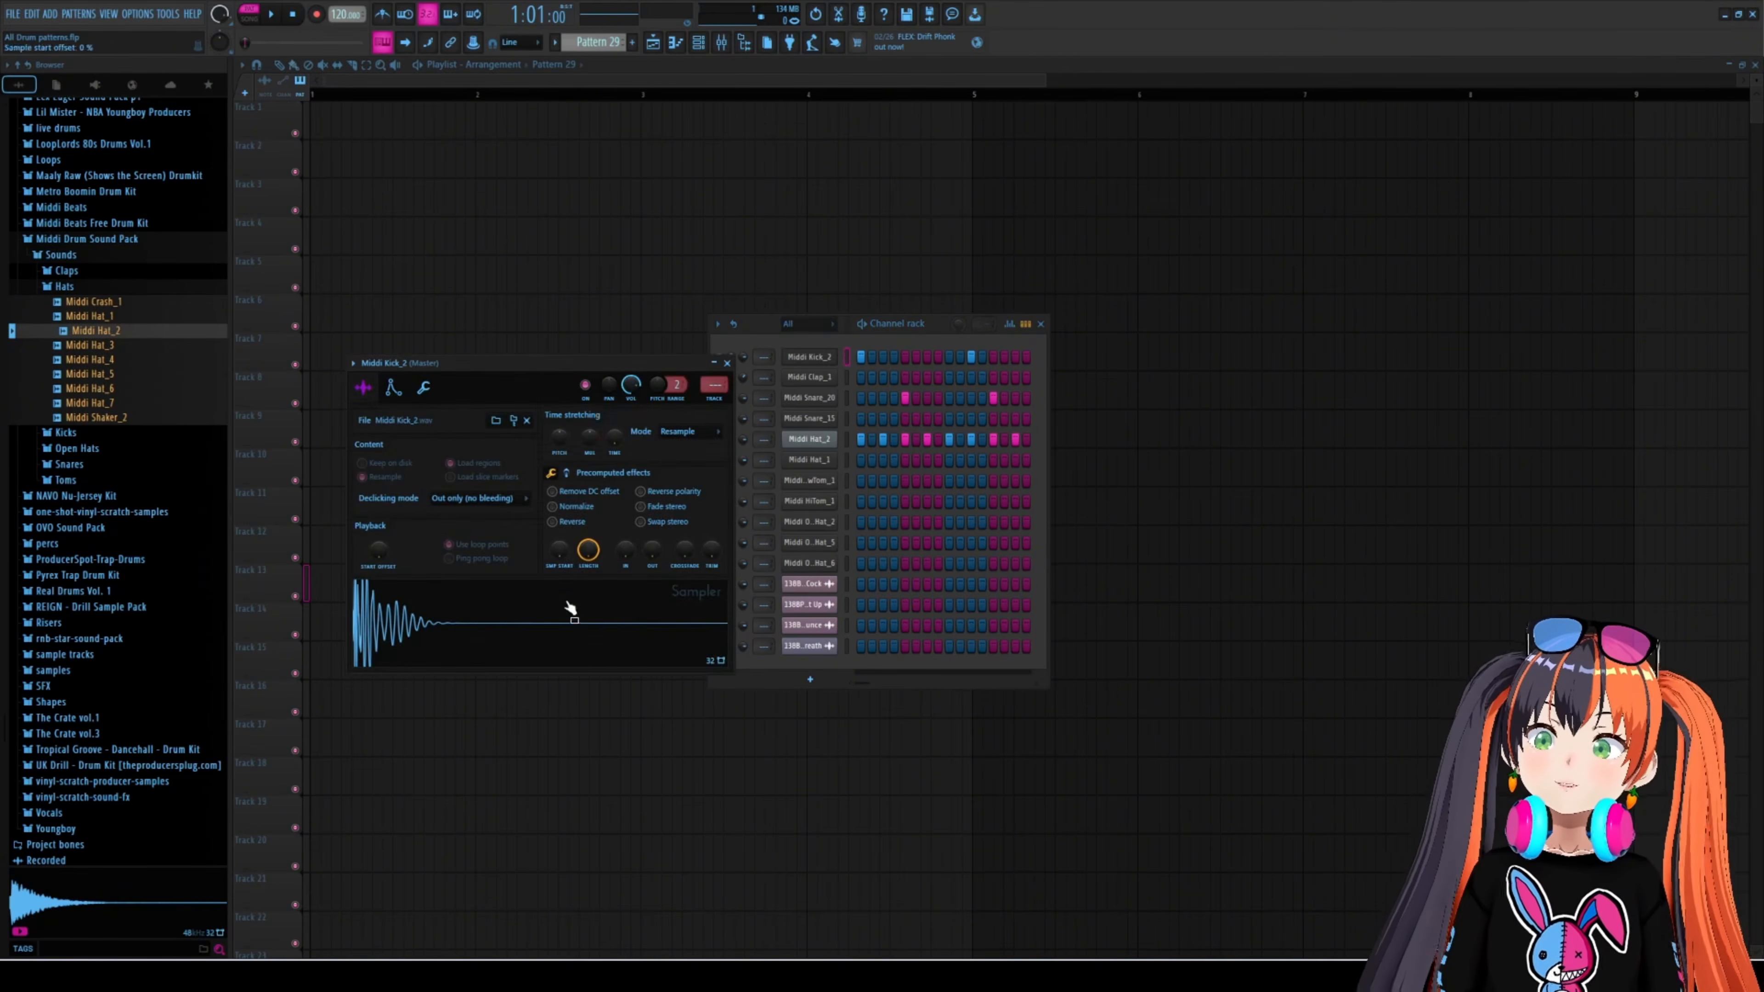
pyautogui.press('Down')
pyautogui.press('Down')
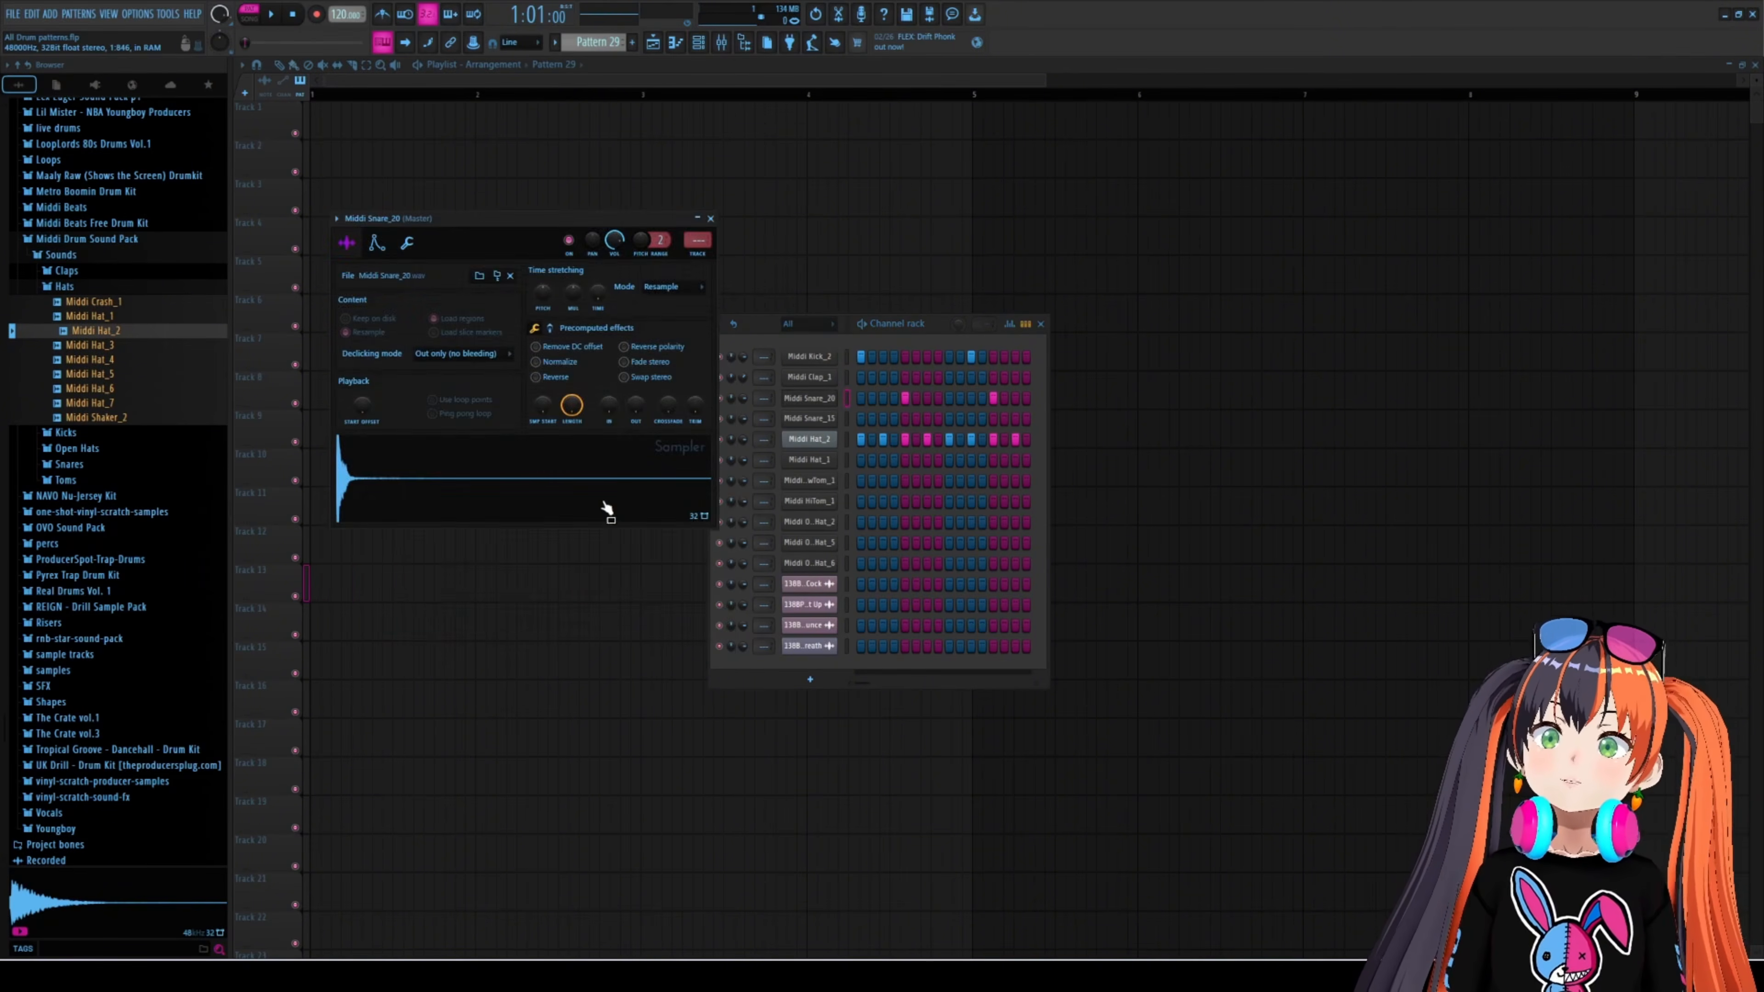
pyautogui.click(818, 421)
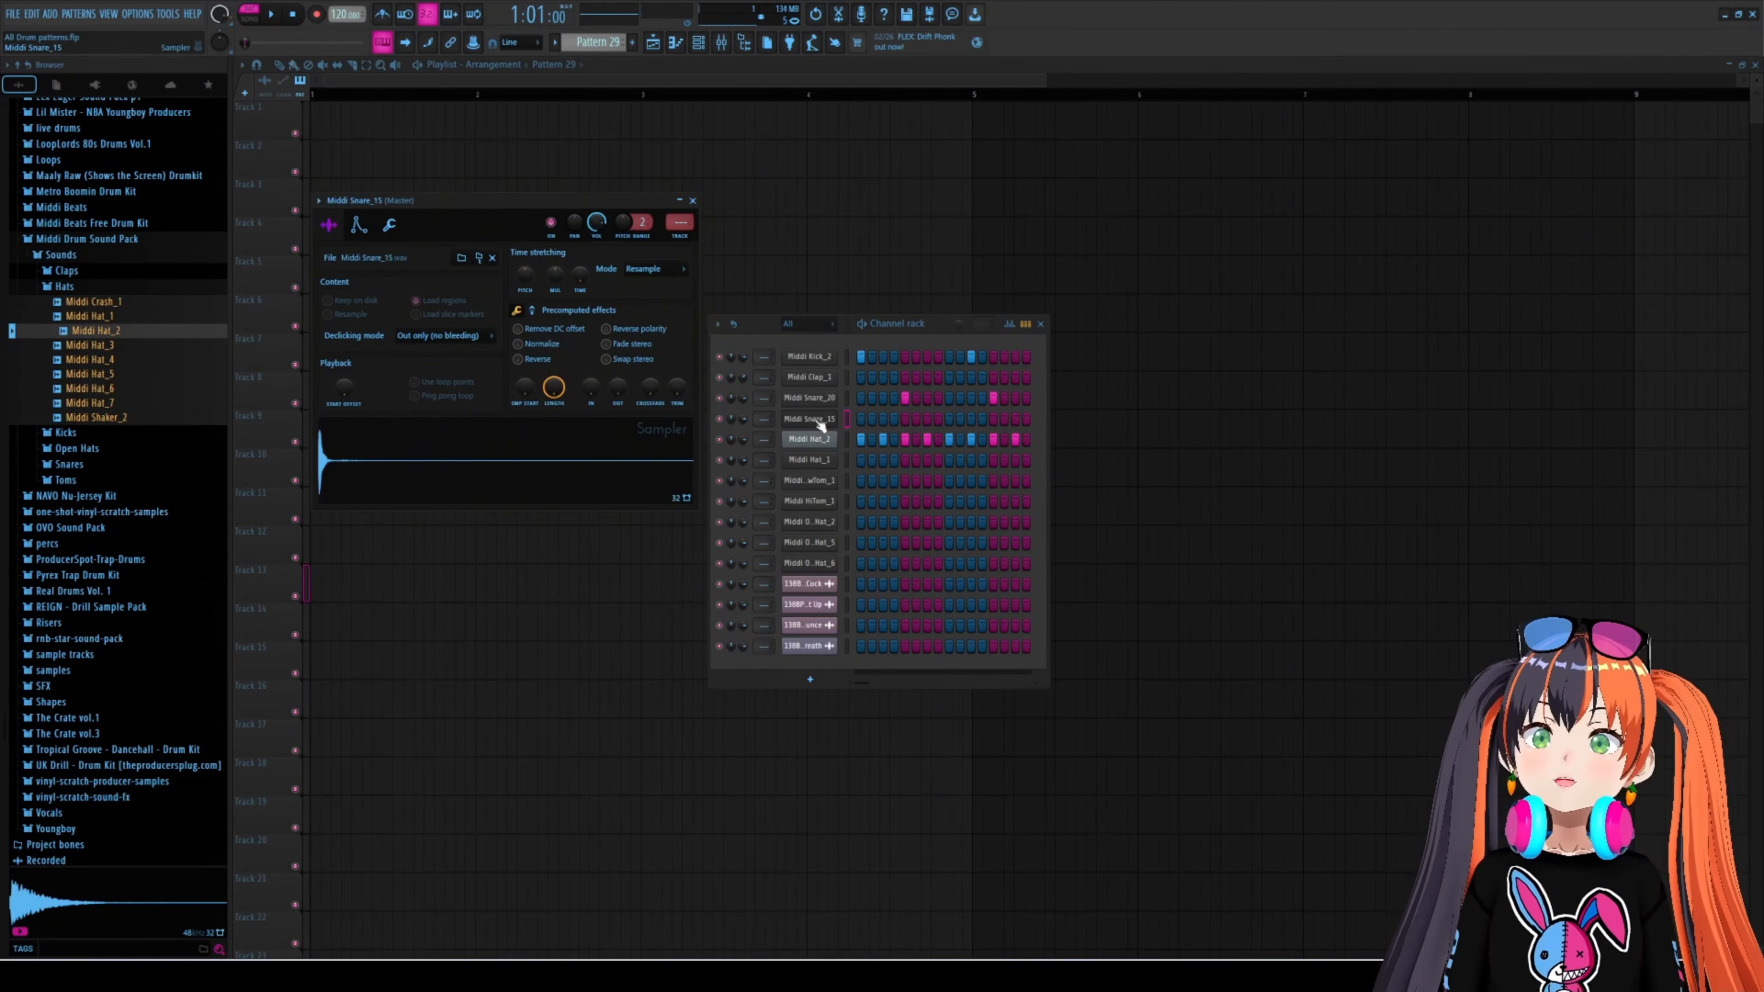
pyautogui.click(822, 442)
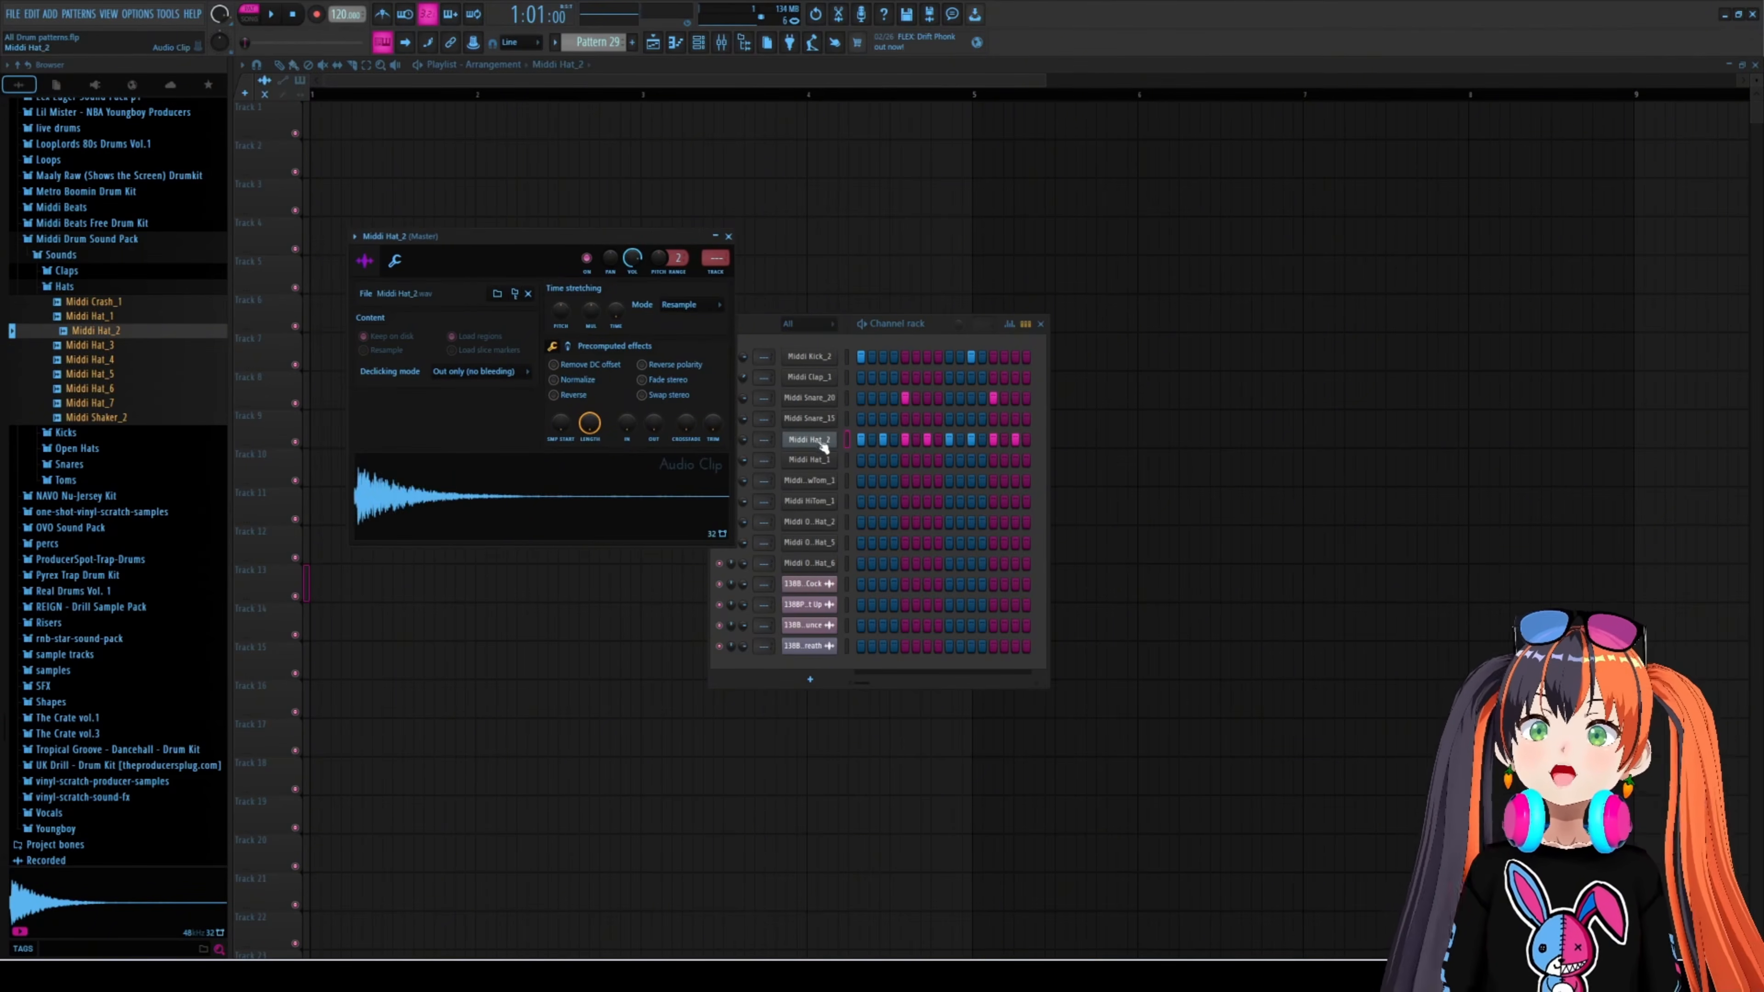
pyautogui.click(524, 499)
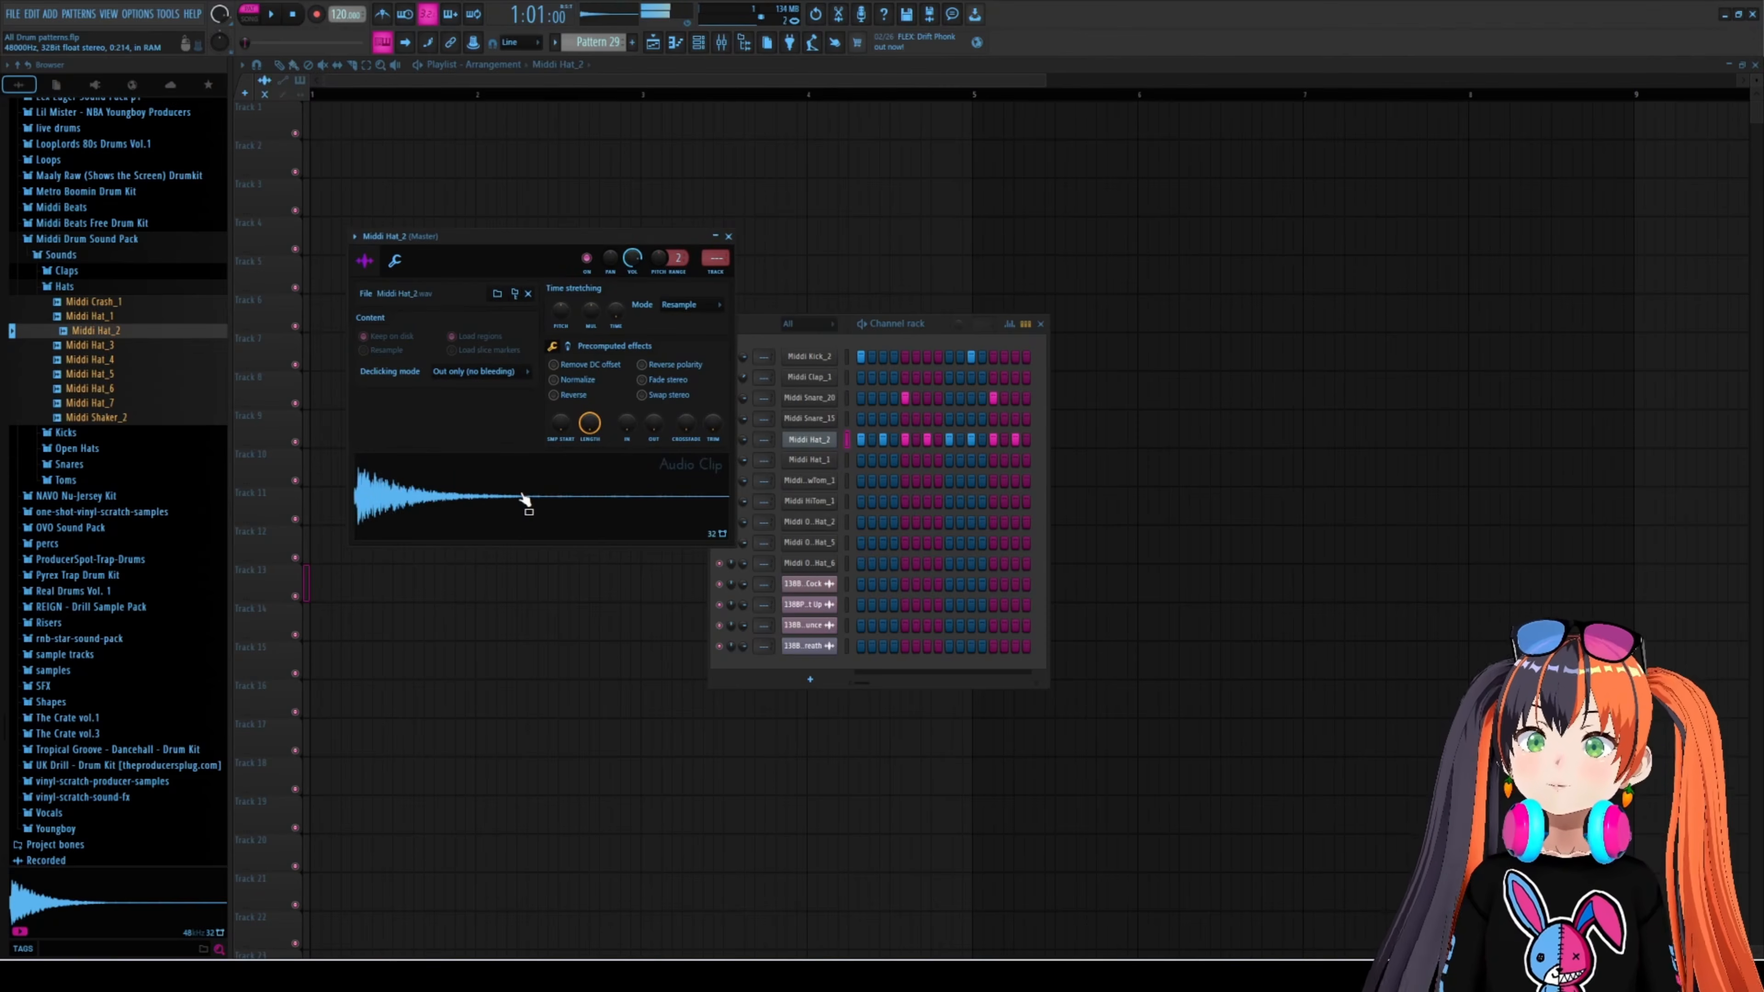
# - Set the project tempo to 175 BPM and play Patterns 29 and 30 at that speed
pyautogui.moveTo(348, 15); pyautogui.dragTo(347, 18)
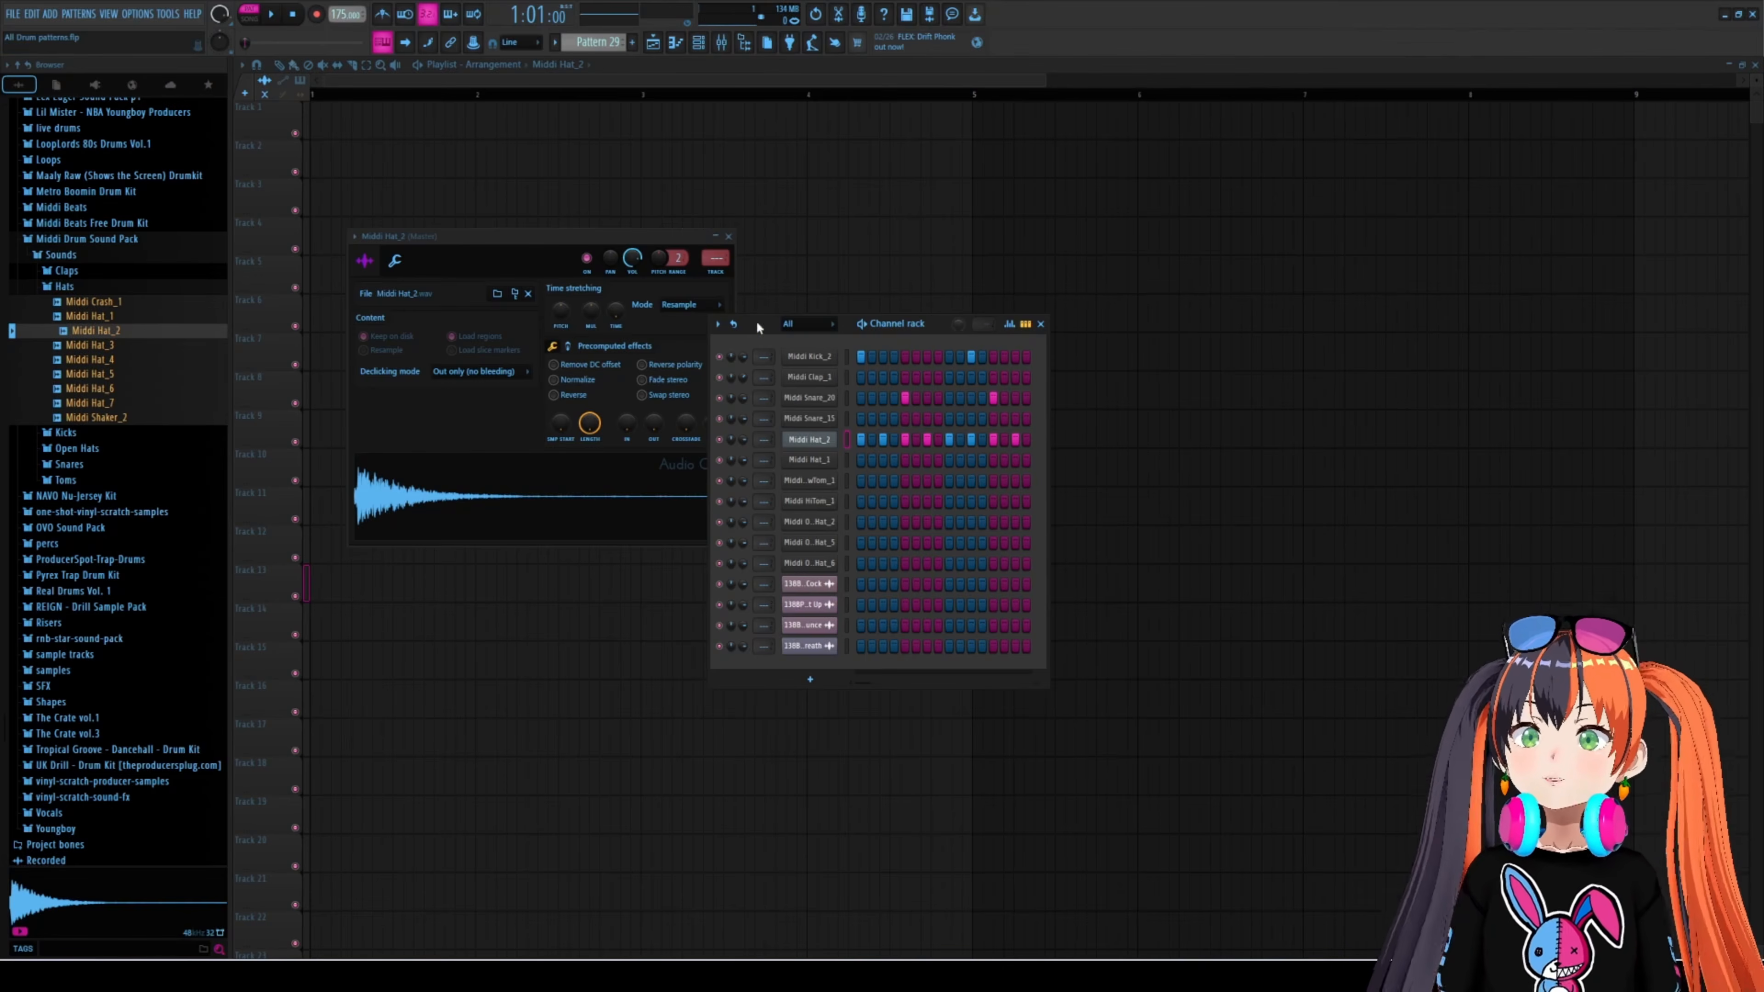
pyautogui.moveTo(768, 326); pyautogui.dragTo(678, 301)
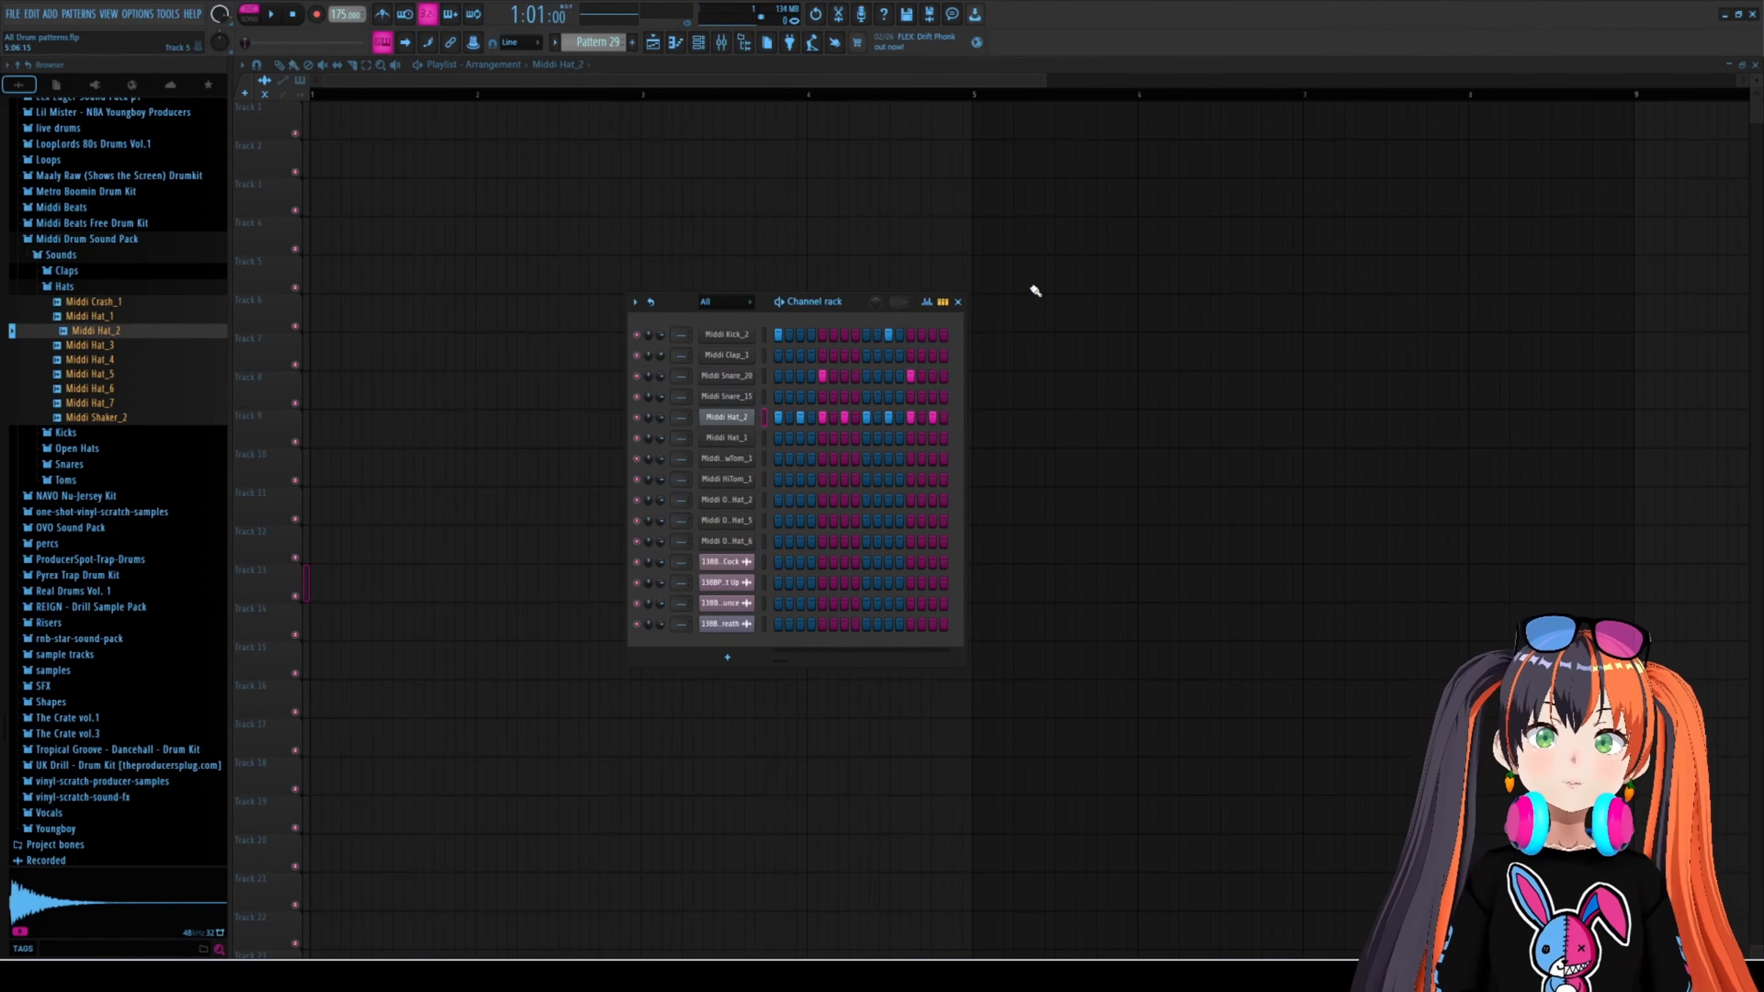
pyautogui.press('space')
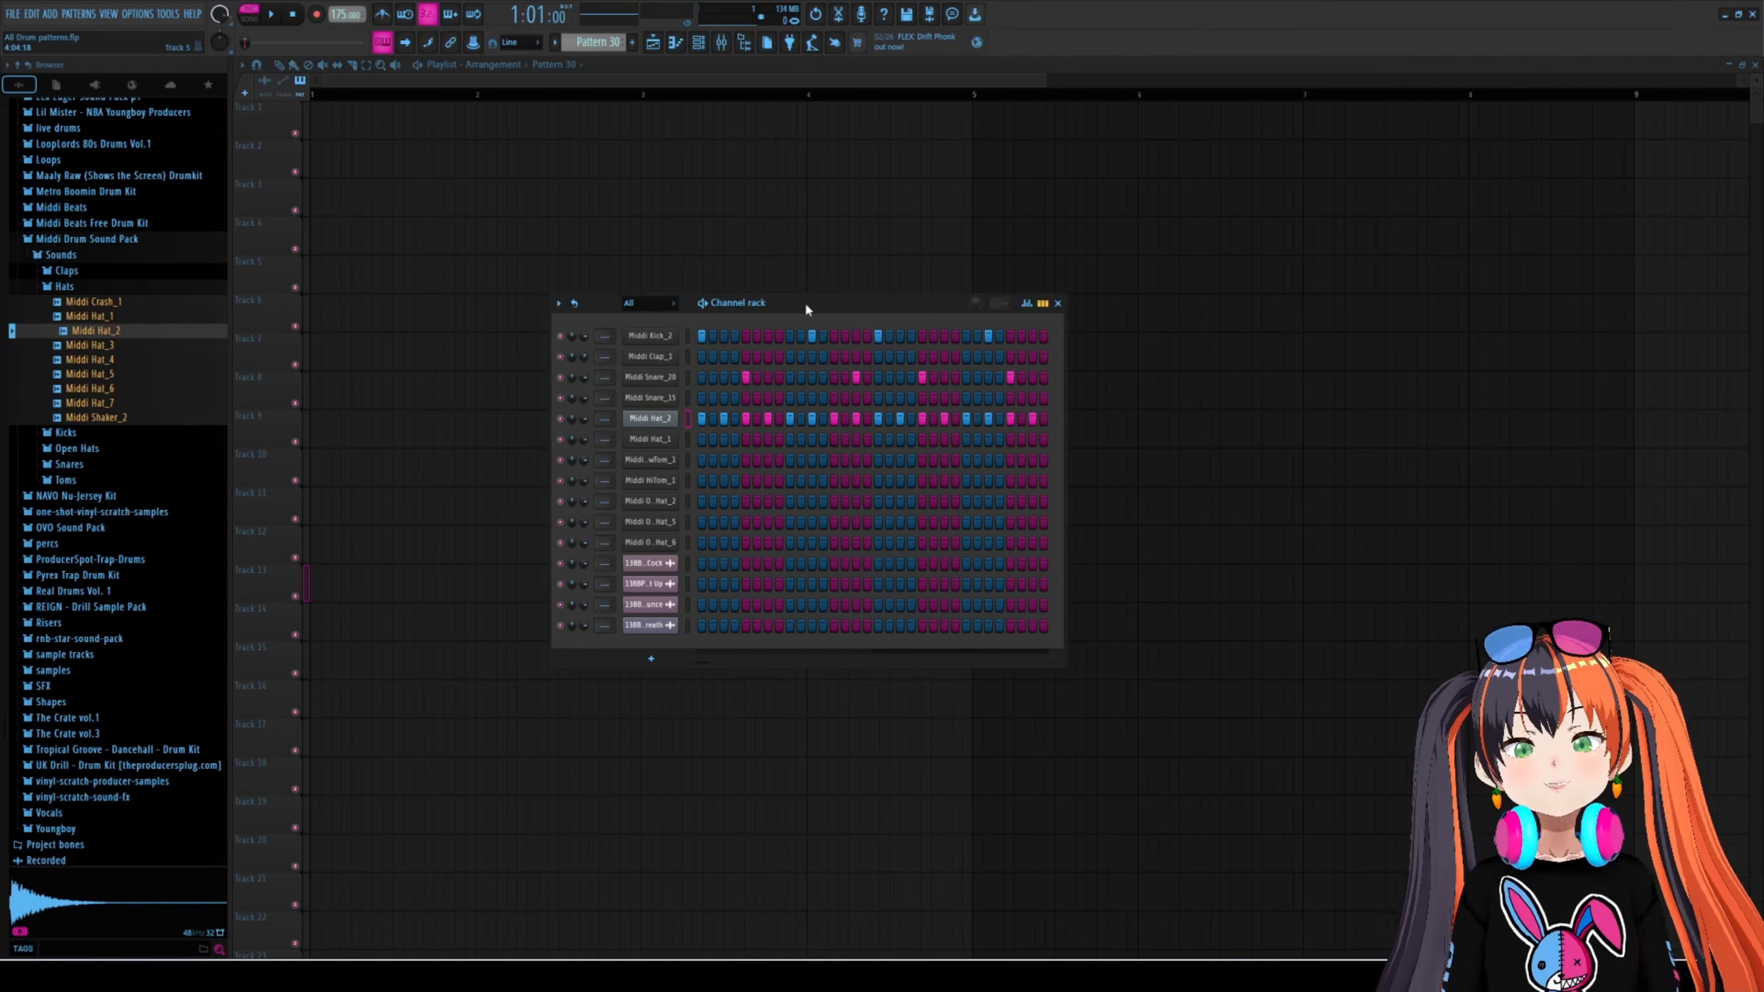
pyautogui.press('space')
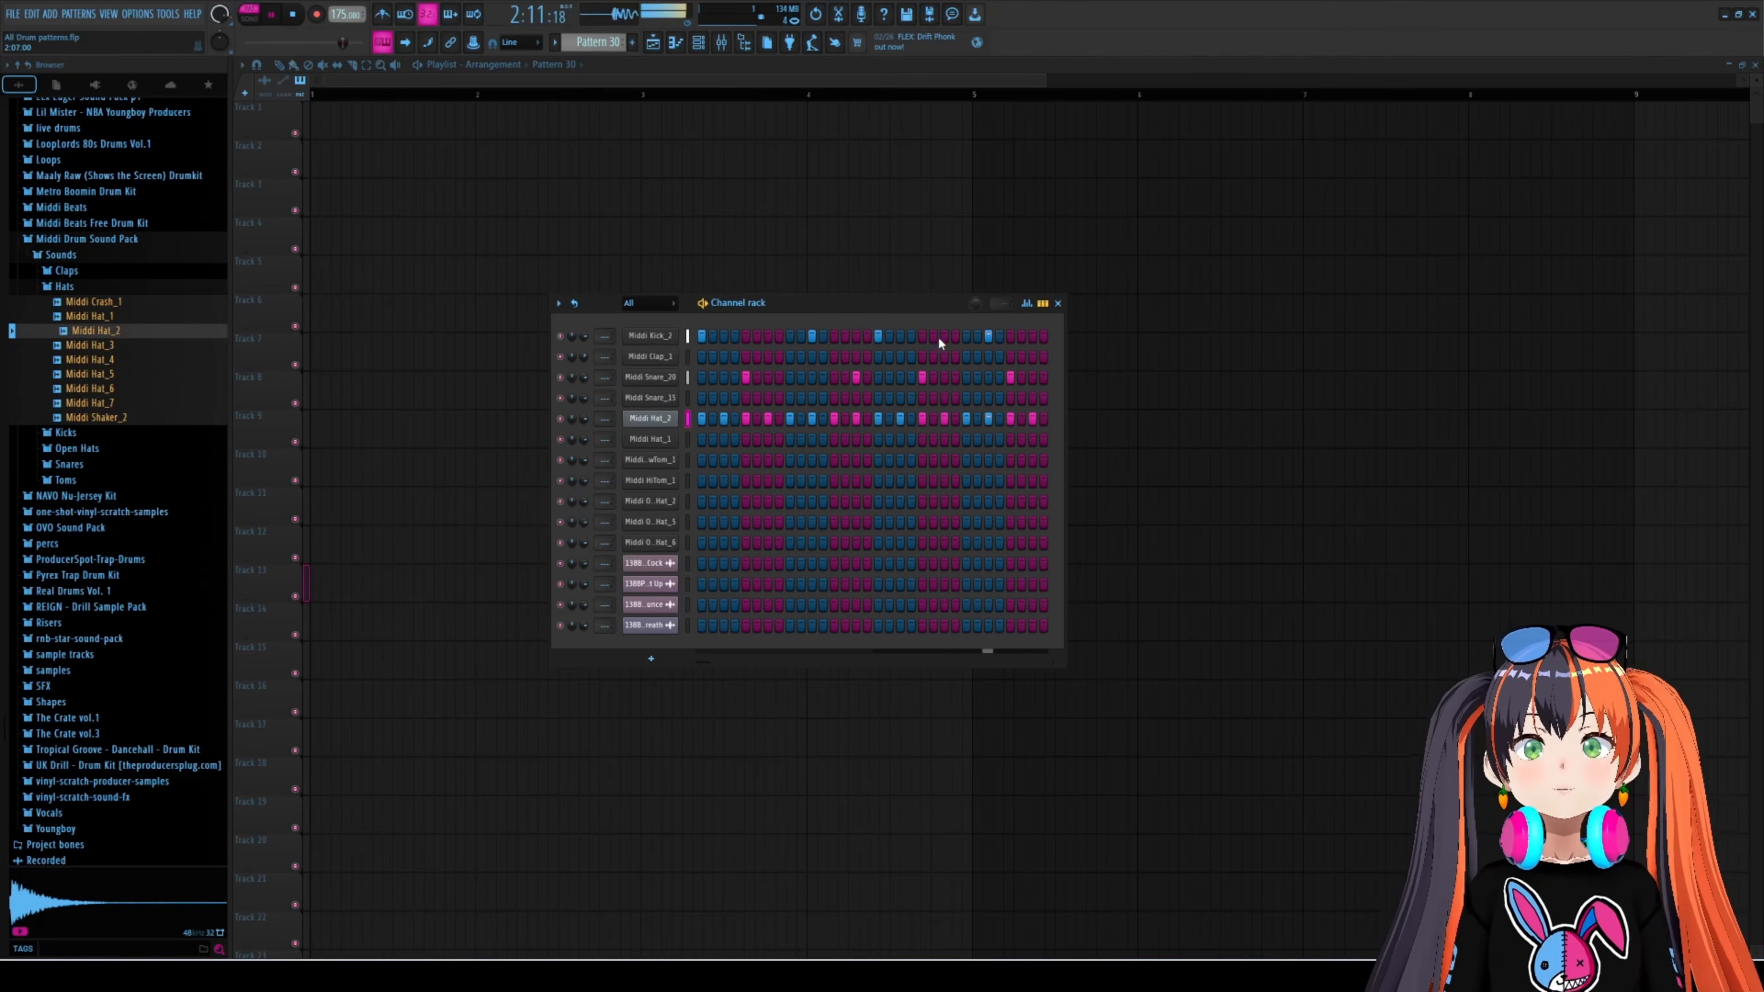
pyautogui.press('space')
# - Switch to Pattern 31, narrow and reposition the channel rack to fit its 16 steps, and play the pattern
pyautogui.press('KP_Add')
pyautogui.moveTo(1063, 414); pyautogui.dragTo(888, 415)
pyautogui.moveTo(684, 306); pyautogui.dragTo(873, 316)
pyautogui.press('space')
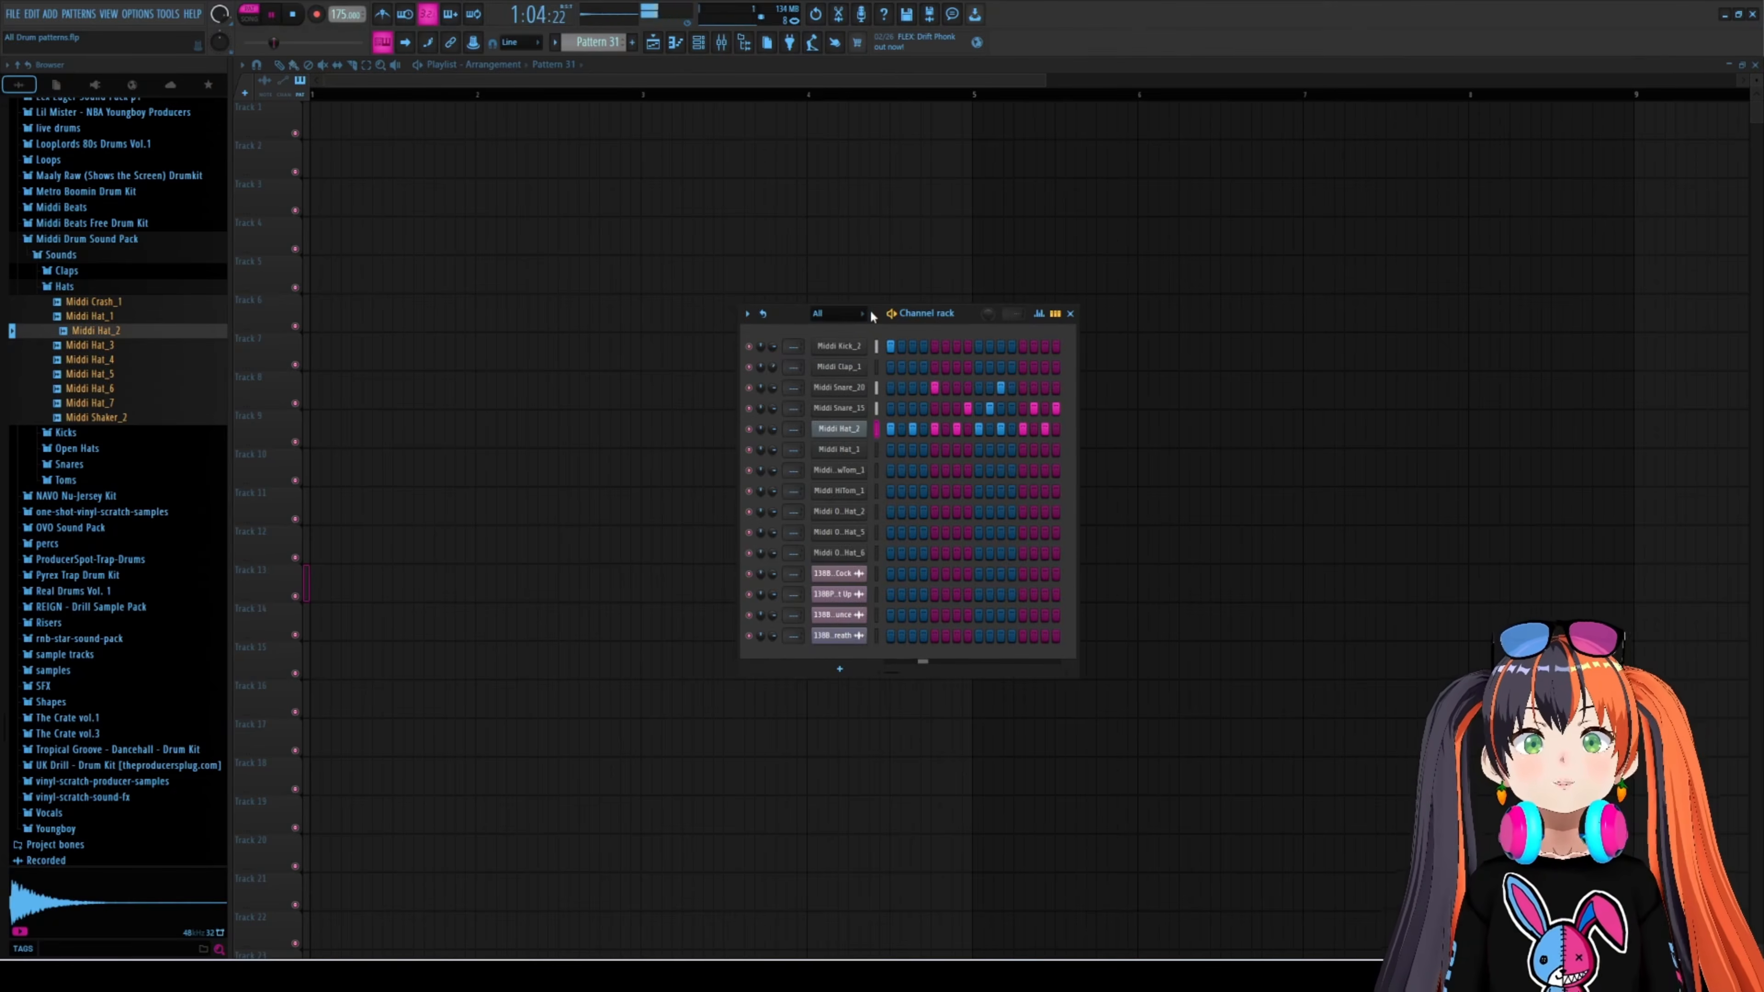
pyautogui.press('space')
# - Audition Patterns 32 and 33 in turn and stop playback
pyautogui.press('KP_Add')
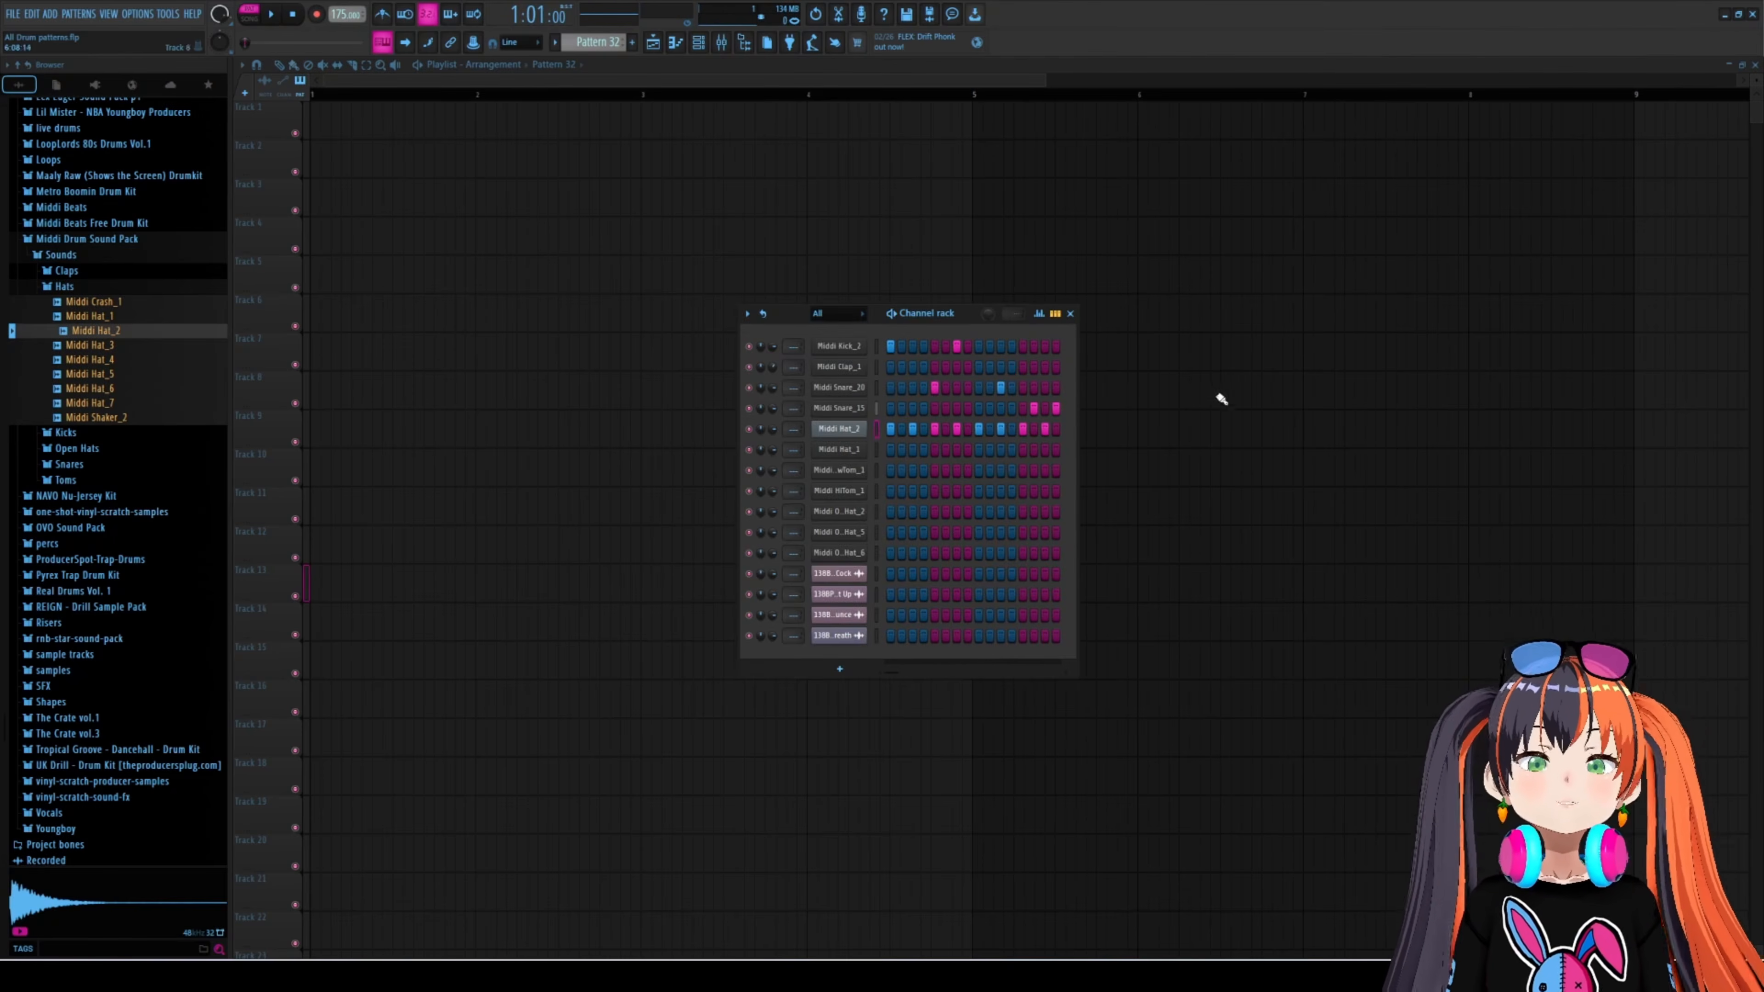
pyautogui.press('space')
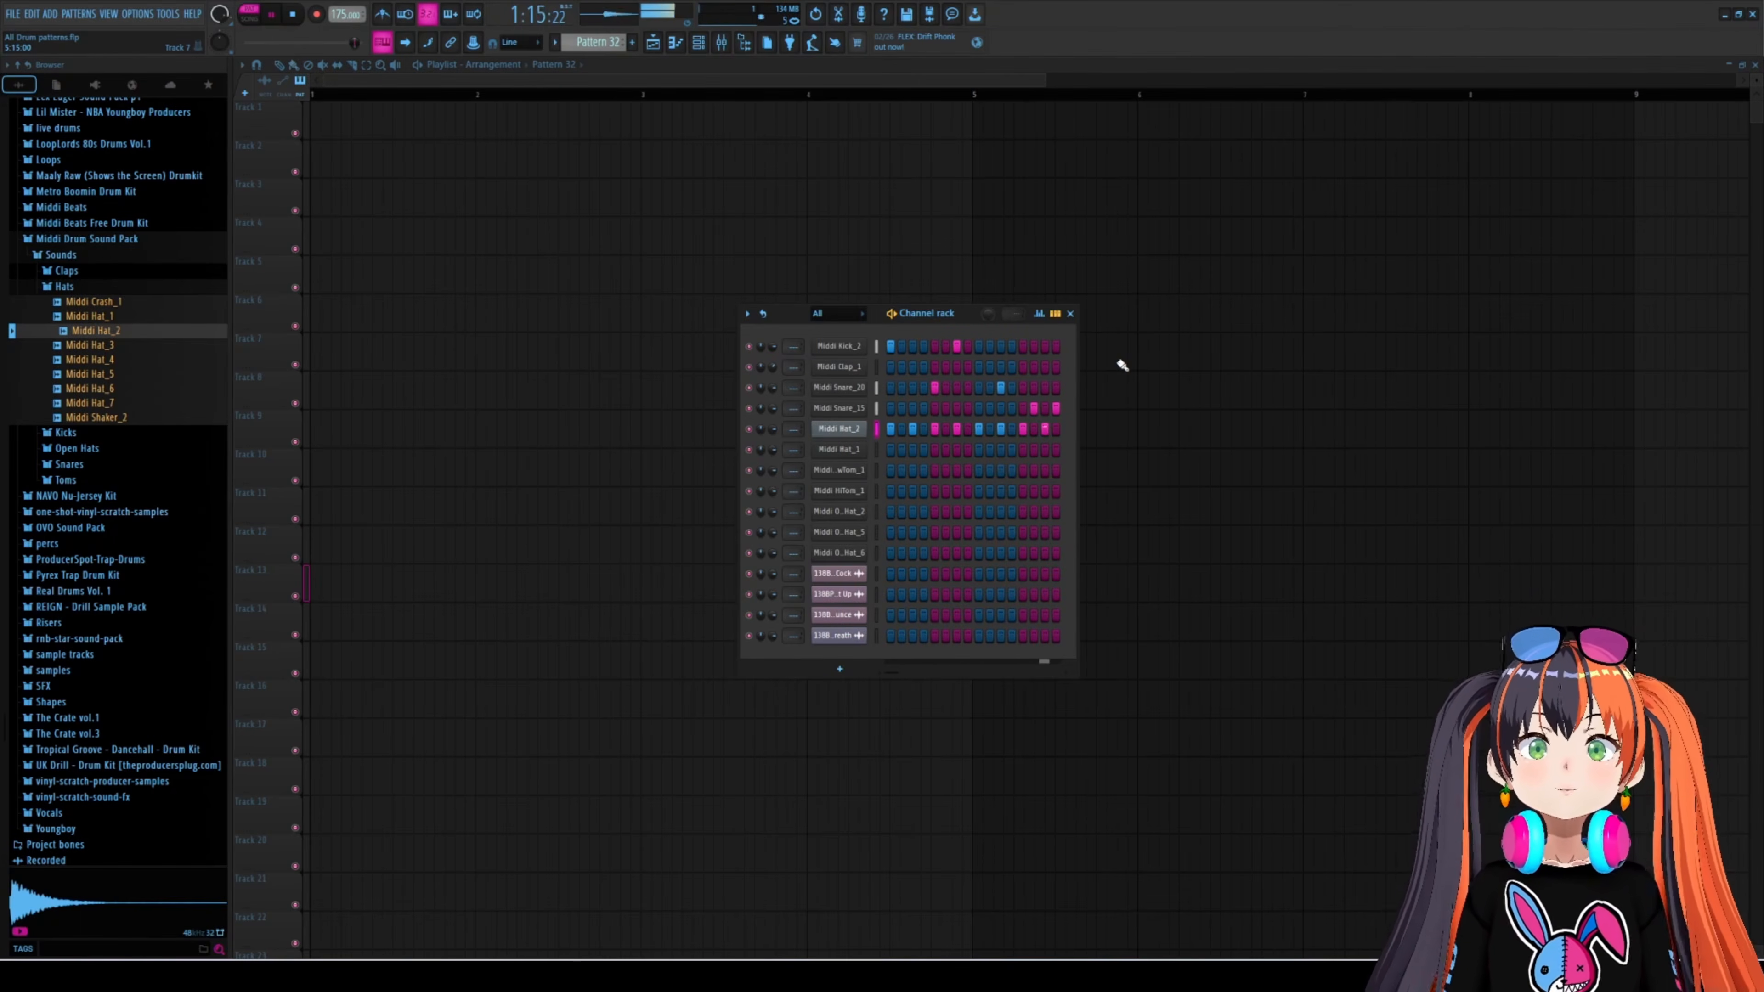
pyautogui.press('KP_Add')
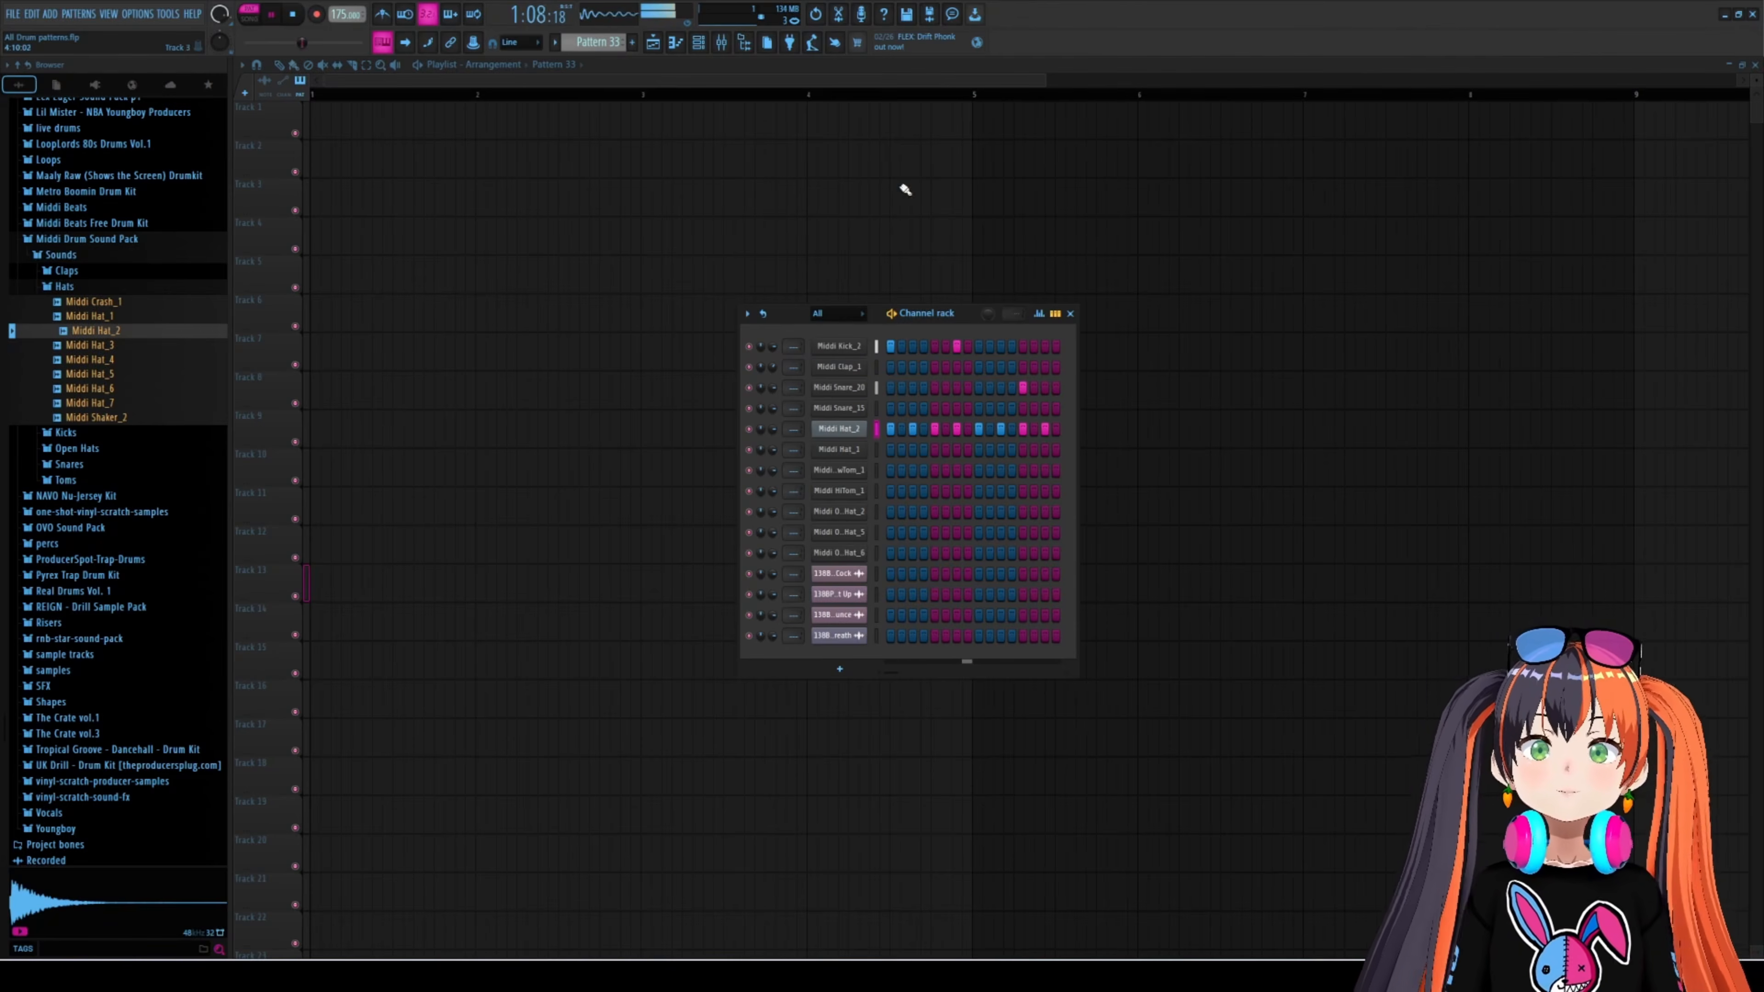
pyautogui.press('space')
# - Play the 32-step Pattern 34 with the channel rack repositioned, and move on to Pattern 35
pyautogui.press('KP_Add')
pyautogui.moveTo(814, 311); pyautogui.dragTo(811, 315)
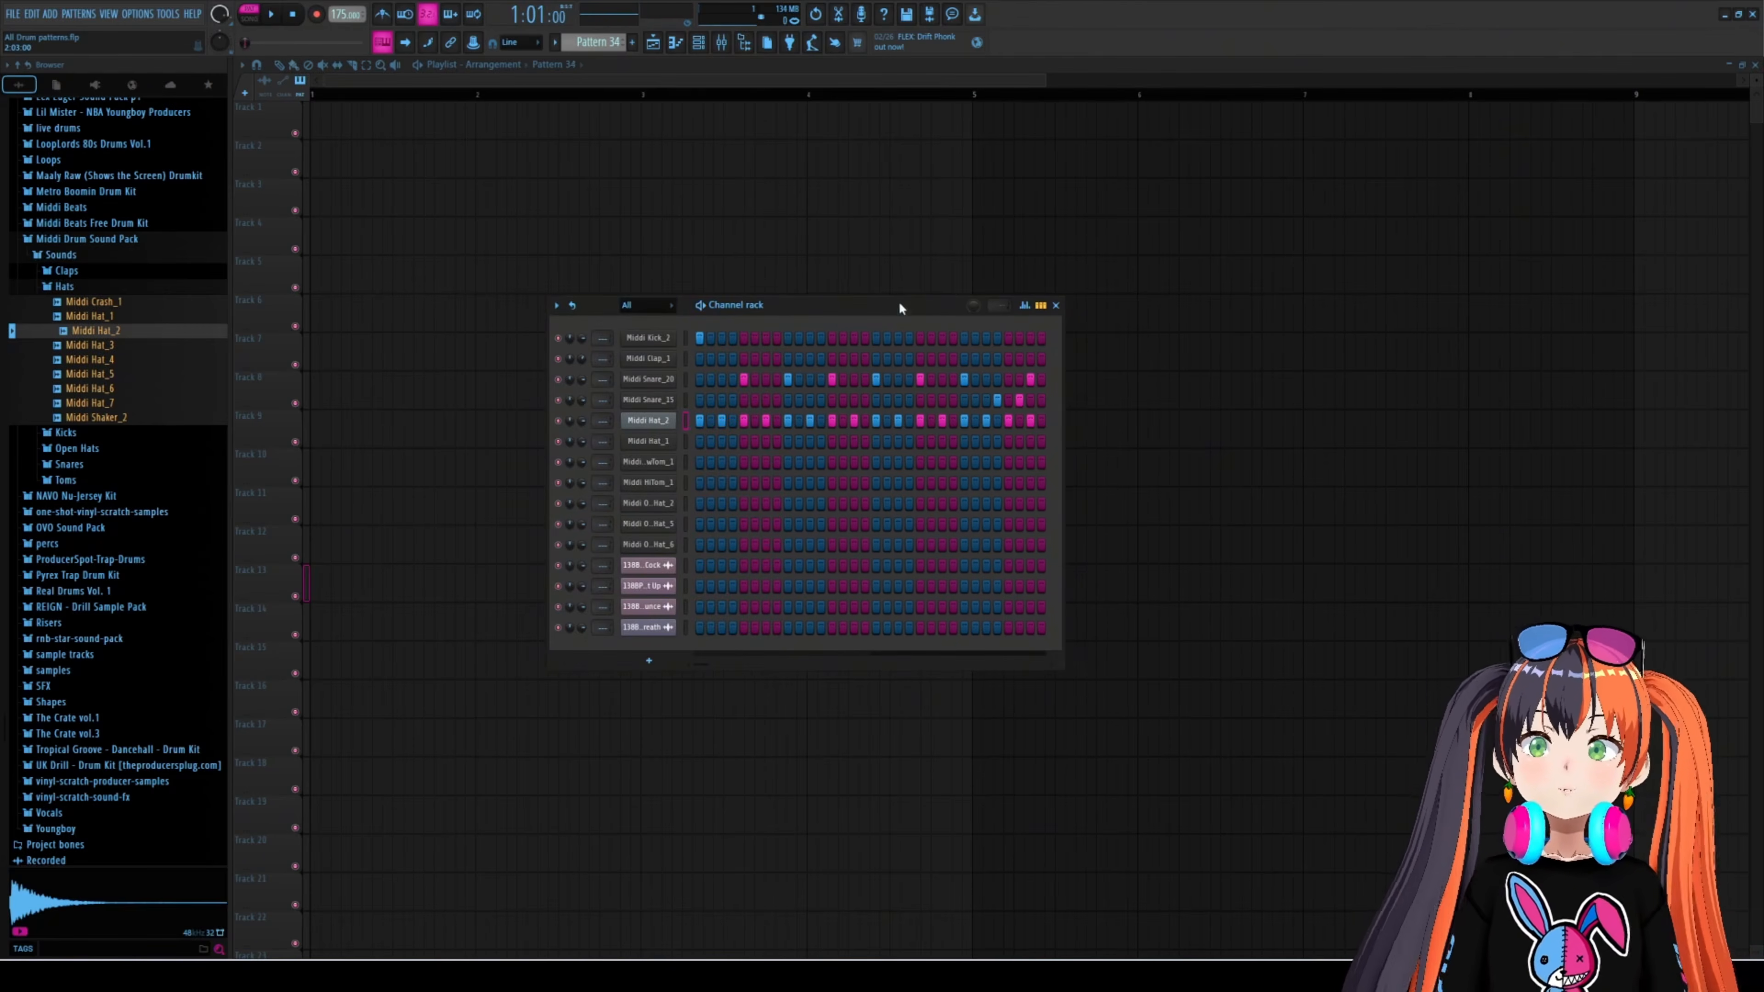
pyautogui.press('space')
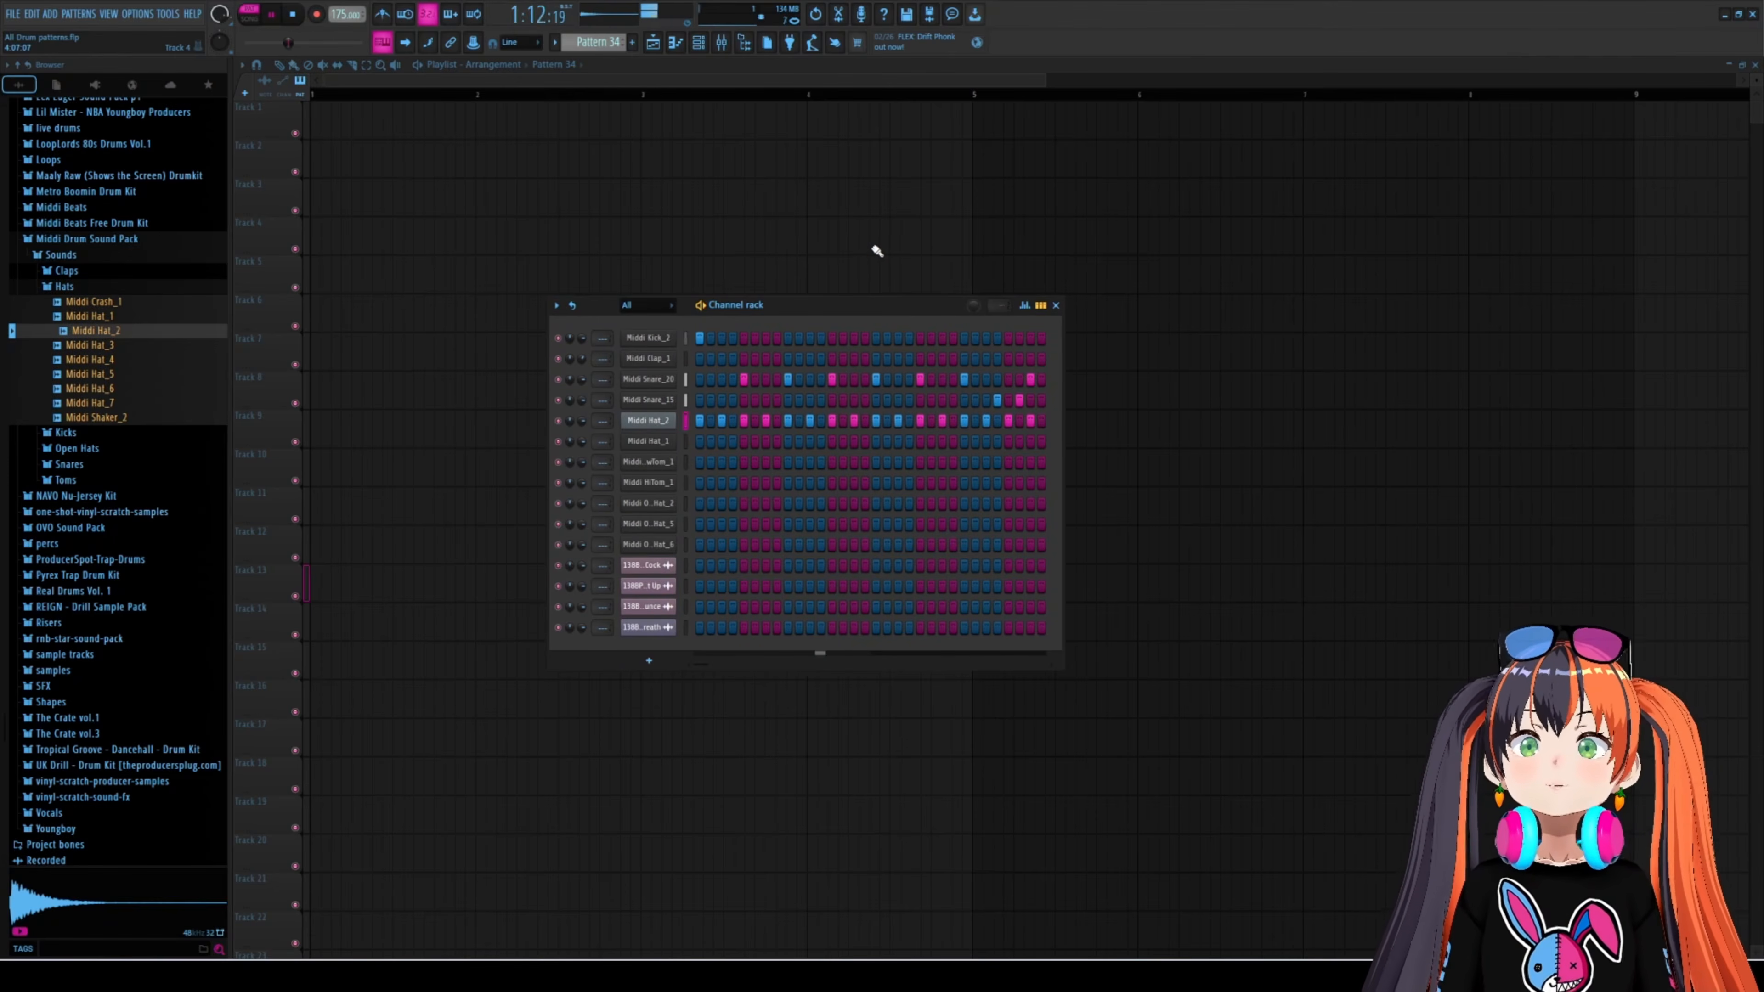
pyautogui.press('space')
pyautogui.press('KP_Add')
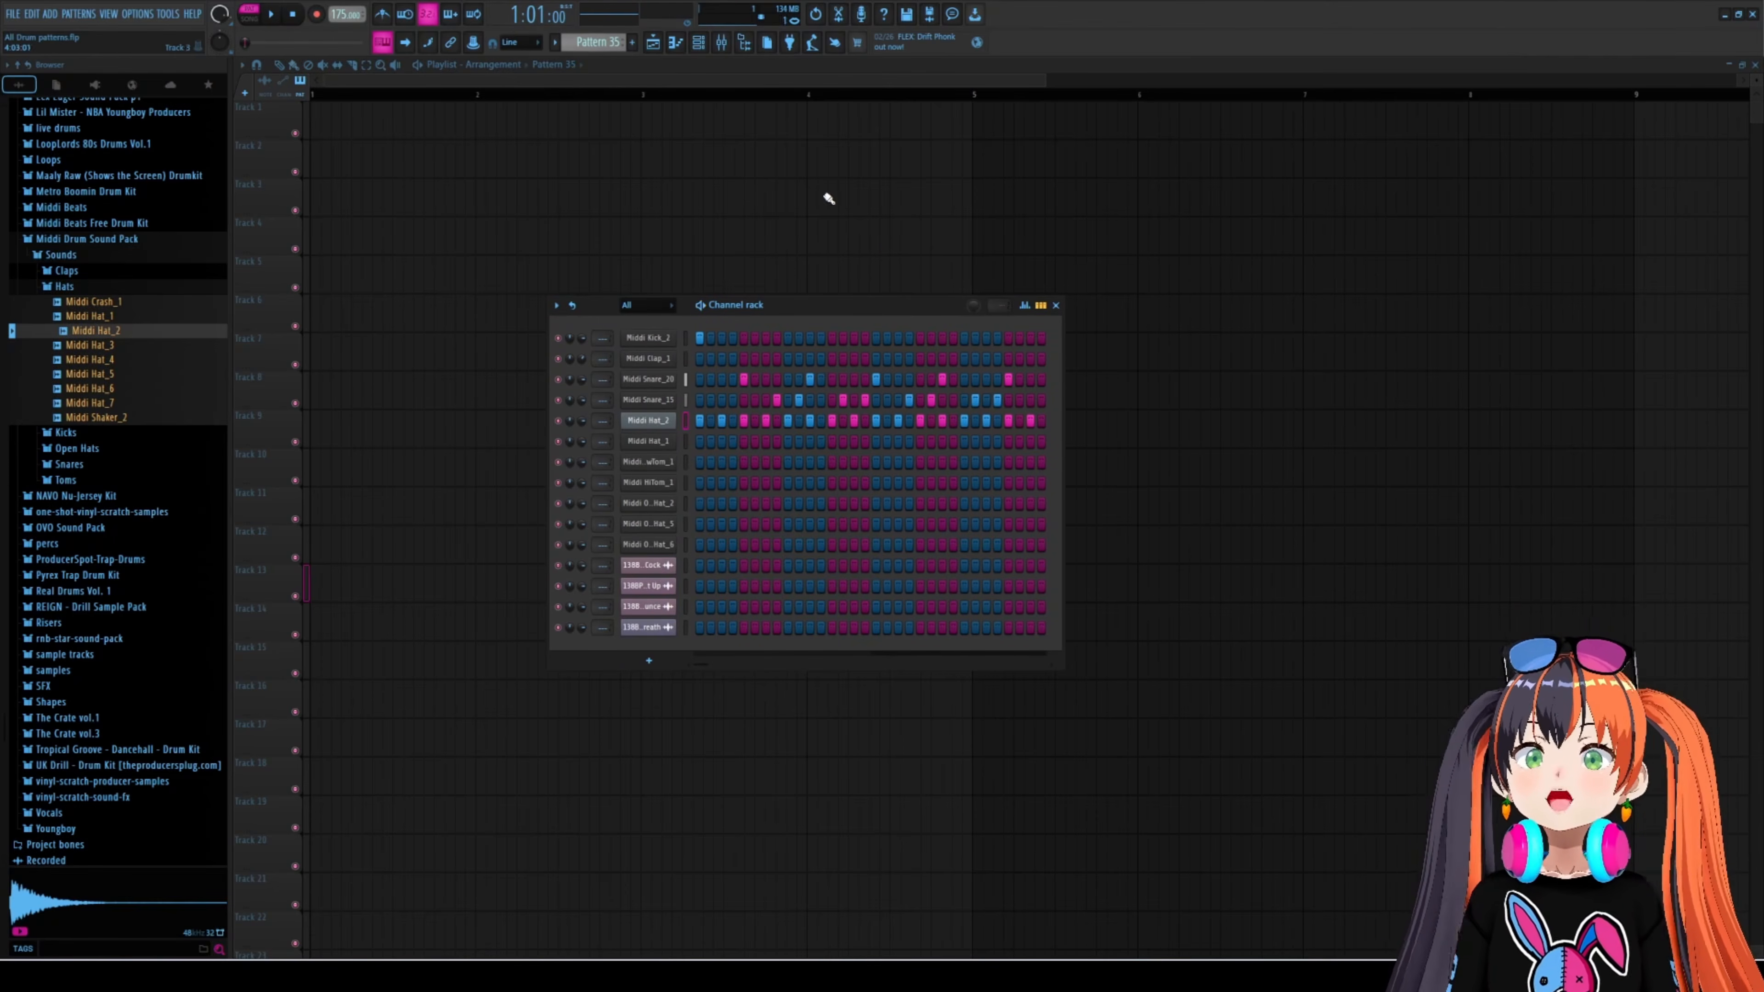
# - Play Patterns 35 and 36 in turn, stop playback, and play the pattern that follows
pyautogui.press('space')
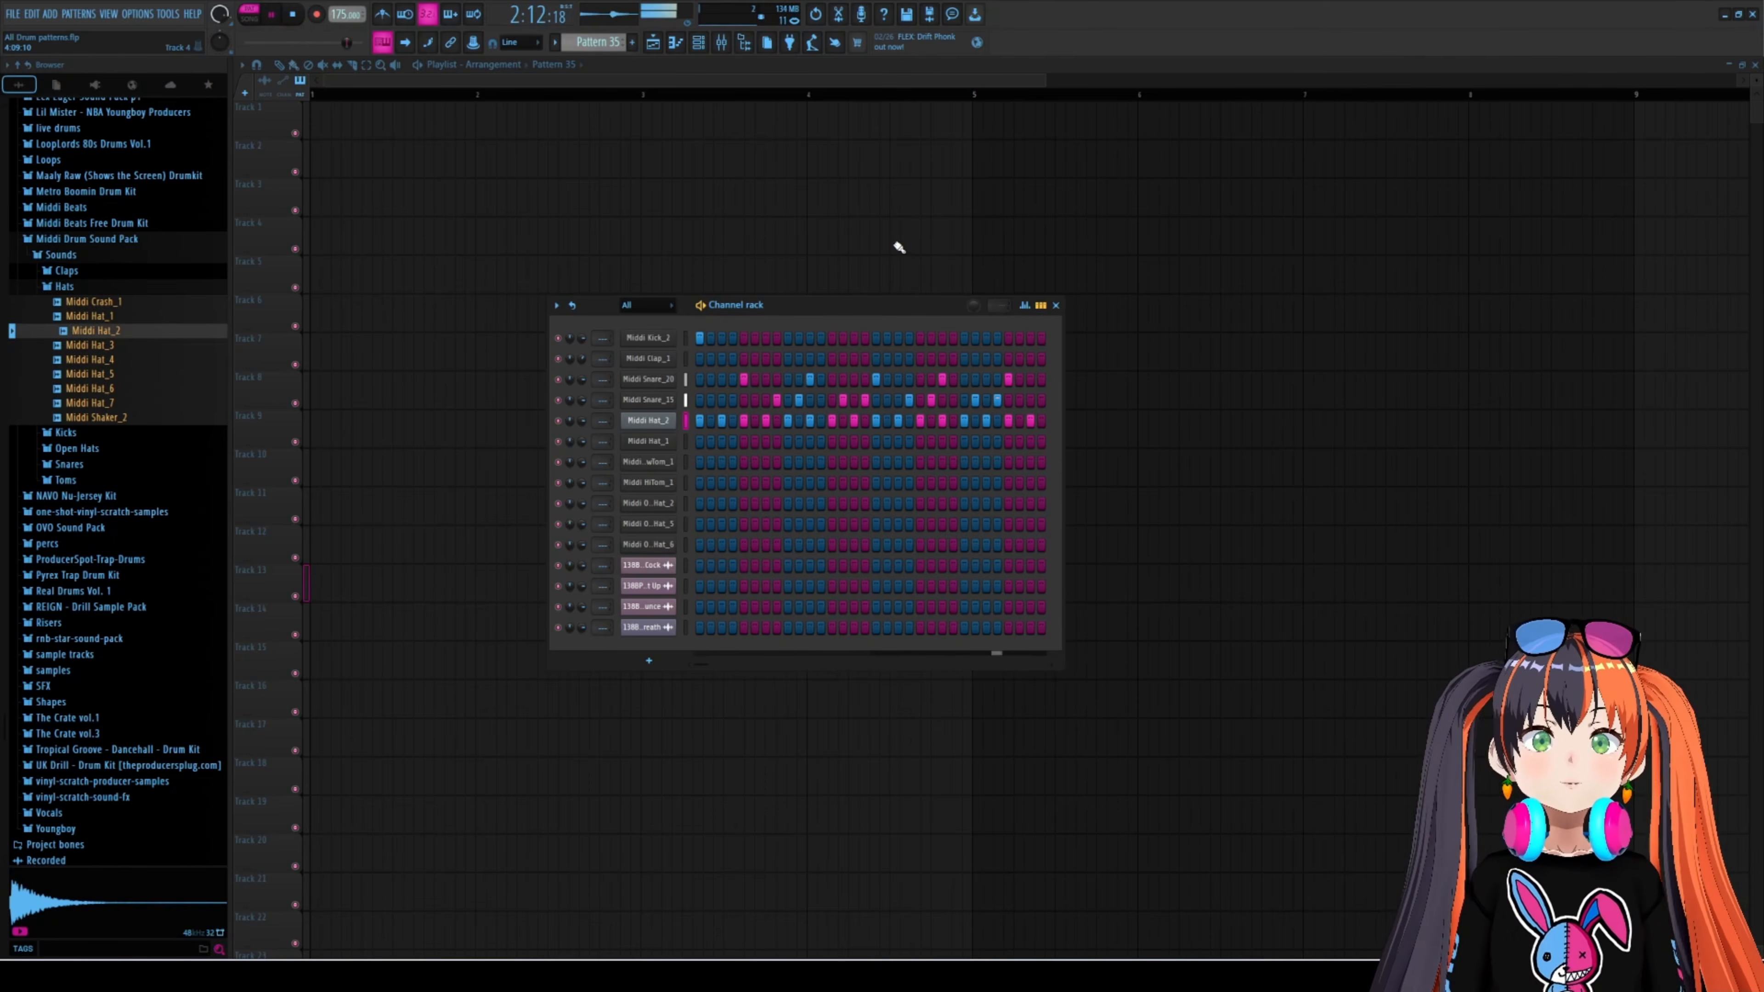
pyautogui.scroll(-1, 606, 43)
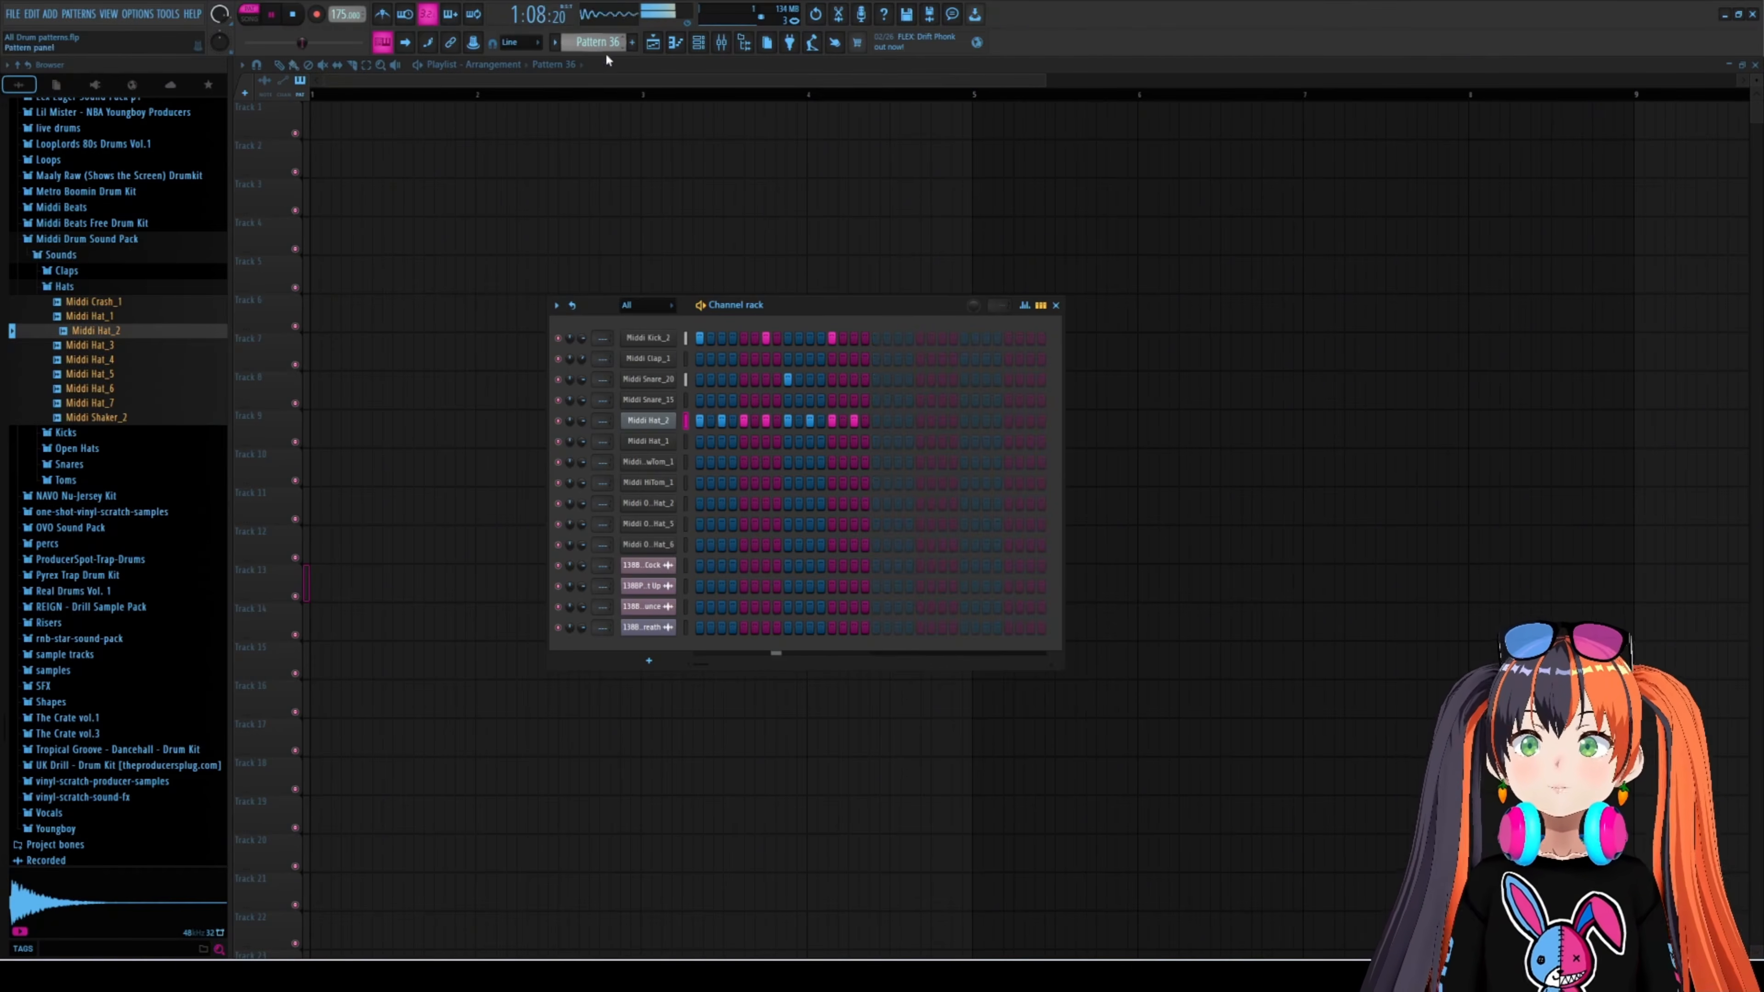
pyautogui.press('space')
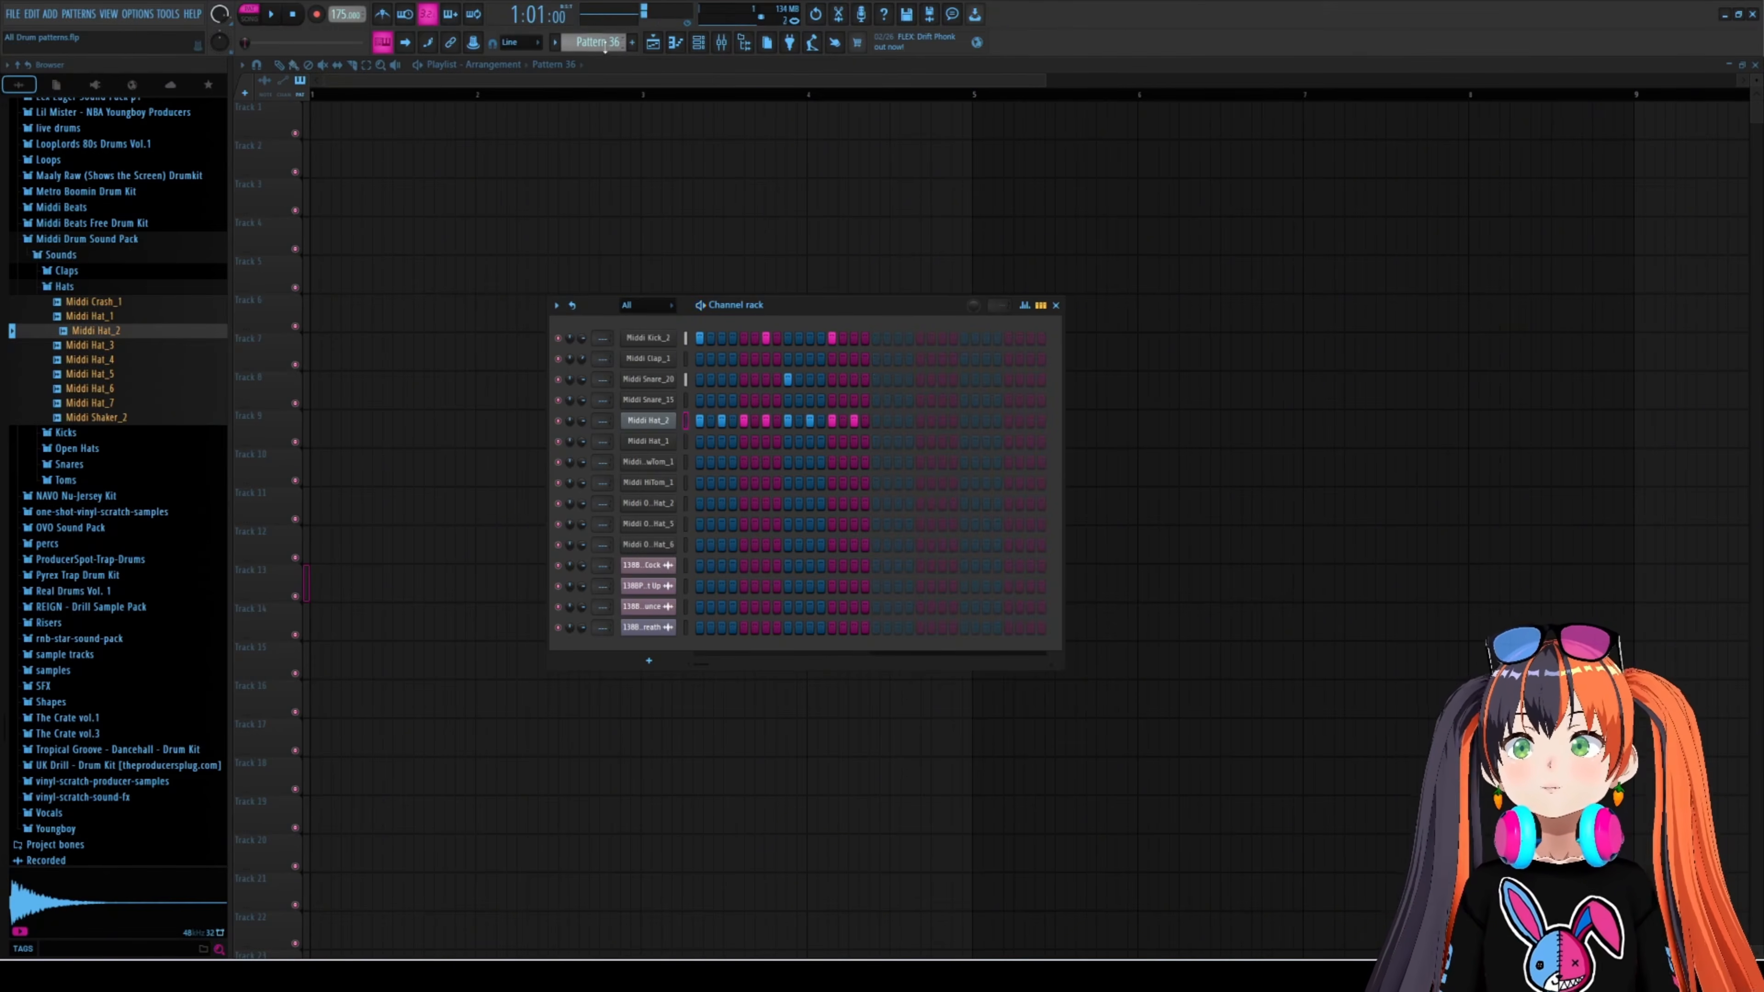
pyautogui.scroll(-1, 605, 44)
pyautogui.press('space')
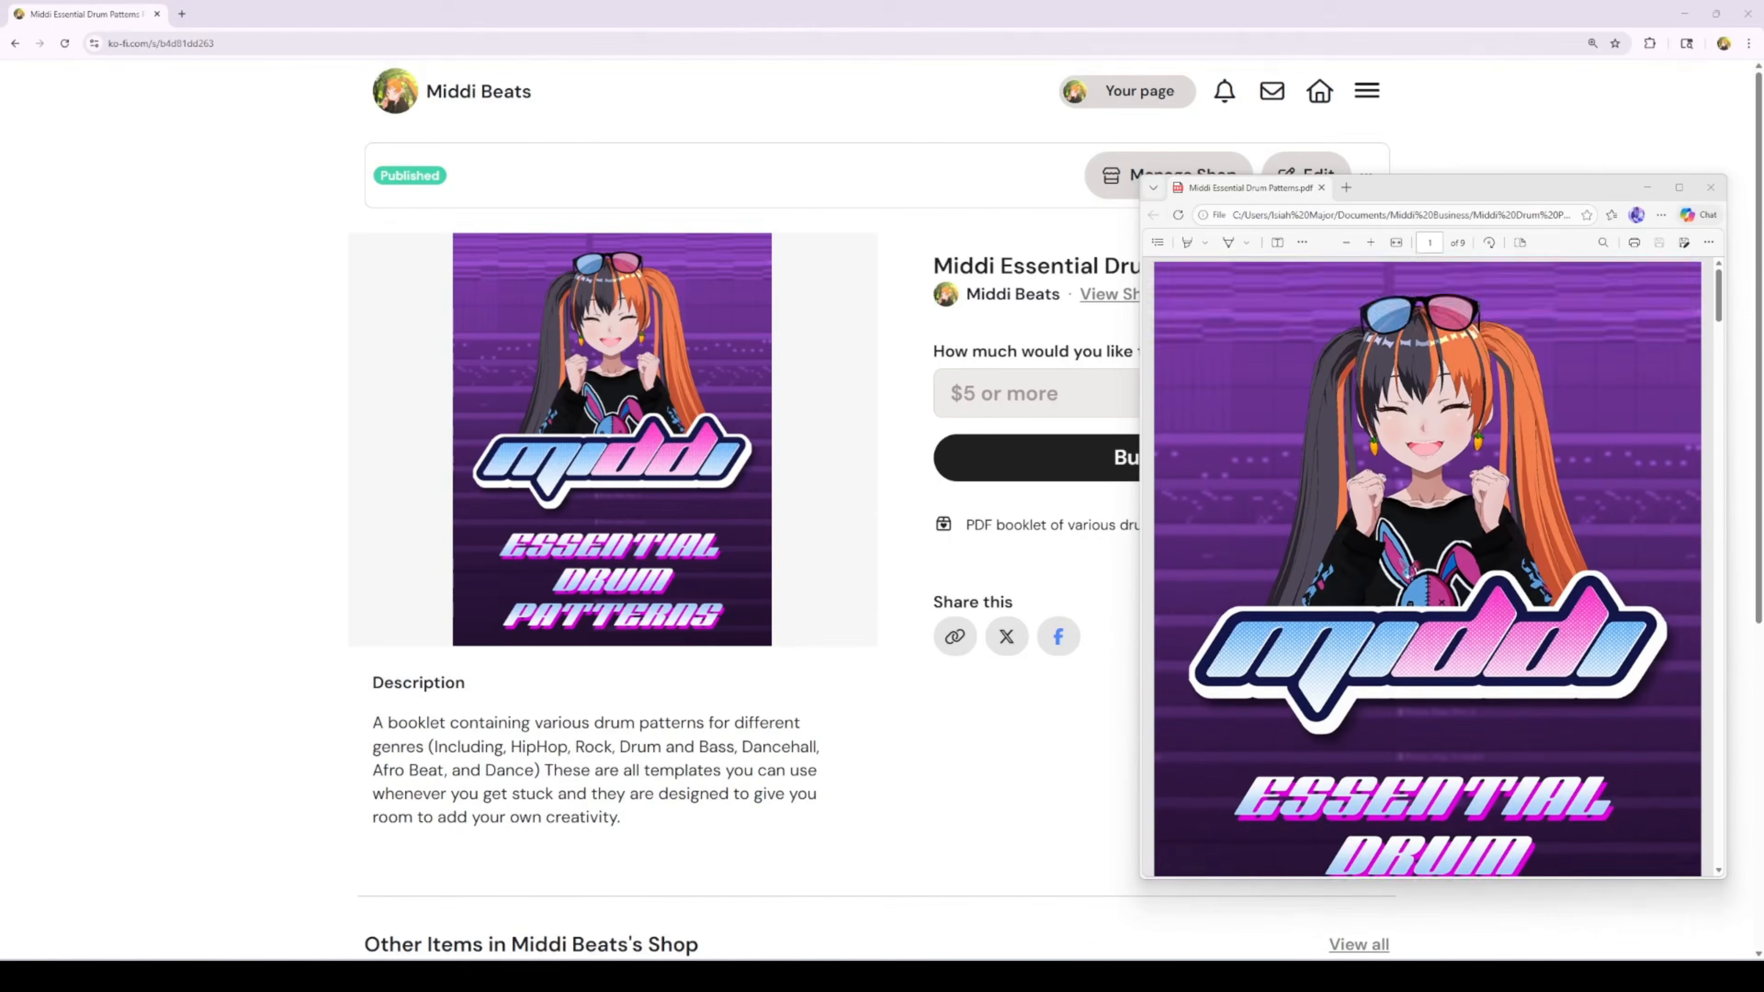
# - Switch to the Middi Essential Drum Patterns PDF and look through the booklet from its cover past the Dancehall patterns page
pyautogui.scroll(-5, 1374, 528)
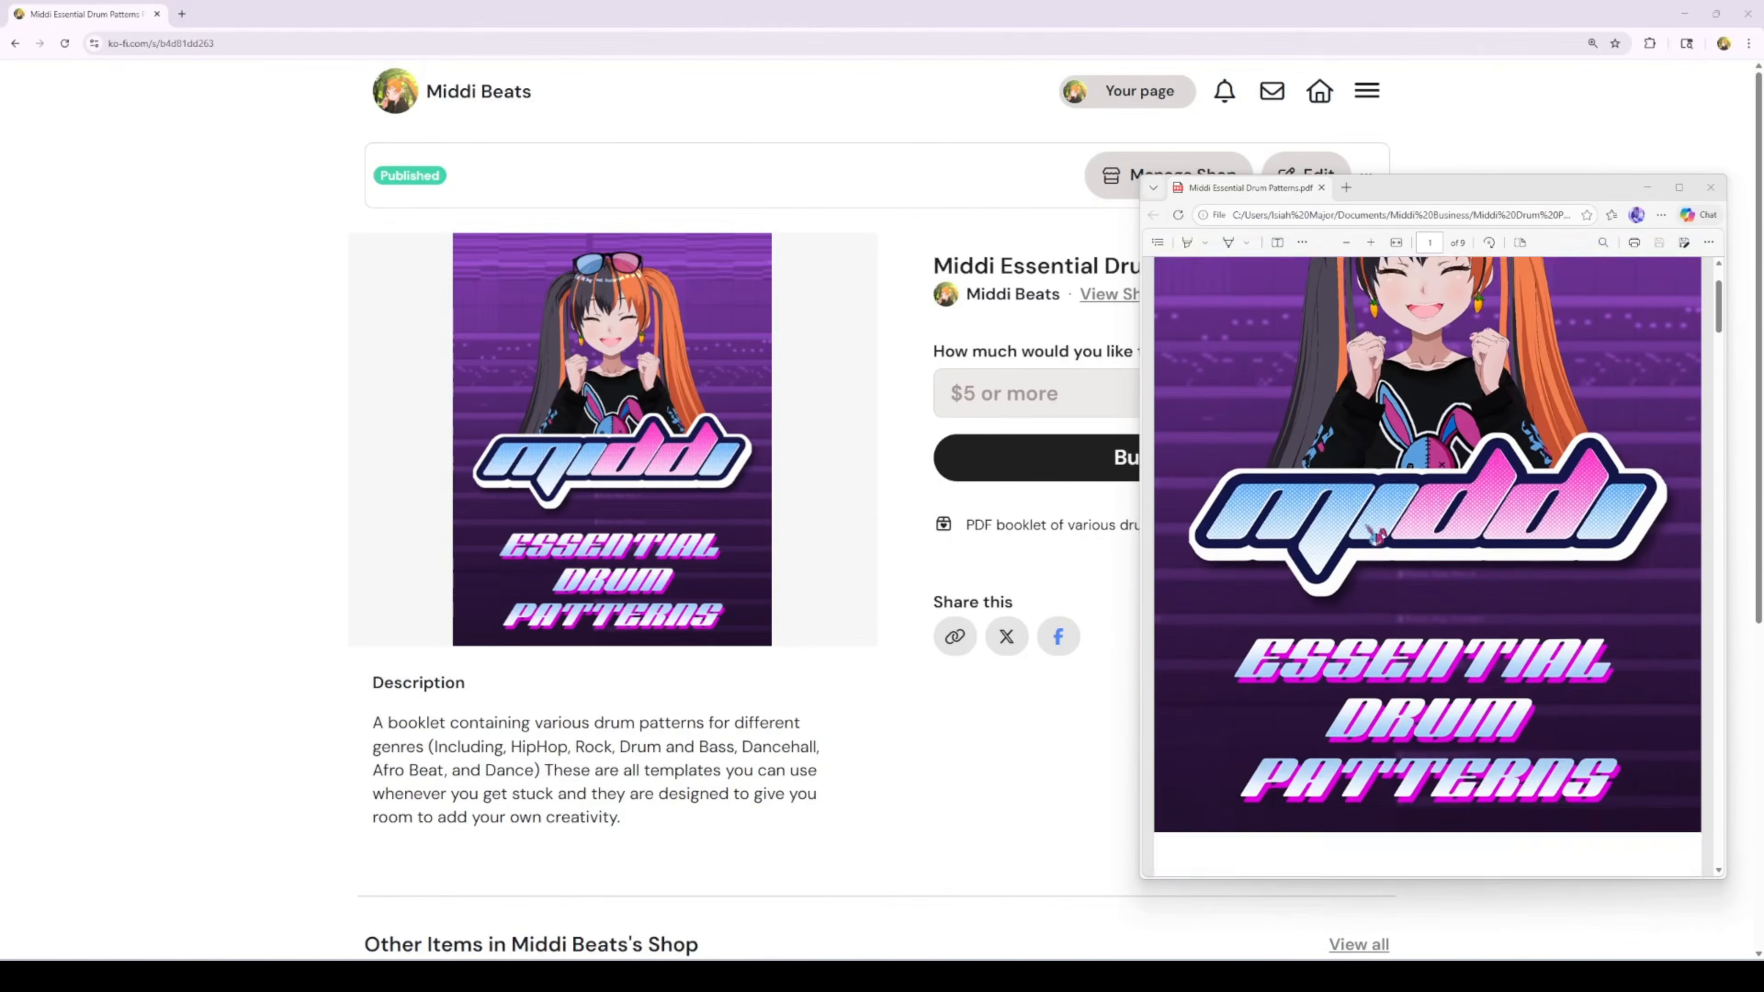
pyautogui.scroll(-15, 1374, 528)
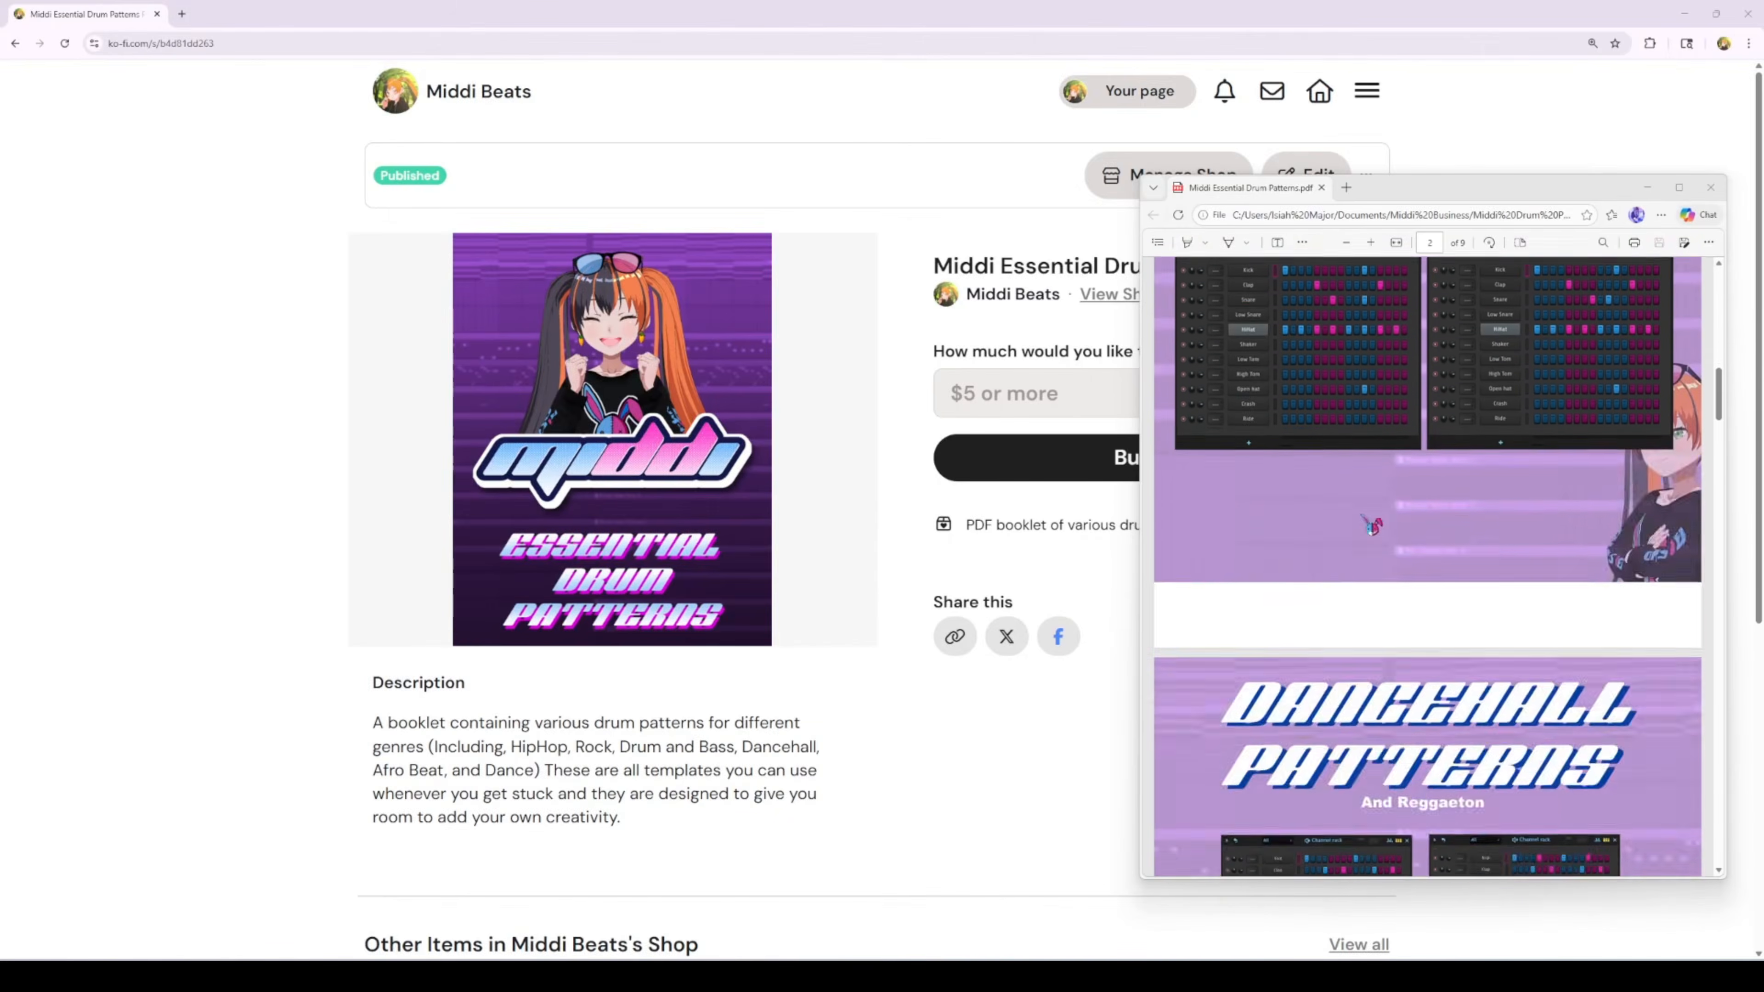
pyautogui.scroll(-8, 1372, 526)
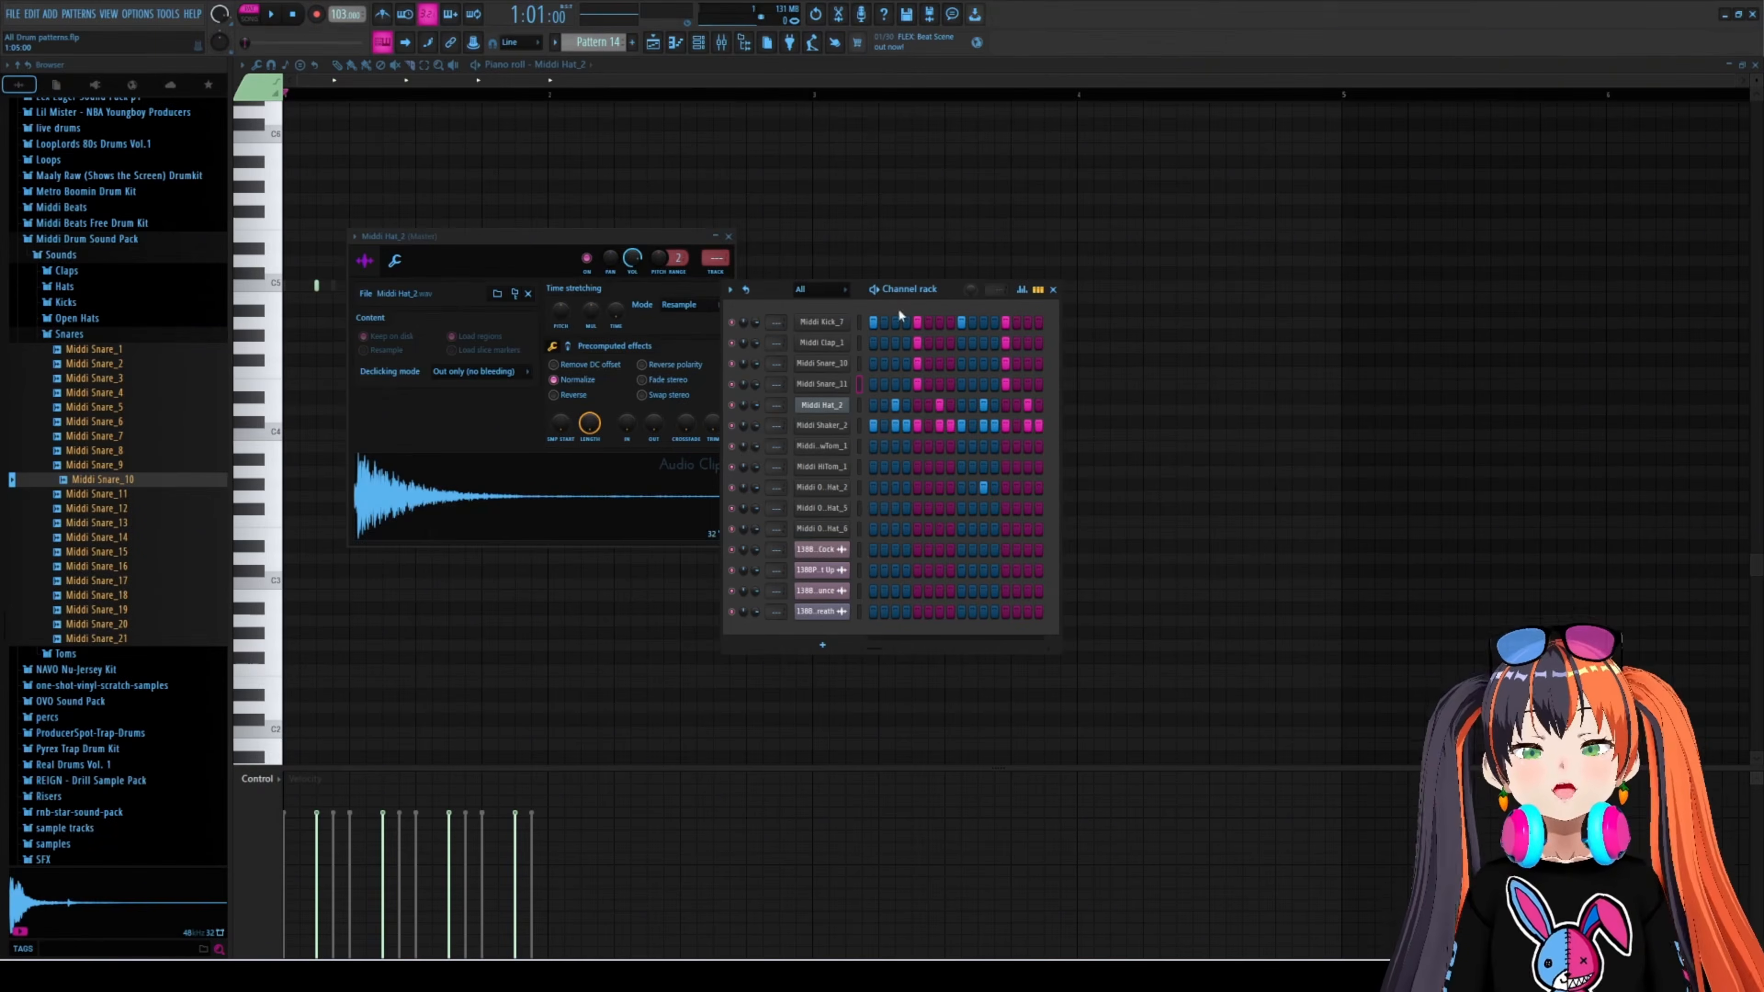